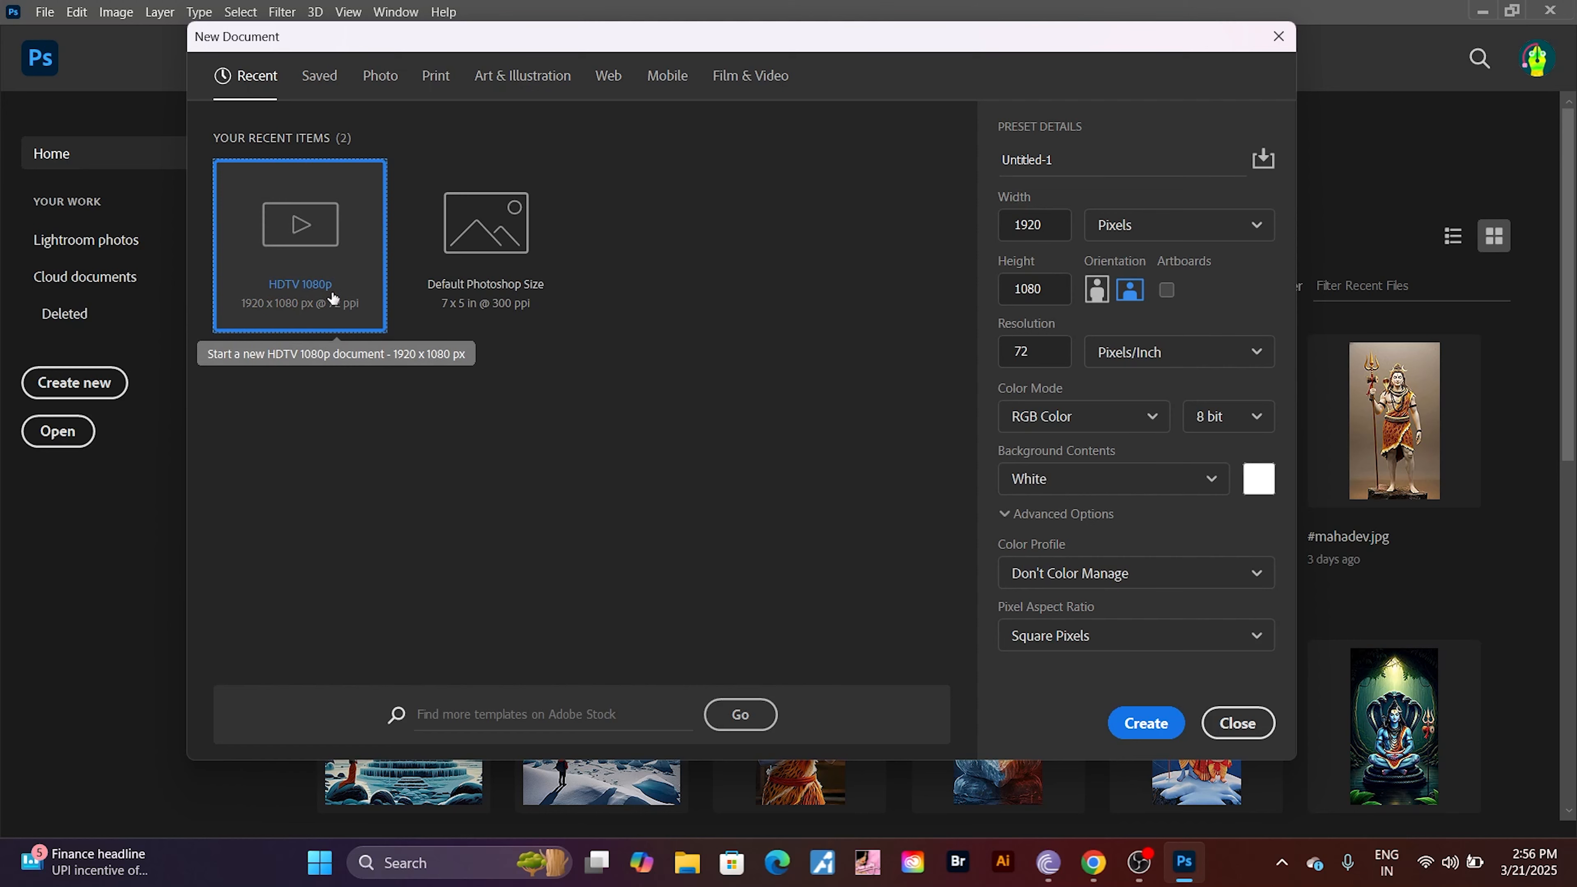
# - Create a new 1920 x 1080 px HDTV 1080p document at 72 ppi and hide its guides
pyautogui.click(1156, 724)
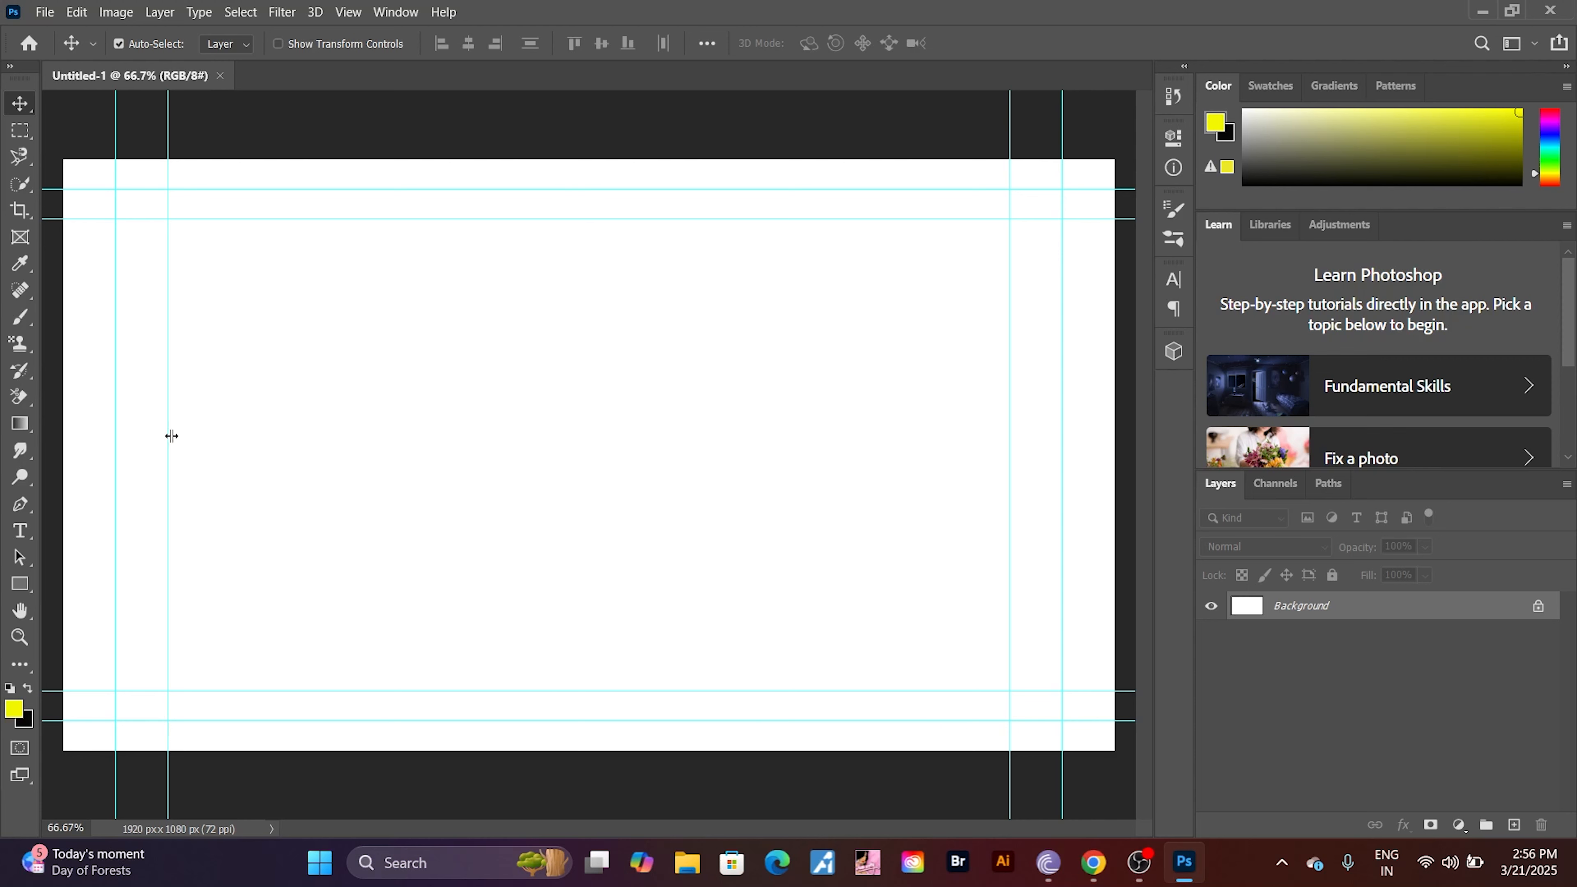
pyautogui.click(343, 11)
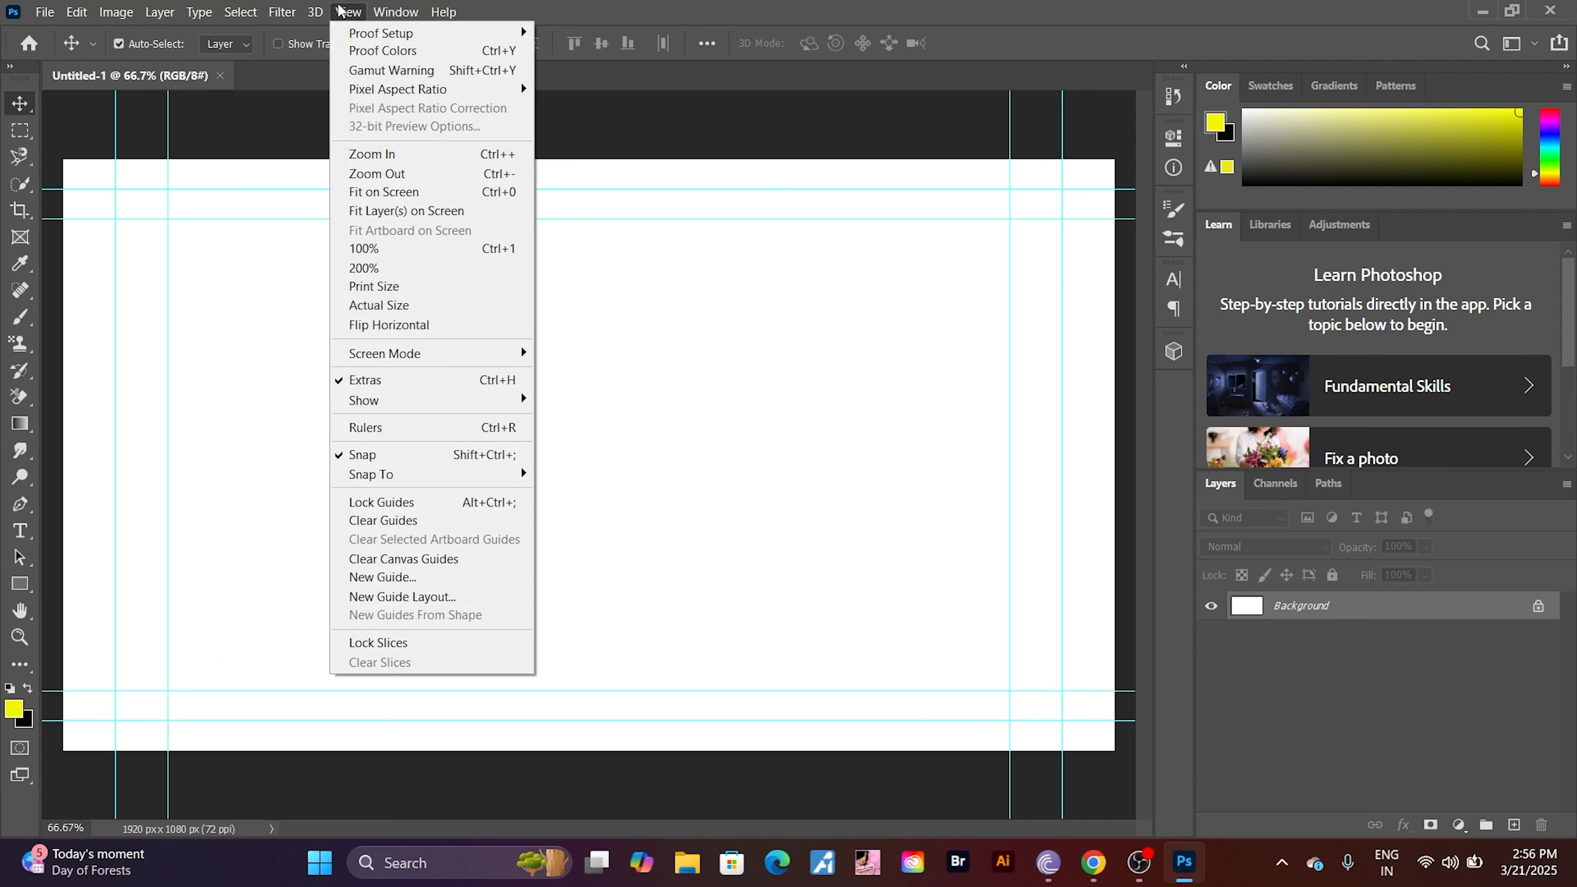
pyautogui.click(355, 387)
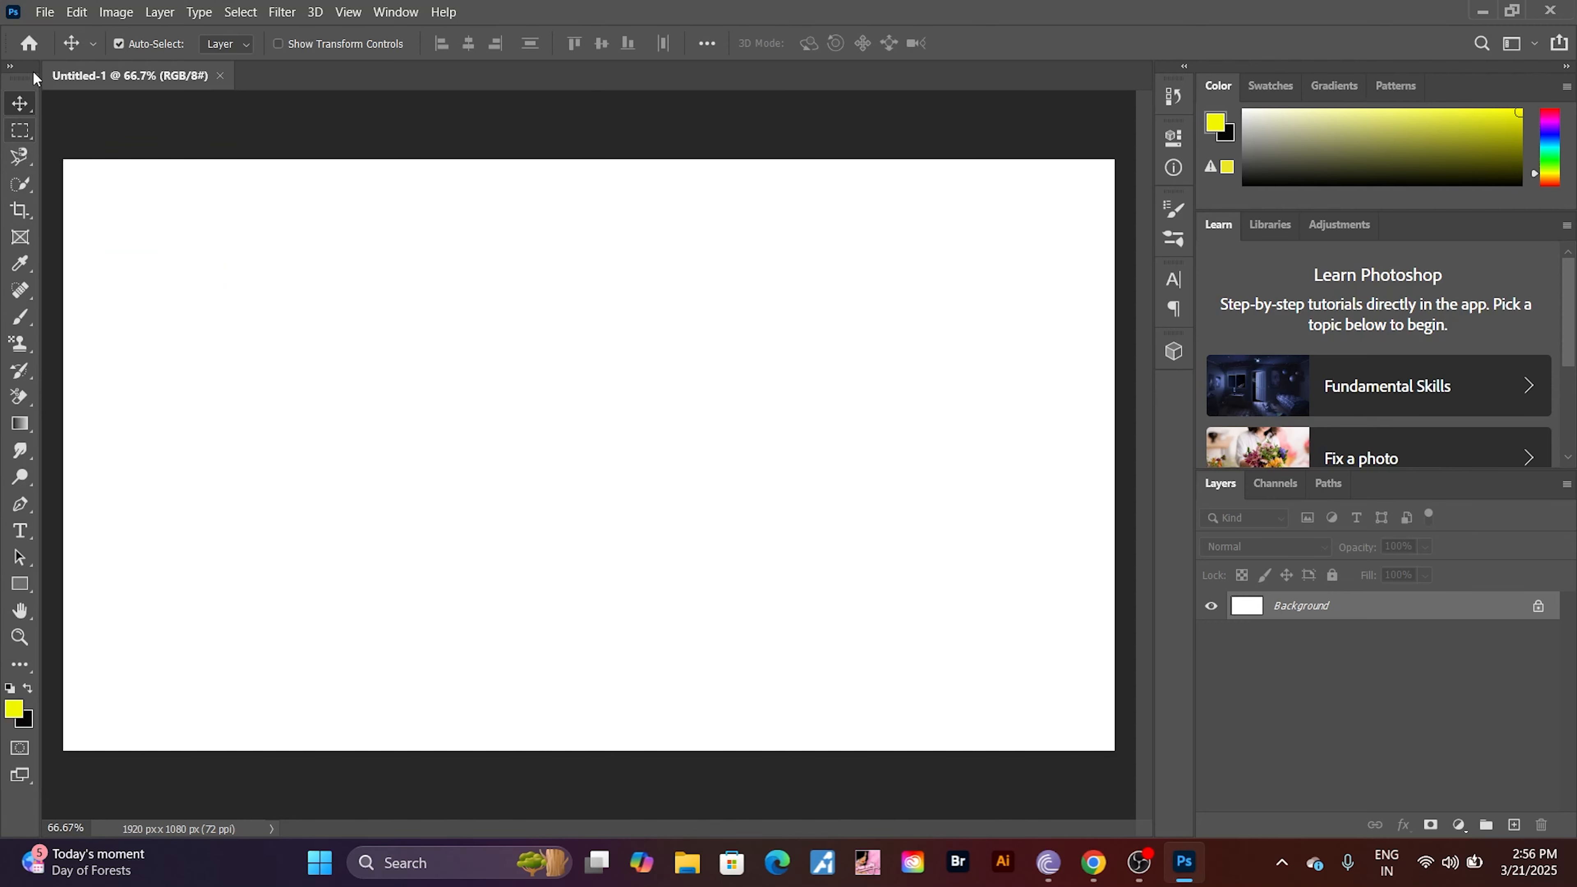
# - Open the image cartoony-jesus-christ-lifestyle from the Desktop folder
pyautogui.click(44, 12)
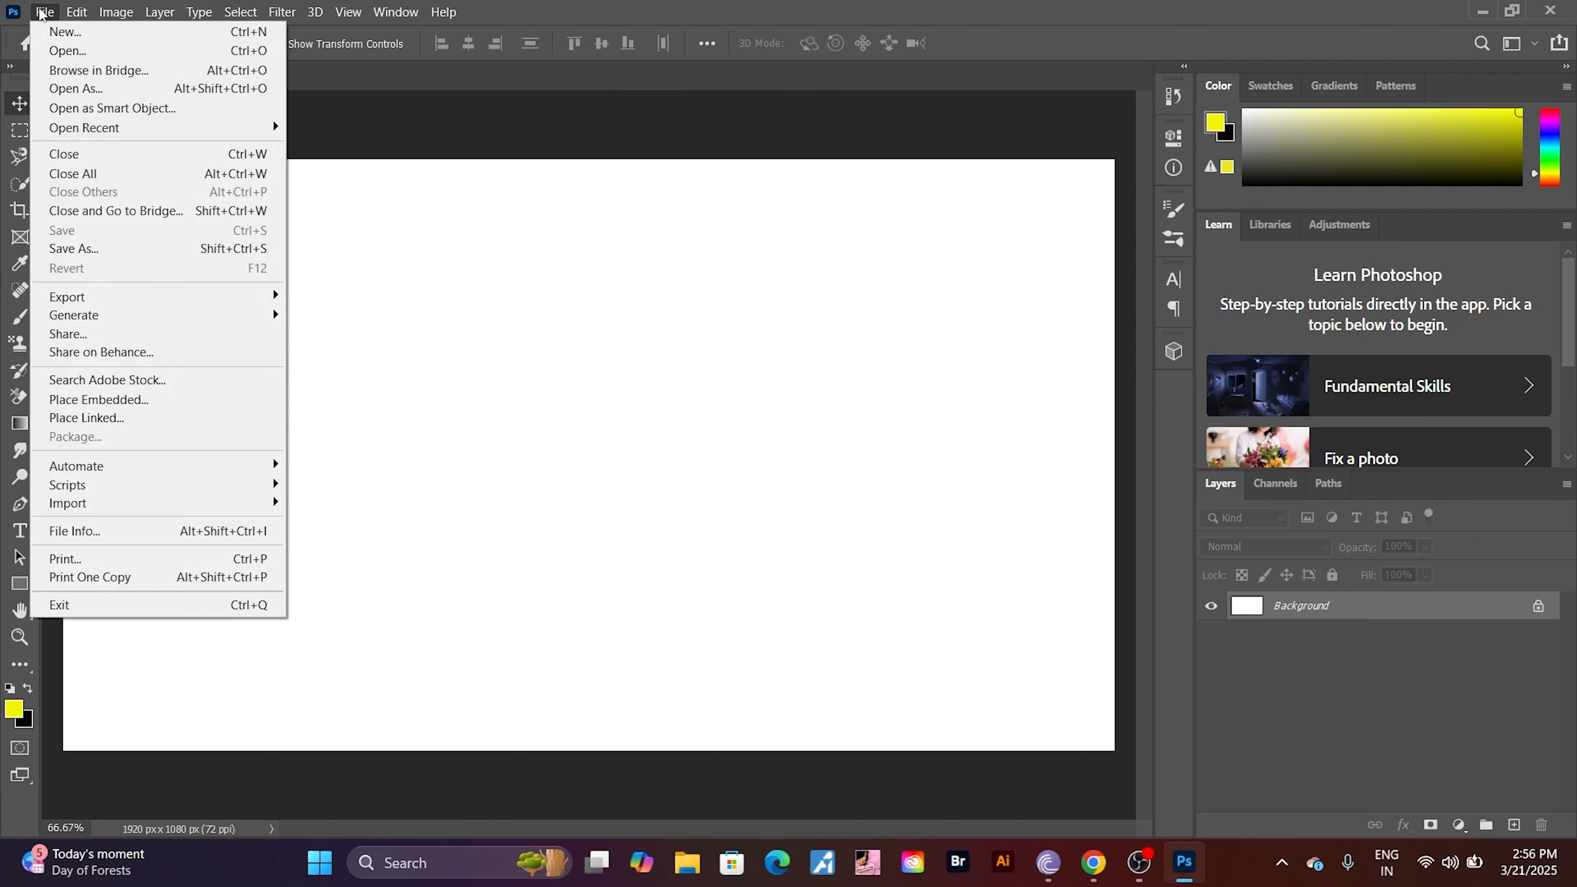
pyautogui.click(63, 51)
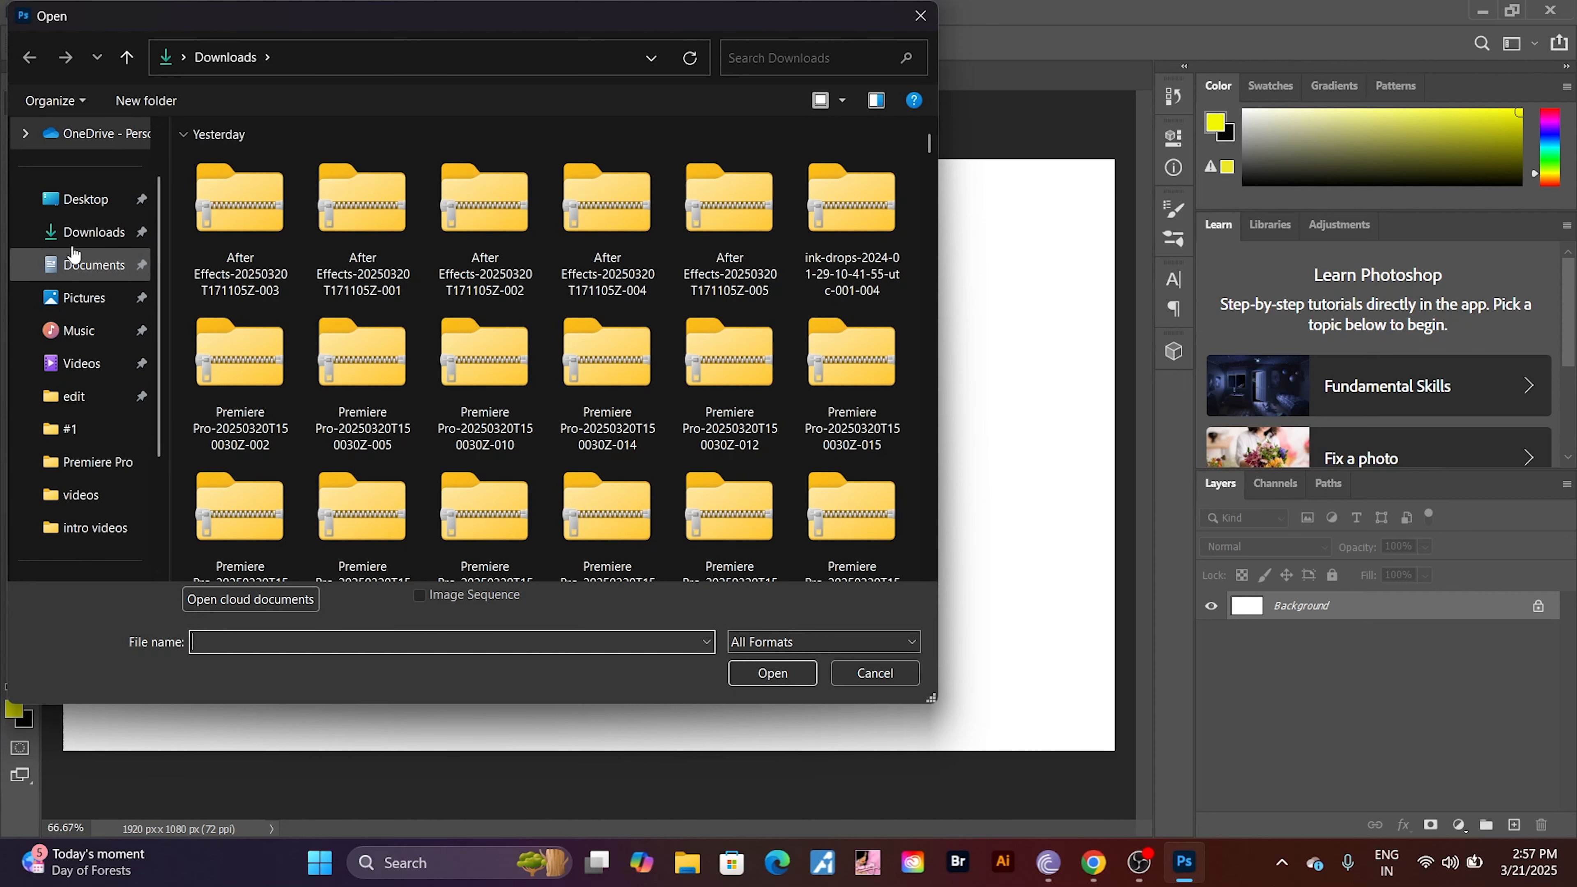
pyautogui.click(85, 199)
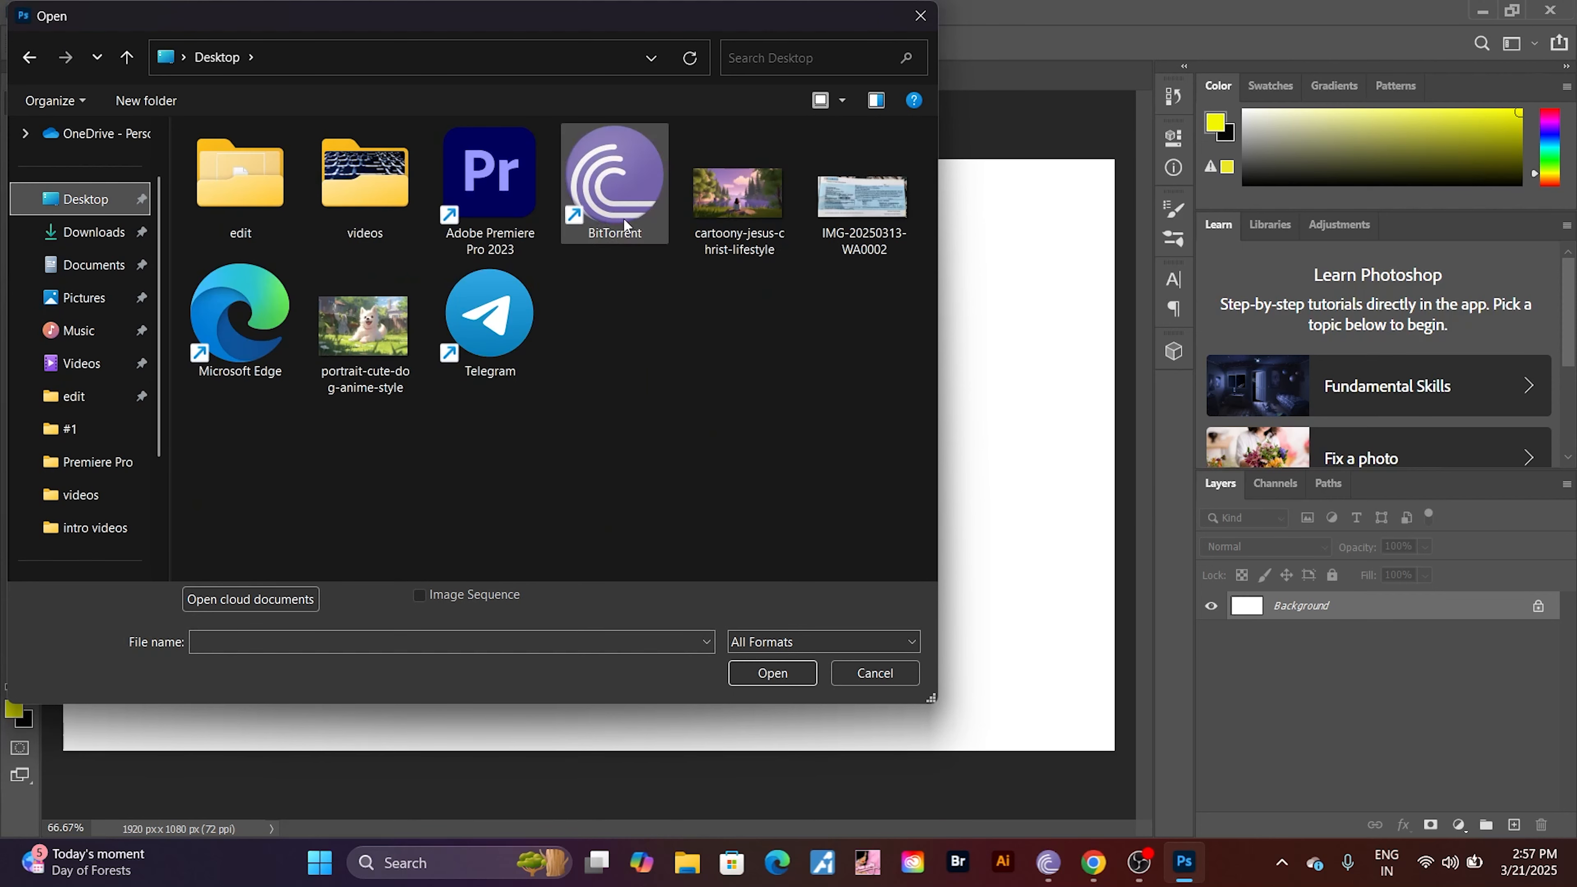
pyautogui.click(713, 212)
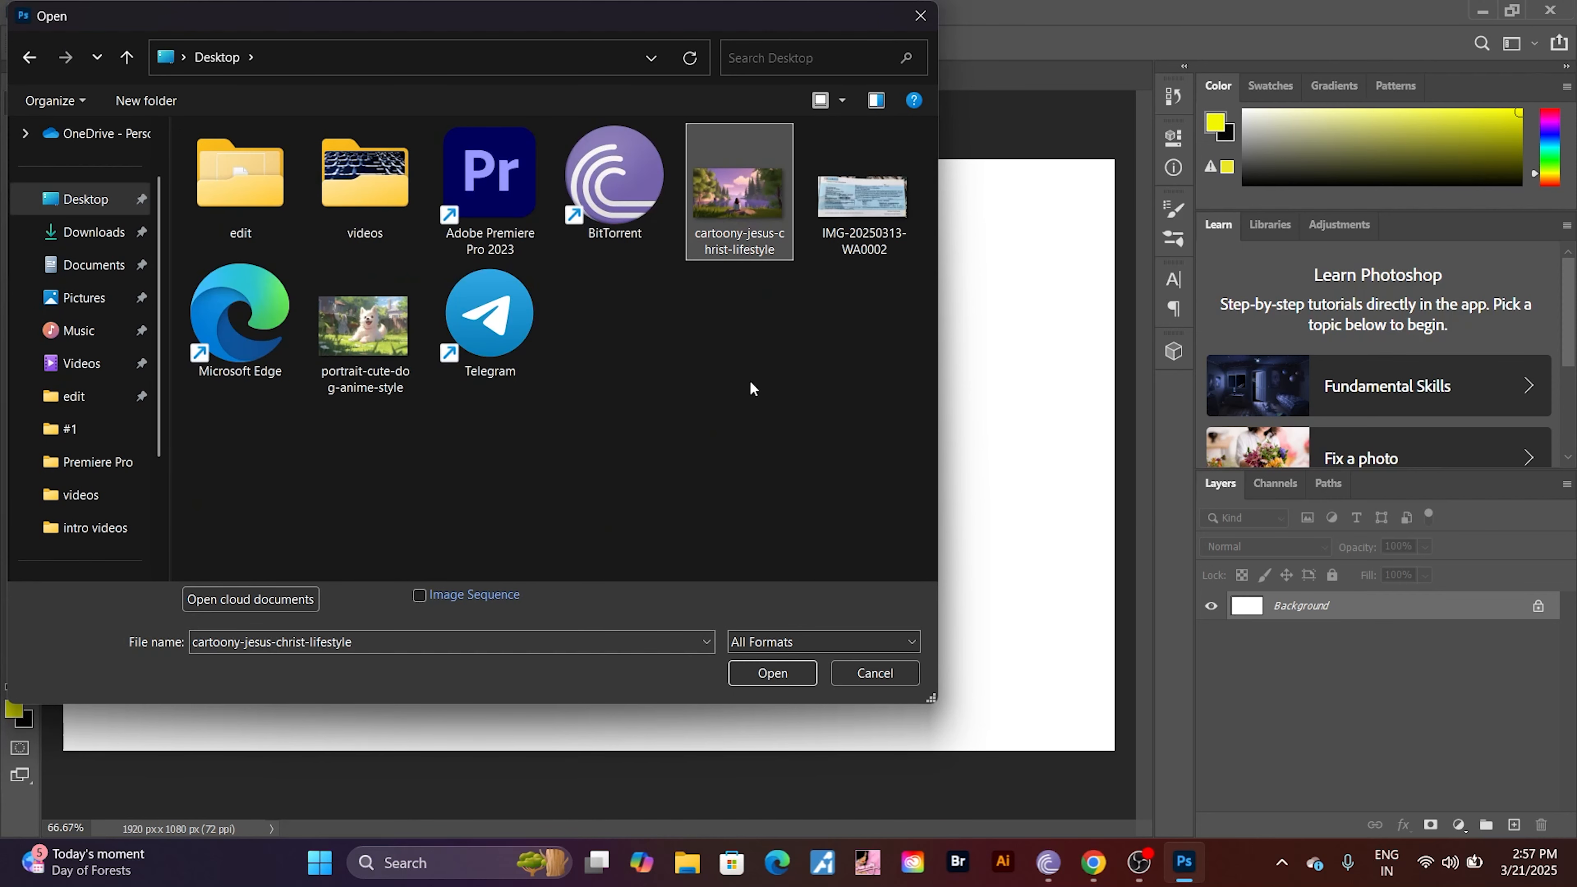
pyautogui.click(772, 672)
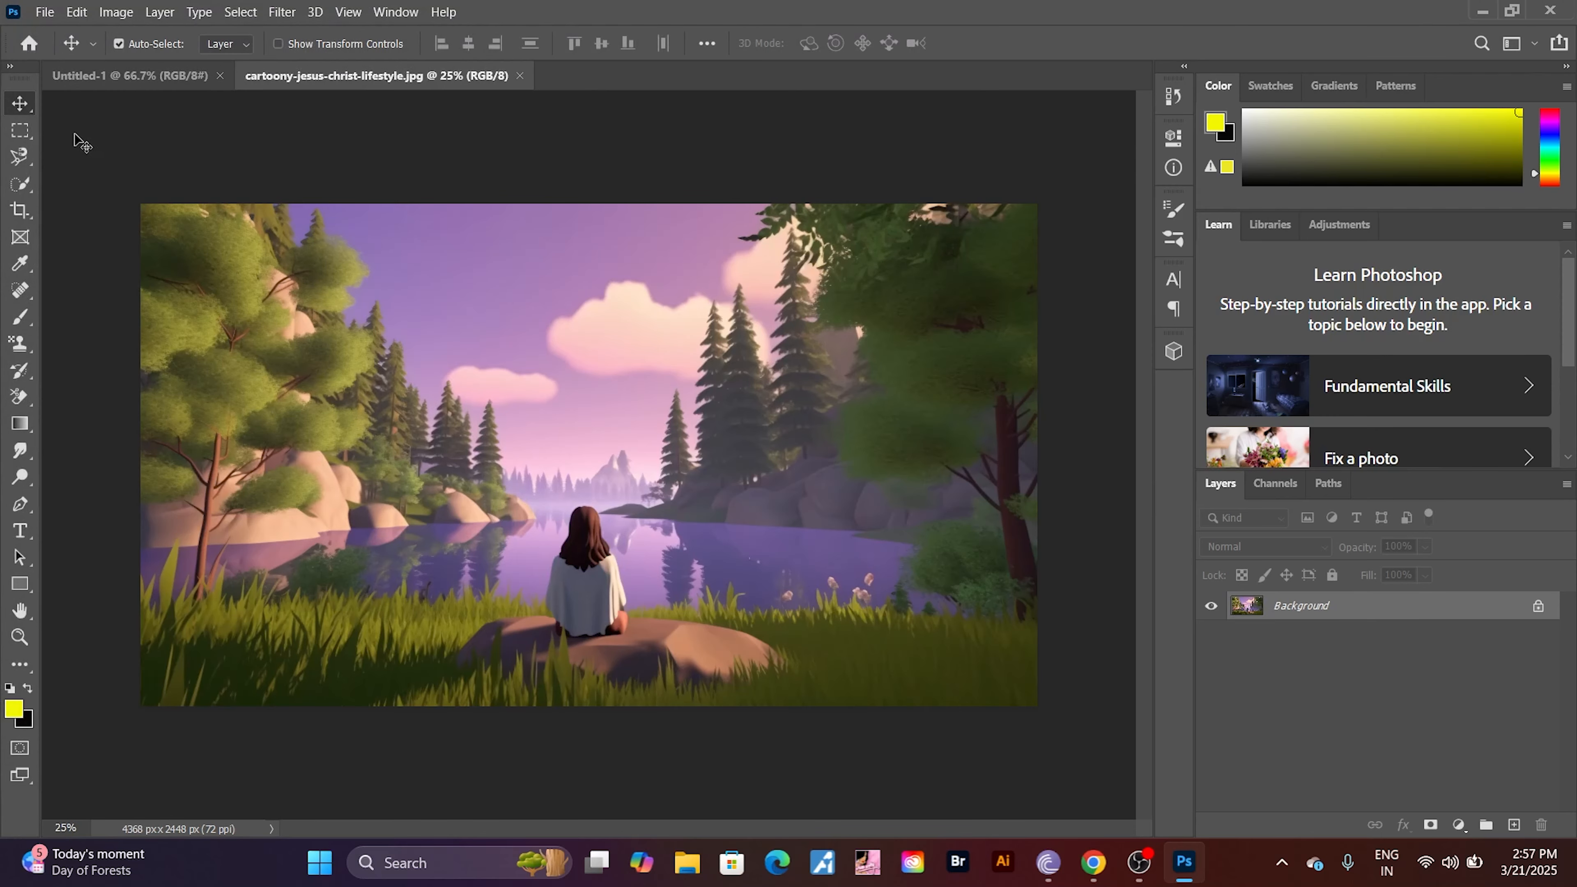
# - Select the seated woman on the rock with a tight rectangular marquee
pyautogui.click(28, 134)
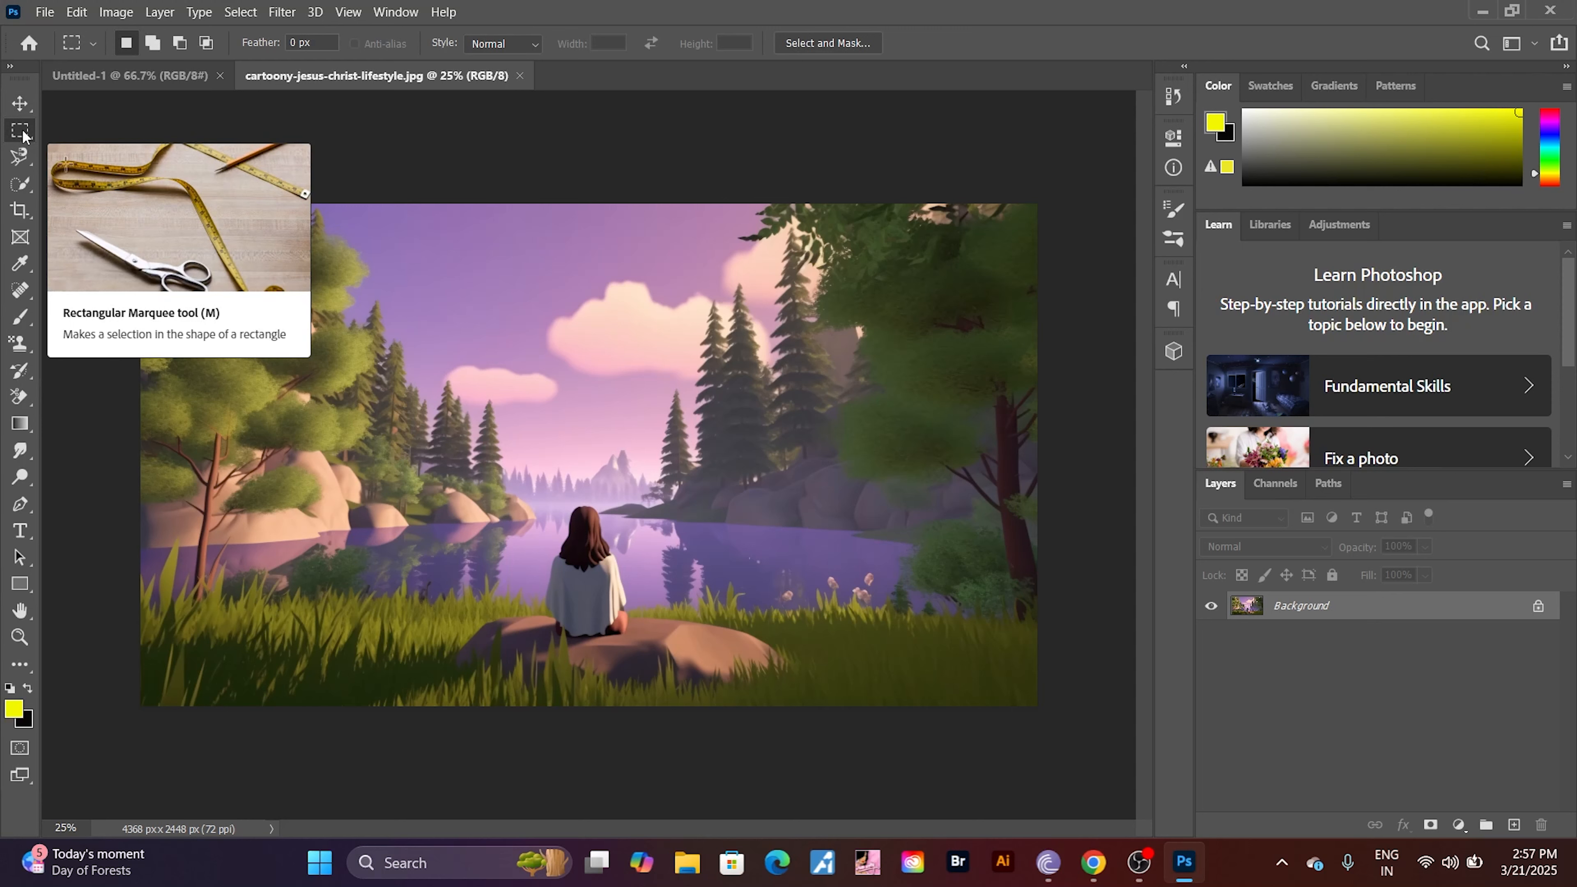
pyautogui.rightClick(23, 134)
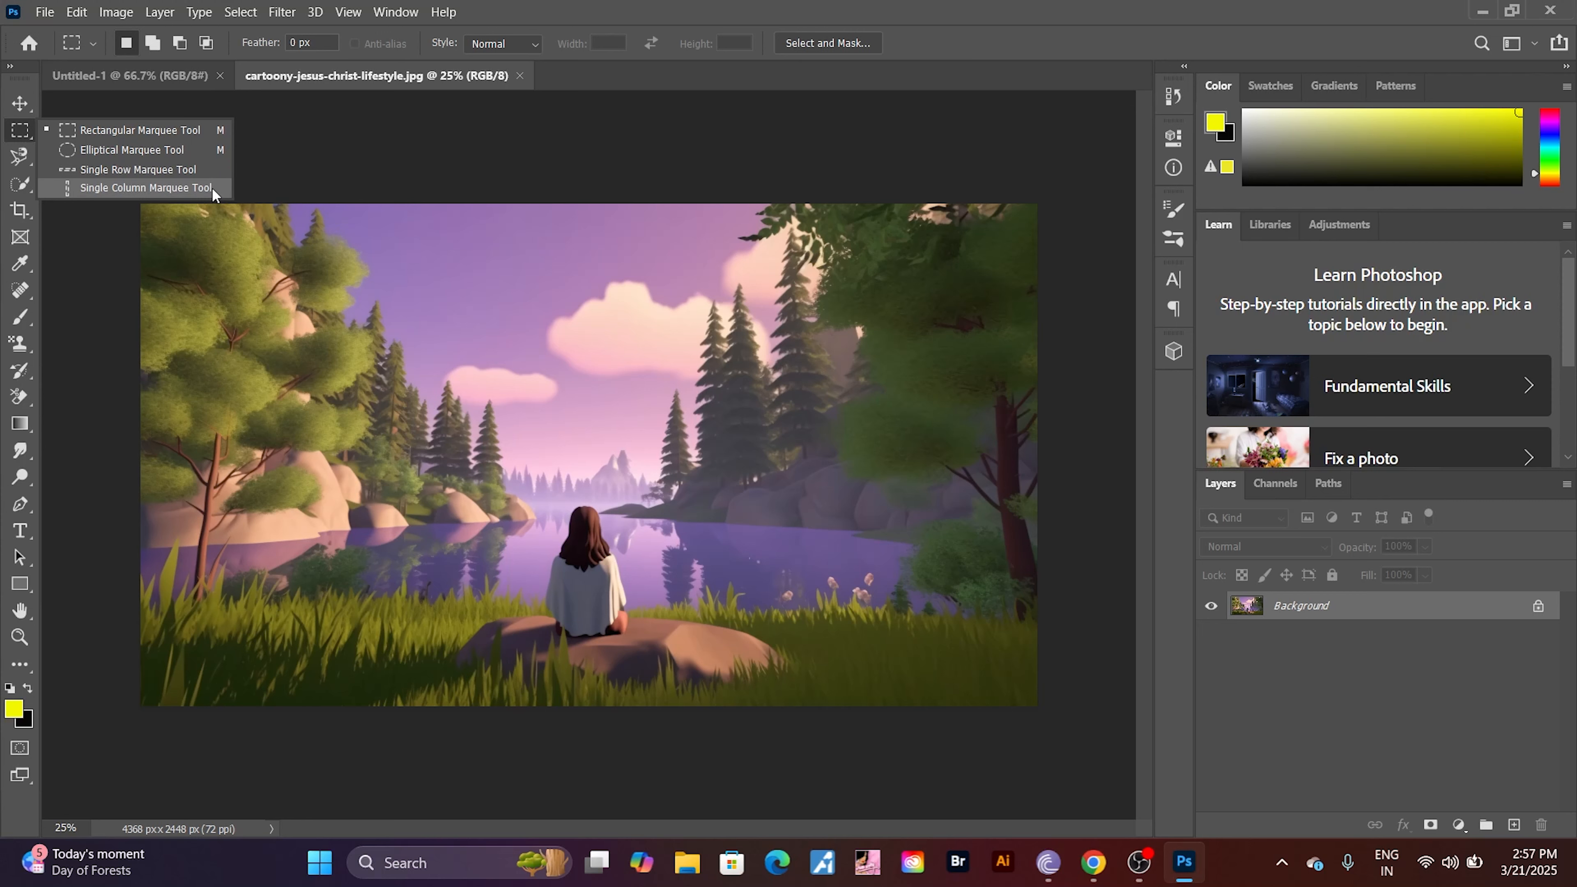
pyautogui.click(141, 130)
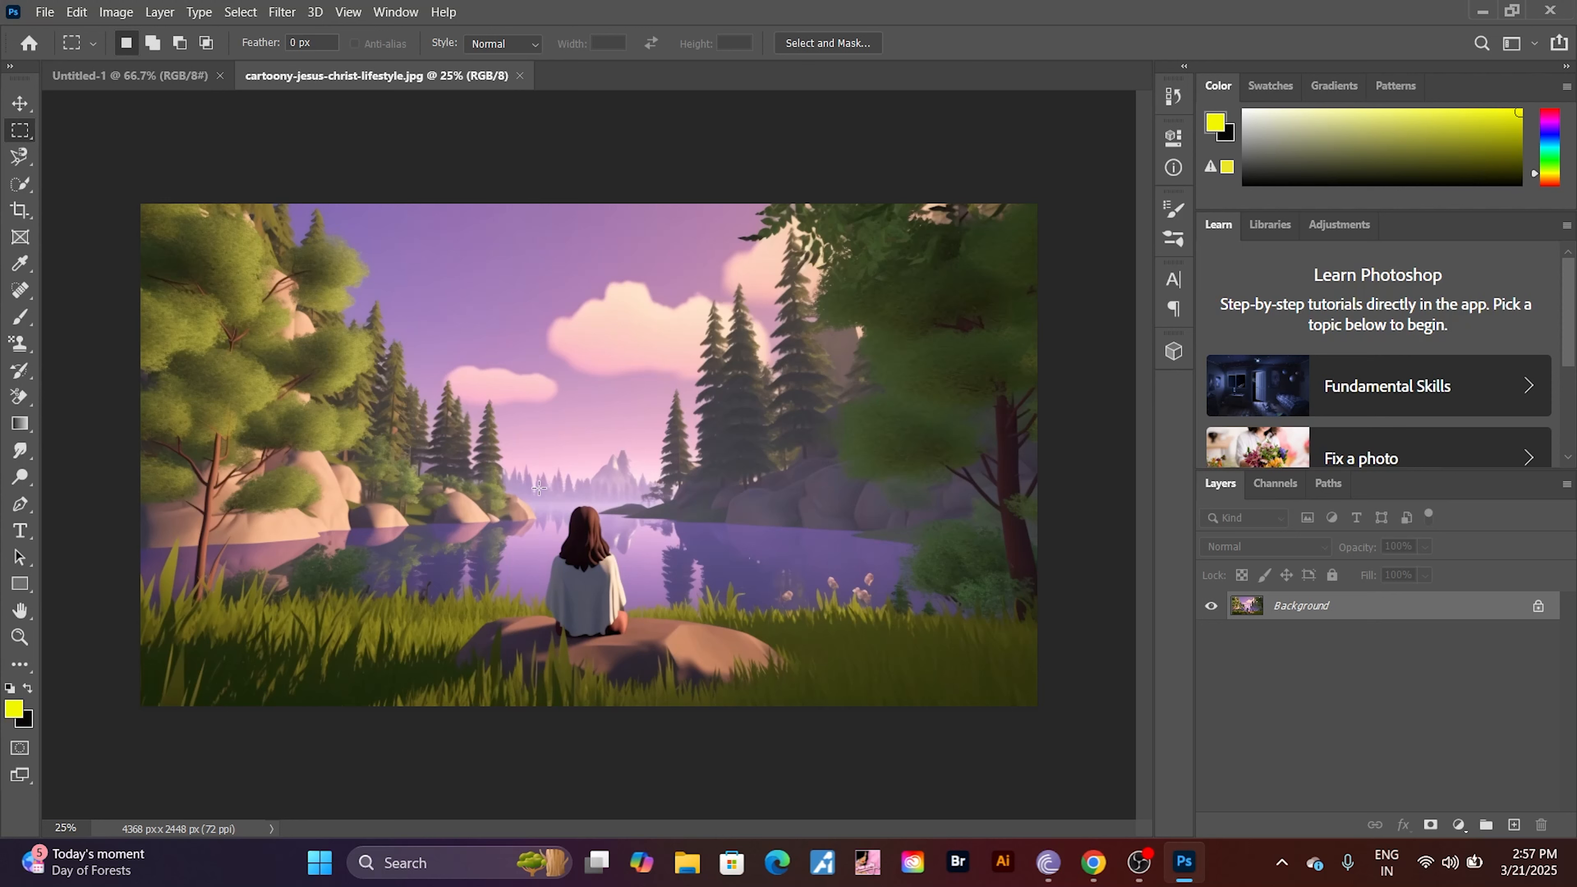
pyautogui.moveTo(539, 488); pyautogui.dragTo(643, 653)
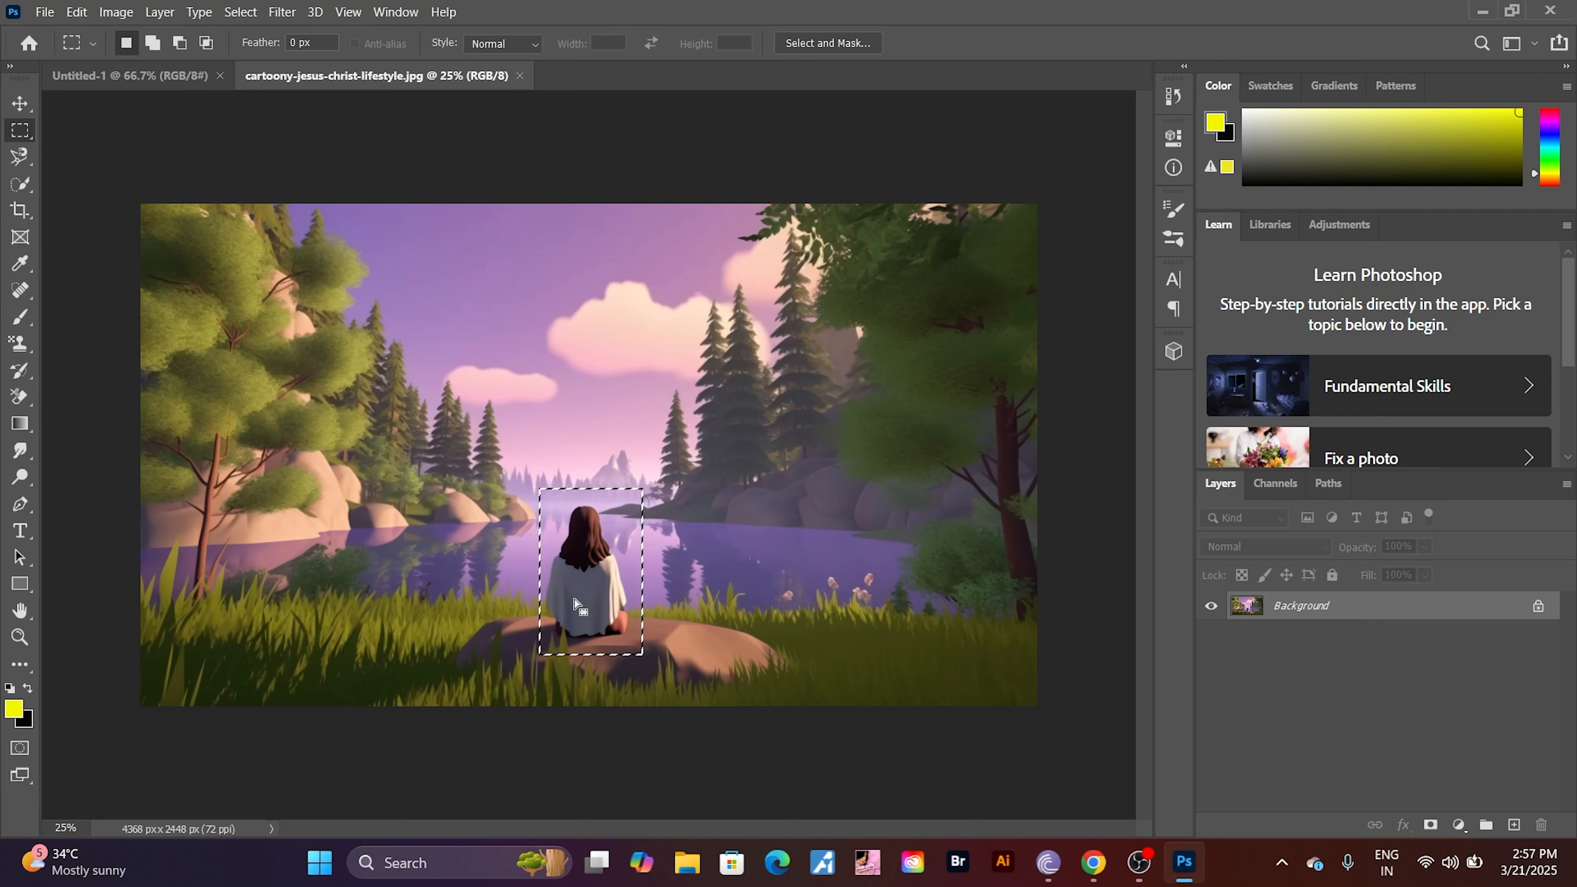
# - Shift the rectangular selection onto the pine trees across the lake and paste the copied woman there
pyautogui.moveTo(574, 602); pyautogui.dragTo(745, 499)
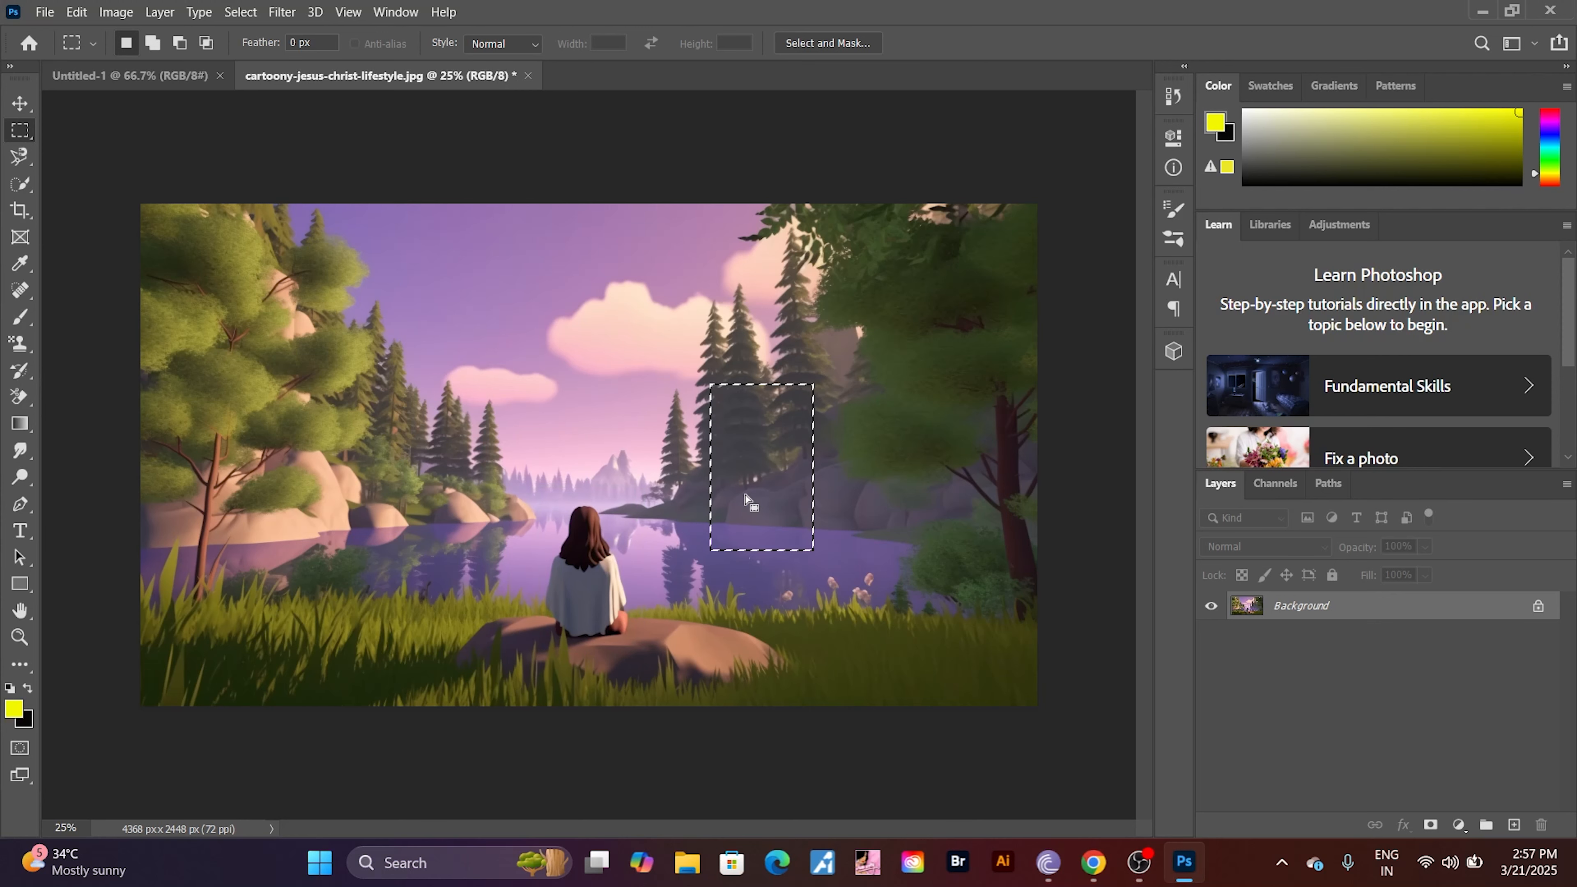
pyautogui.hotkey('ctrl', 'v')
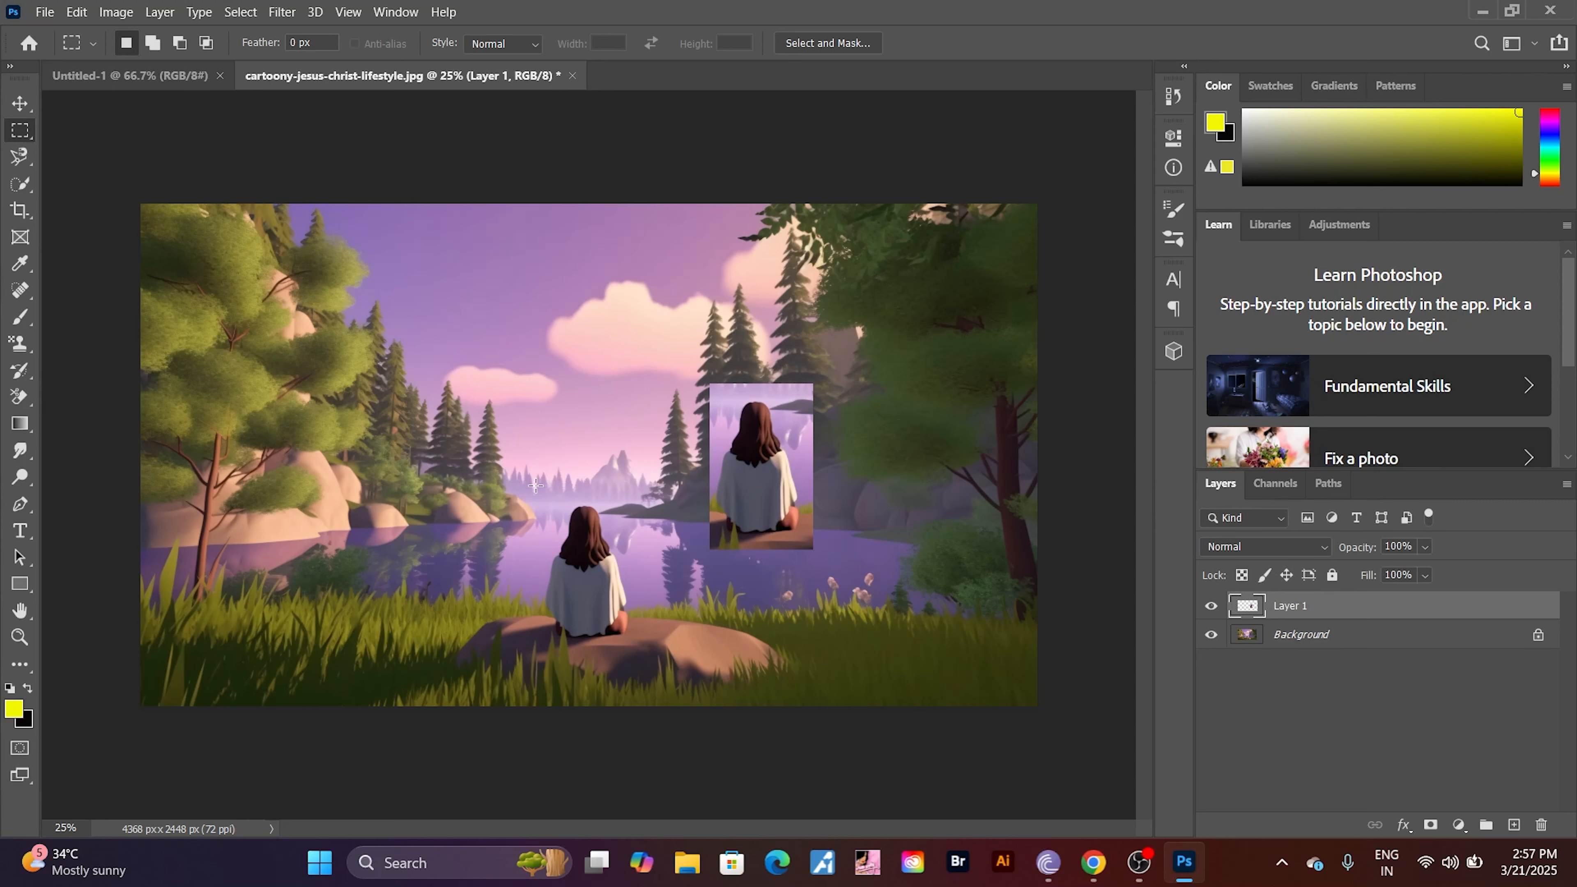
pyautogui.moveTo(756, 421)
pyautogui.mouseDown()
pyautogui.moveTo(791, 453)
pyautogui.moveTo(767, 425)
pyautogui.mouseUp()
# - Move the pasted rectangular copy down beside the original woman, over the edge of the rock
pyautogui.click(17, 111)
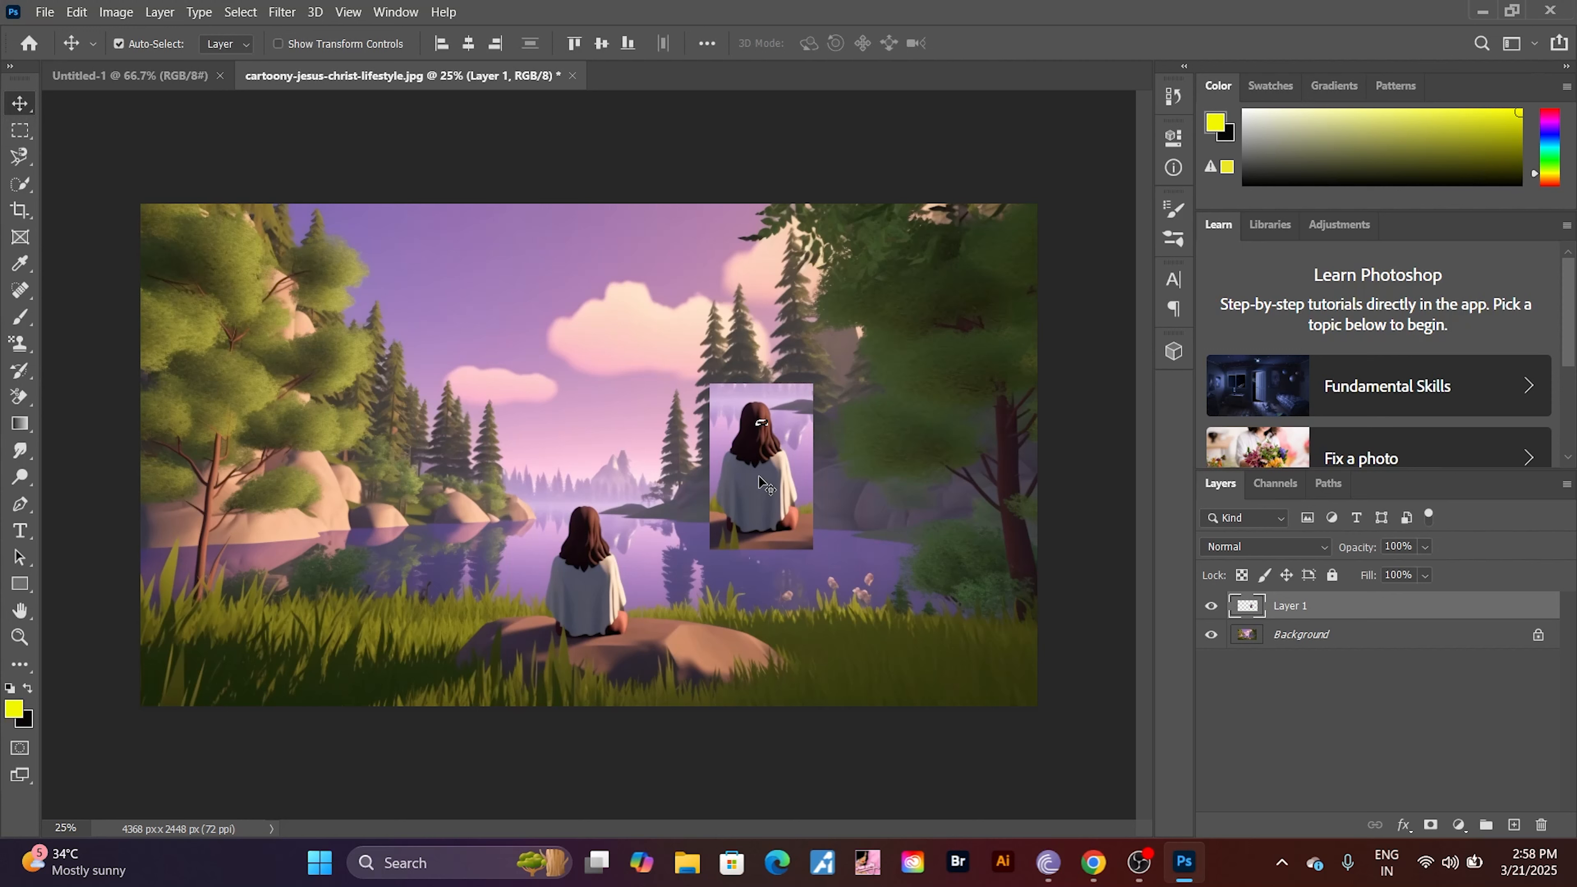
pyautogui.moveTo(763, 484); pyautogui.dragTo(894, 618)
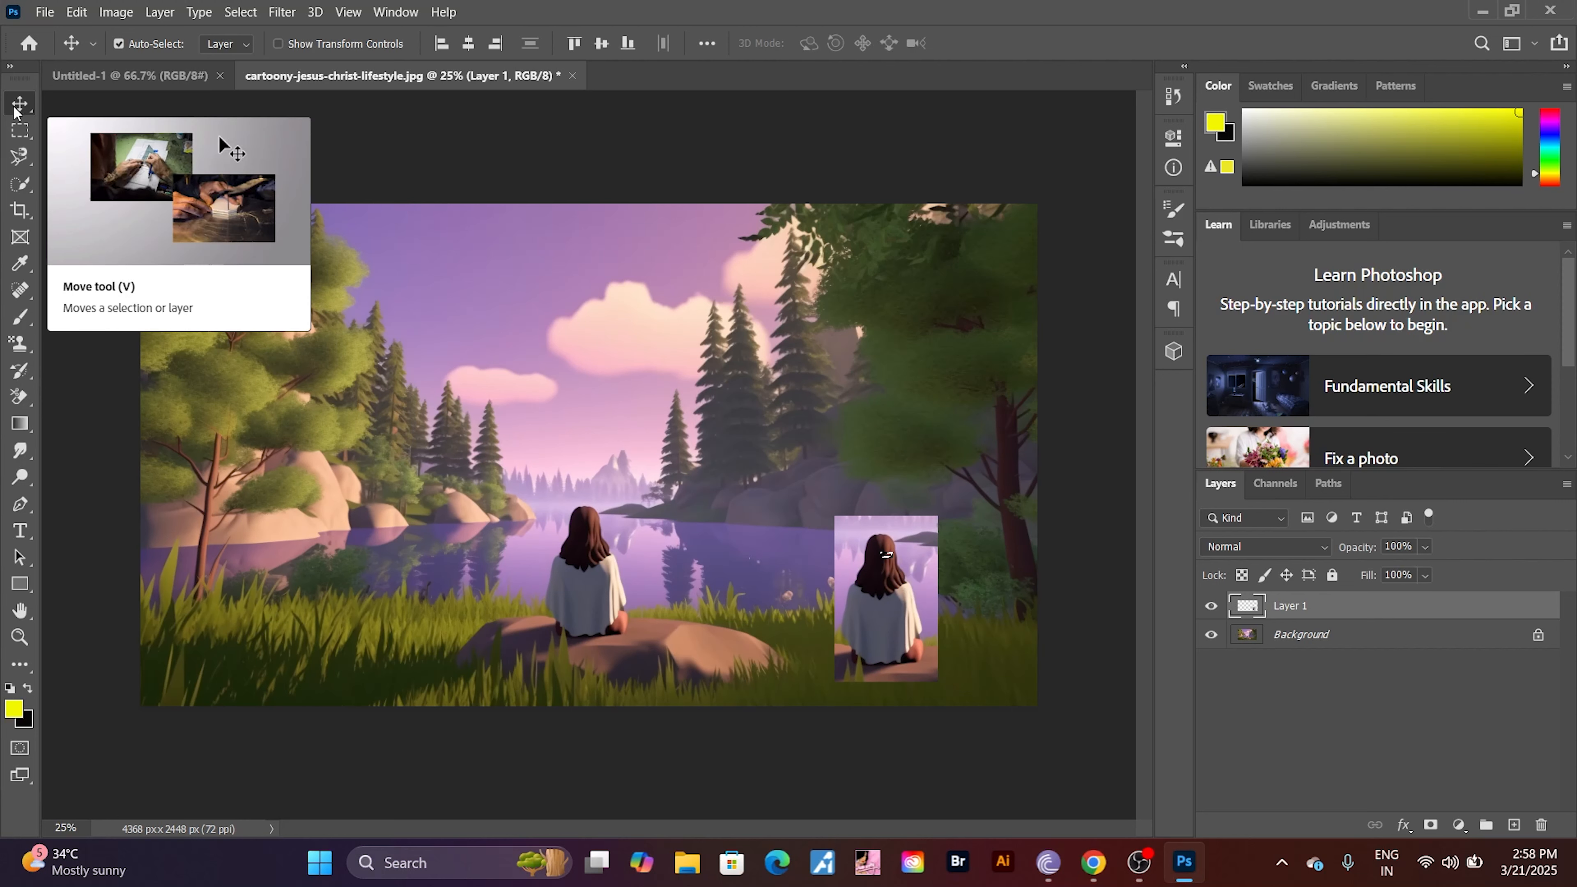
pyautogui.moveTo(881, 622); pyautogui.dragTo(797, 578)
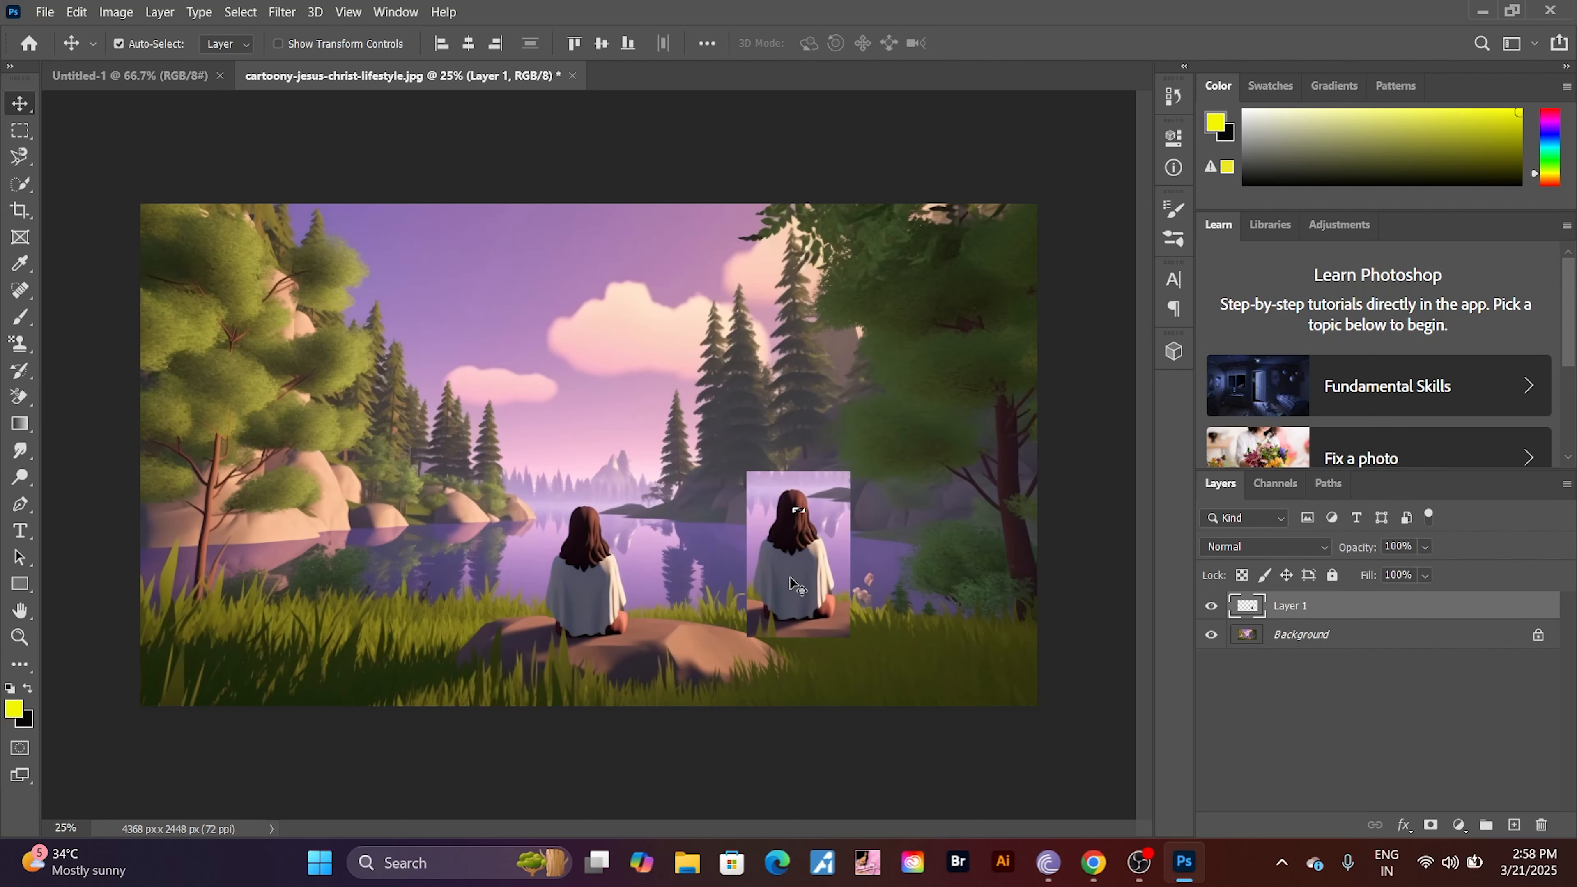
# - Draw an elliptical marquee around the original seated woman, then deselect it
pyautogui.click(13, 135)
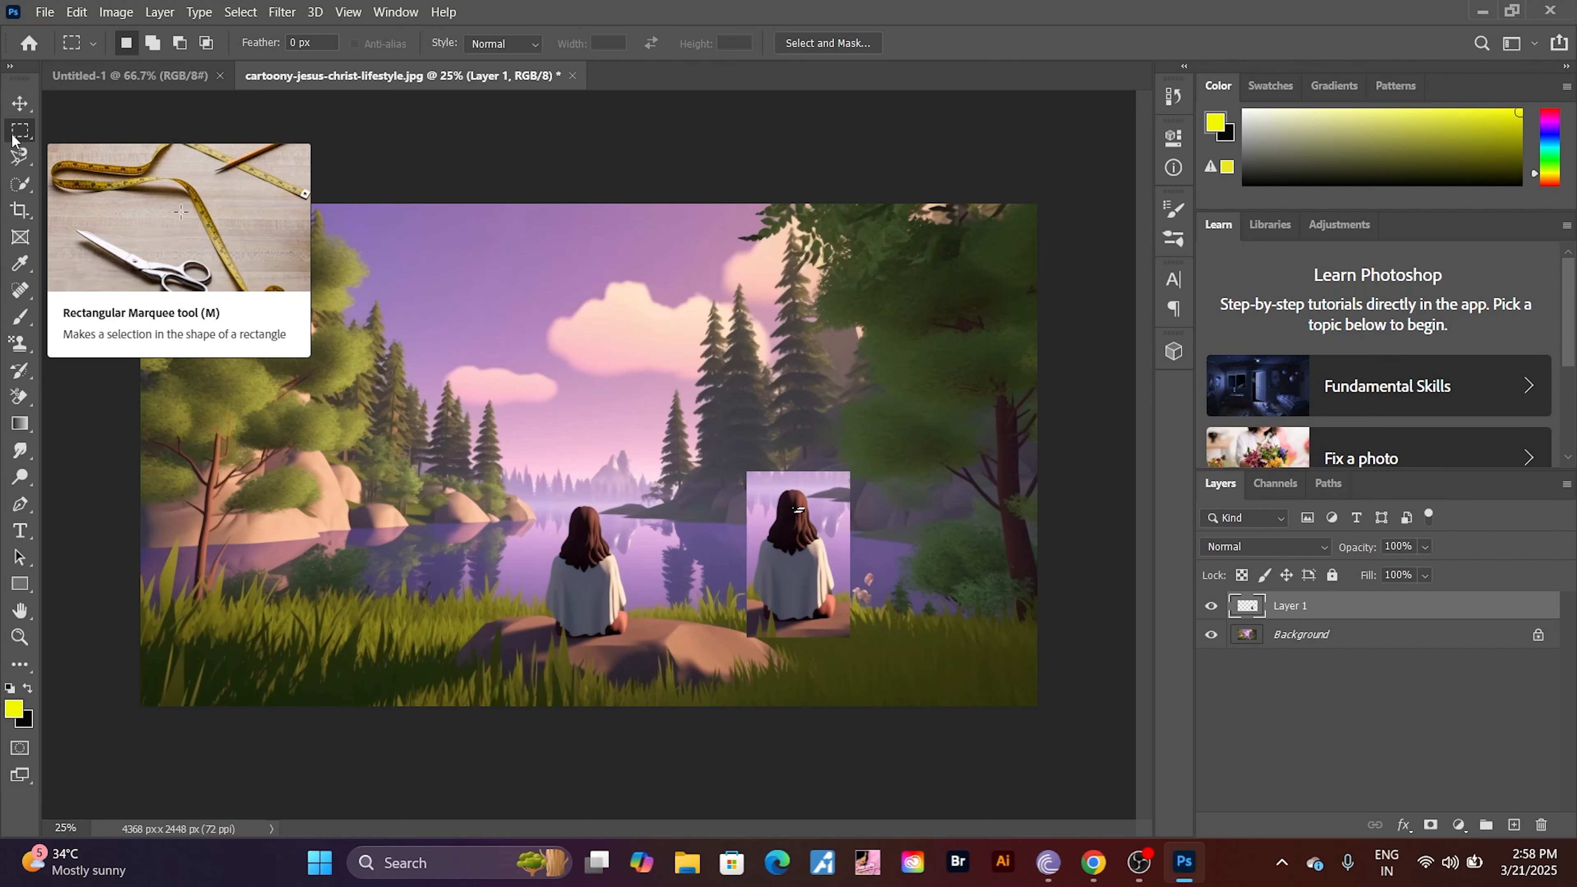
pyautogui.rightClick(14, 135)
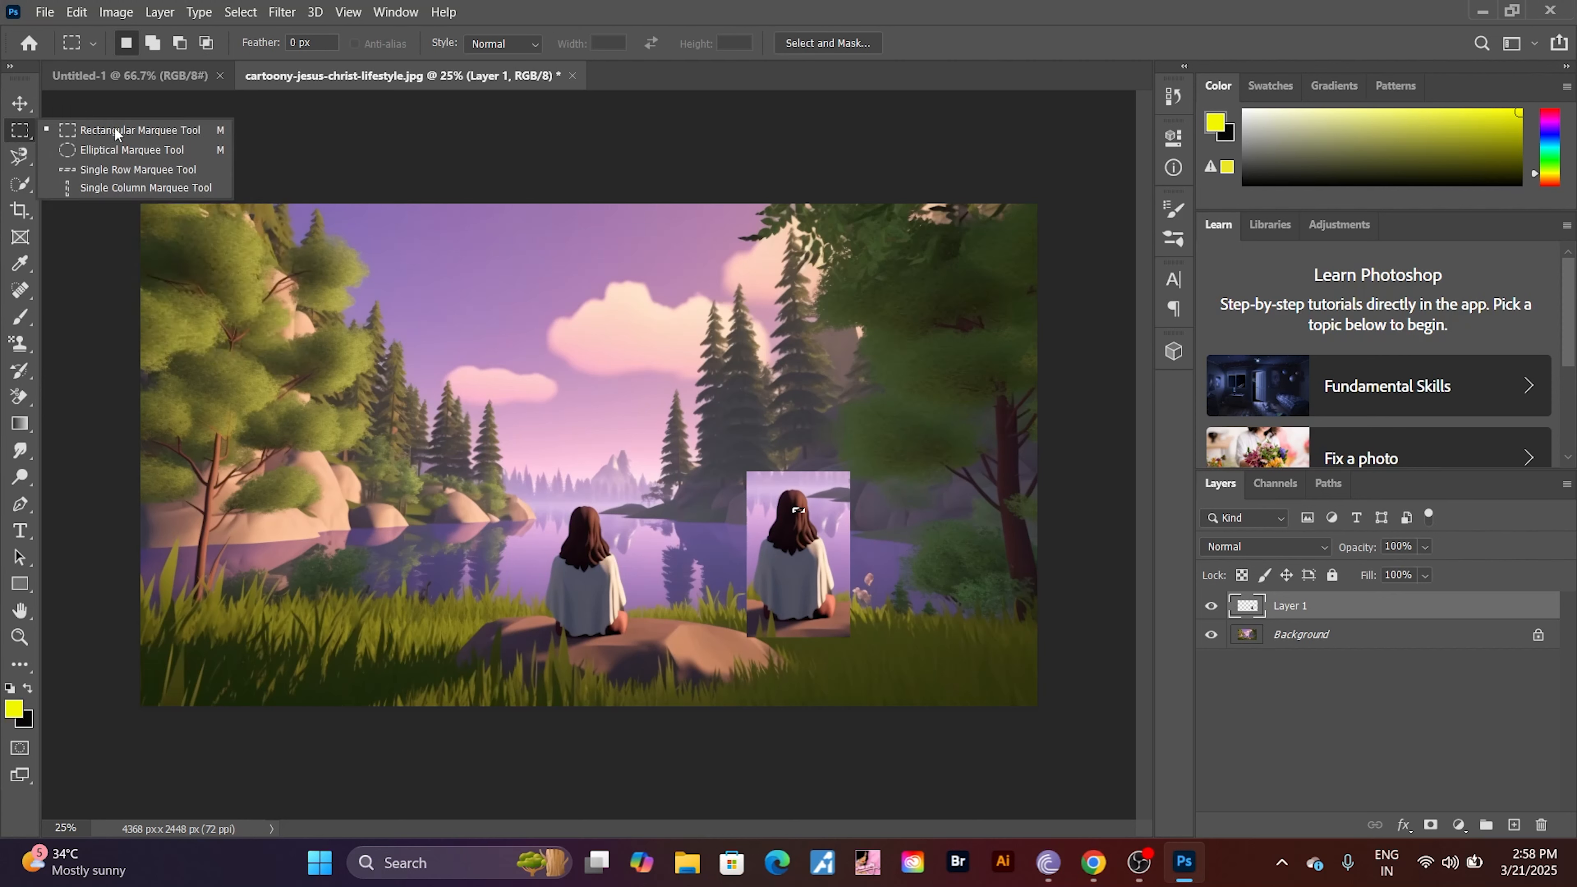
pyautogui.click(134, 155)
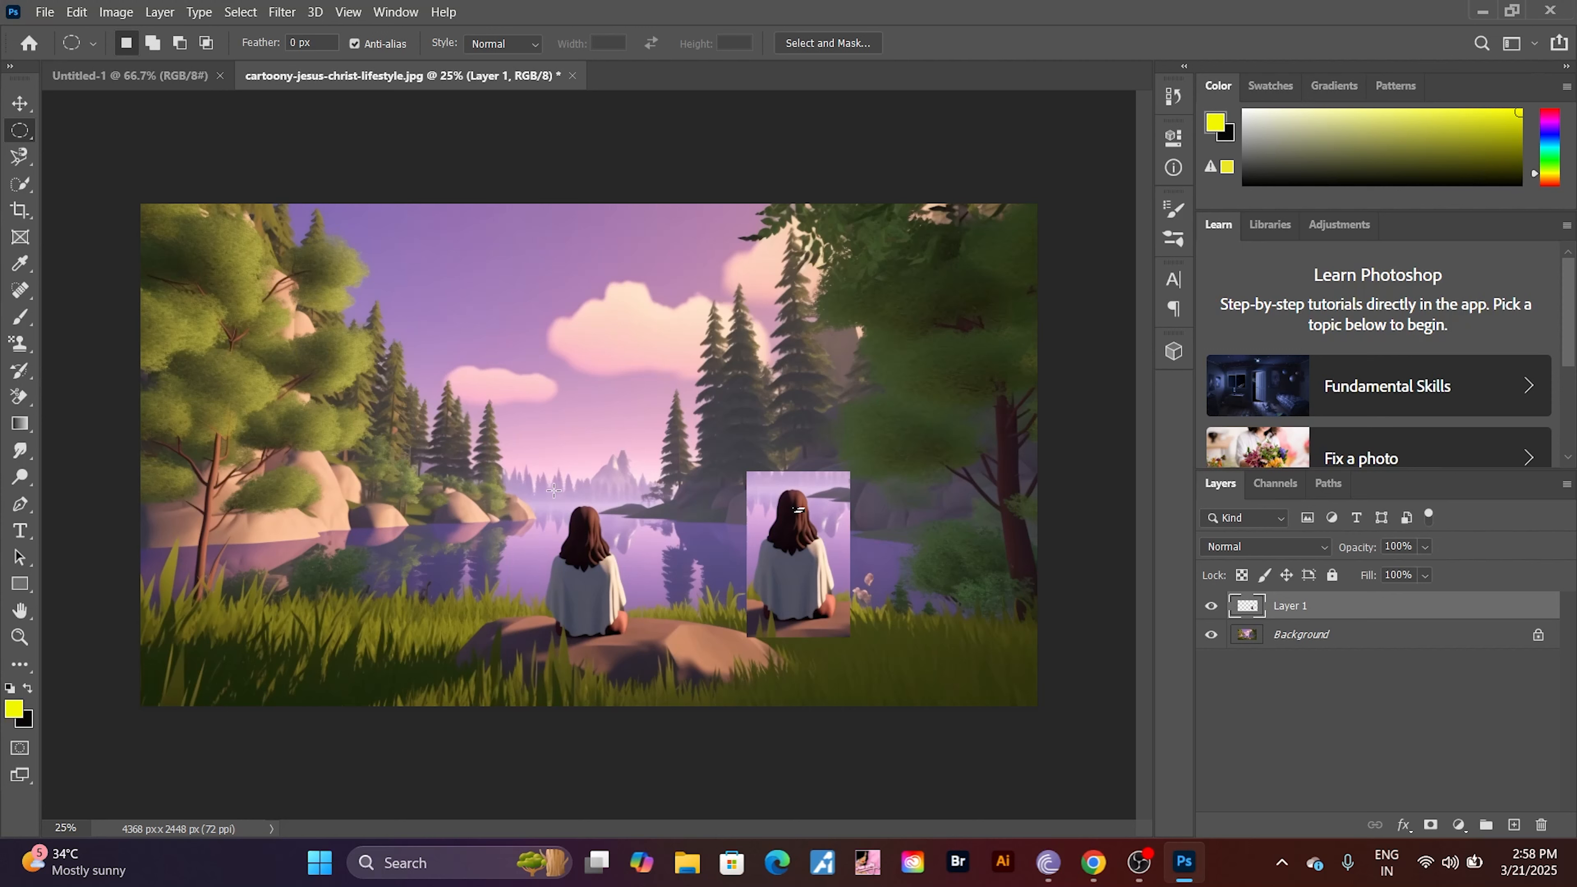
pyautogui.moveTo(532, 488); pyautogui.dragTo(667, 647)
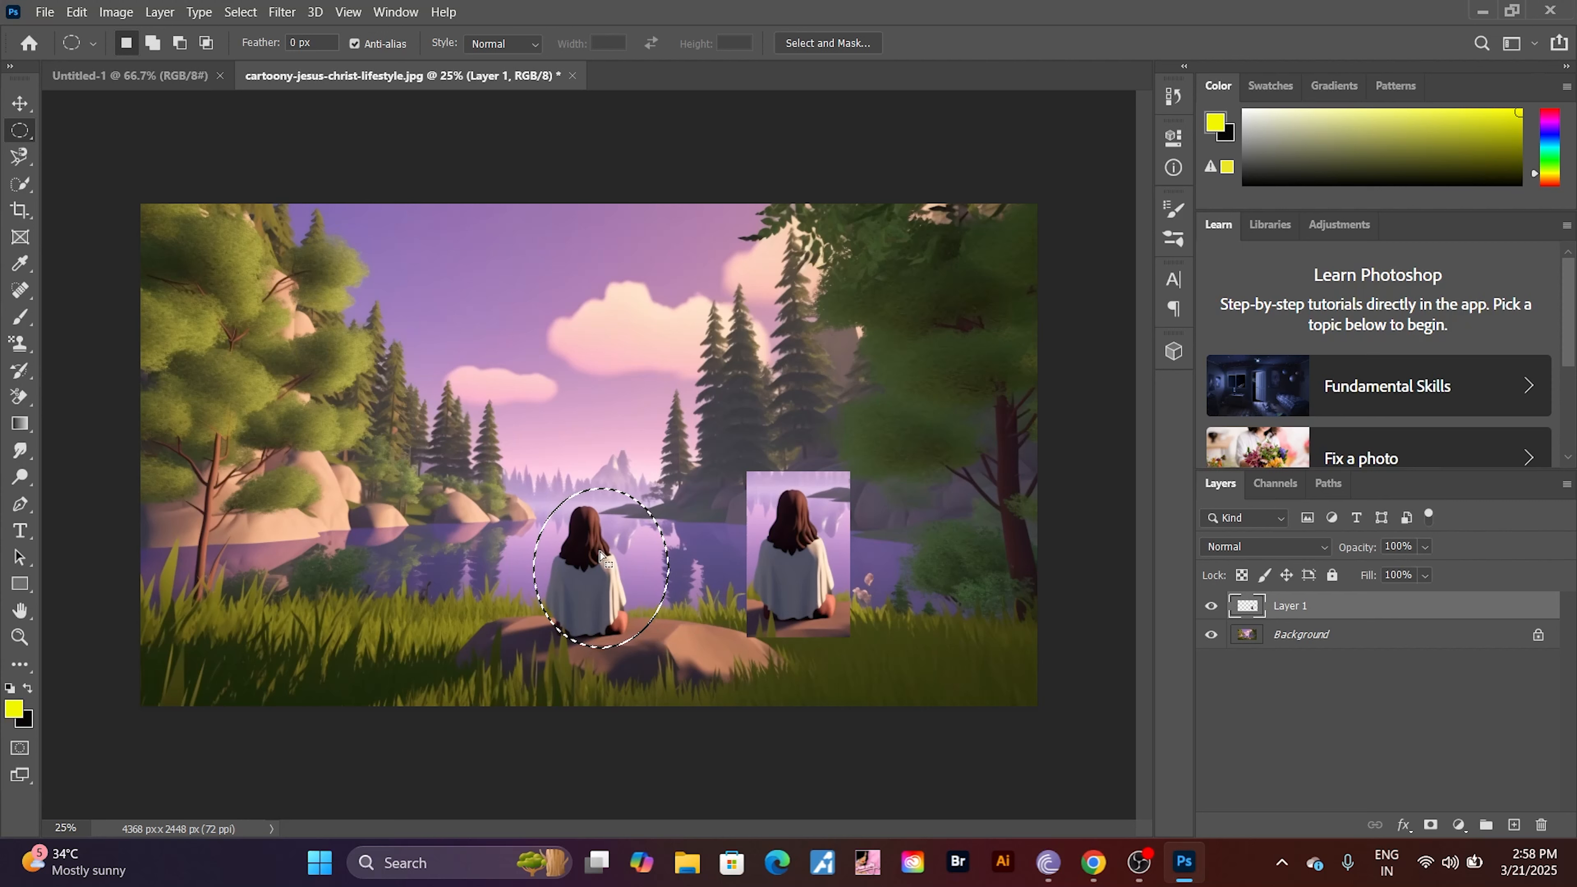
pyautogui.click(412, 377)
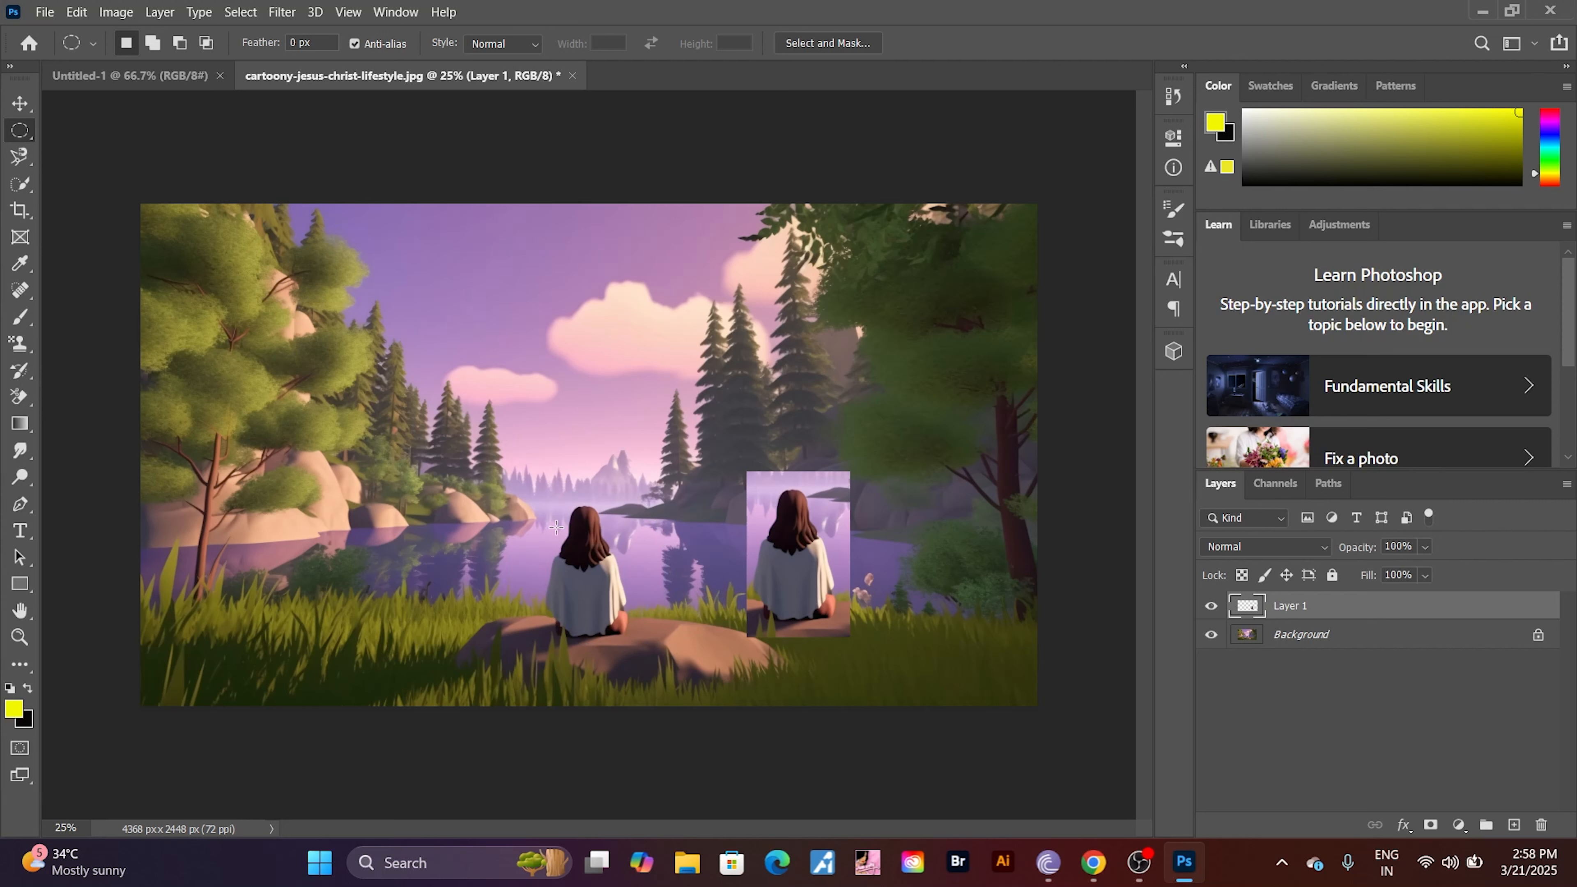
# - Draw a perfectly circular selection around the original woman, centre it on her, and try to copy it from Layer 1
pyautogui.moveTo(537, 490); pyautogui.dragTo(693, 773)
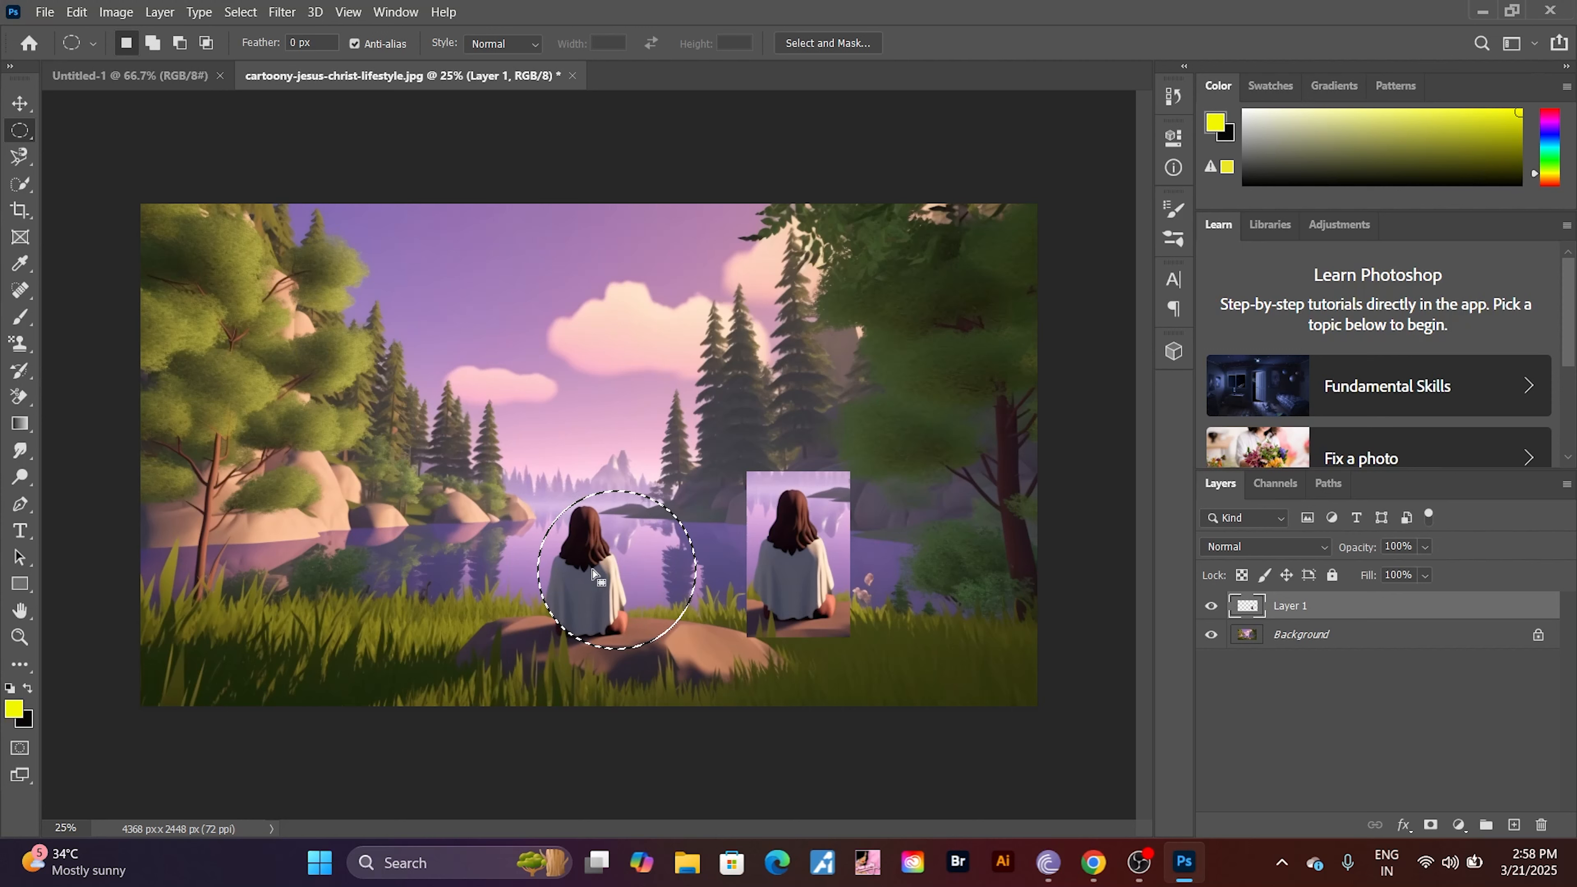
pyautogui.moveTo(585, 570); pyautogui.dragTo(557, 572)
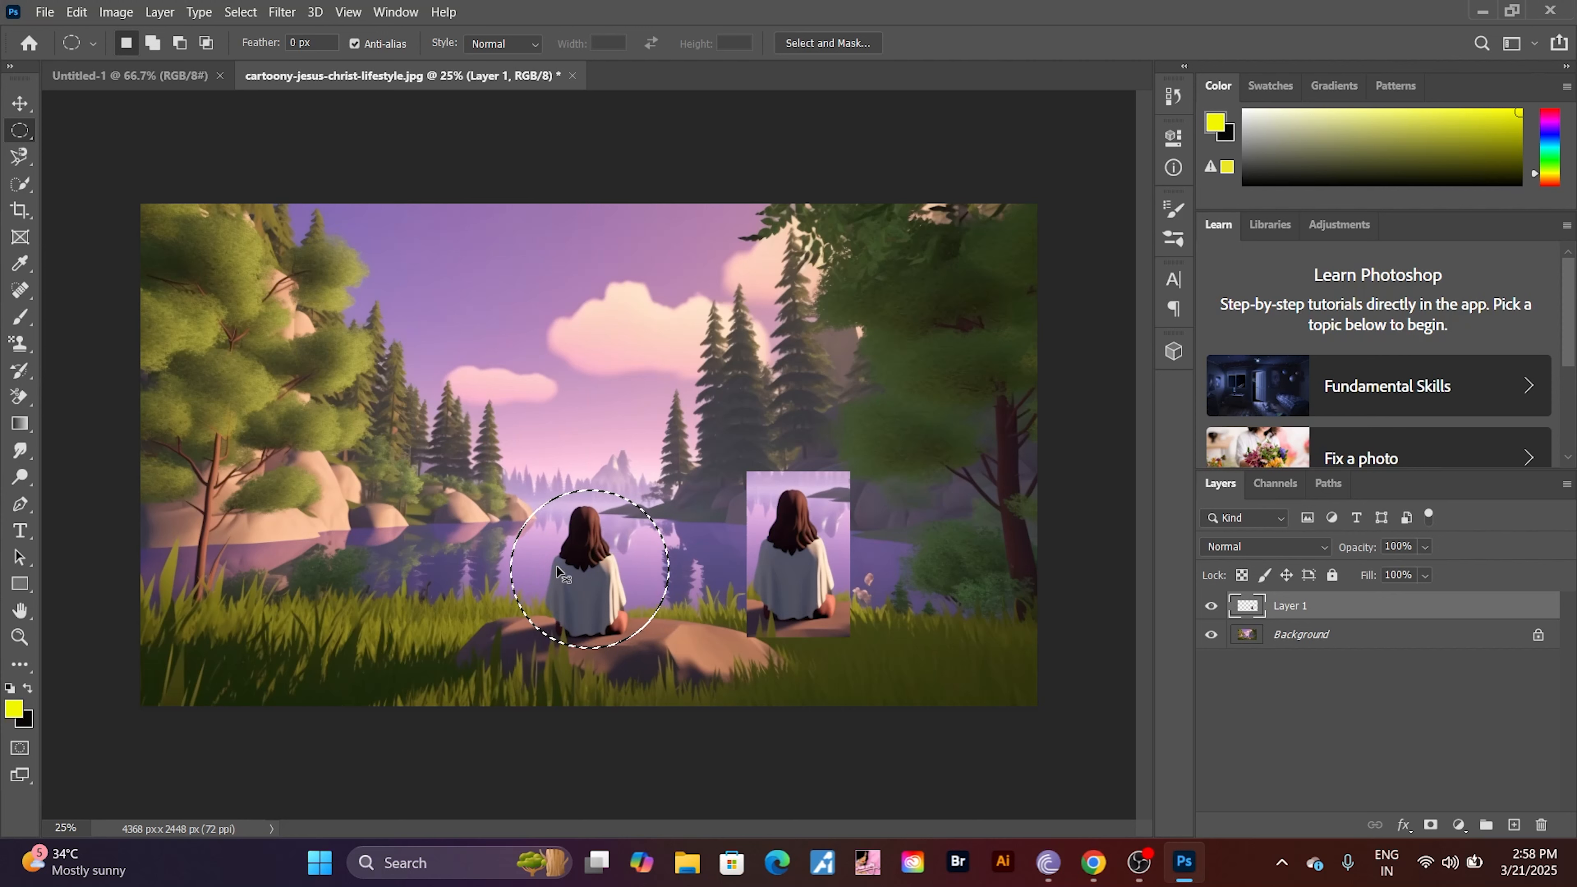
pyautogui.hotkey('ctrl', 'c')
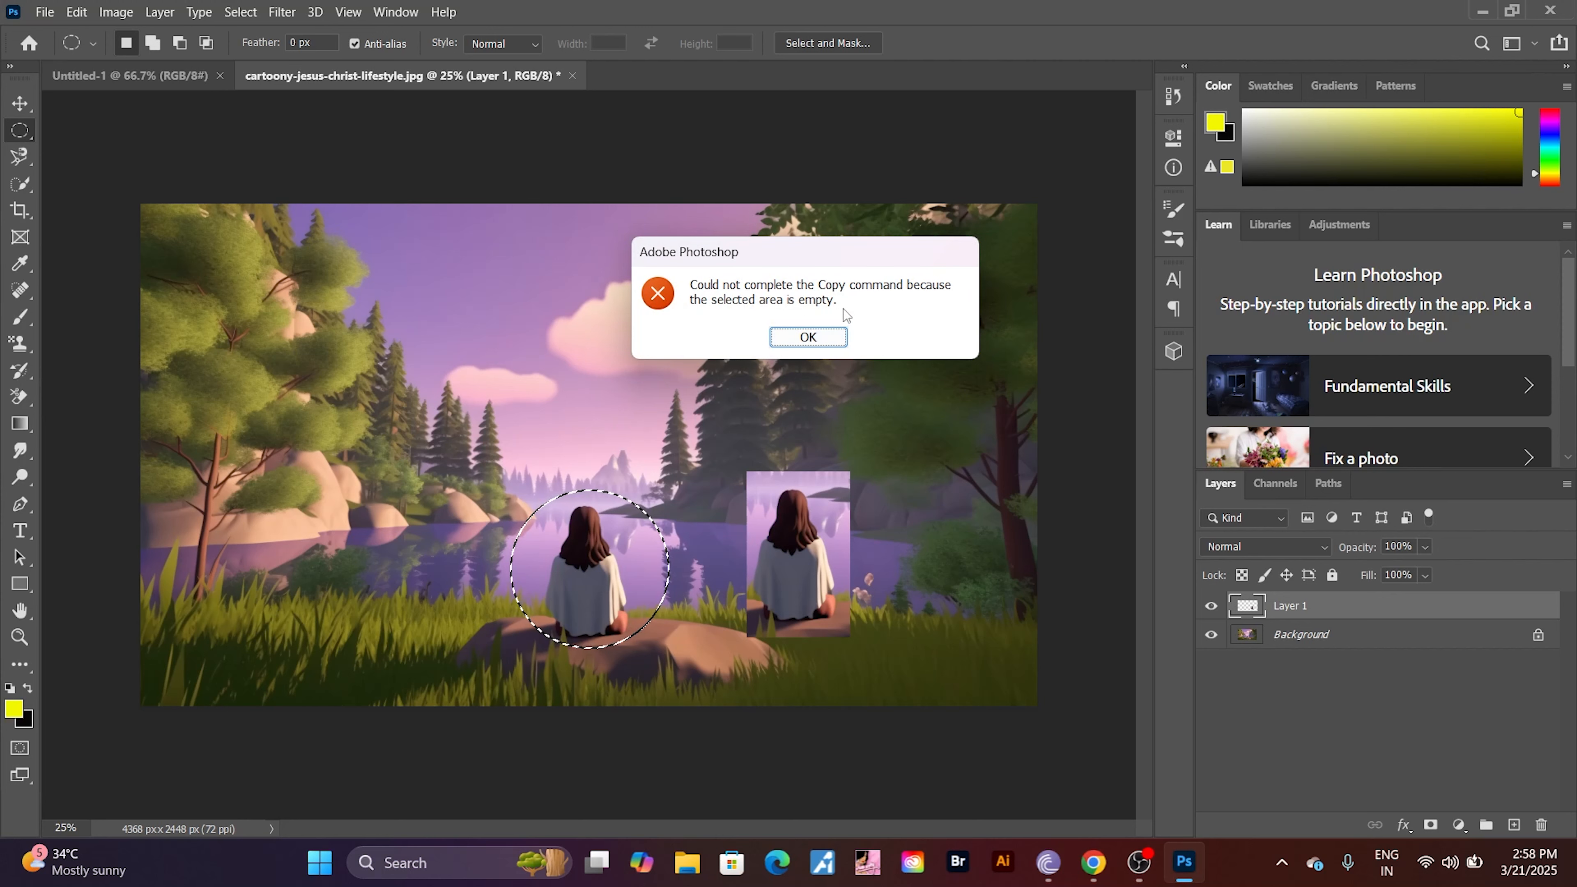
pyautogui.click(820, 336)
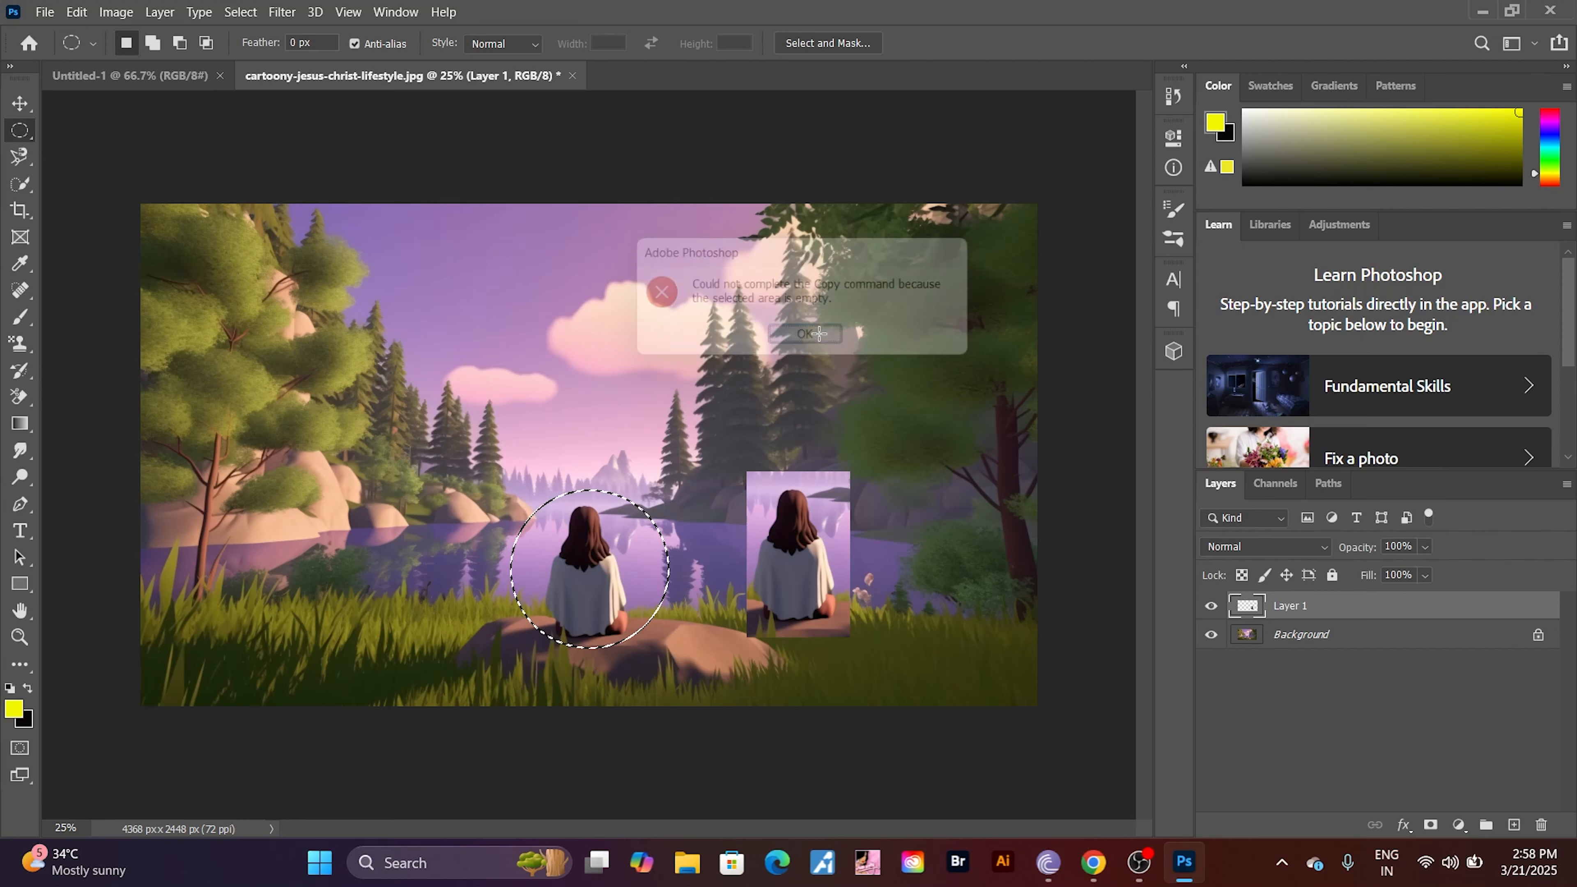
# - Copy the original woman from the Background layer with a circular marquee and paste her over the rocks and trees on the left shore
pyautogui.click(1320, 640)
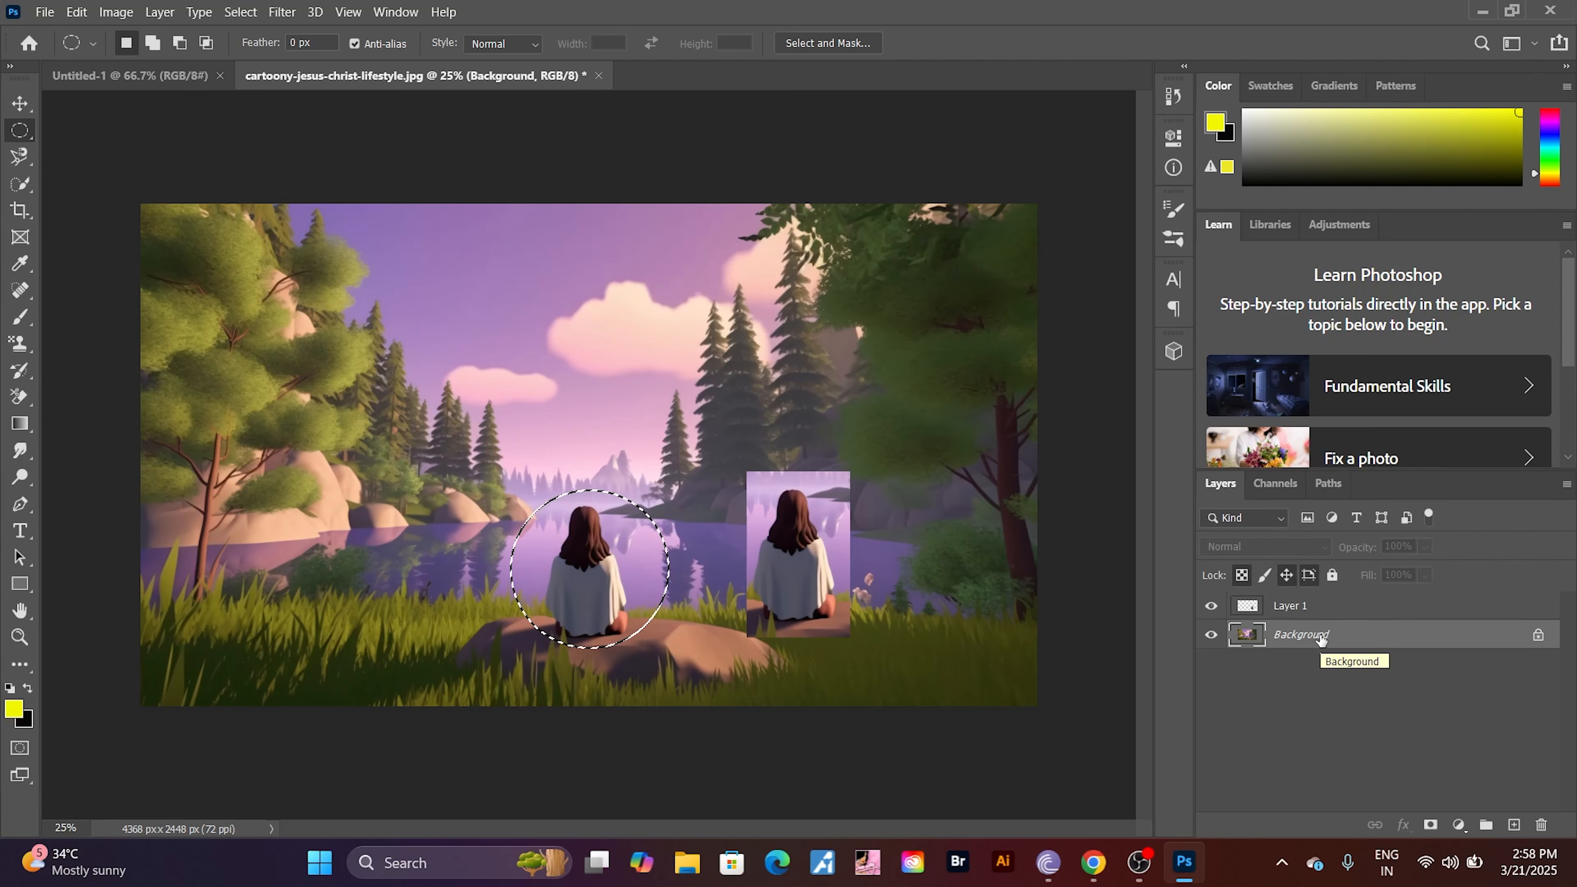
pyautogui.click(552, 555)
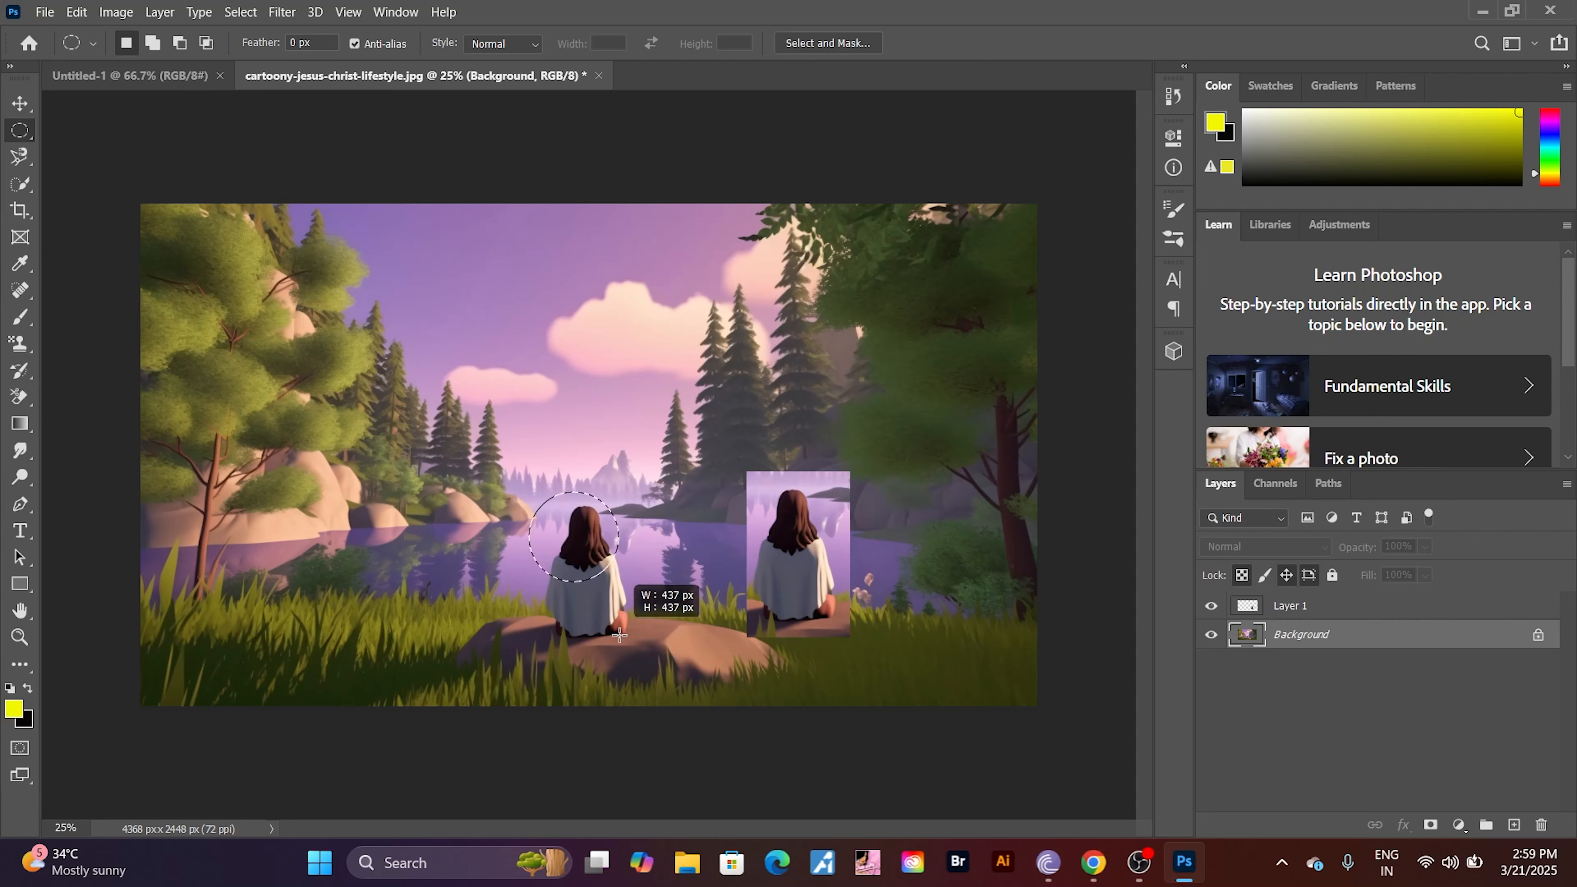
pyautogui.moveTo(619, 634); pyautogui.dragTo(682, 775)
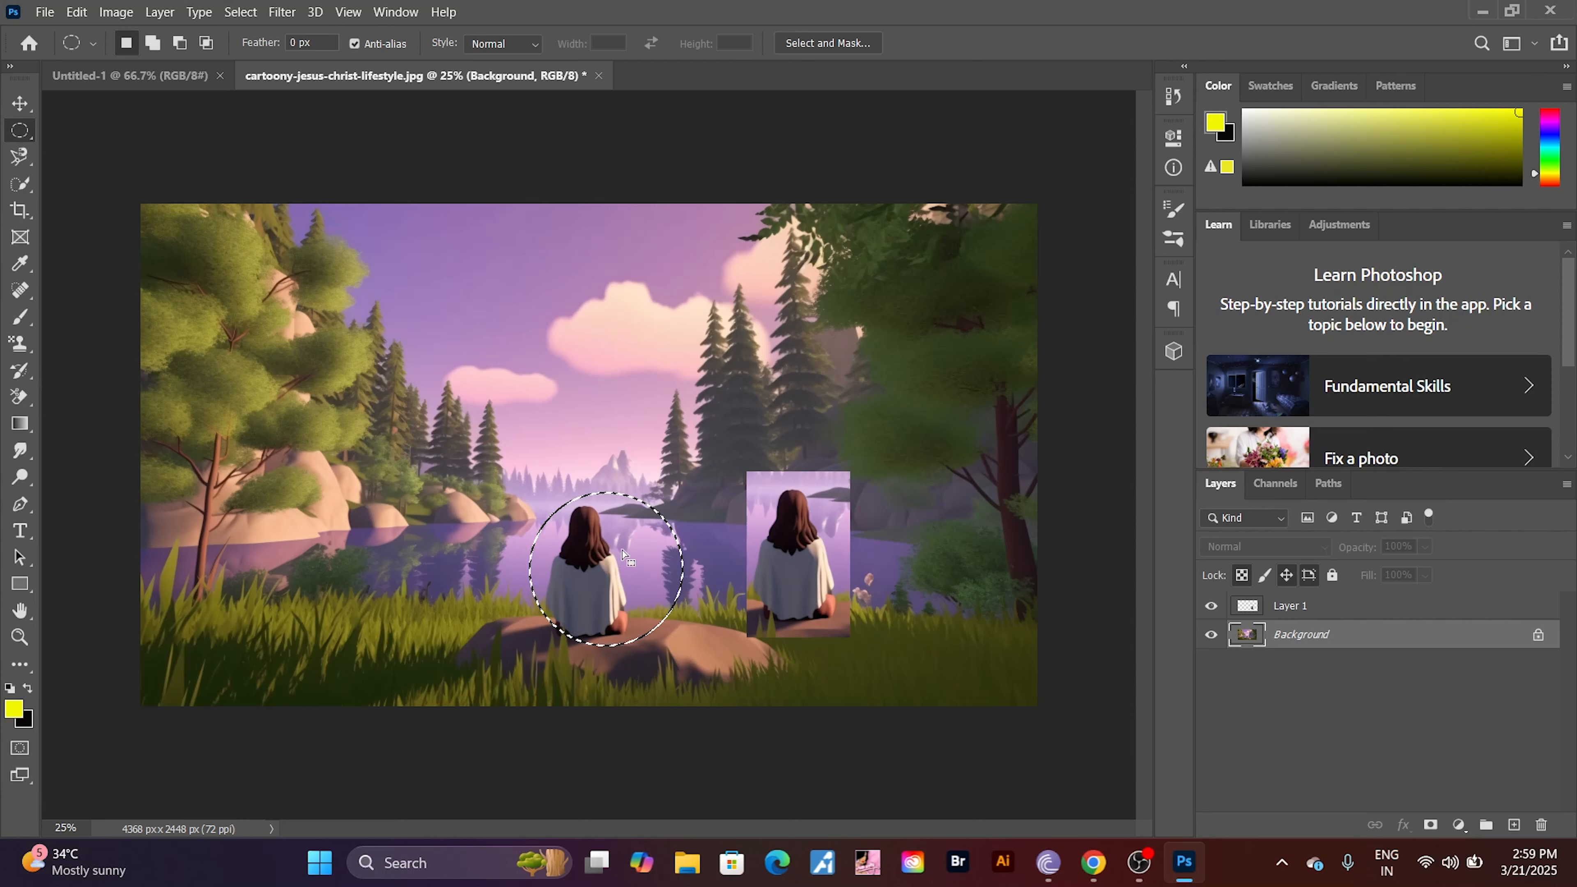
pyautogui.moveTo(611, 558); pyautogui.dragTo(335, 443)
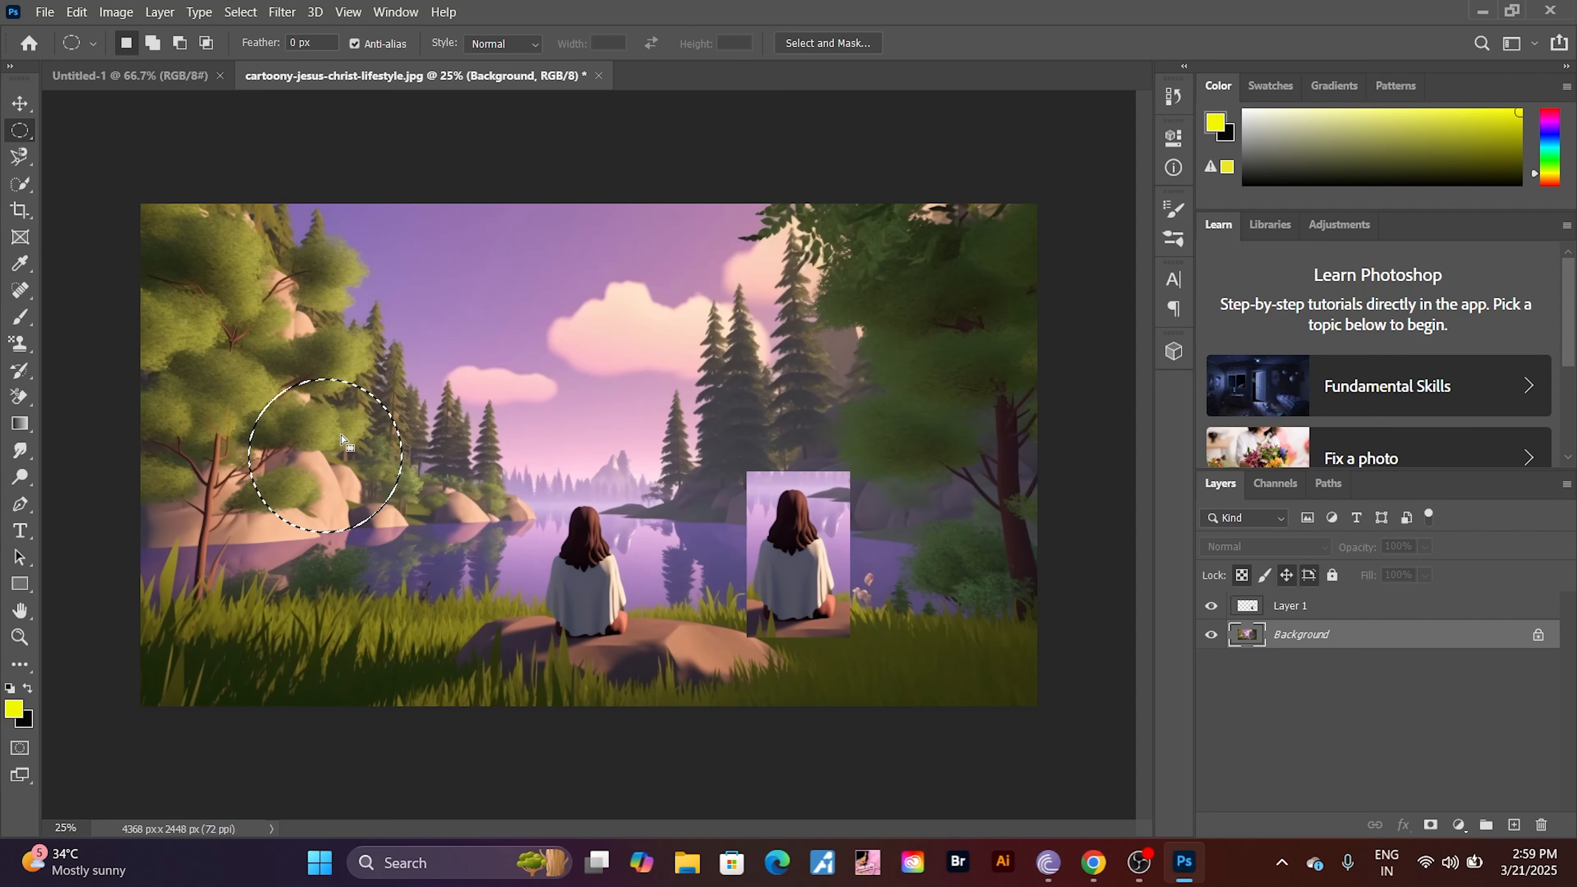
pyautogui.hotkey('ctrl', 'v')
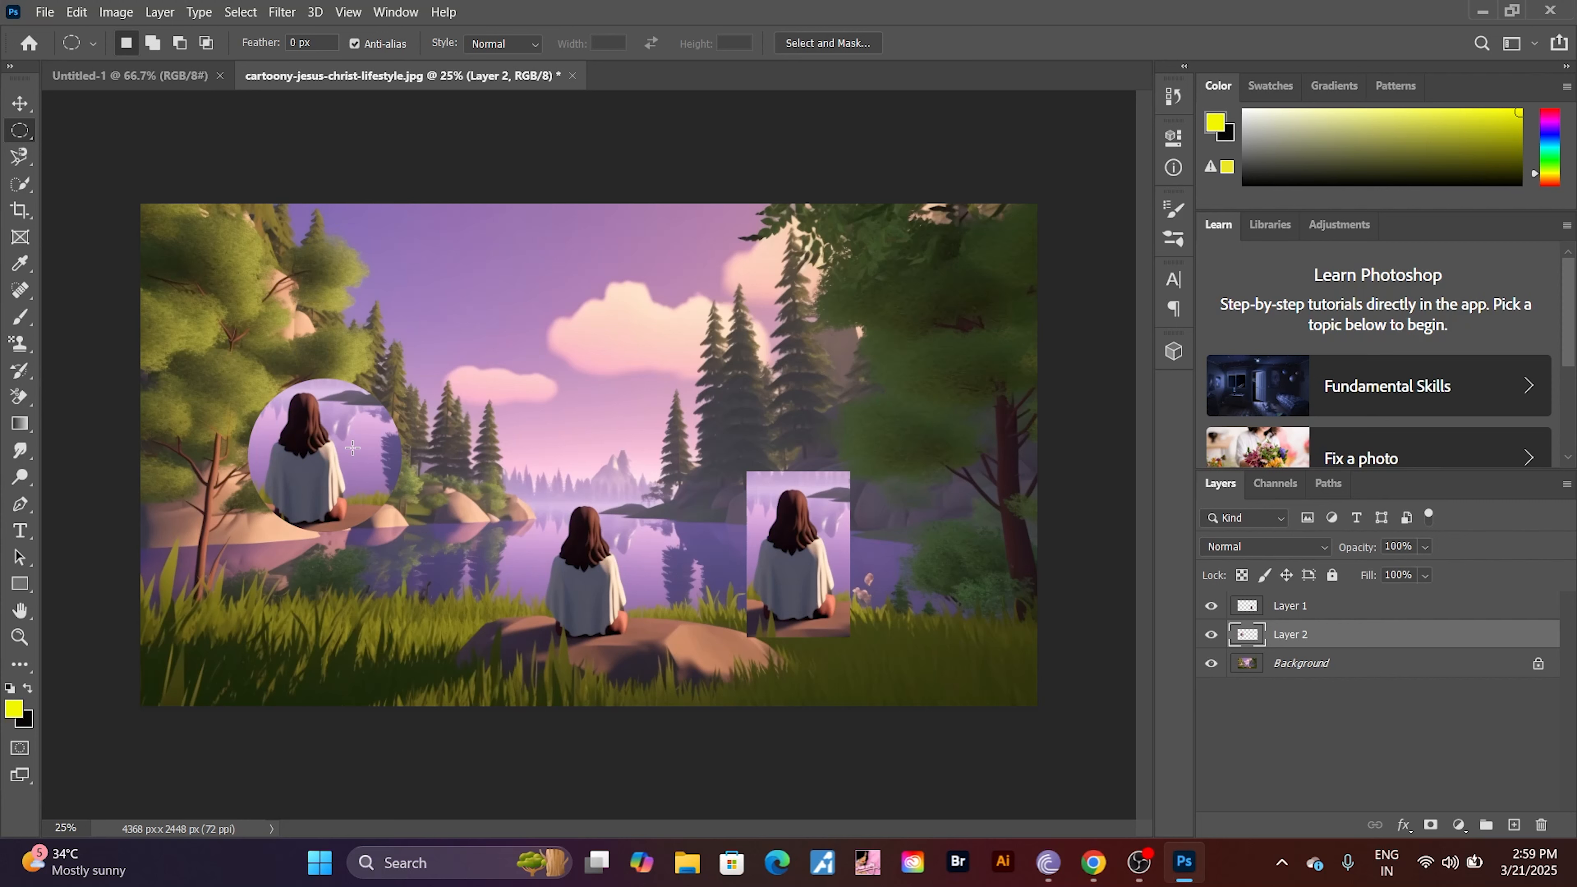
# - Undo the pasted copies and marquee changes back to the rectangular selection around the original woman
pyautogui.hotkey('ctrl', 'z')
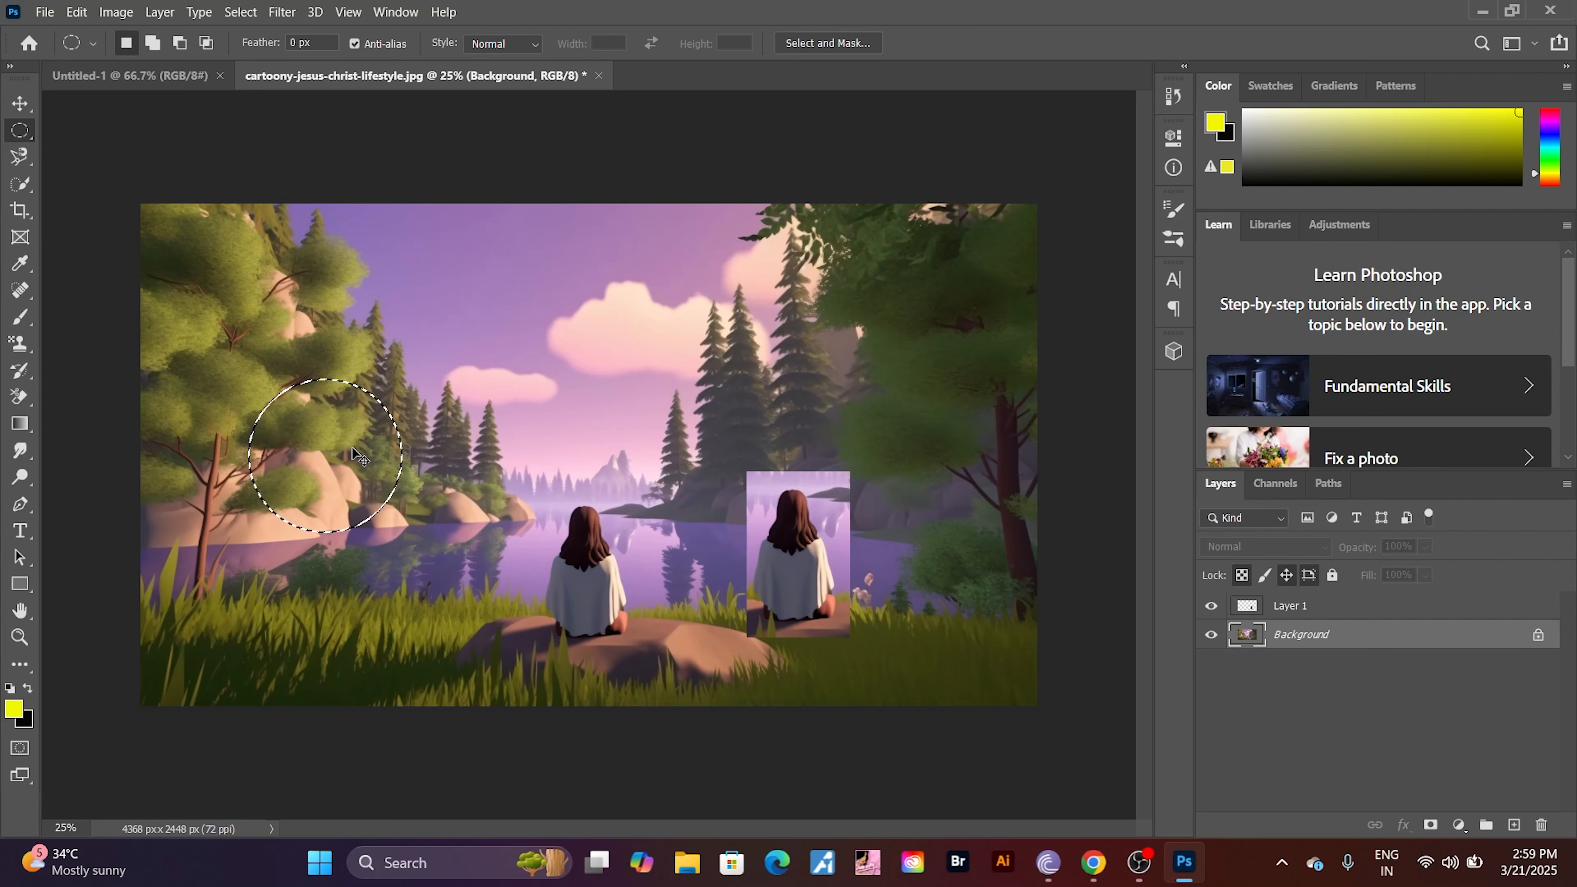
pyautogui.hotkey('ctrl', 'z')
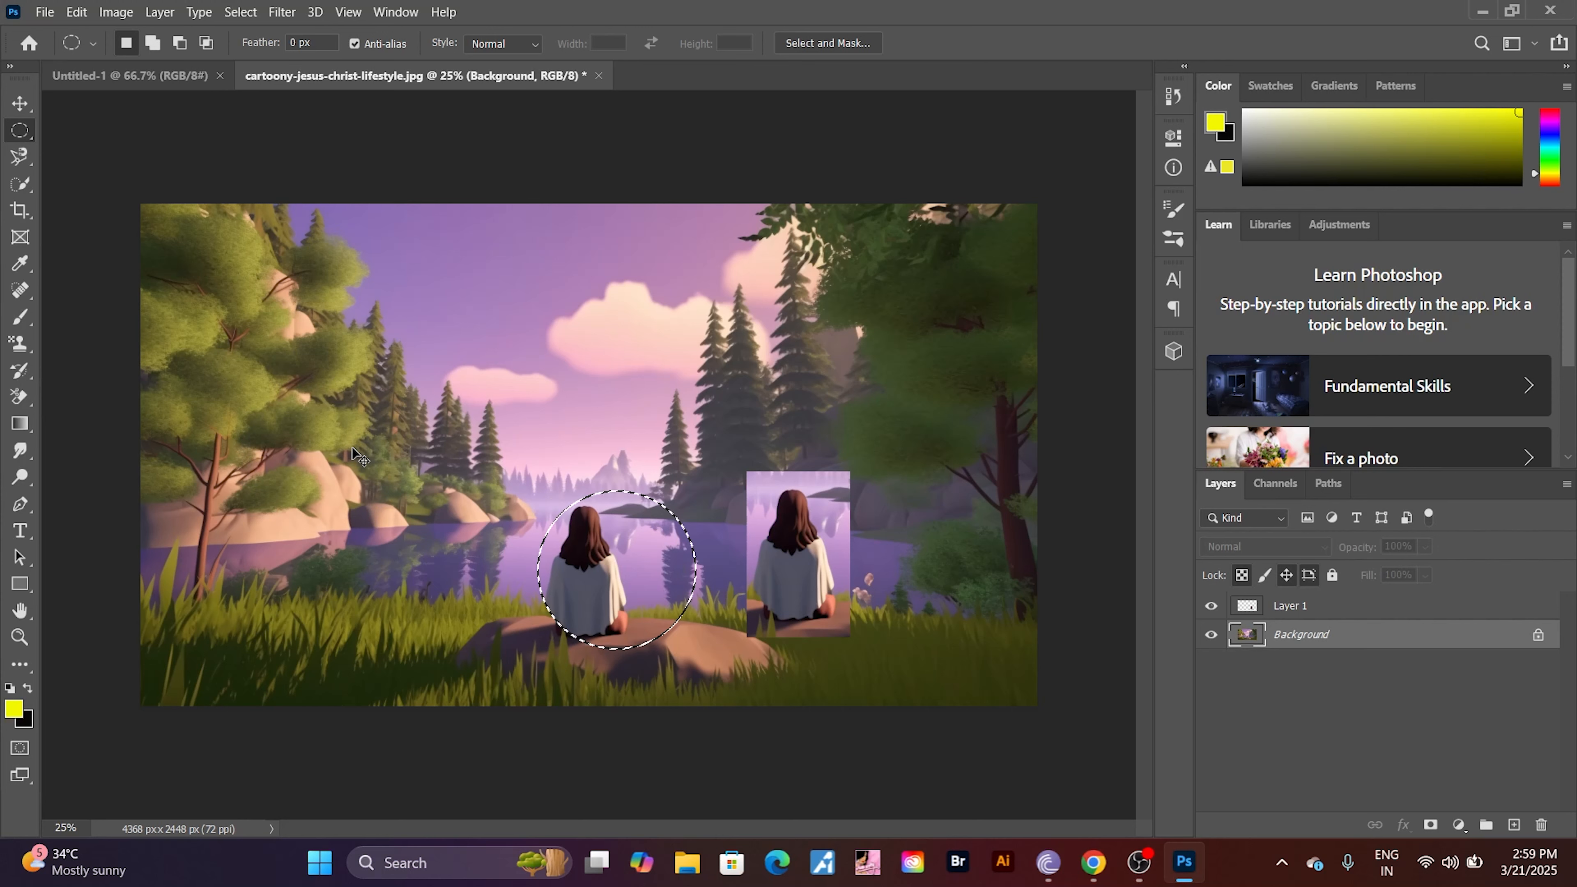
pyautogui.hotkey('ctrl', 'z')
pyautogui.hotkey('ctrl', 'z')
pyautogui.hotkey('ctrl', 'z')
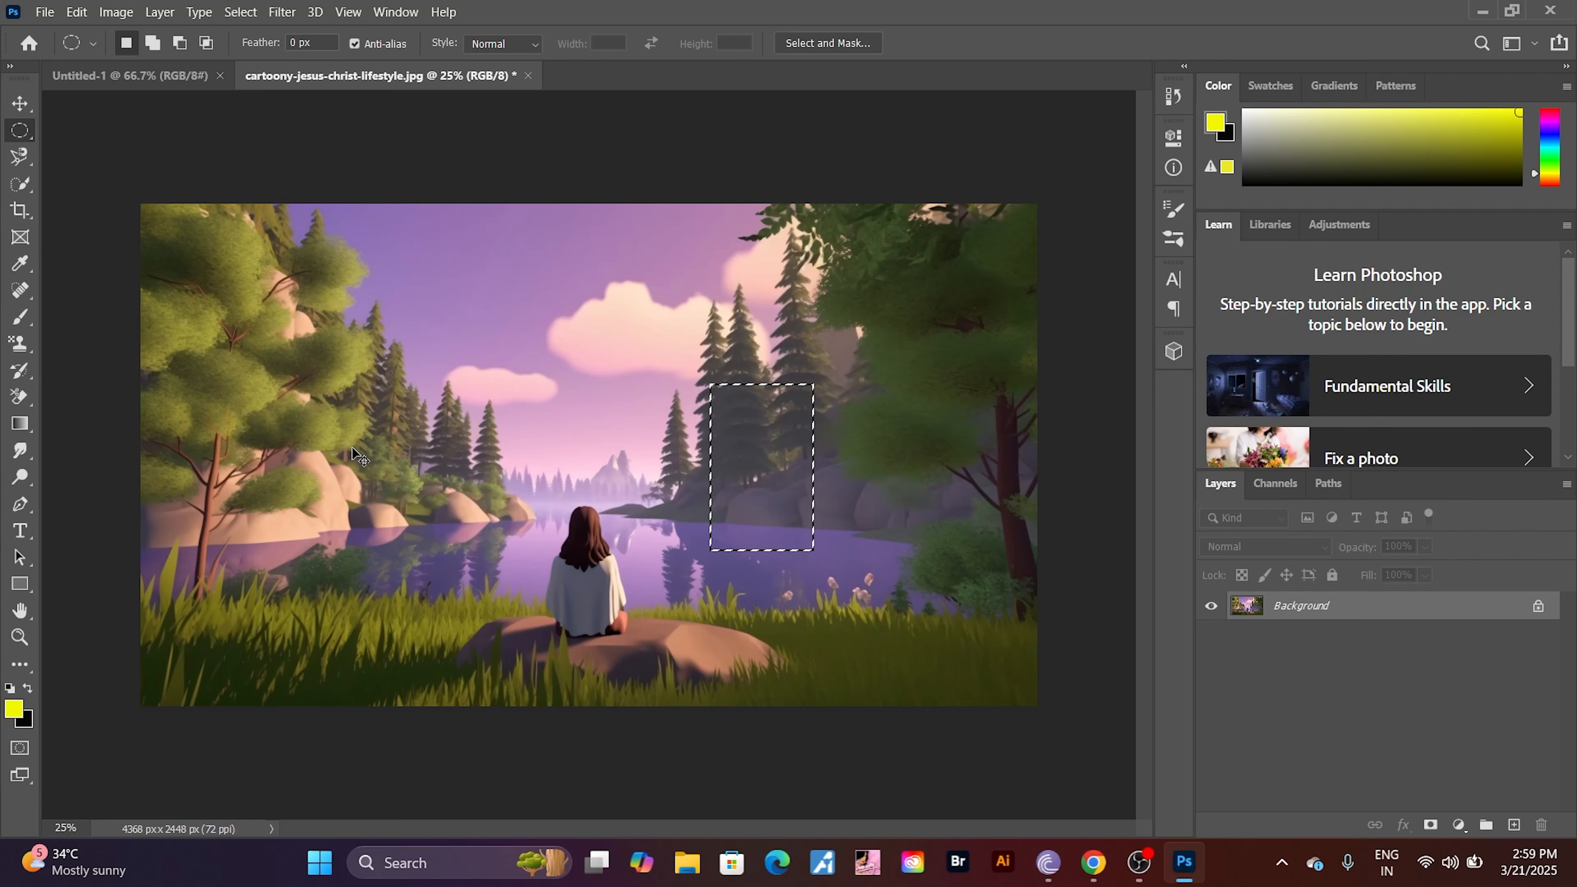
pyautogui.hotkey('ctrl', 'z')
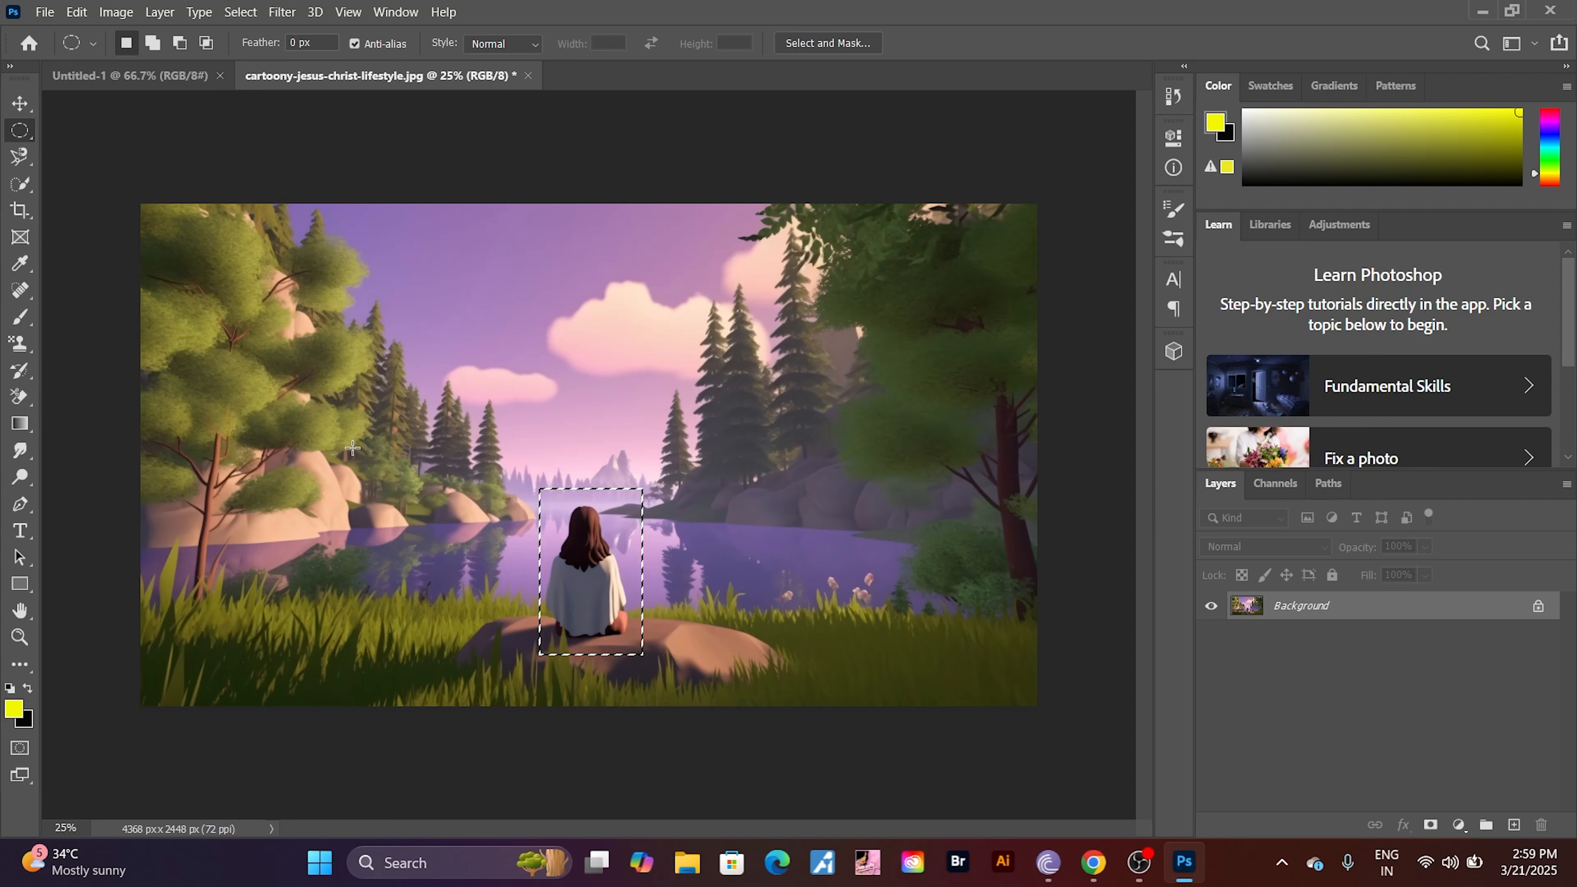
# - Undo the rectangular selection and draw a freehand Lasso selection around the seated woman
pyautogui.hotkey('ctrl', 'z')
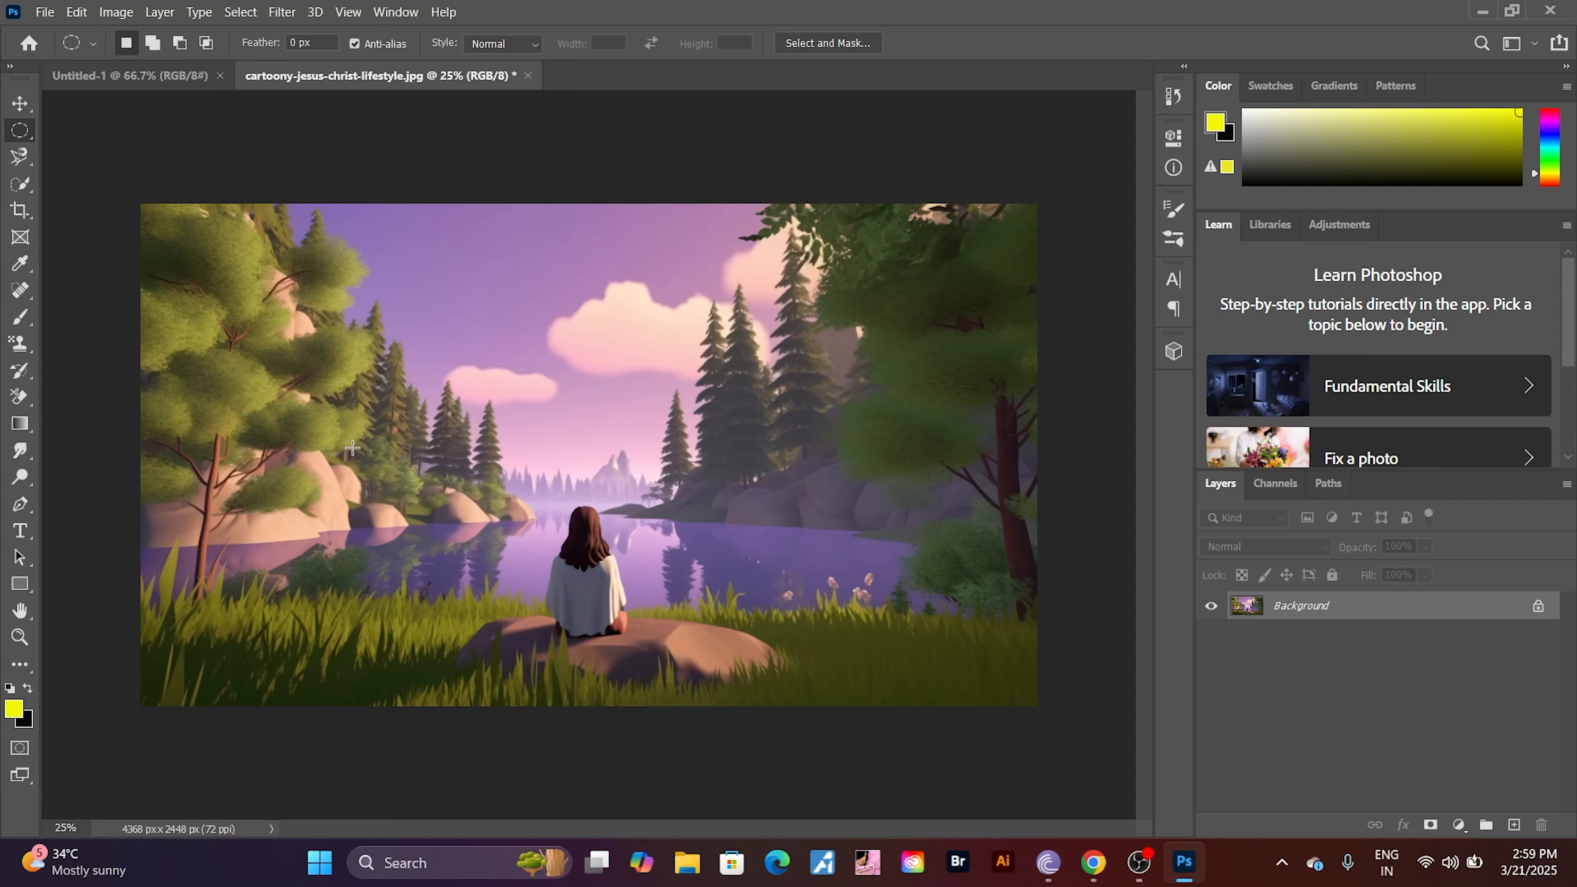
pyautogui.click(19, 158)
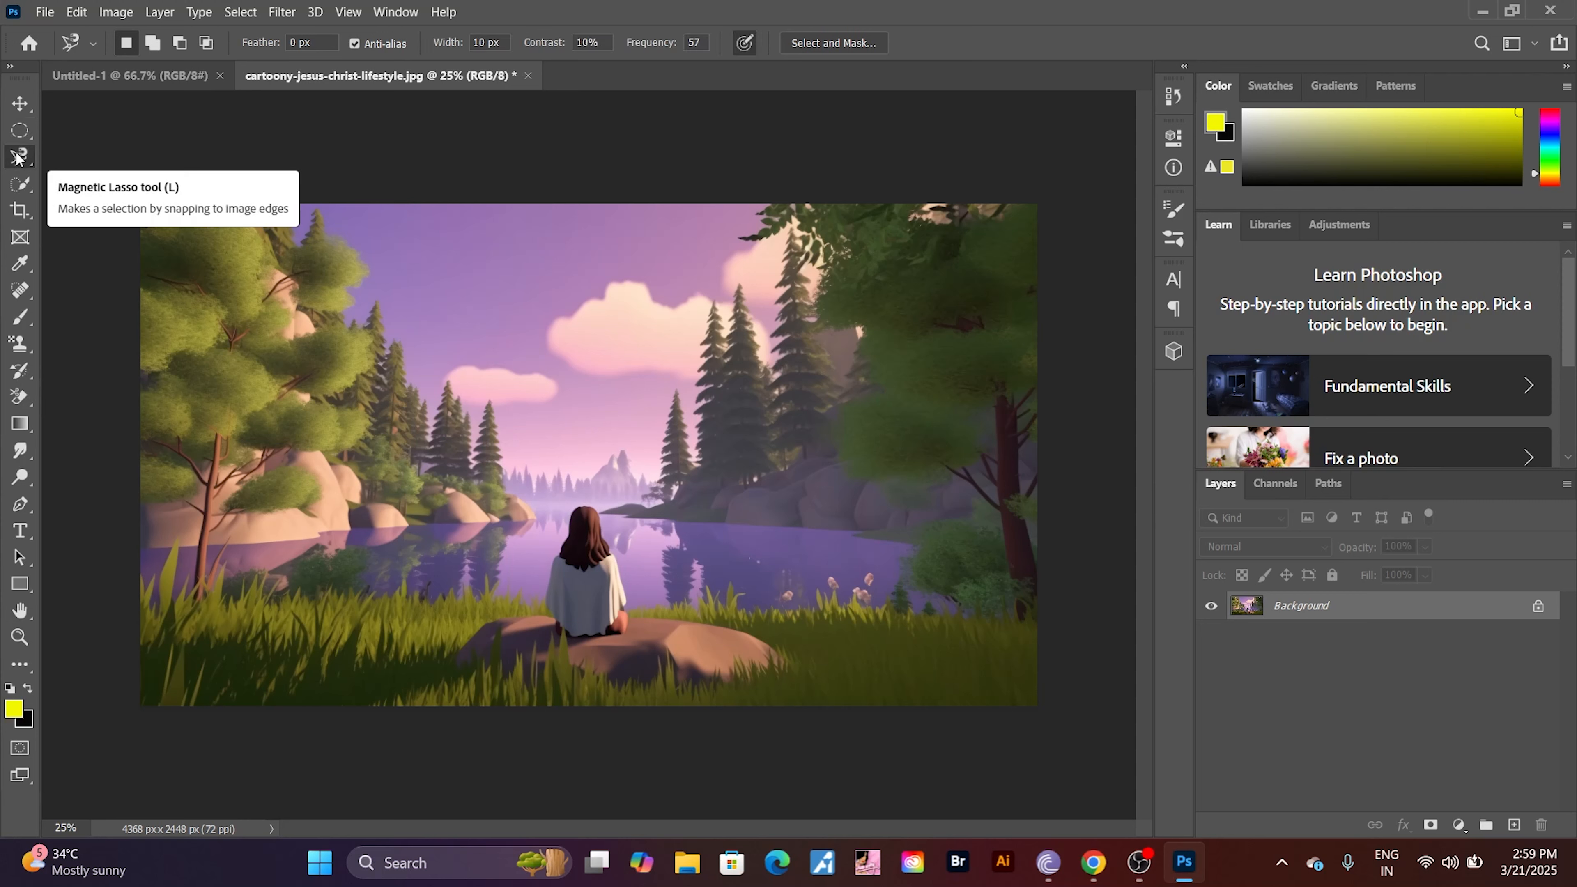
pyautogui.rightClick(18, 159)
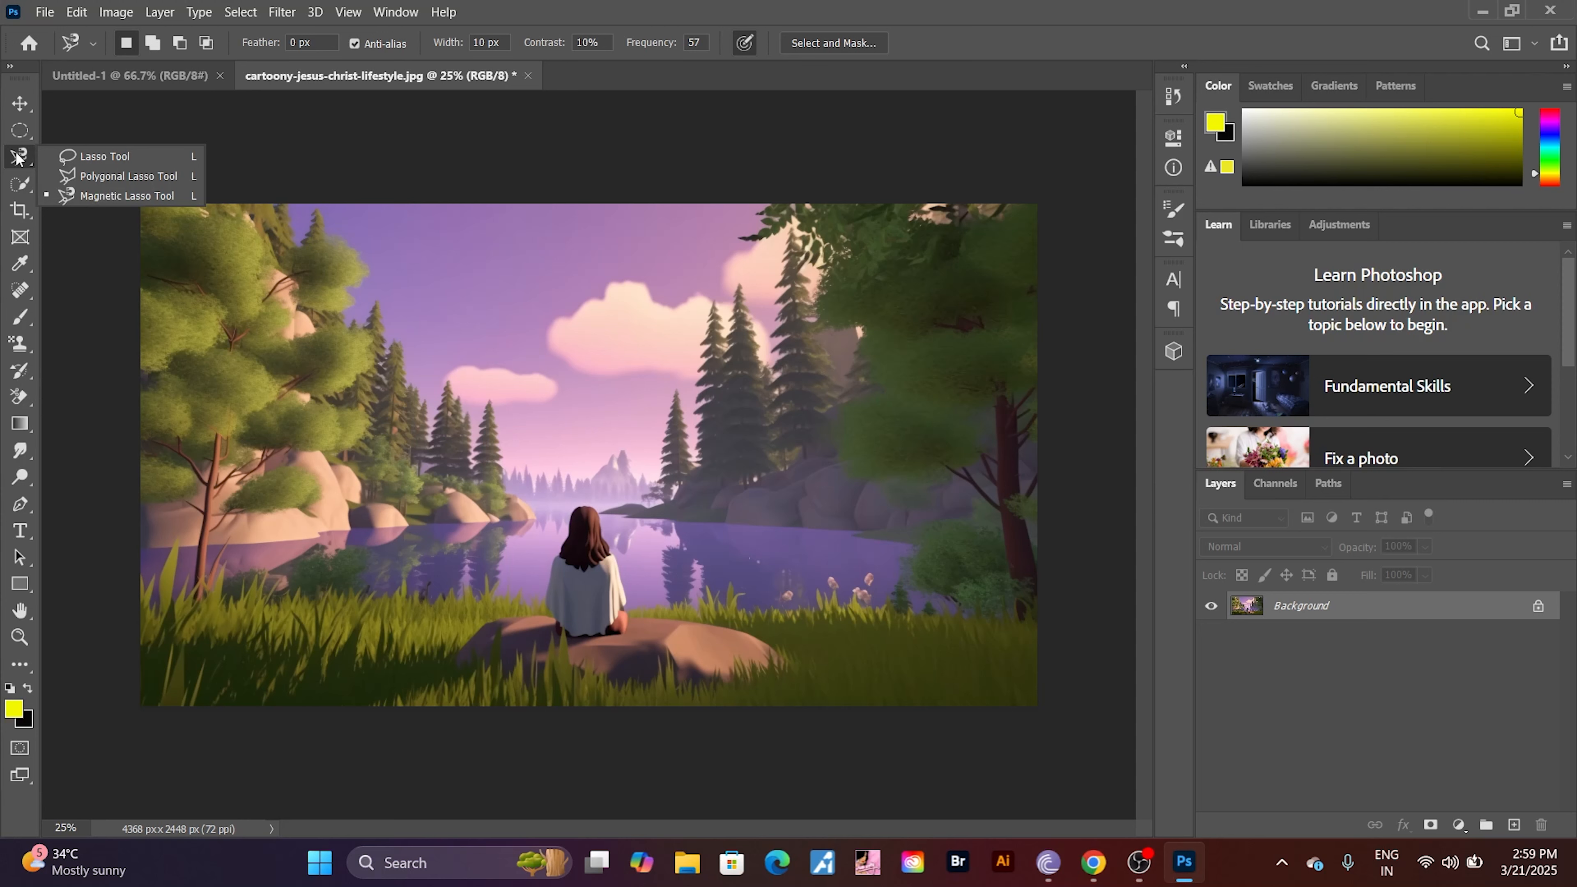
pyautogui.click(95, 165)
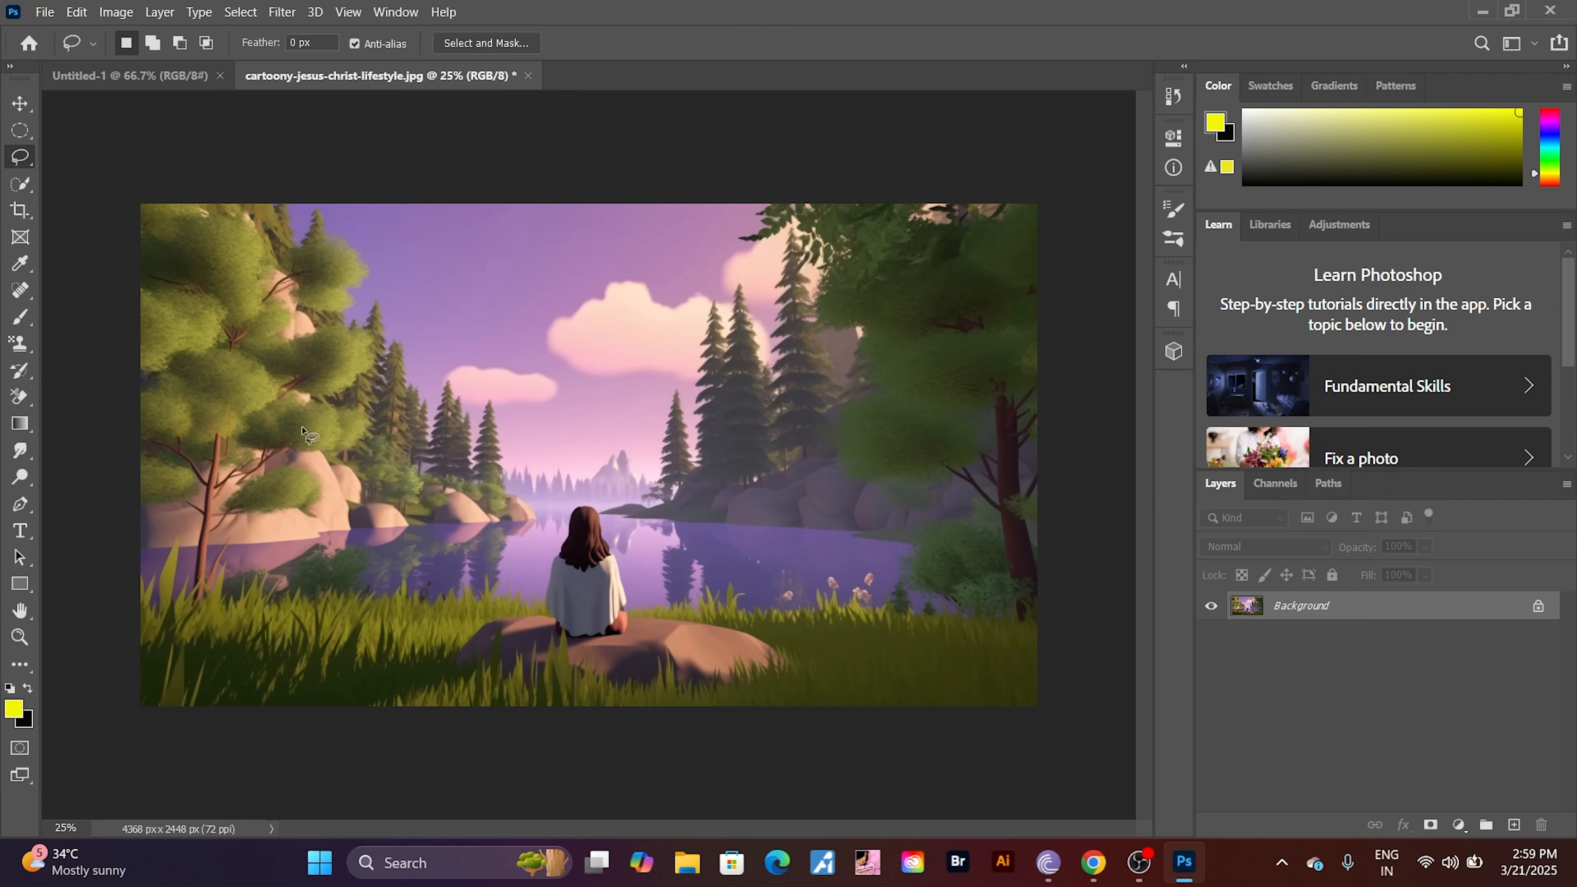
pyautogui.moveTo(575, 650)
pyautogui.mouseDown()
pyautogui.moveTo(536, 627)
pyautogui.moveTo(536, 565)
pyautogui.moveTo(558, 503)
pyautogui.moveTo(585, 490)
pyautogui.moveTo(618, 502)
pyautogui.moveTo(646, 562)
pyautogui.moveTo(644, 636)
pyautogui.moveTo(586, 649)
pyautogui.mouseUp()
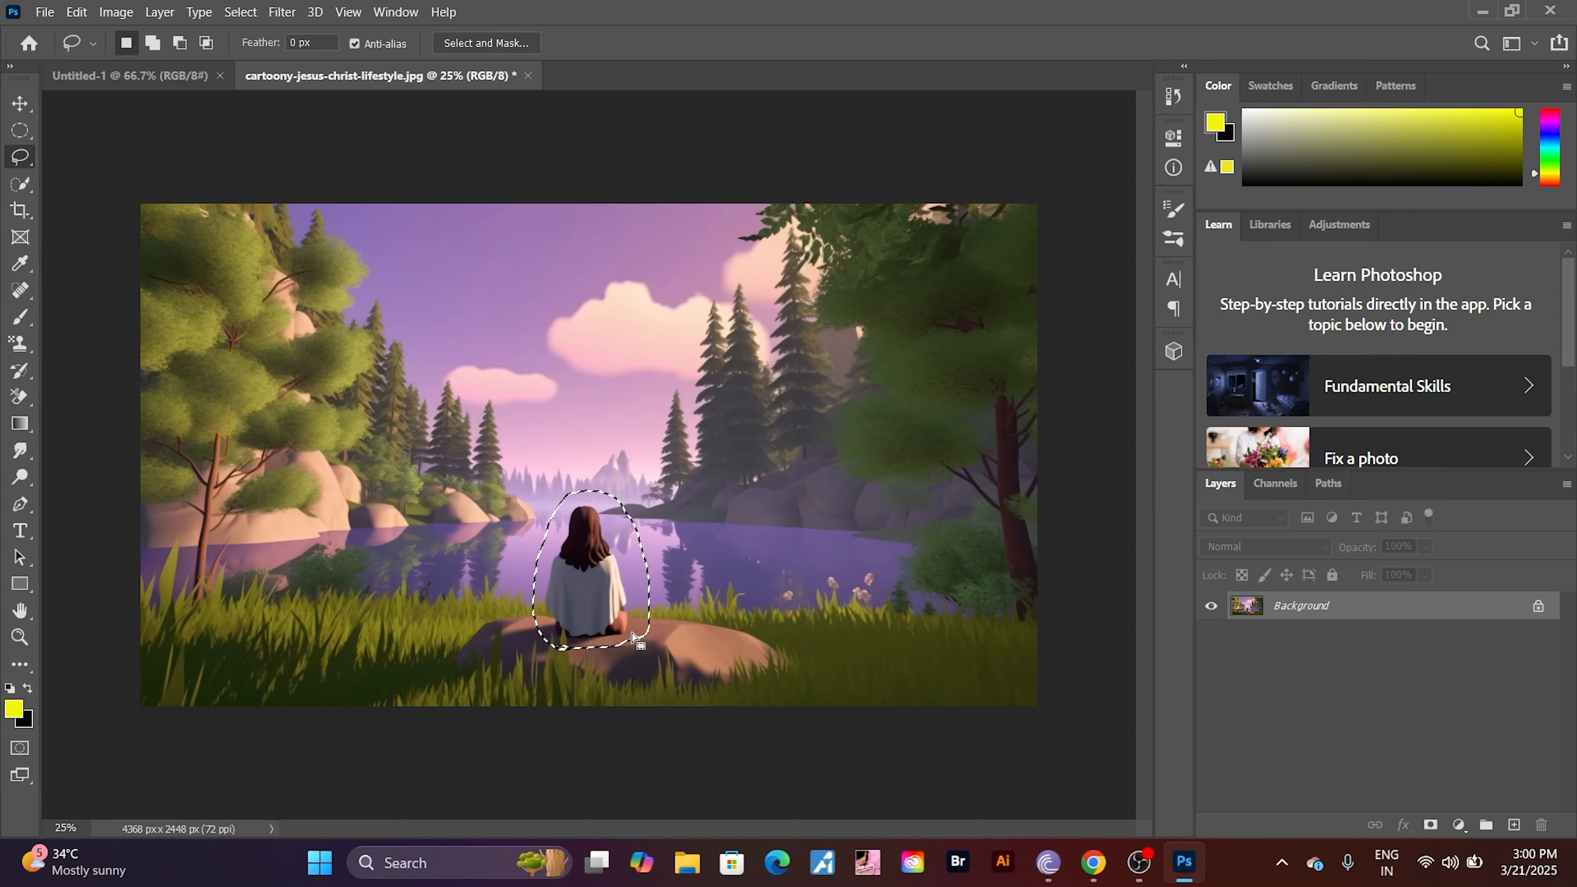
# - Try a Content-Aware fill with Normal blending at 100% opacity on the lassoed woman, undo it and clear the selection
pyautogui.hotkey('shift', 'BackSpace')
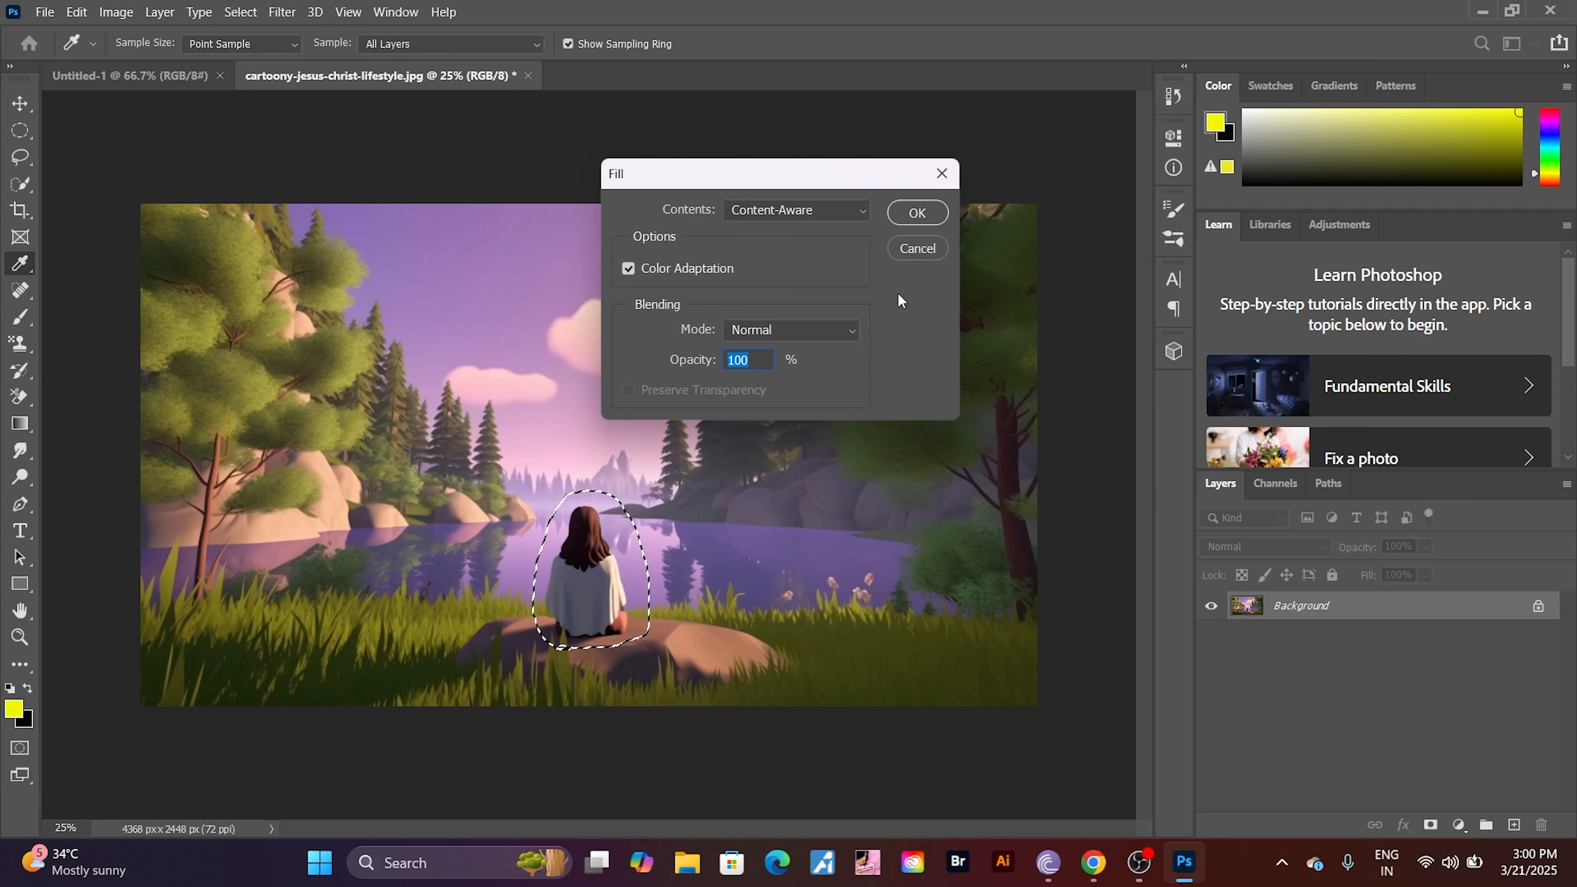
pyautogui.click(911, 213)
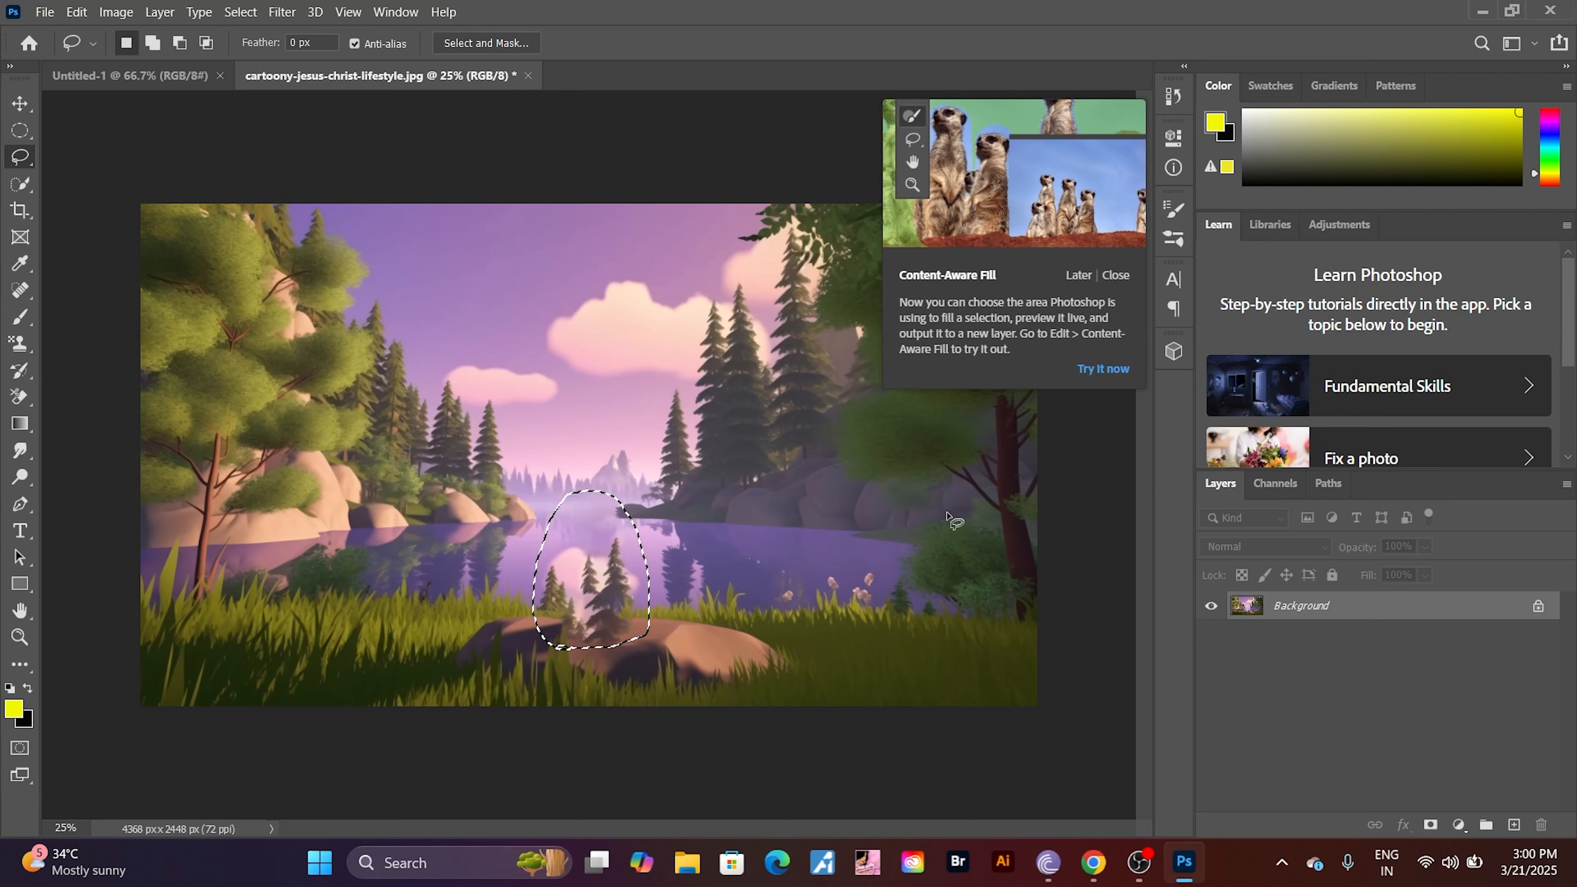
pyautogui.click(1066, 465)
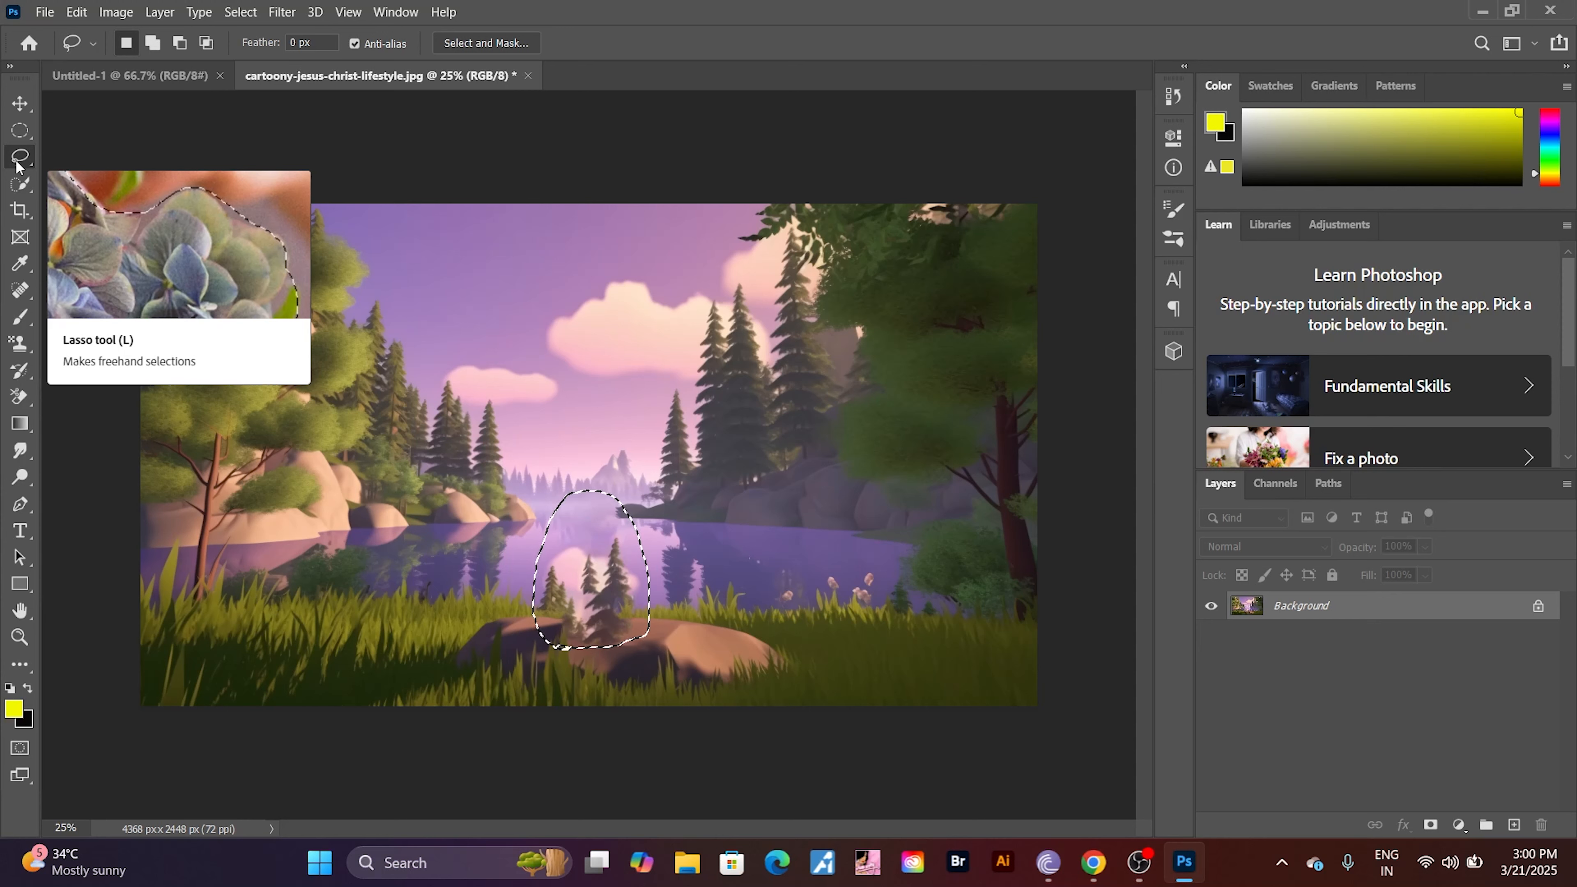
pyautogui.hotkey('ctrl', 'z')
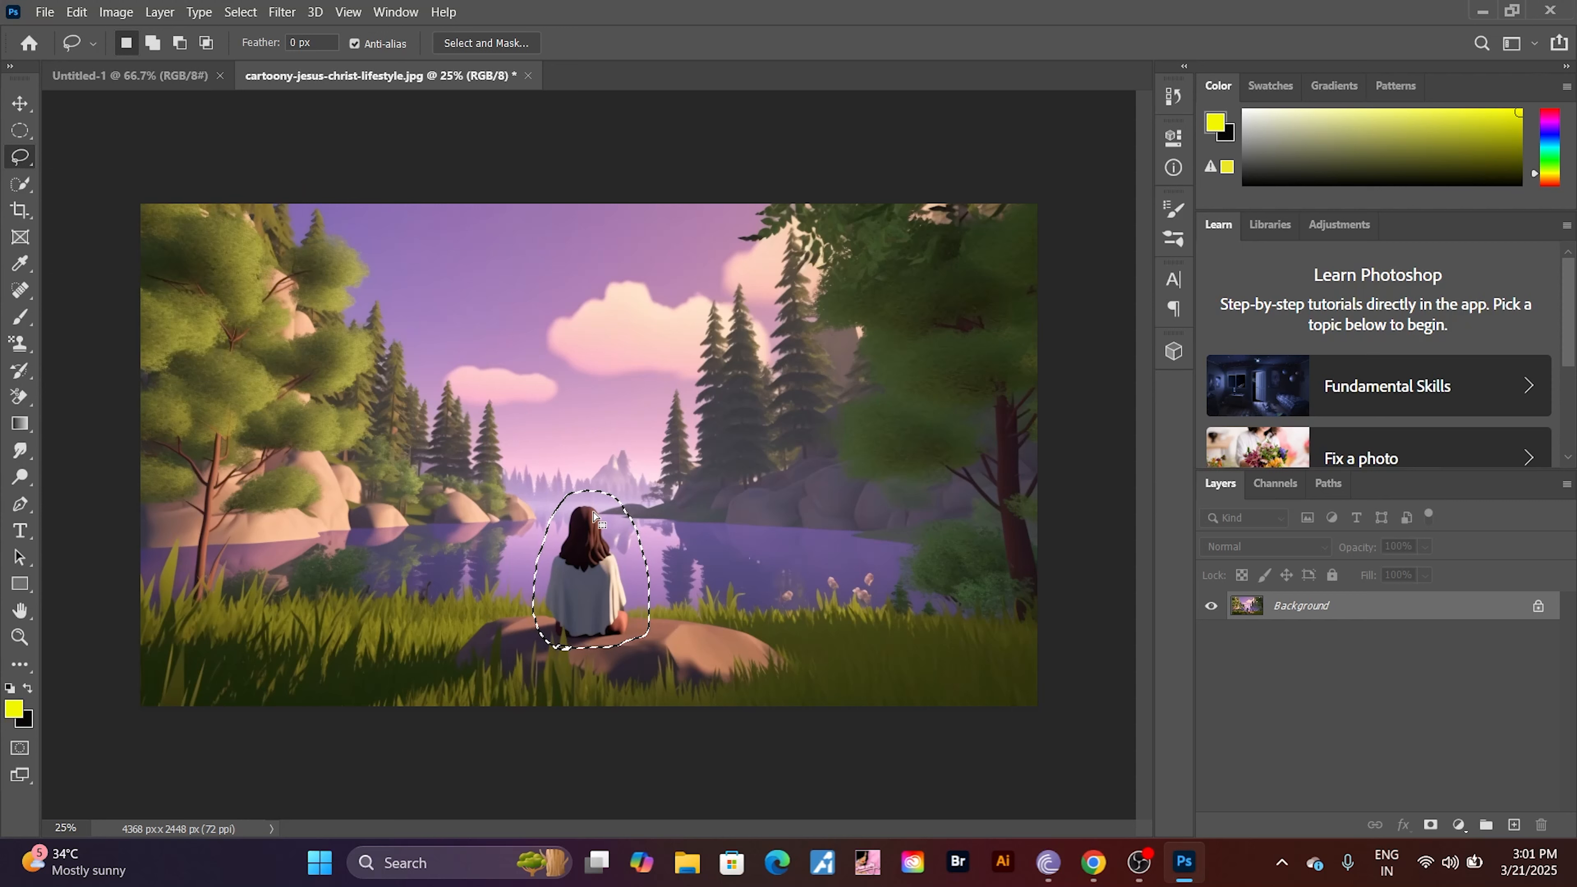
pyautogui.hotkey('ctrl', 'd')
# - Outline the seated woman with the Polygonal Lasso and place a pasted copy of her over the lake near the right shore
pyautogui.rightClick(21, 158)
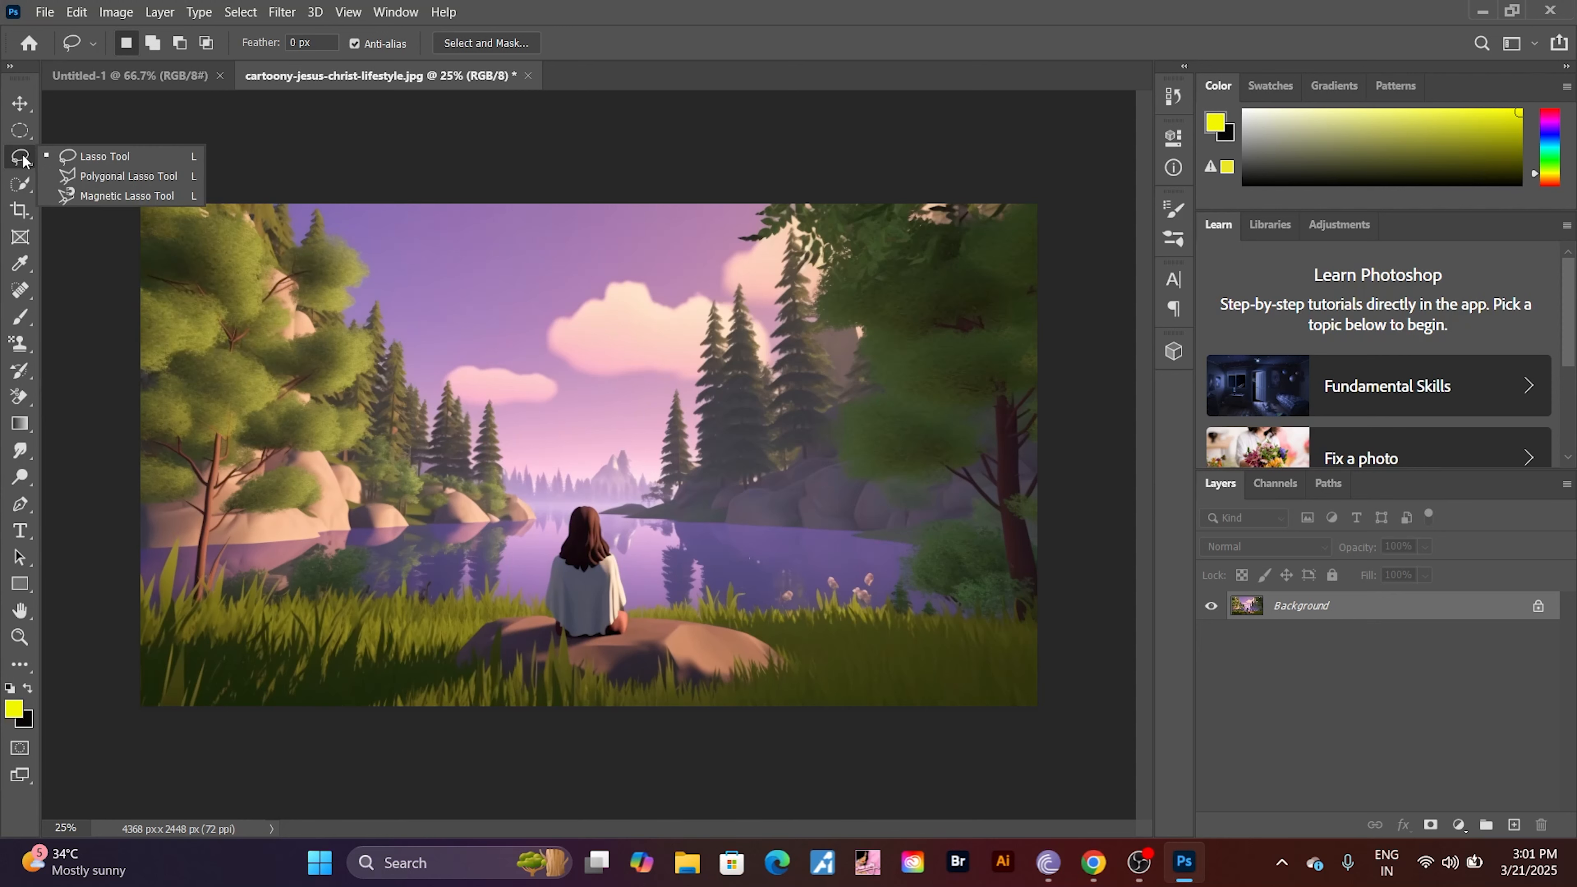
pyautogui.click(101, 177)
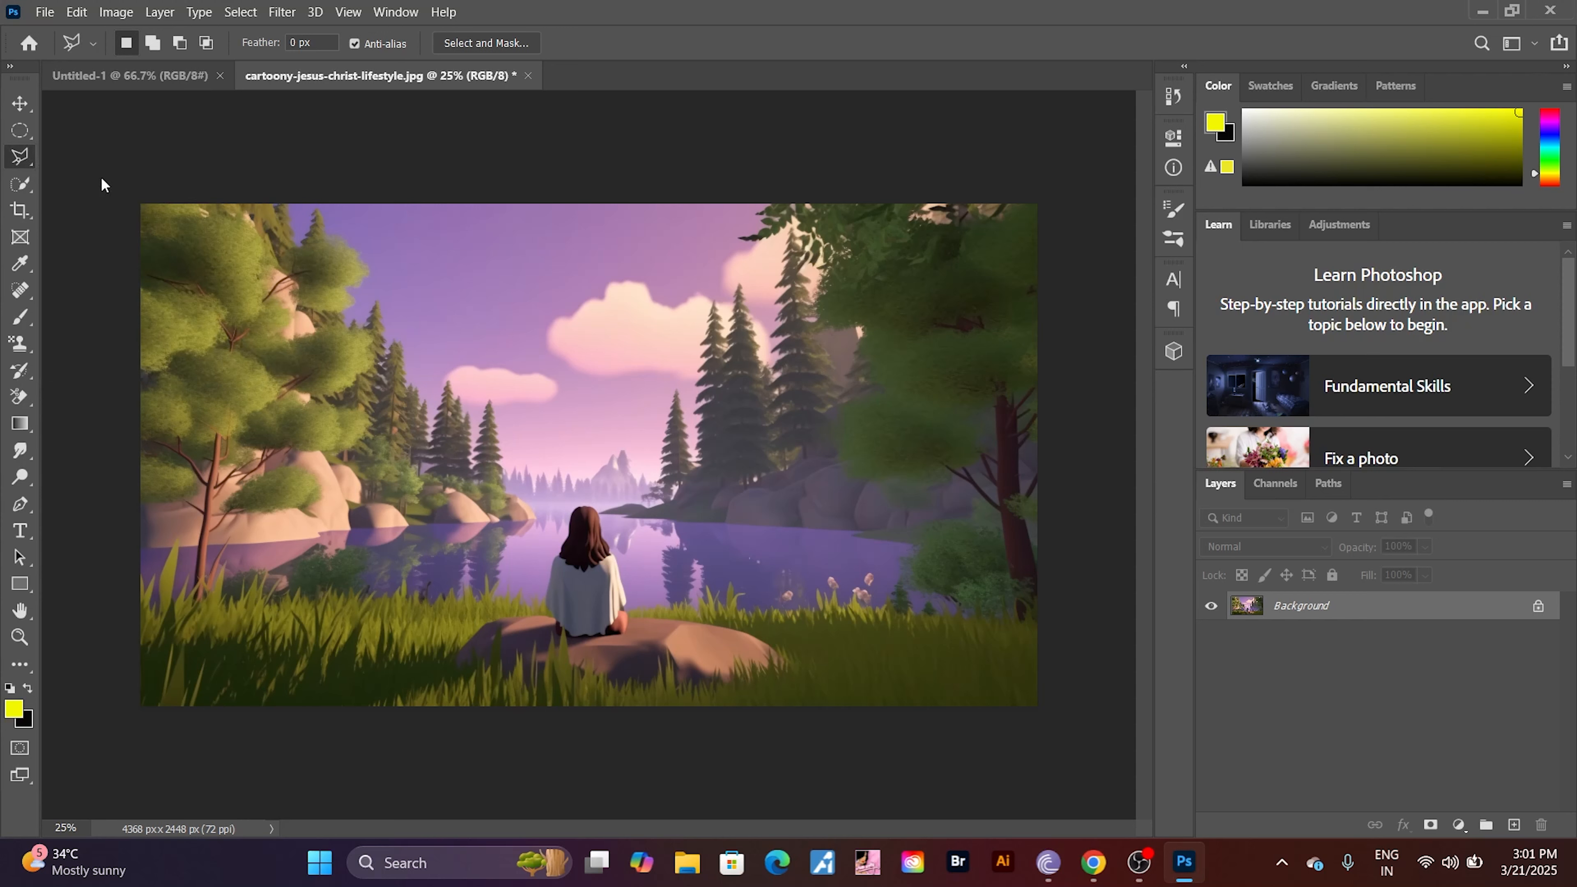
pyautogui.click(556, 624)
pyautogui.click(547, 588)
pyautogui.click(574, 504)
pyautogui.click(596, 509)
pyautogui.click(627, 605)
pyautogui.click(628, 618)
pyautogui.click(628, 633)
pyautogui.click(555, 625)
pyautogui.moveTo(559, 627)
pyautogui.mouseDown()
pyautogui.moveTo(601, 585)
pyautogui.moveTo(781, 545)
pyautogui.mouseUp()
pyautogui.hotkey('ctrl', 'v')
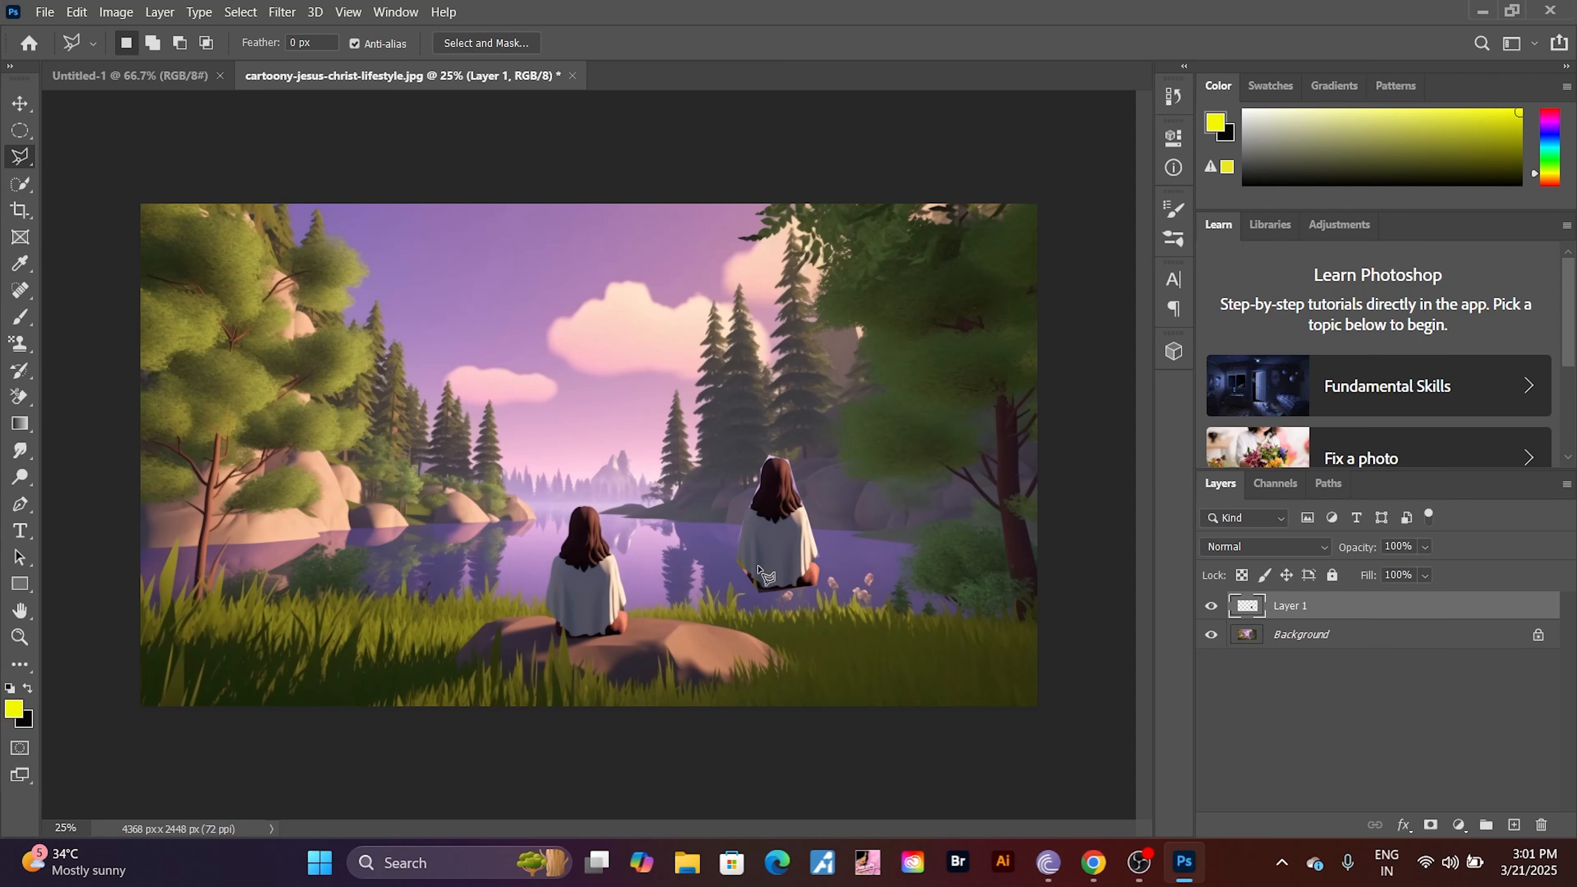
pyautogui.click(754, 568)
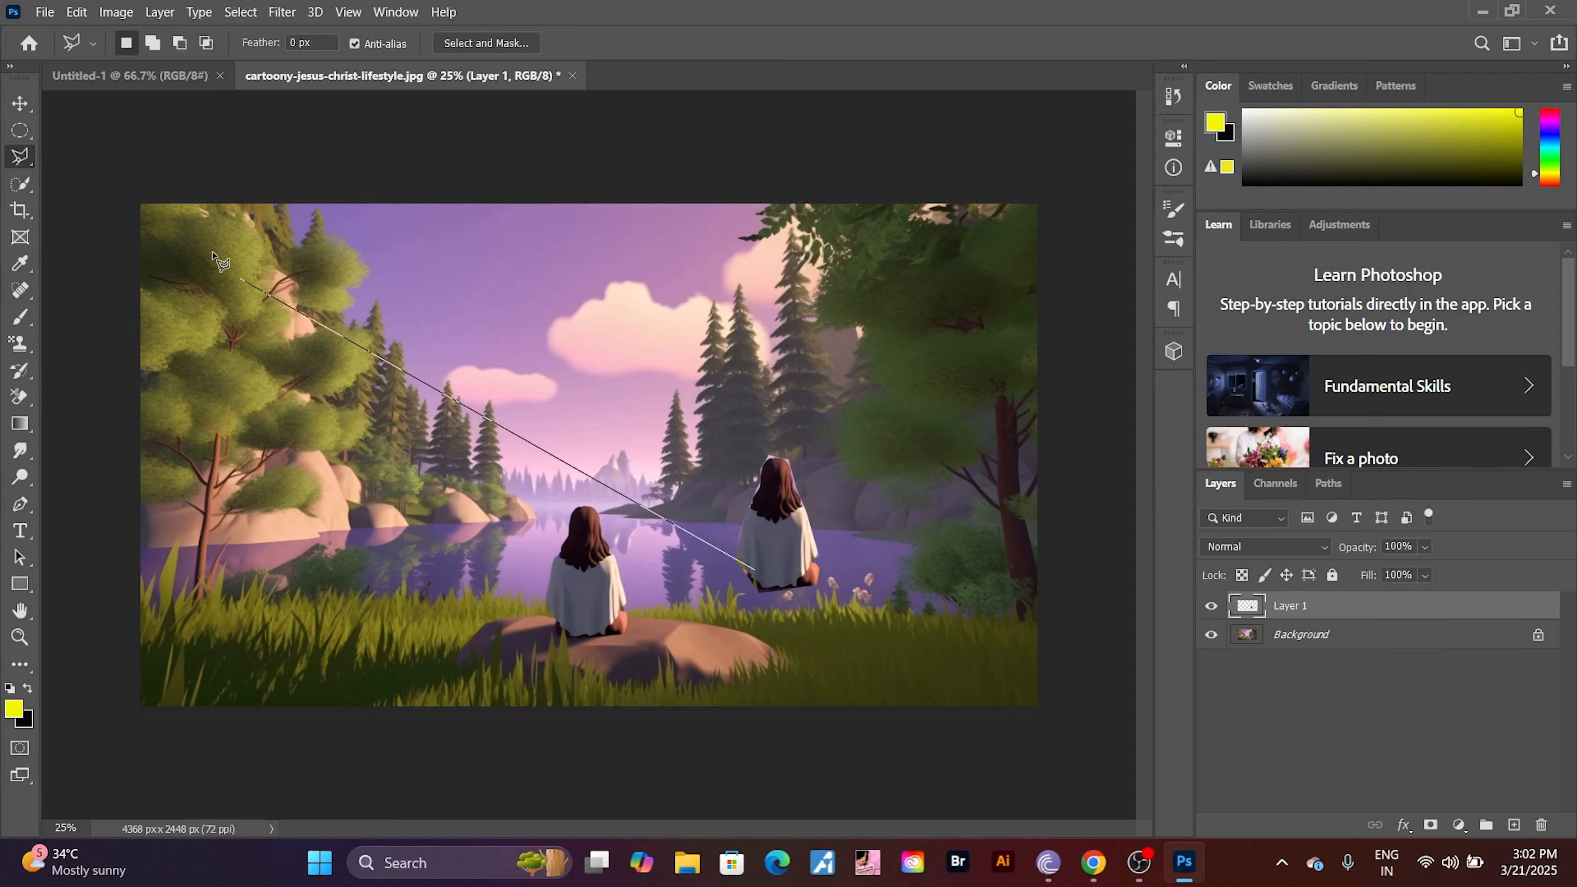
pyautogui.click(19, 103)
pyautogui.doubleClick(225, 171)
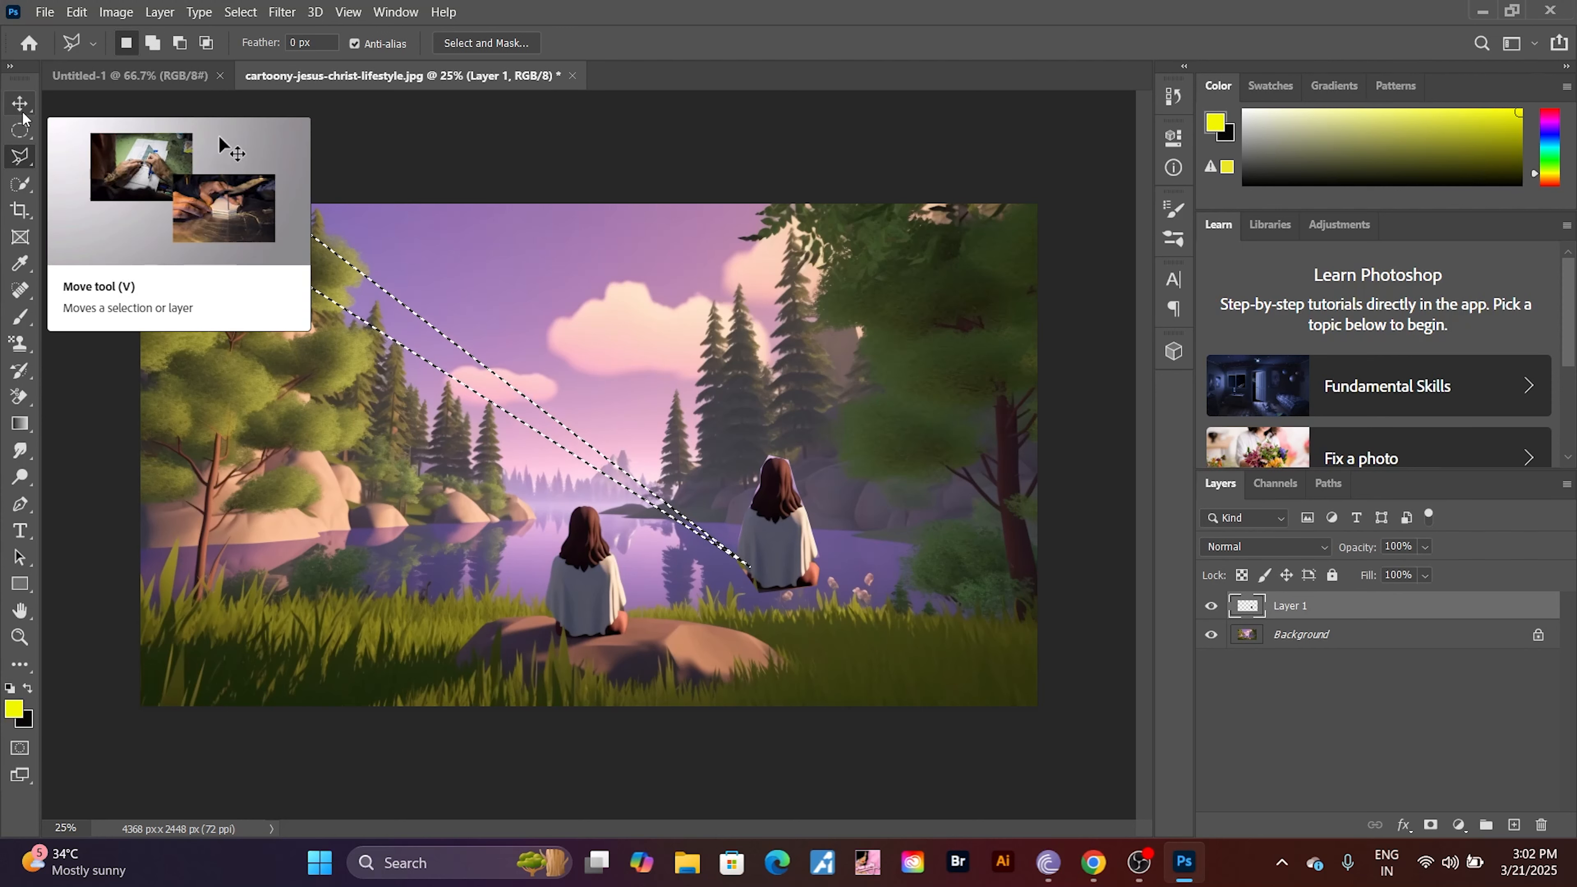
pyautogui.hotkey('ctrl', 'd')
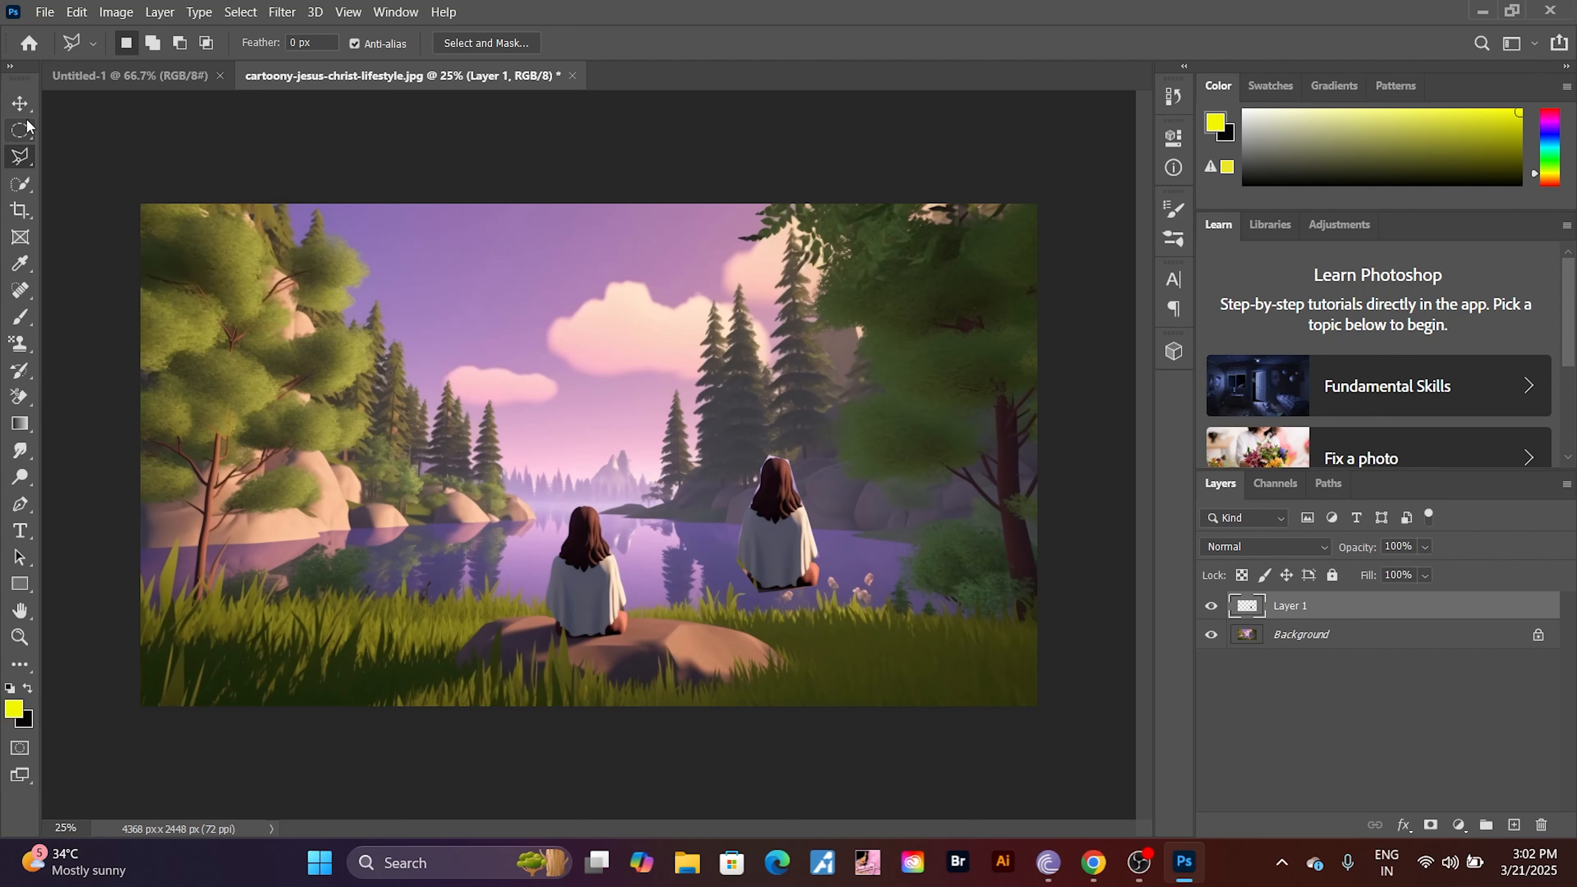
# - Move the copied woman onto the rock beside the original and undo the move
pyautogui.click(20, 103)
pyautogui.moveTo(767, 536); pyautogui.dragTo(643, 590)
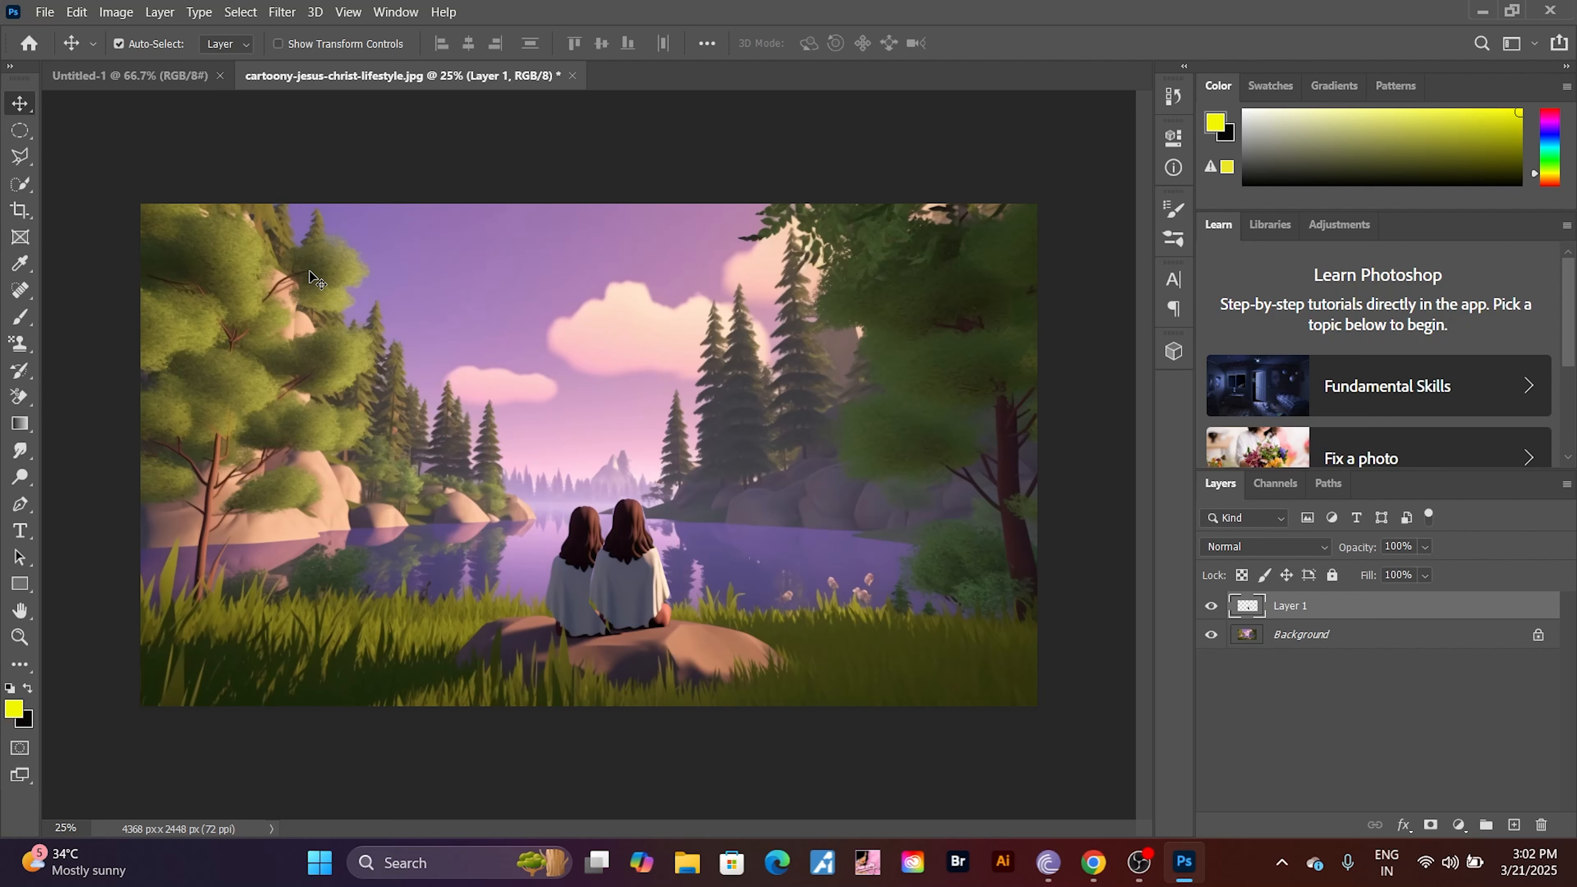
pyautogui.hotkey('ctrl', 'z')
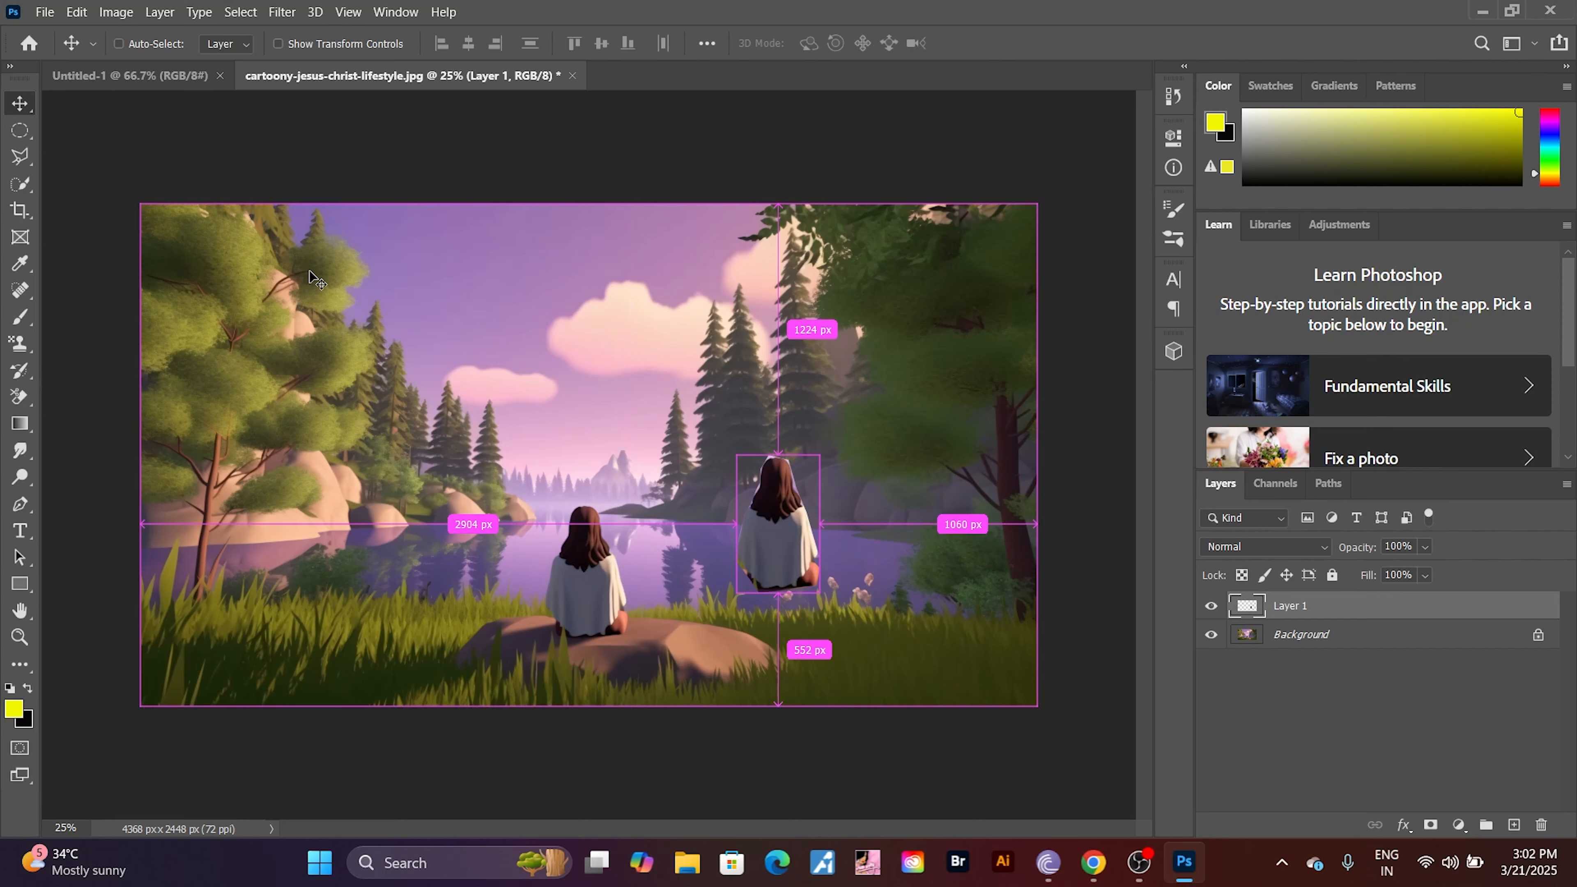
pyautogui.press('z')
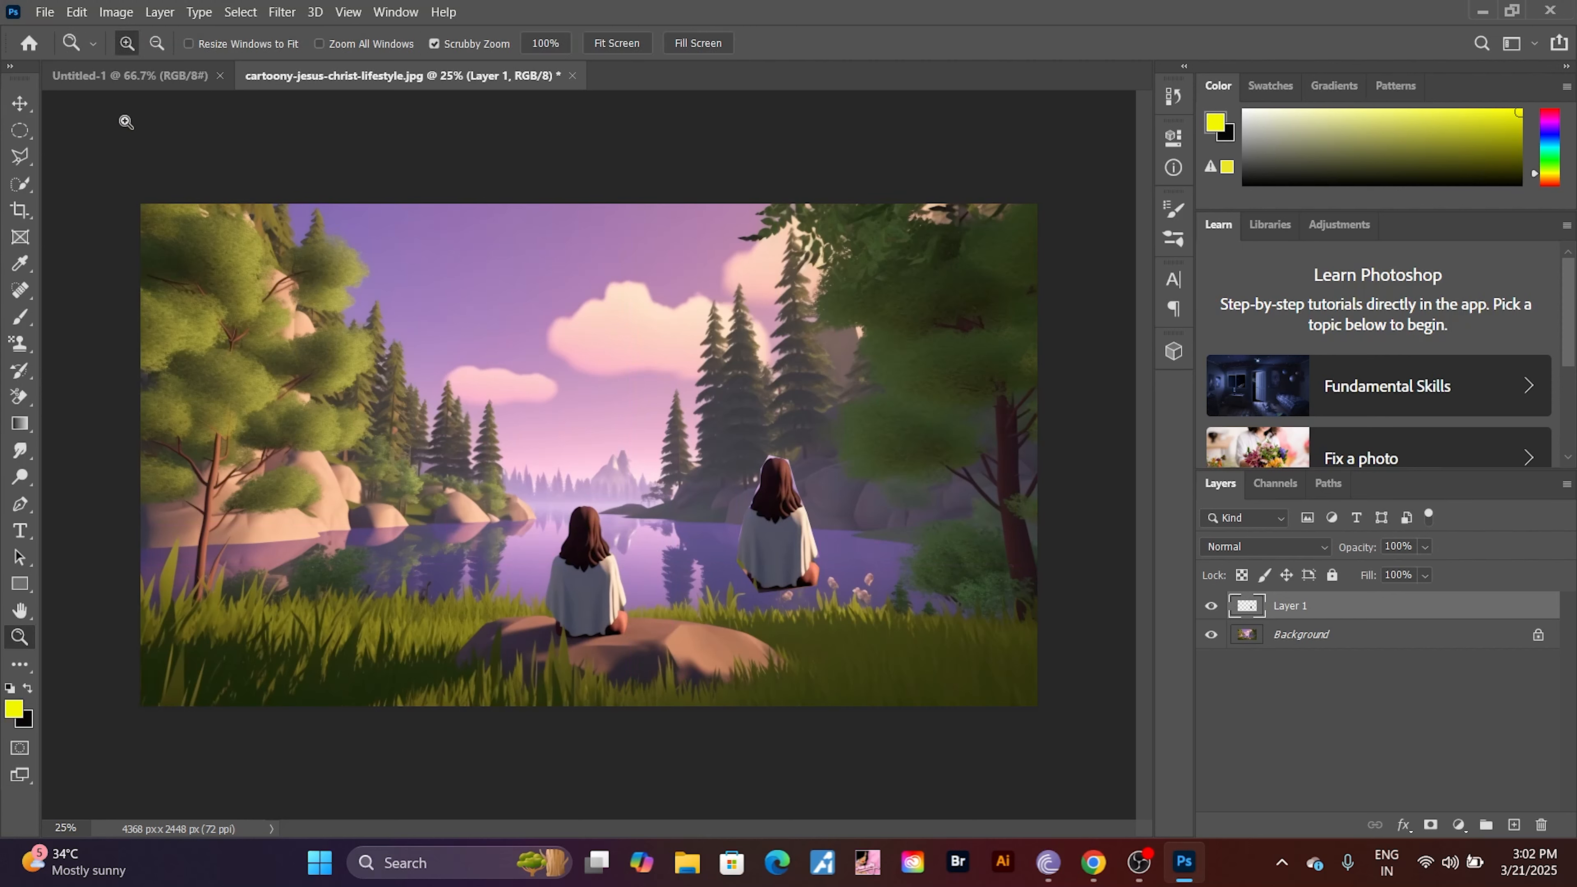
pyautogui.click(18, 104)
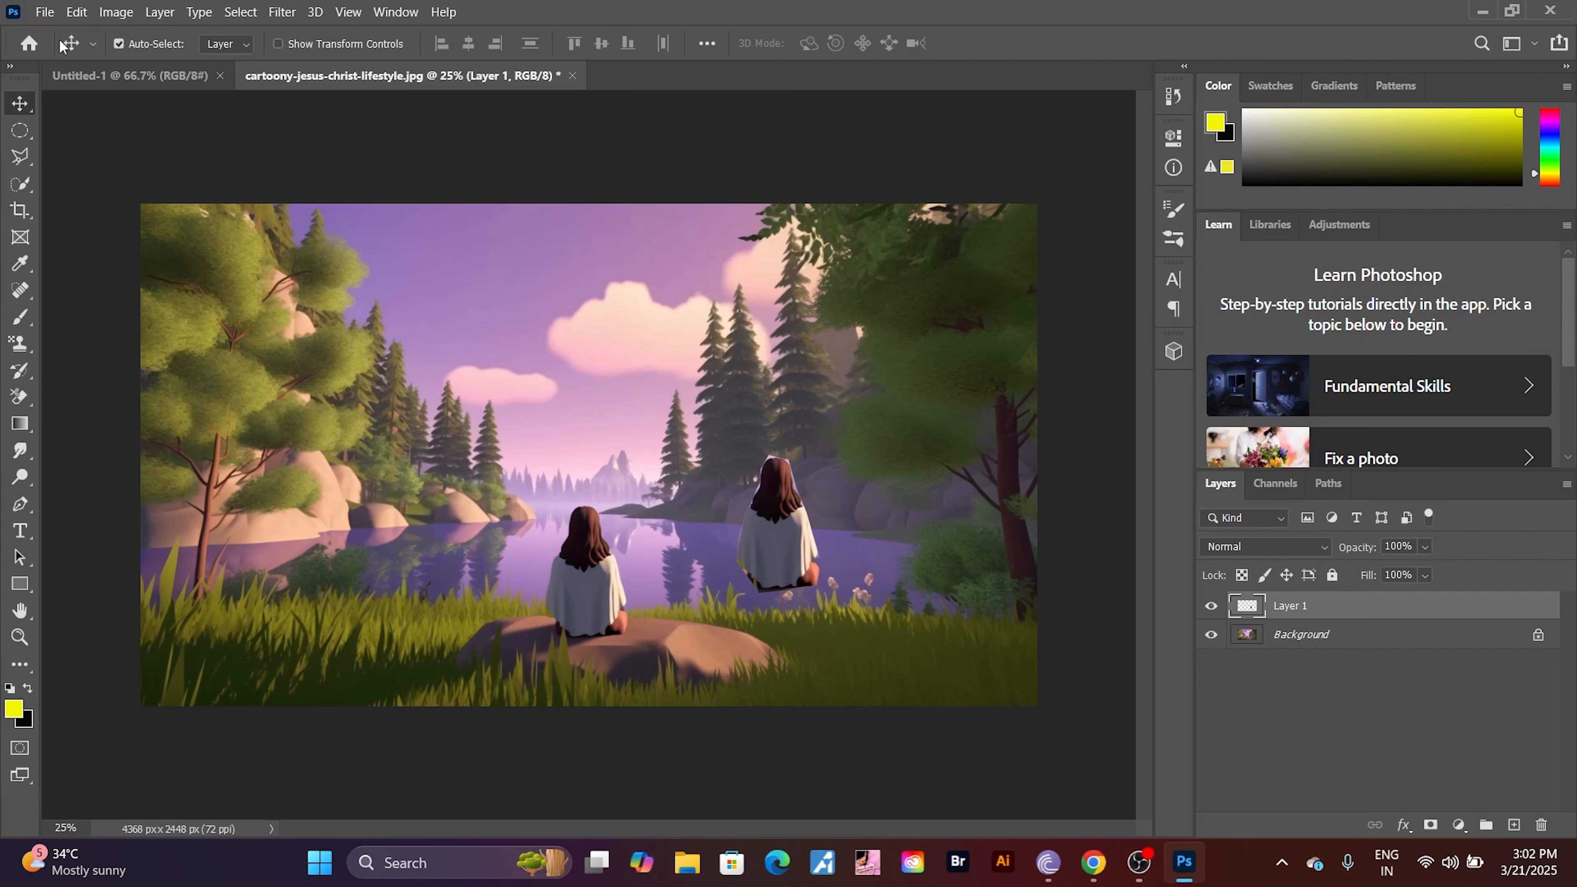
# - Try to open cartoony-jesus-christ-lifestyle from the Desktop again, both from the edited image and from the Untitled-1 document
pyautogui.click(45, 12)
pyautogui.click(73, 55)
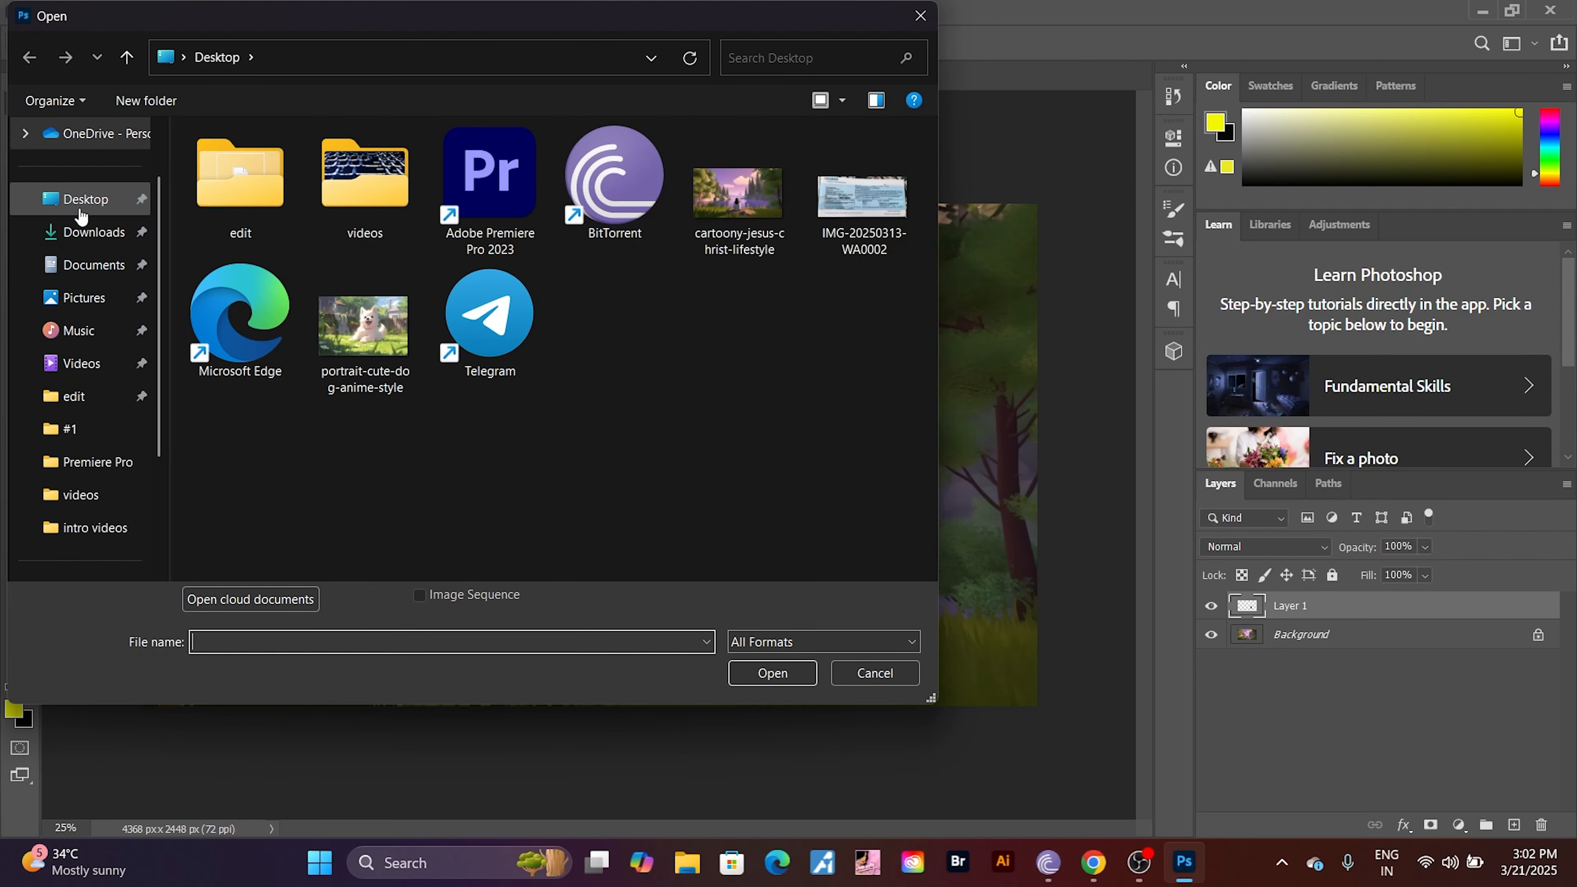
pyautogui.click(706, 199)
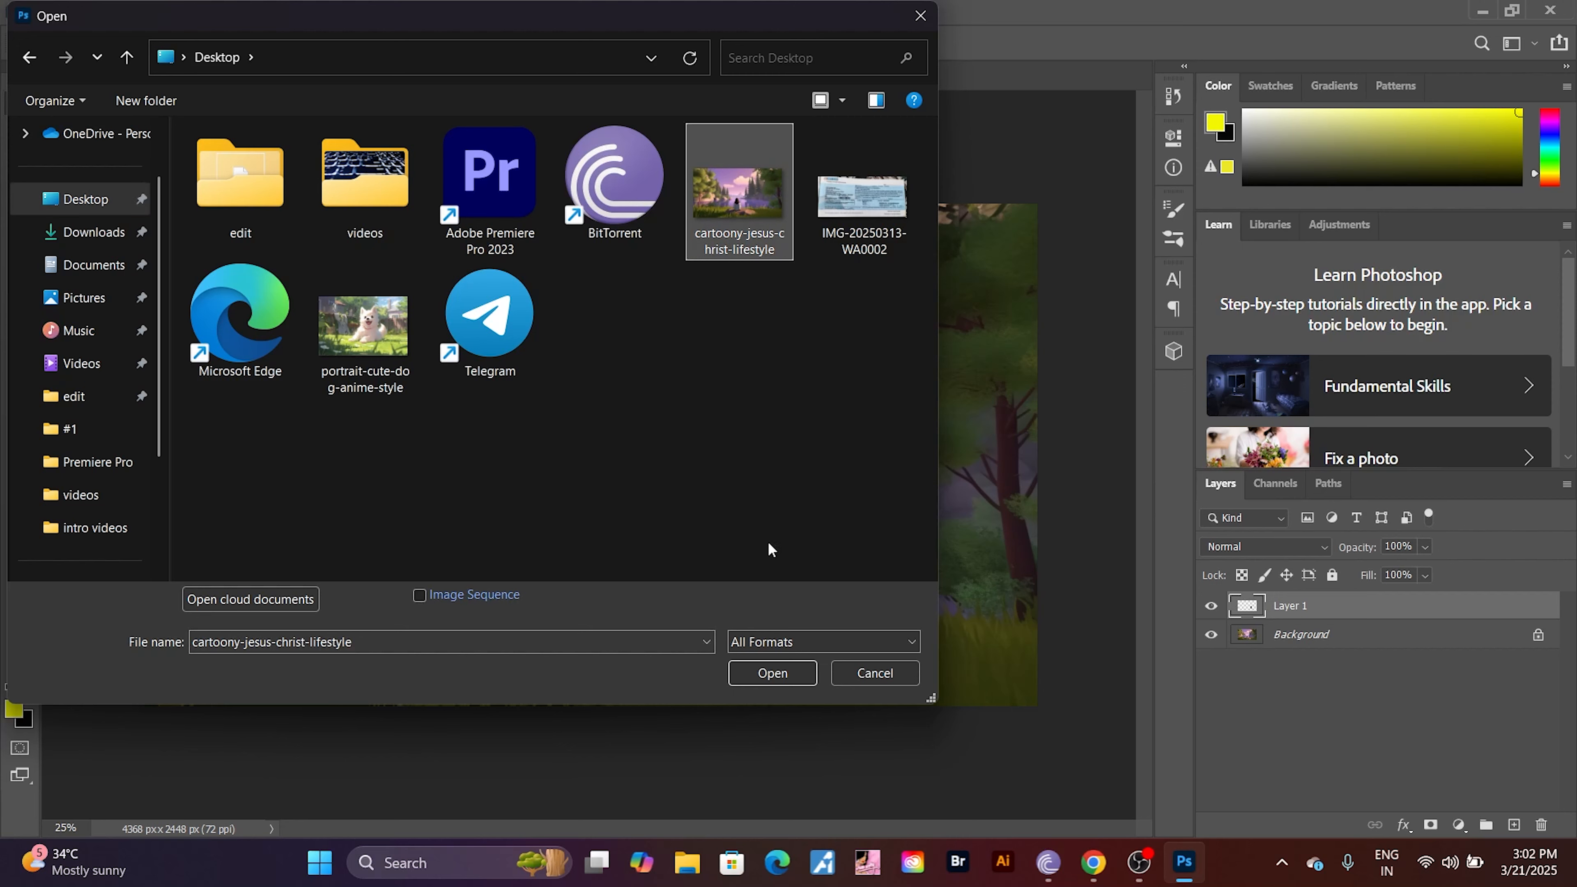
pyautogui.click(775, 674)
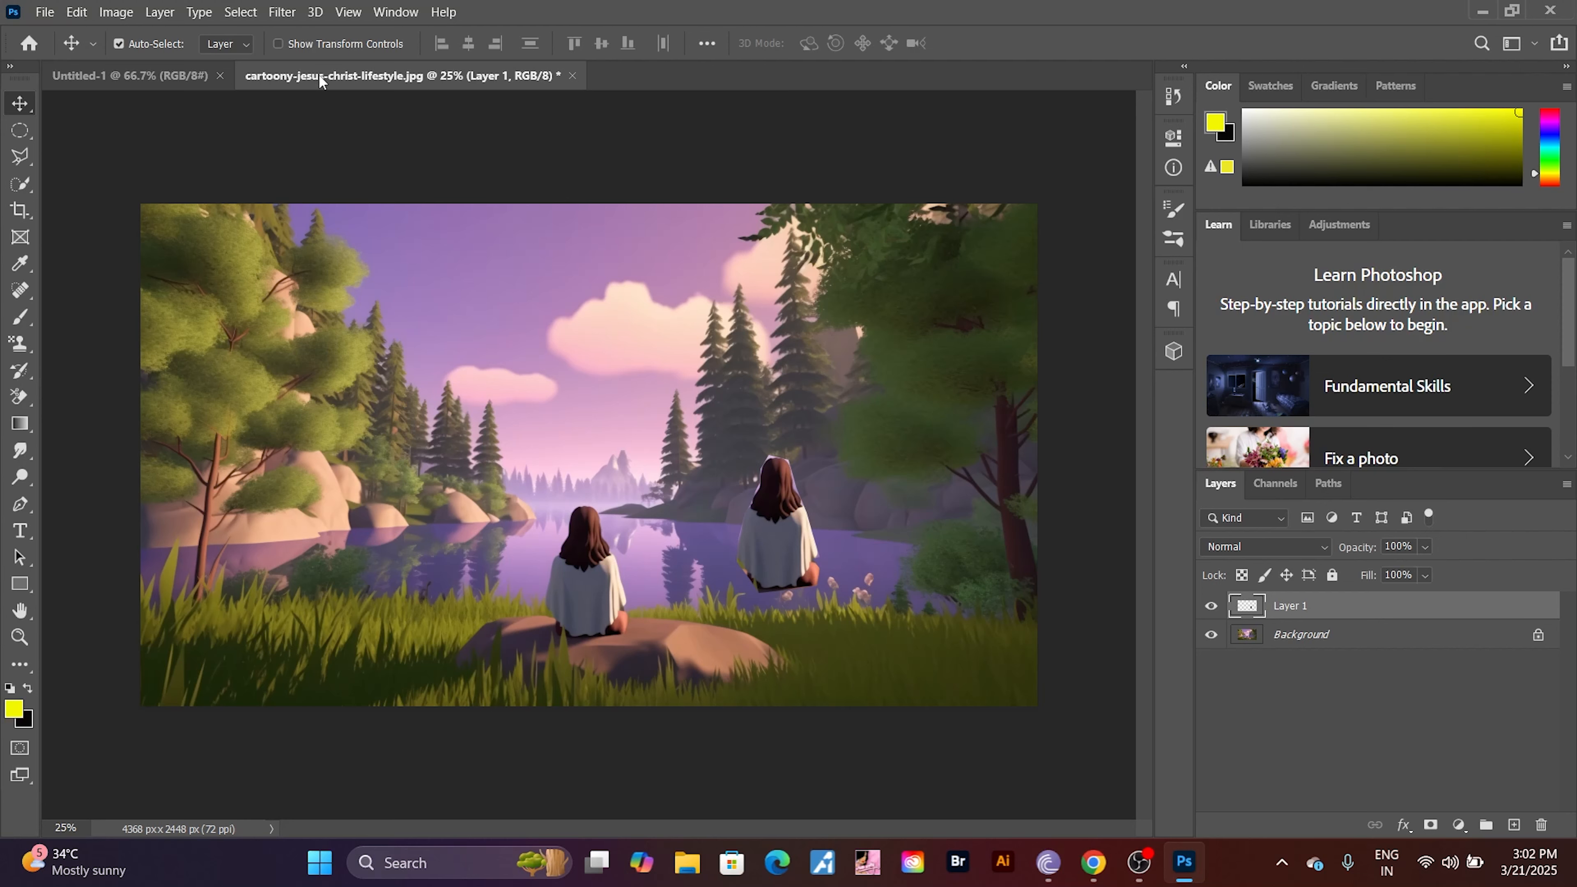
pyautogui.click(173, 74)
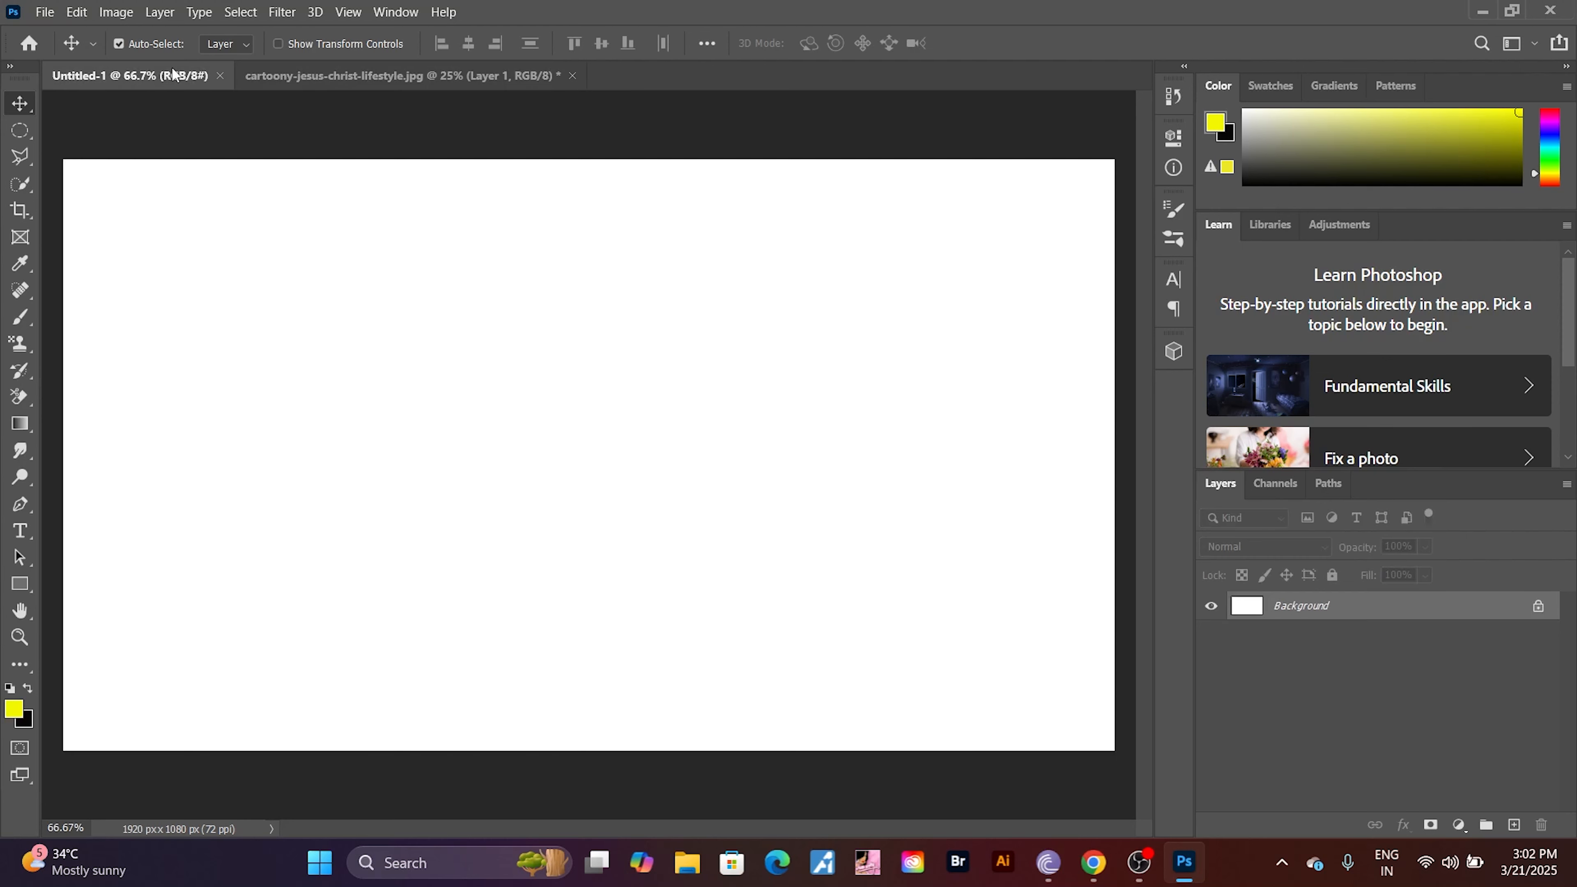
pyautogui.click(45, 12)
pyautogui.click(79, 55)
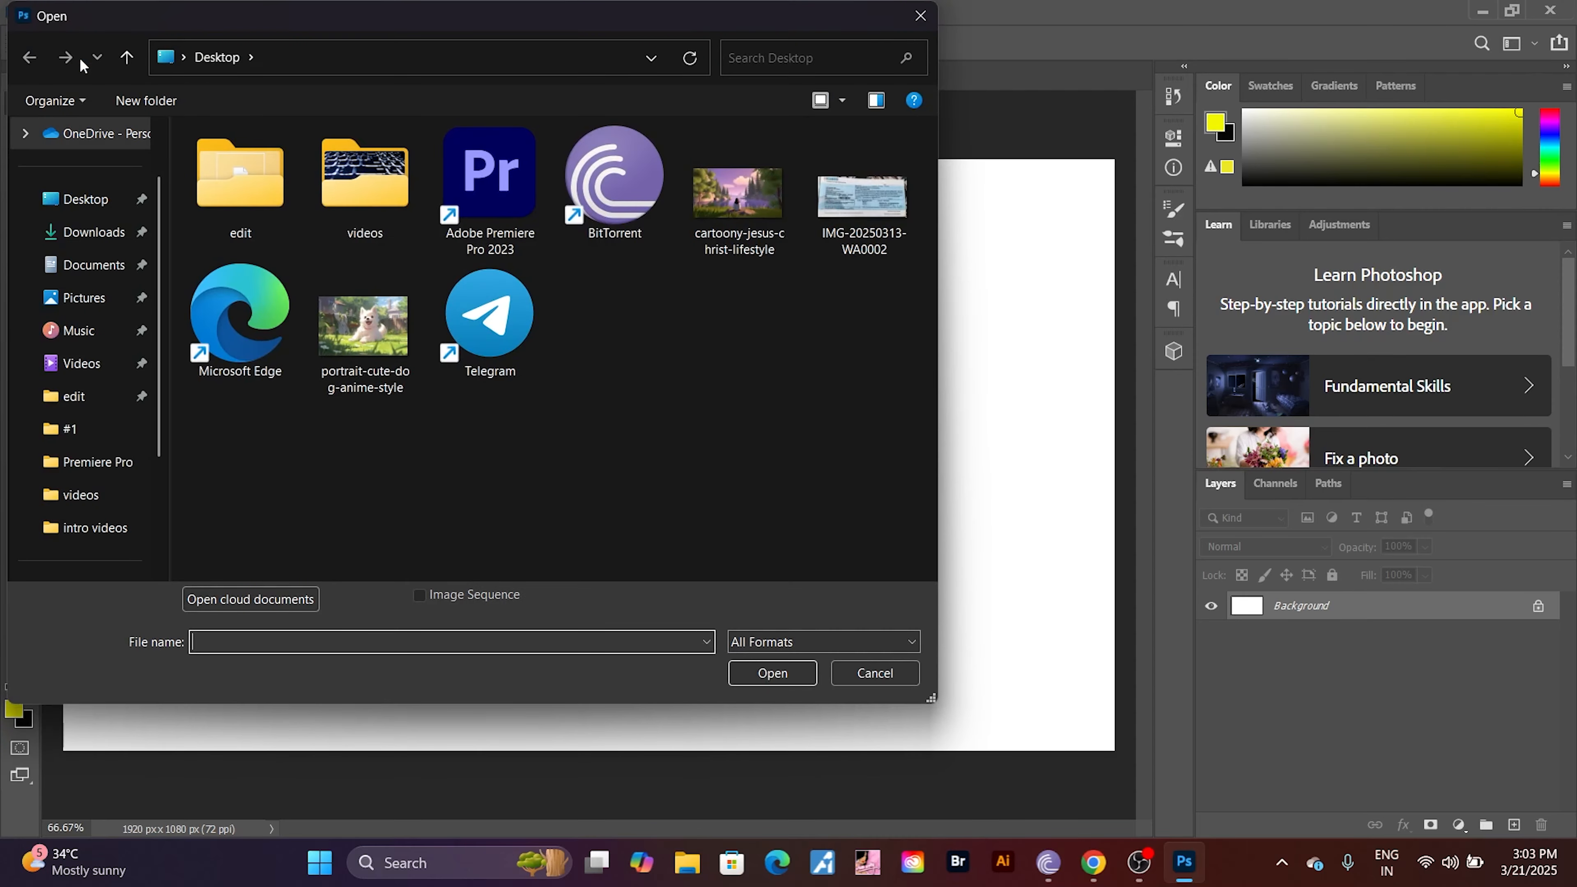
pyautogui.click(727, 214)
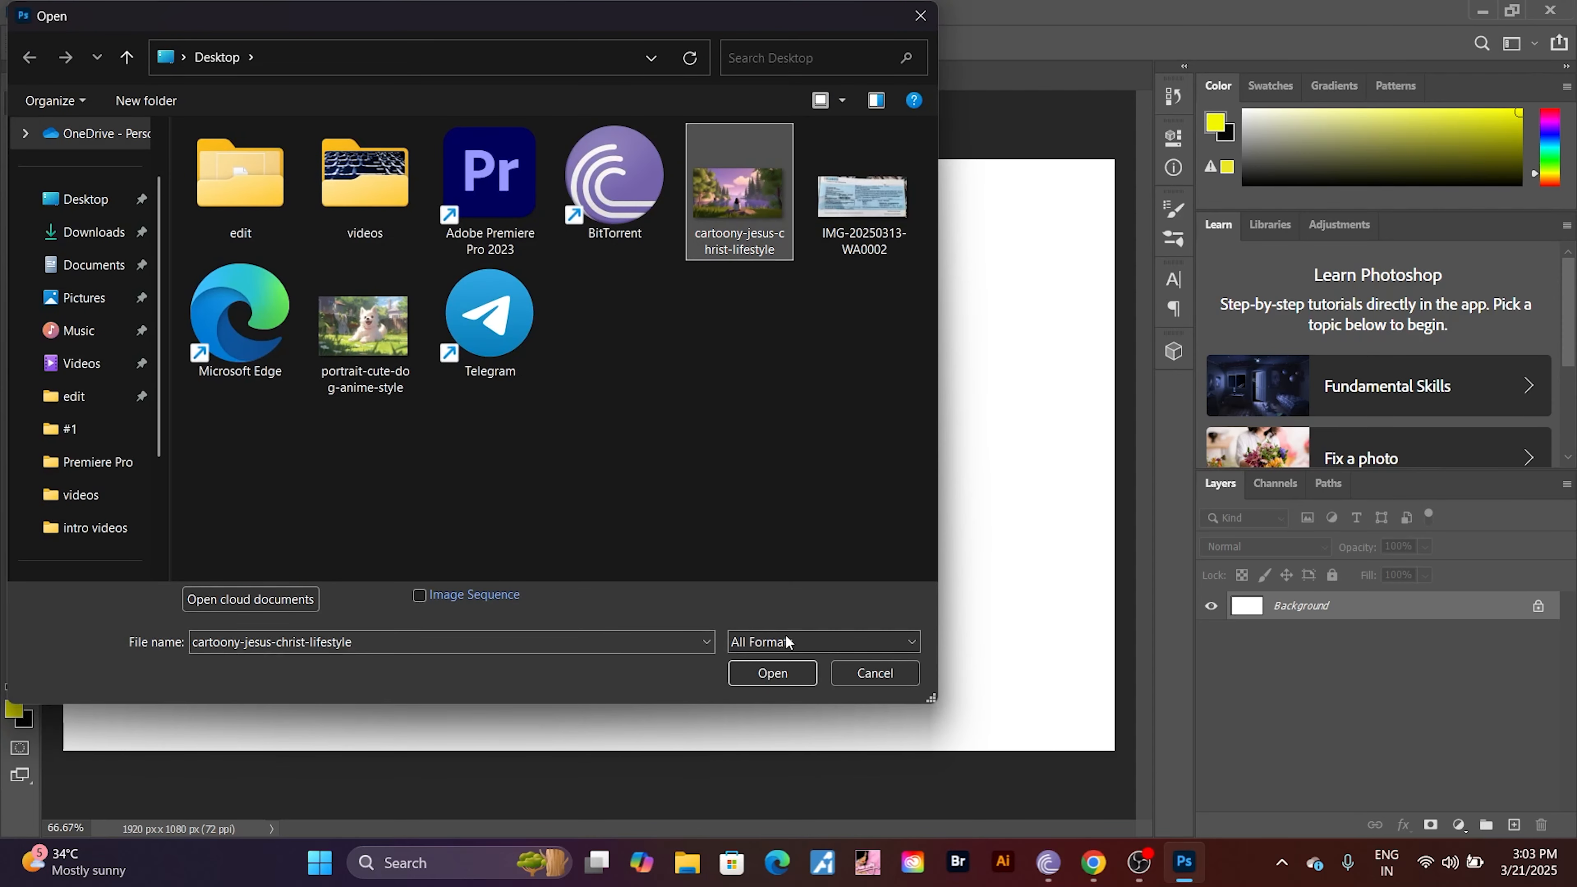
pyautogui.click(774, 680)
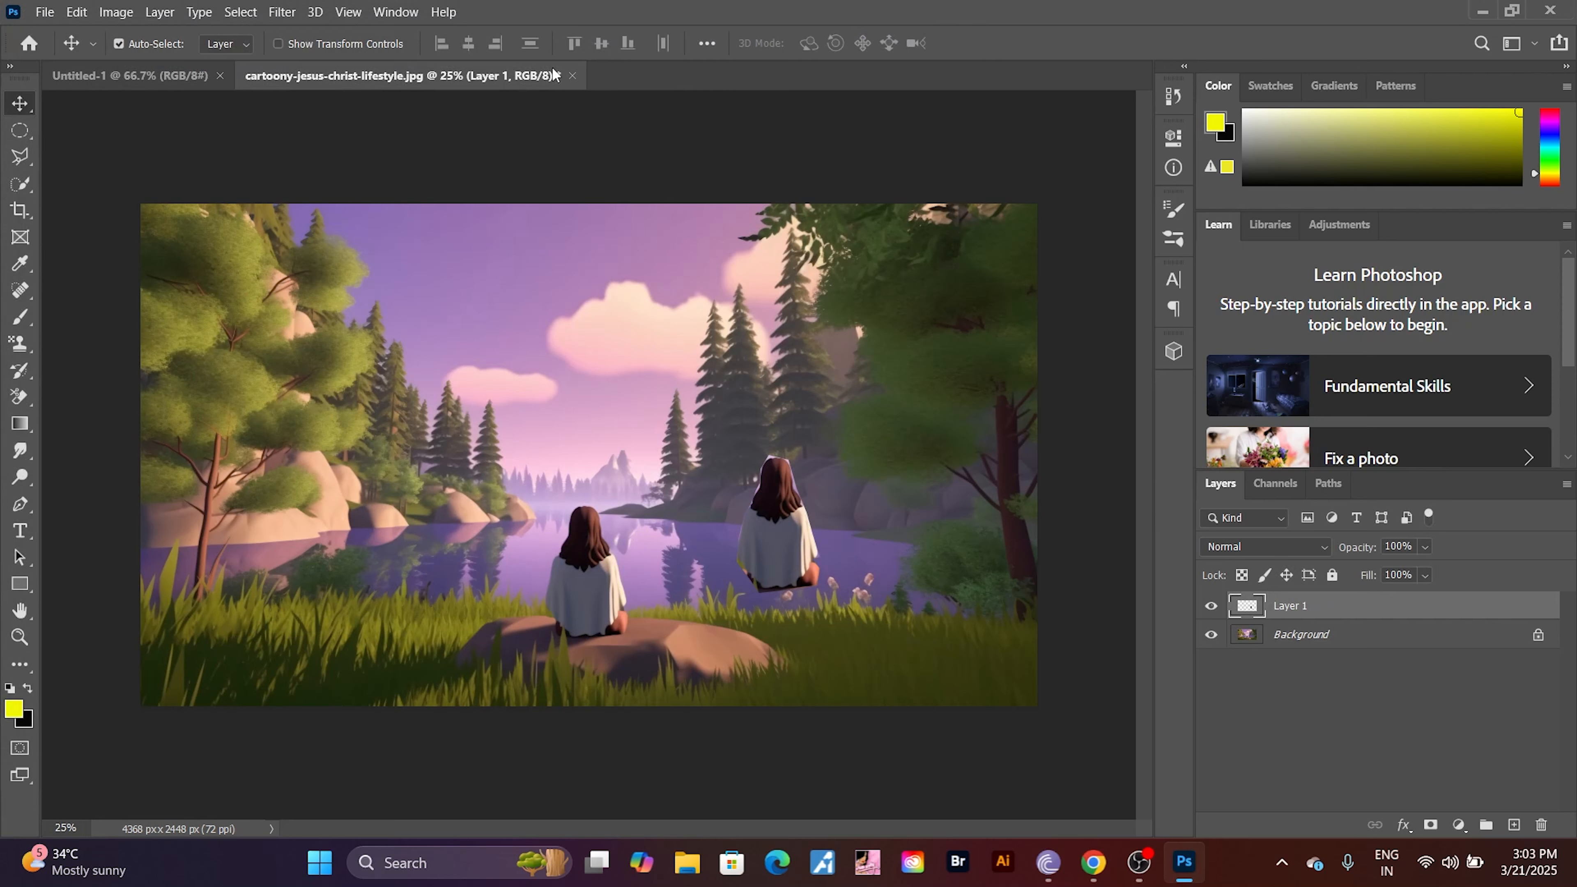
# - Close the edited lake image without saving and reopen cartoony-jesus-christ-lifestyle from the Desktop
pyautogui.click(573, 76)
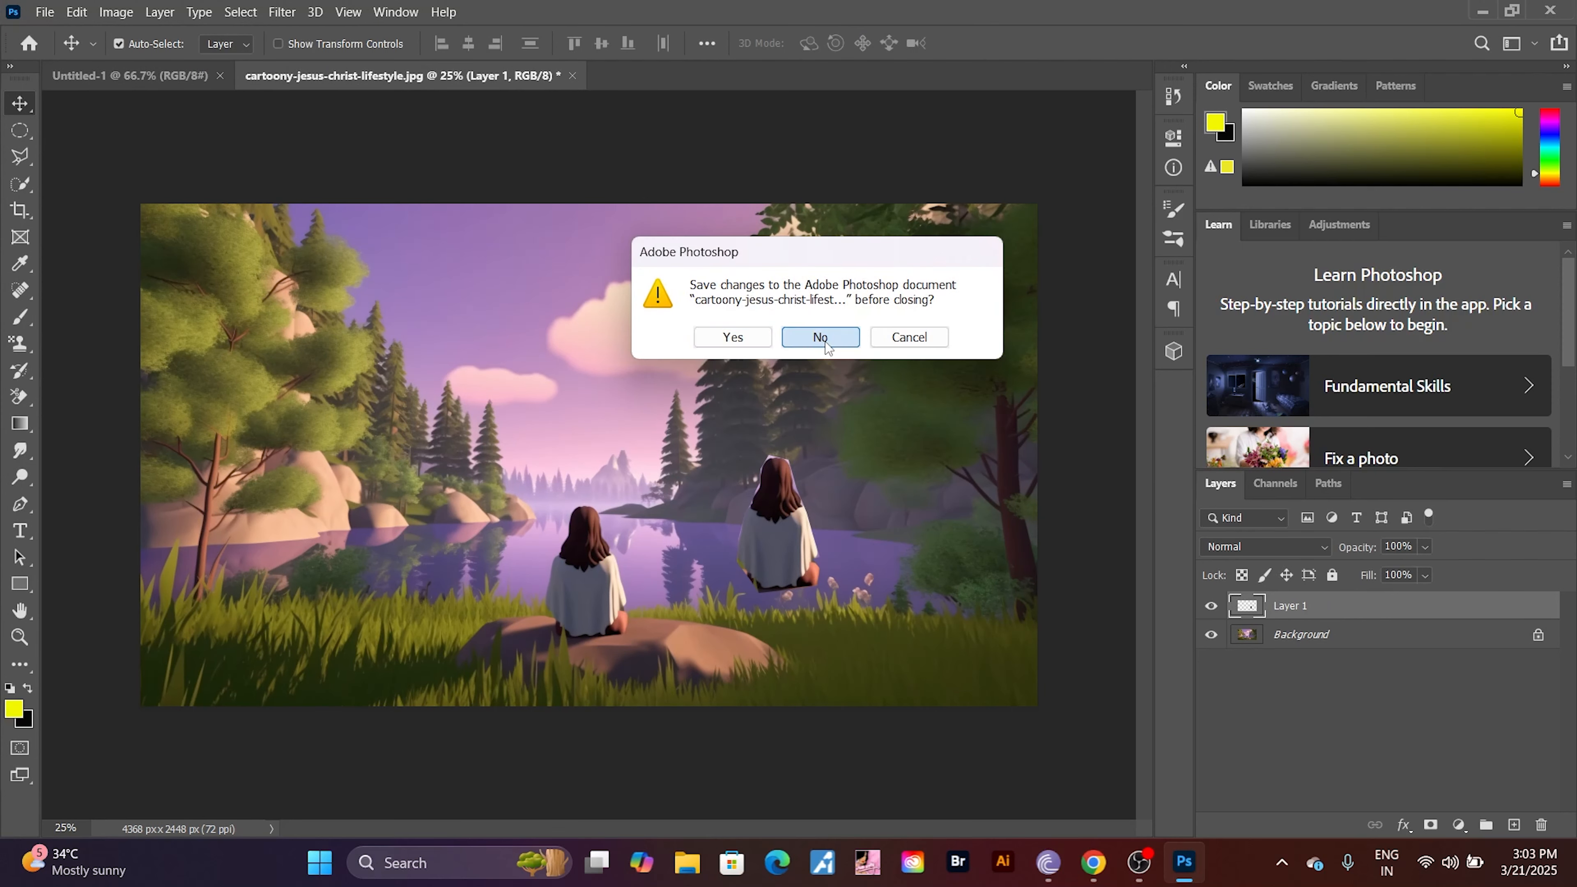
pyautogui.click(816, 334)
pyautogui.click(45, 11)
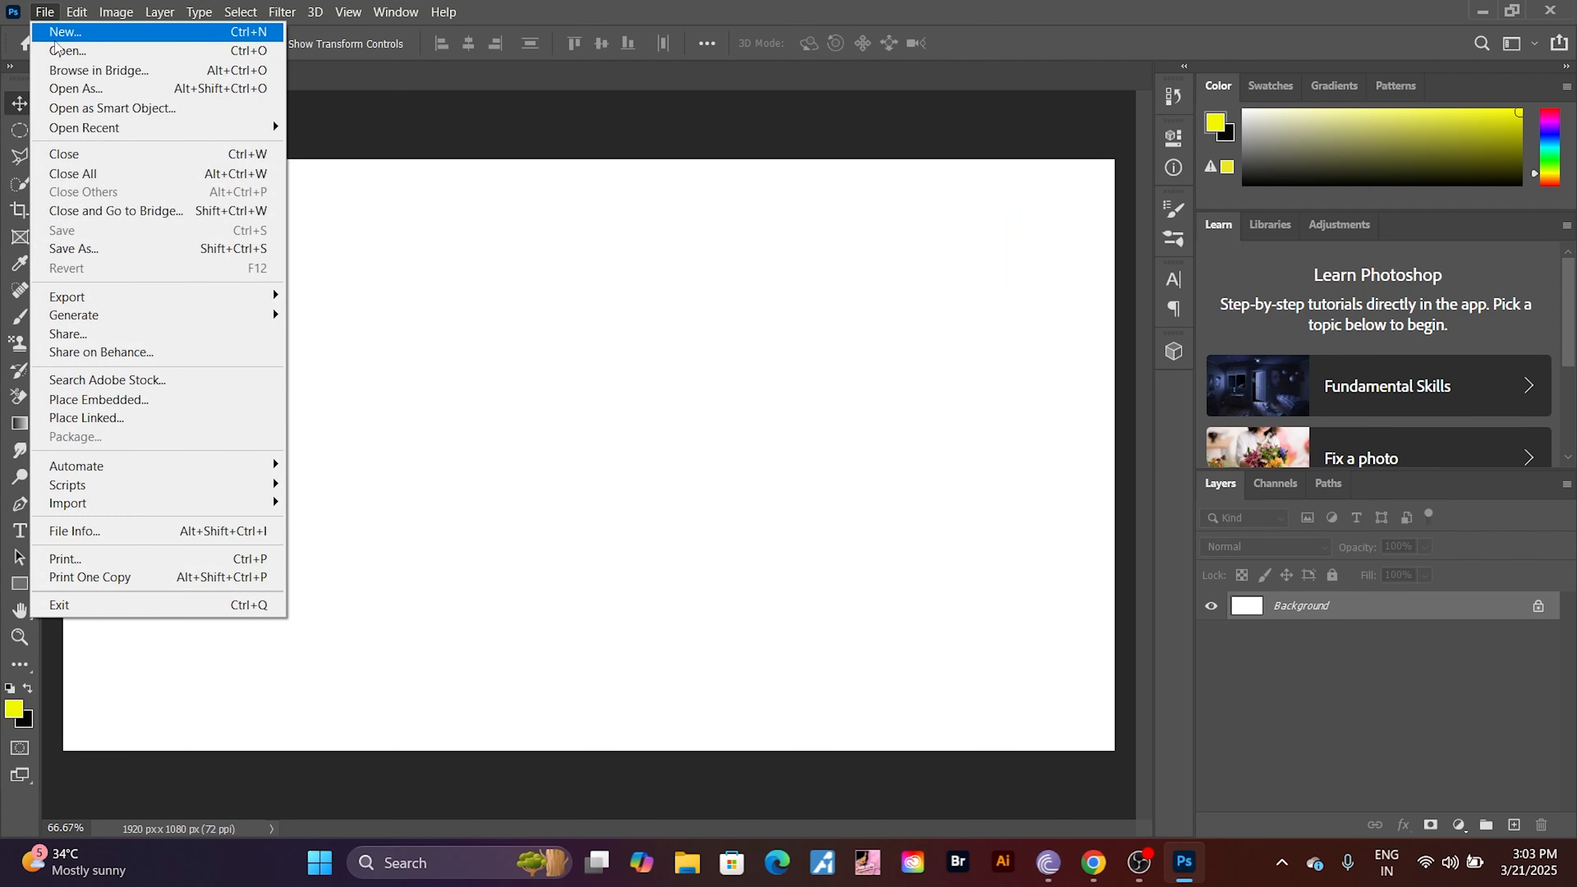
pyautogui.click(66, 52)
pyautogui.click(761, 210)
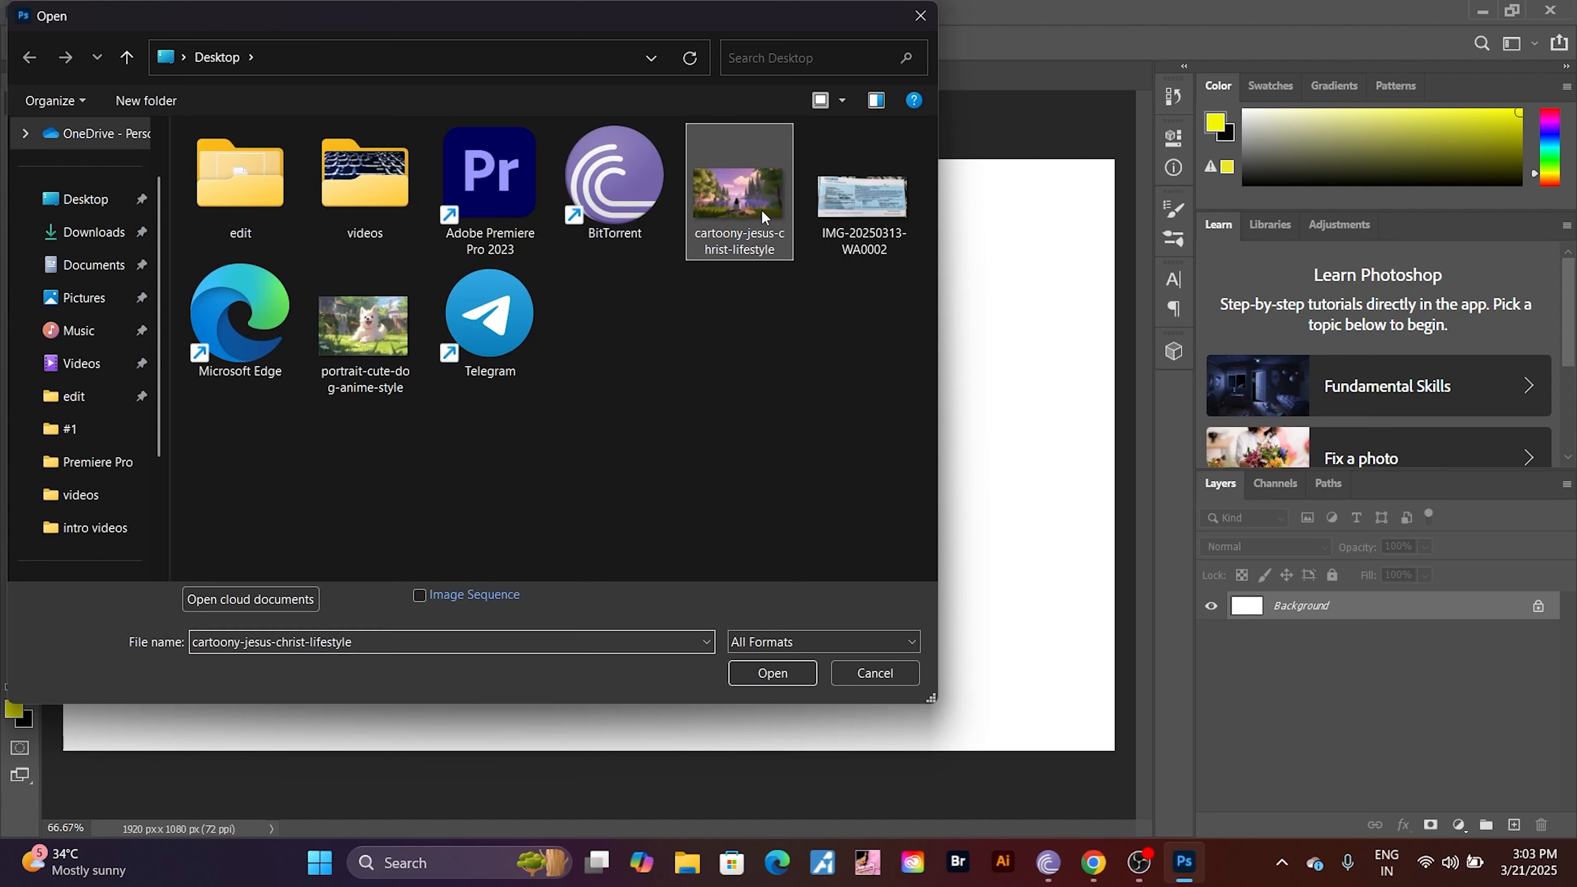
pyautogui.click(798, 675)
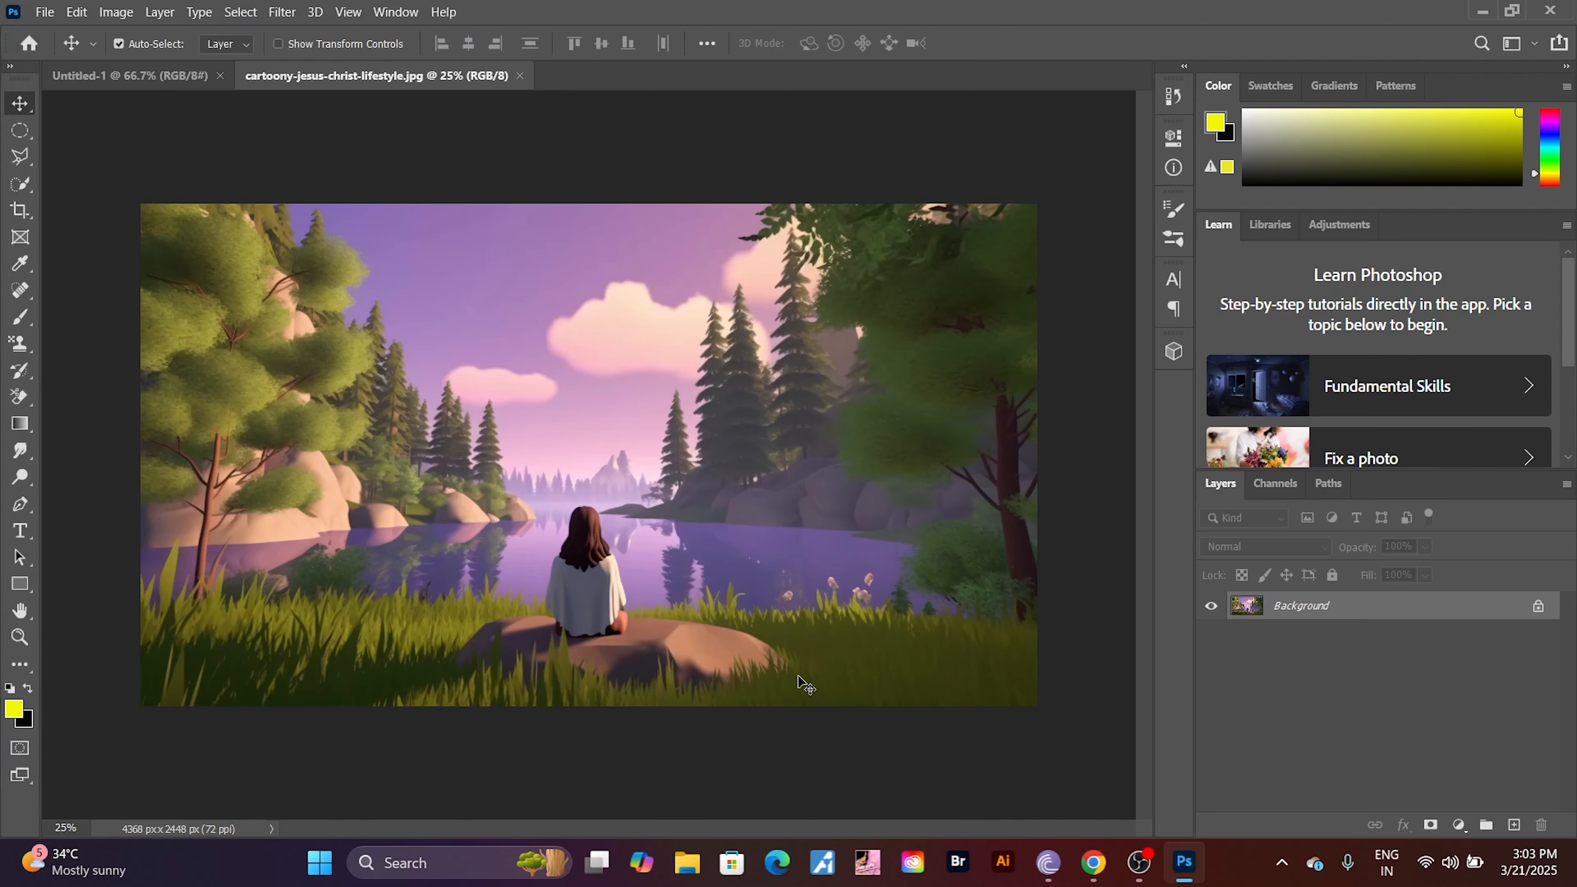
# - Trace the seated woman's outline with the Magnetic Lasso and copy the selection to a new layer
pyautogui.click(20, 159)
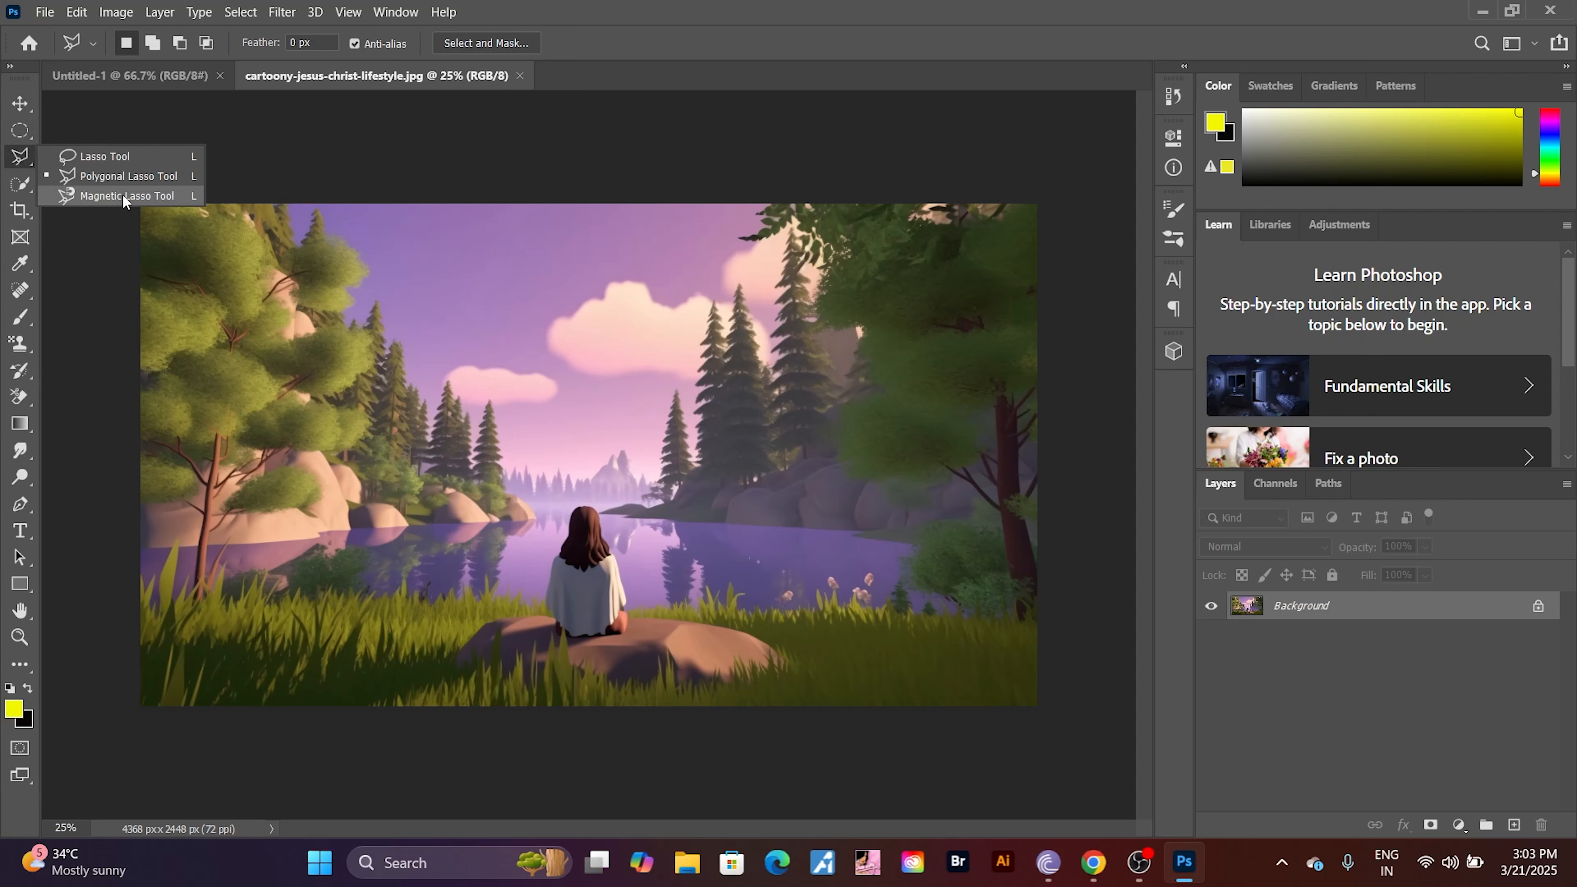
pyautogui.click(121, 194)
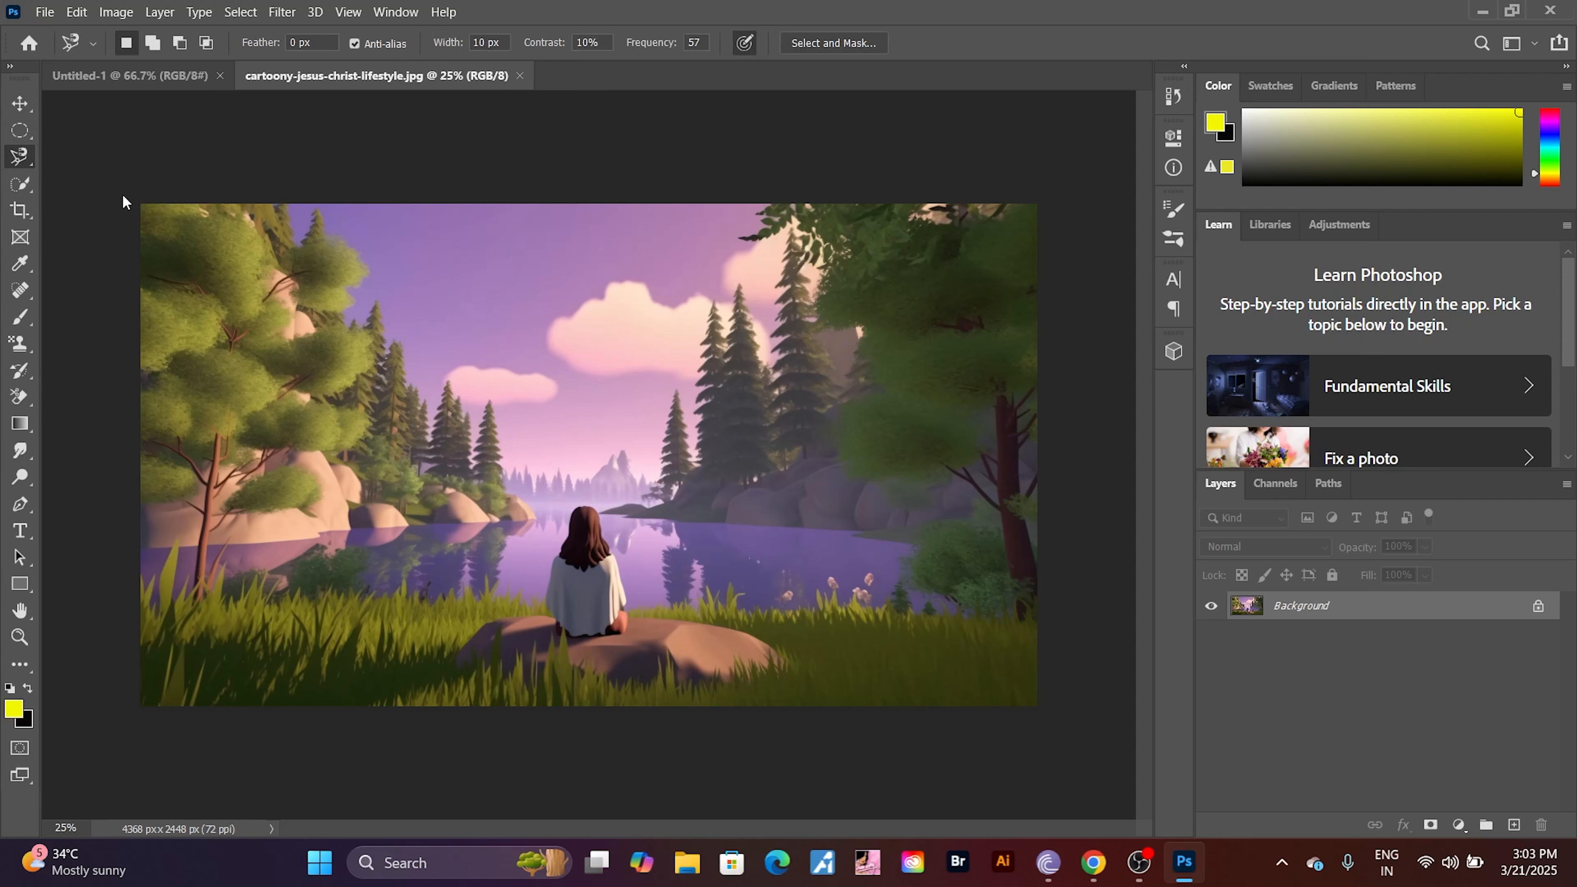
pyautogui.click(545, 610)
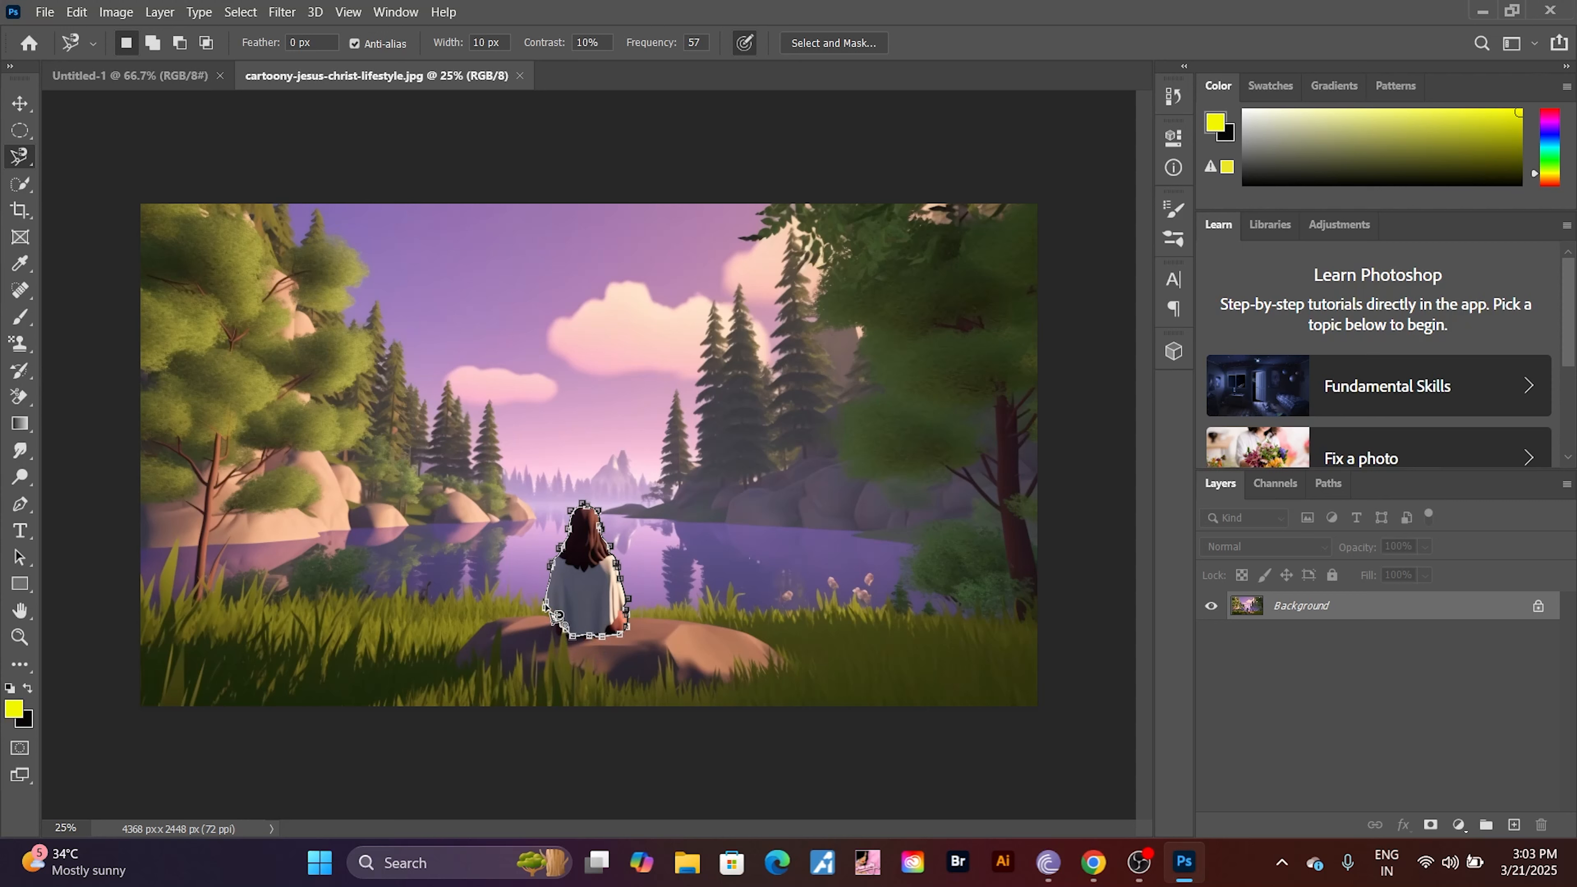
pyautogui.click(545, 614)
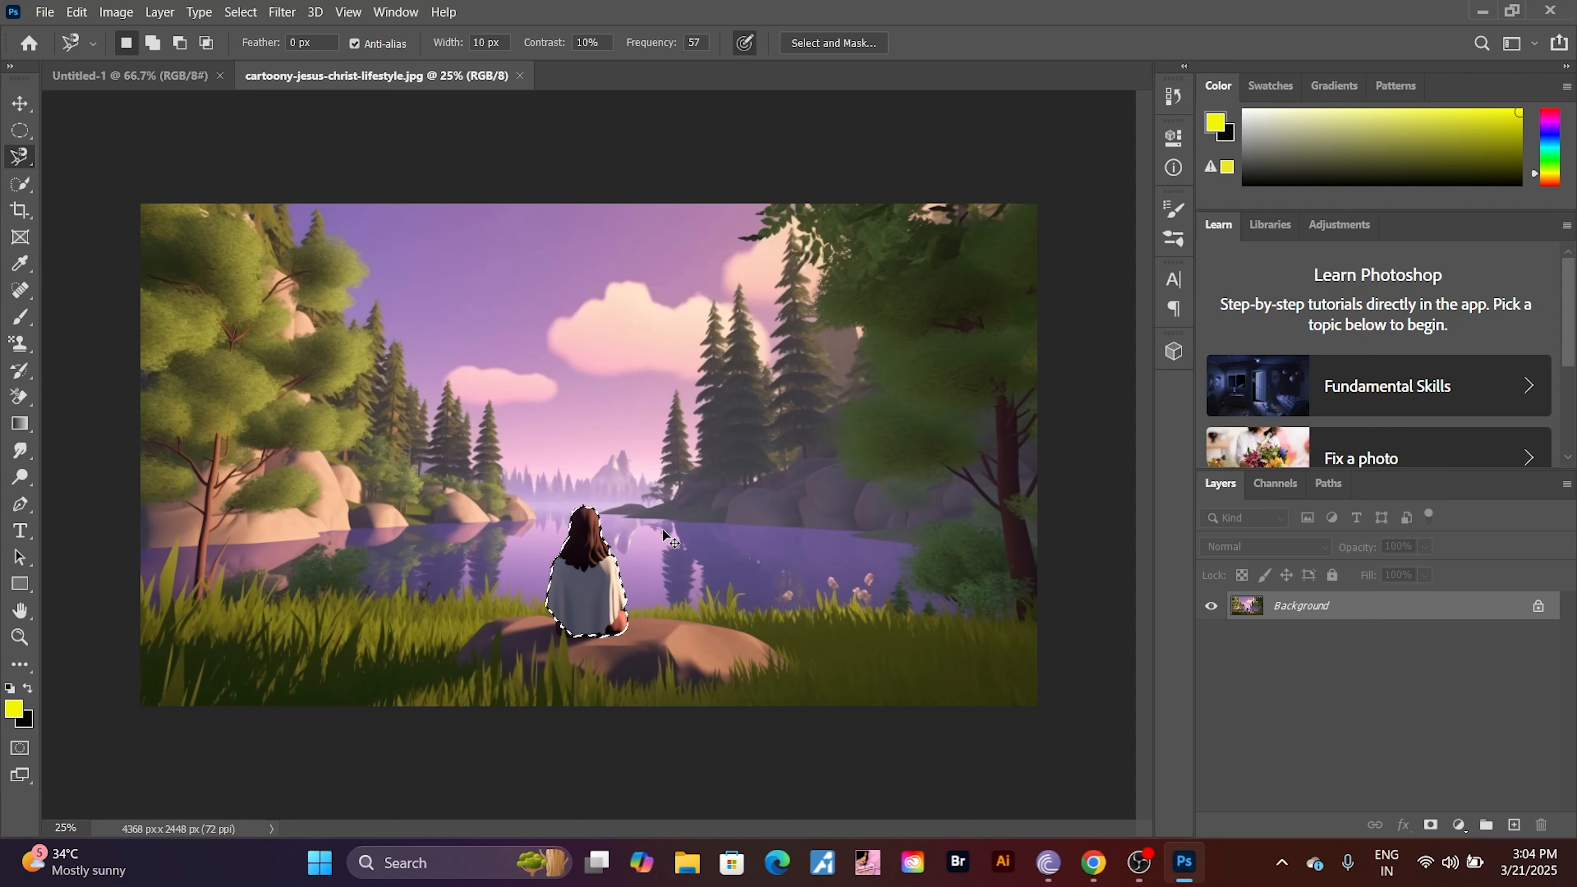
pyautogui.hotkey('ctrl', 'j')
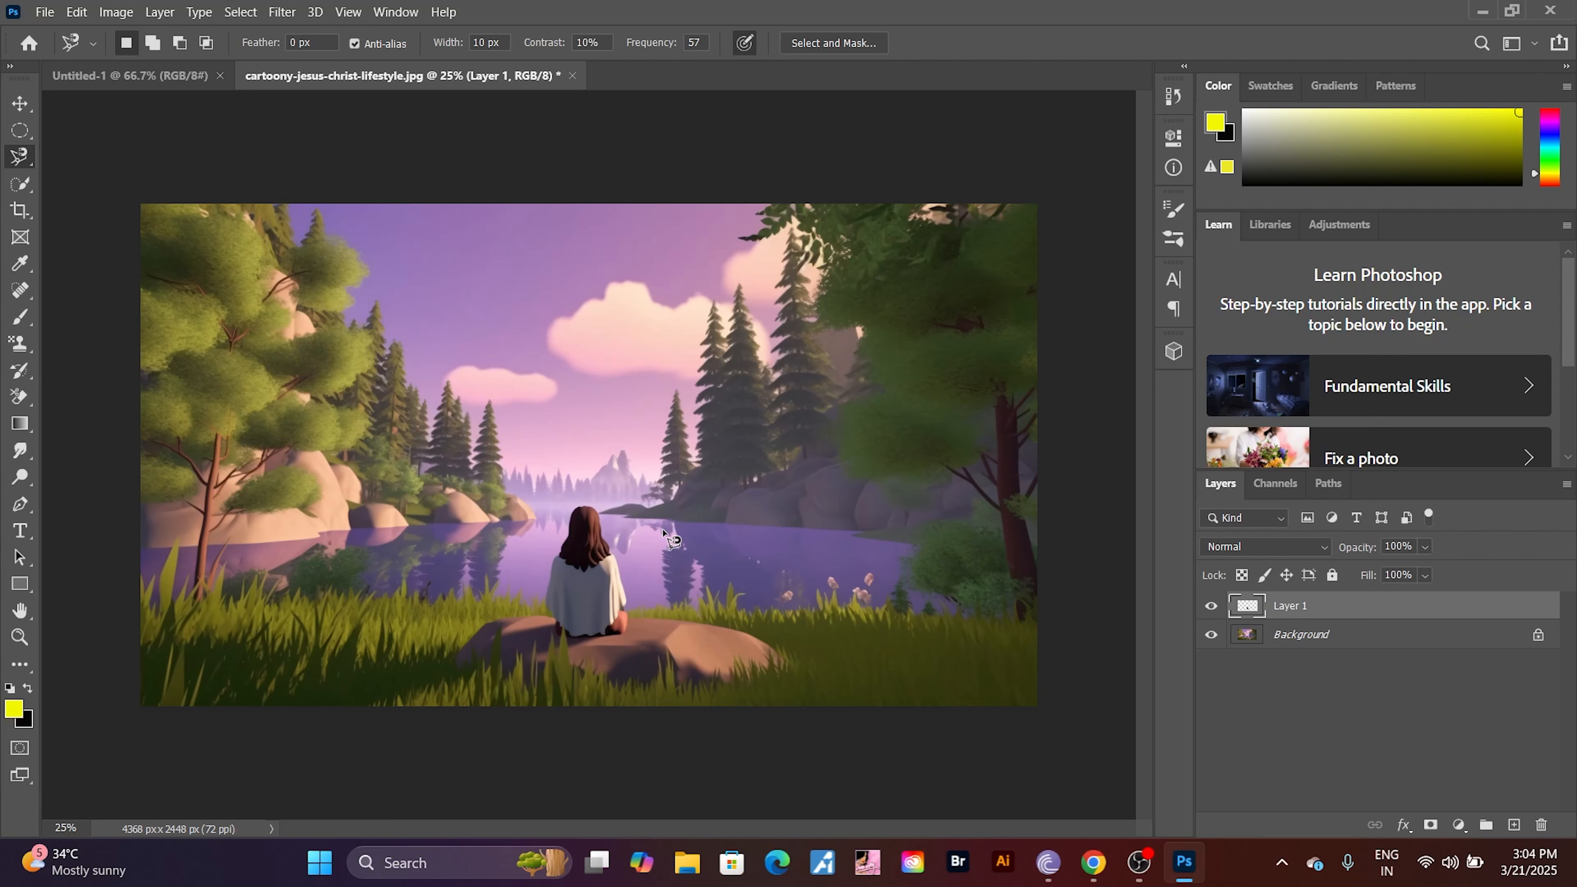
# - Move the copied woman onto the rock beside the original, return her over the original, and move her beside it again
pyautogui.click(19, 104)
pyautogui.moveTo(578, 603); pyautogui.dragTo(622, 606)
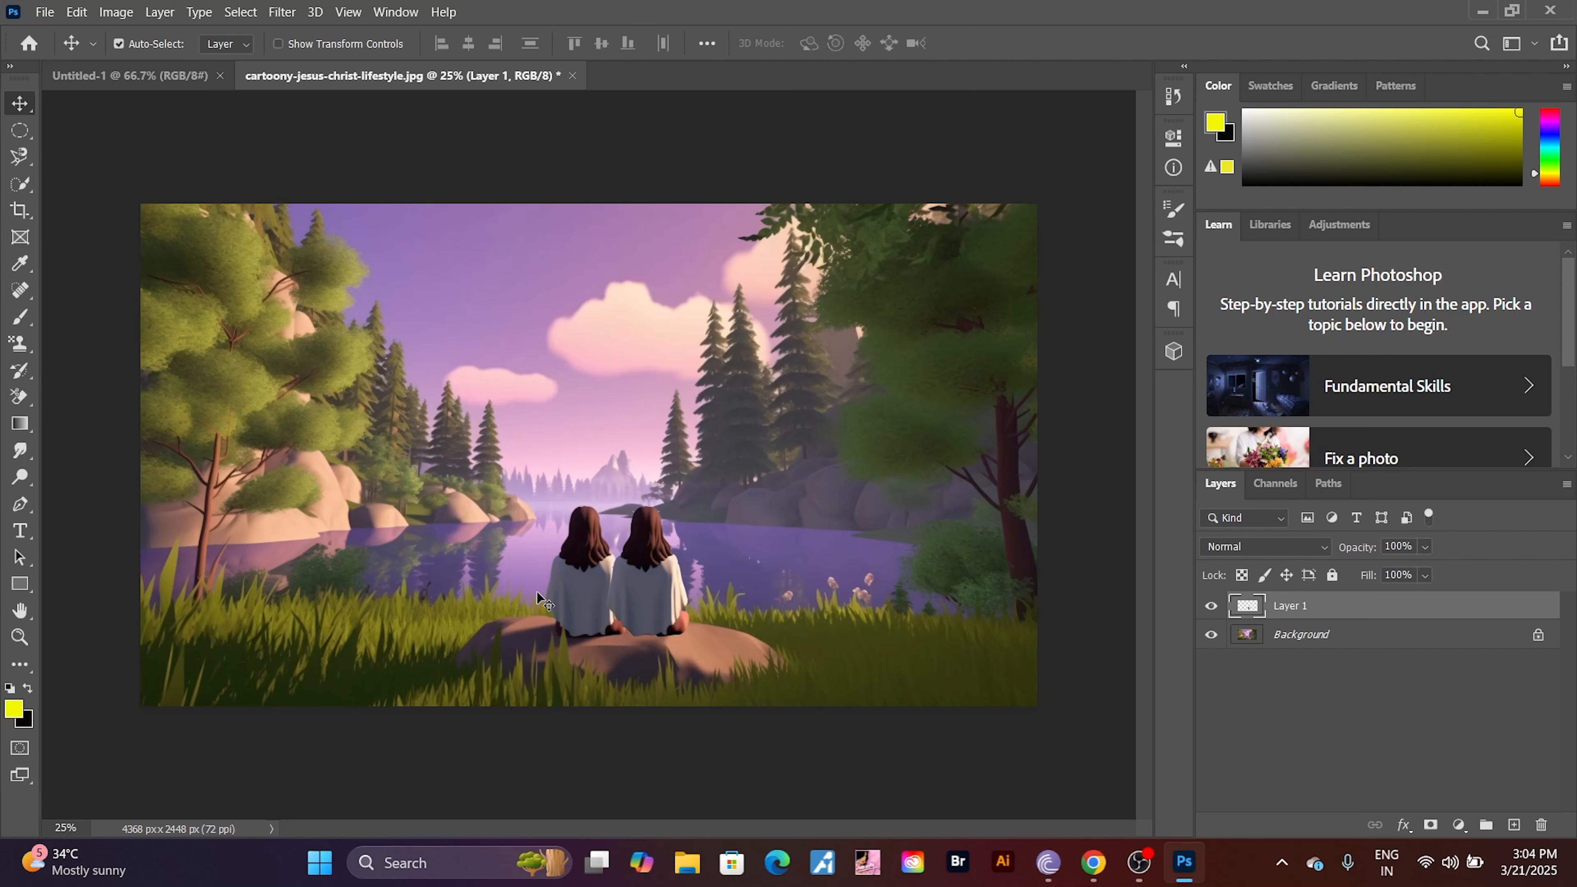
pyautogui.moveTo(643, 586); pyautogui.dragTo(583, 586)
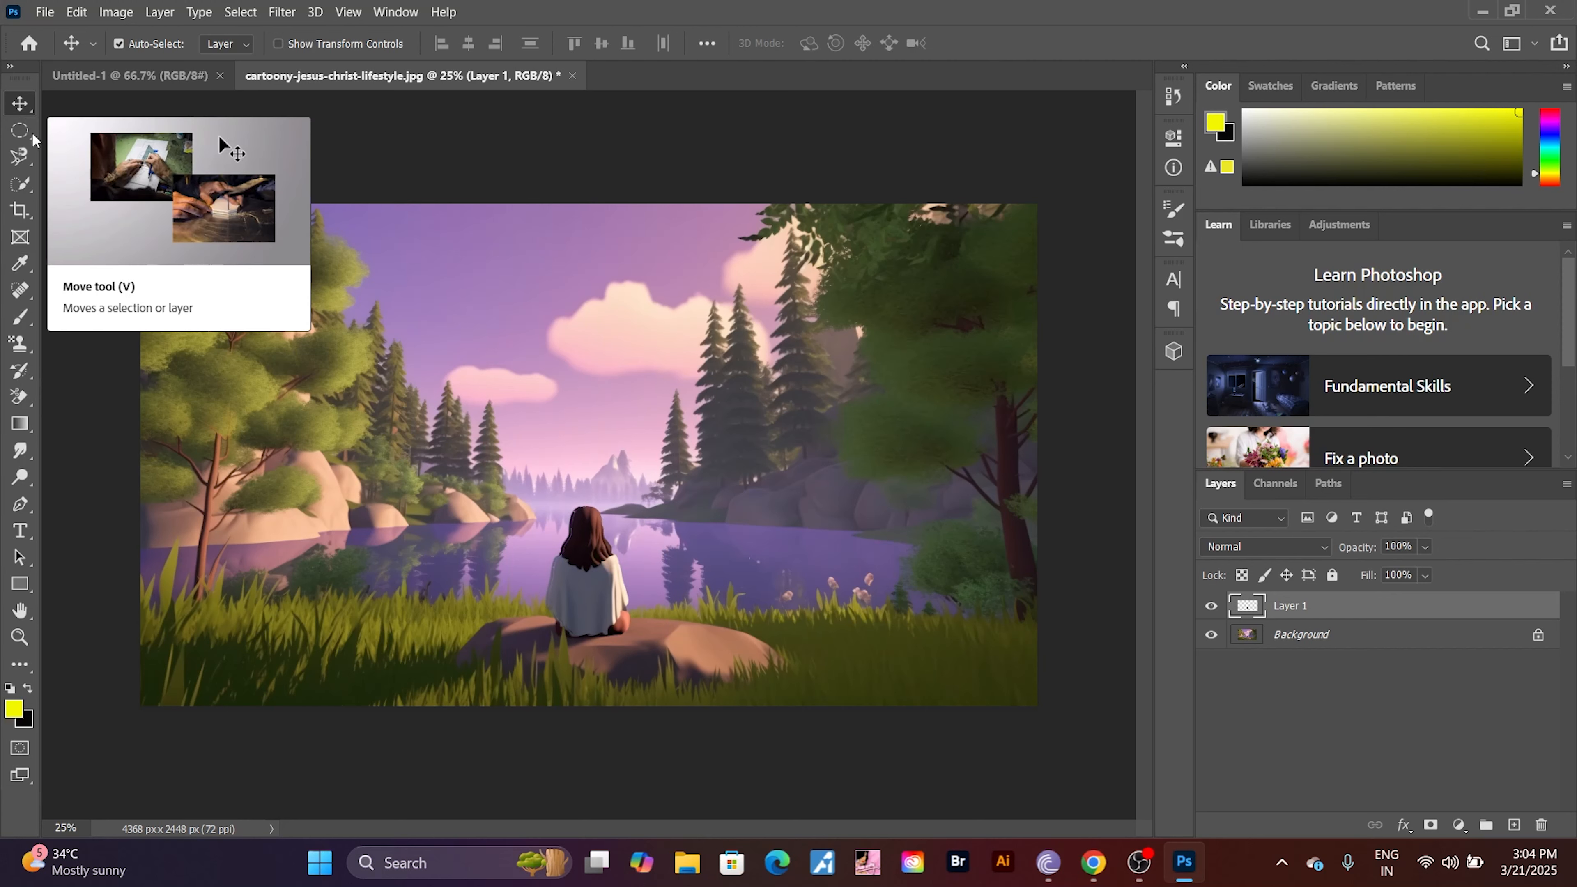
pyautogui.moveTo(585, 590); pyautogui.dragTo(629, 593)
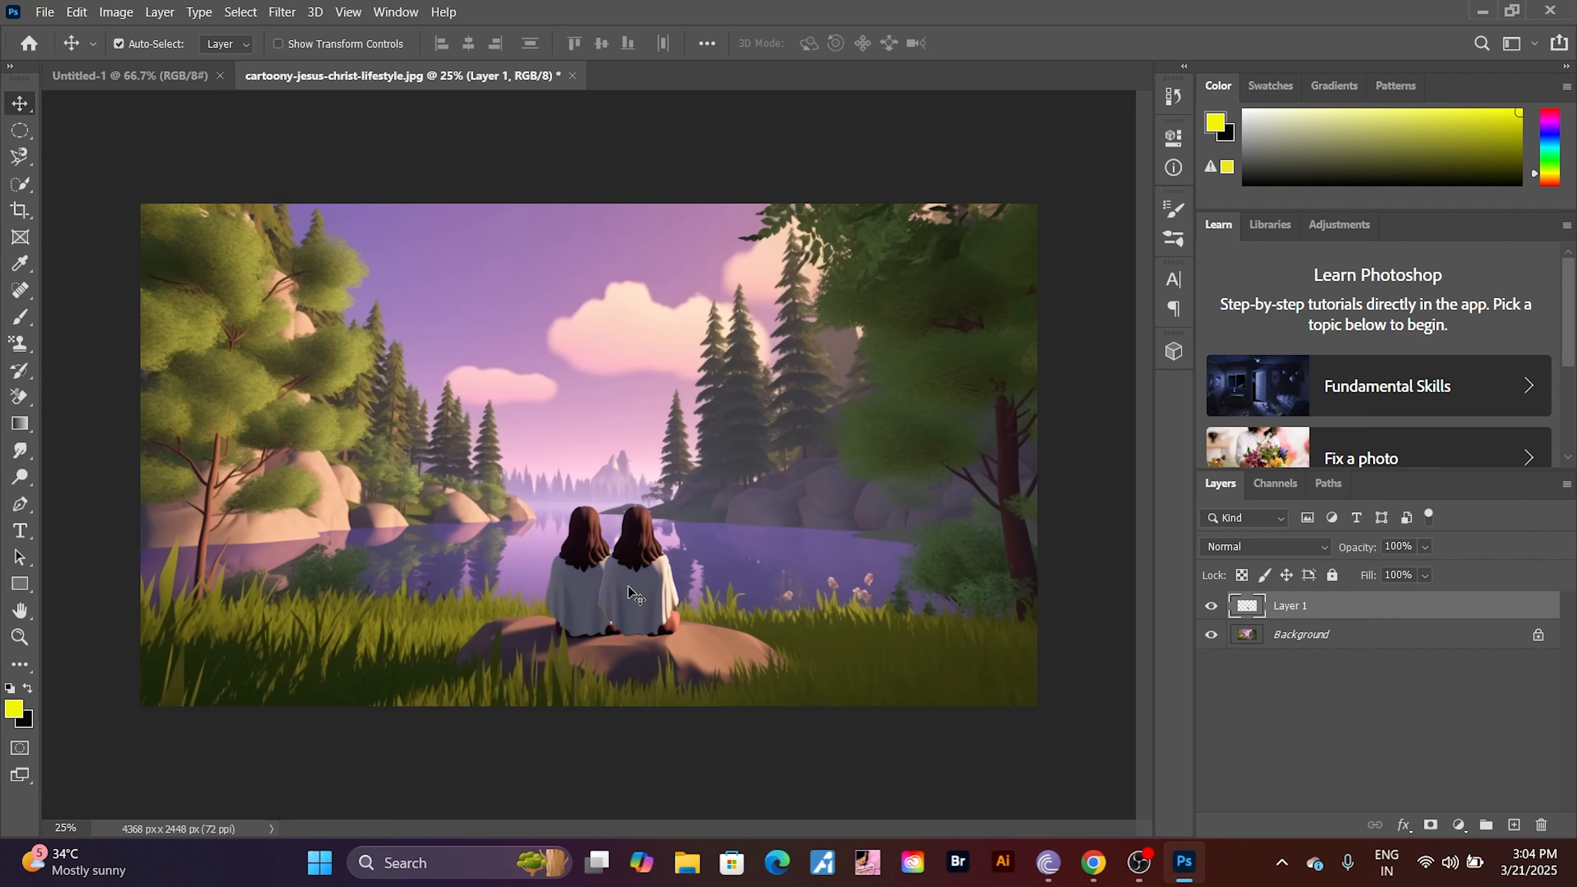
# - Undo the last move of the copied woman and merge her layer down into the Background
pyautogui.hotkey('ctrl', 'z')
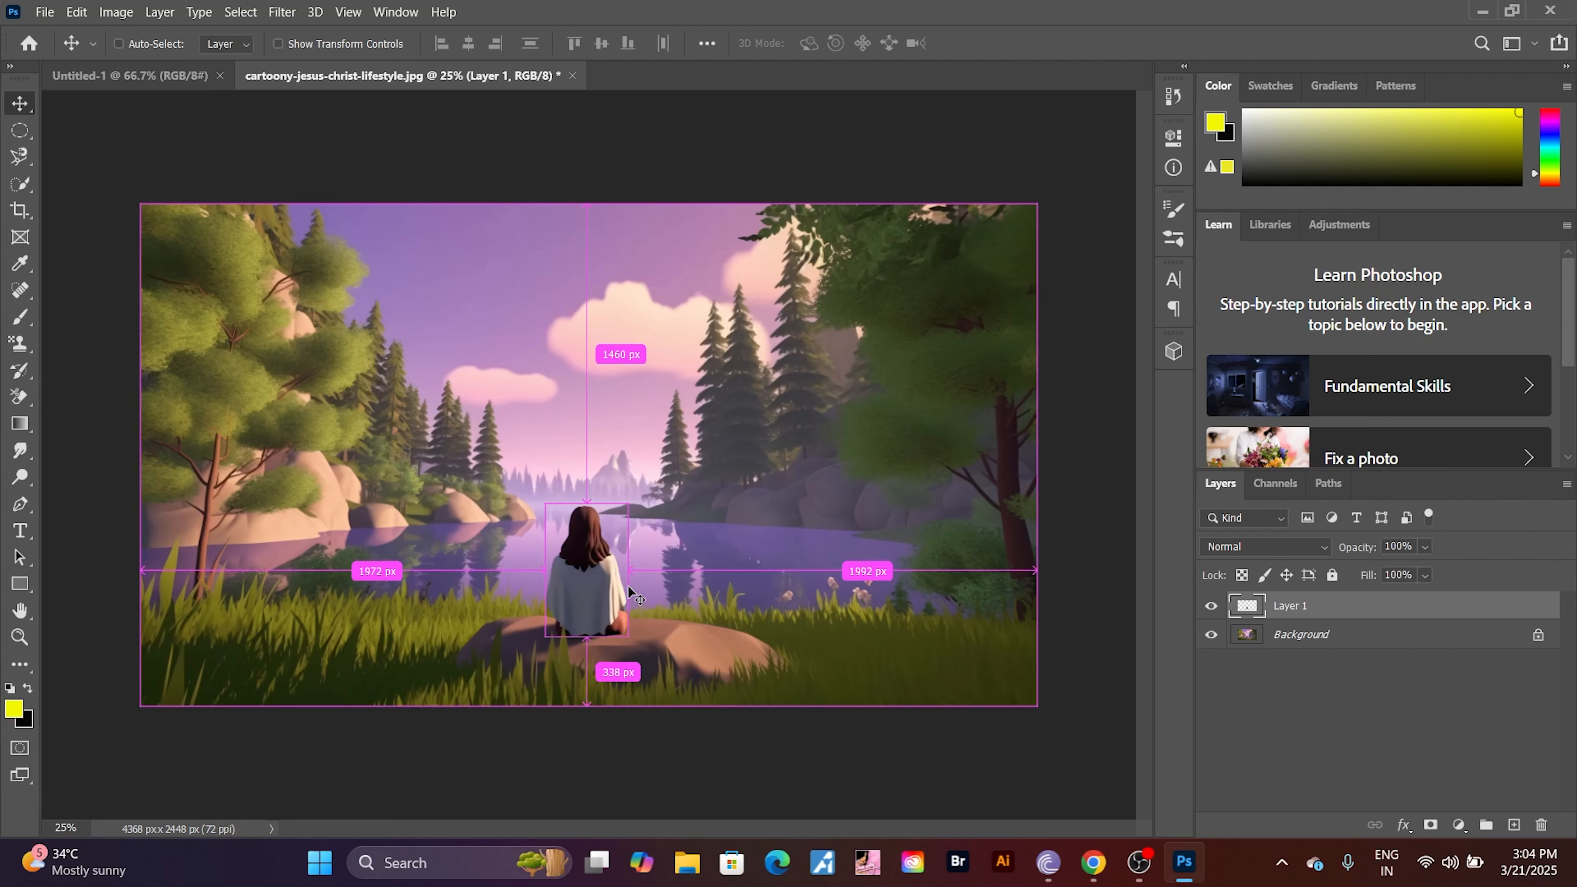
pyautogui.hotkey('ctrl', 'e')
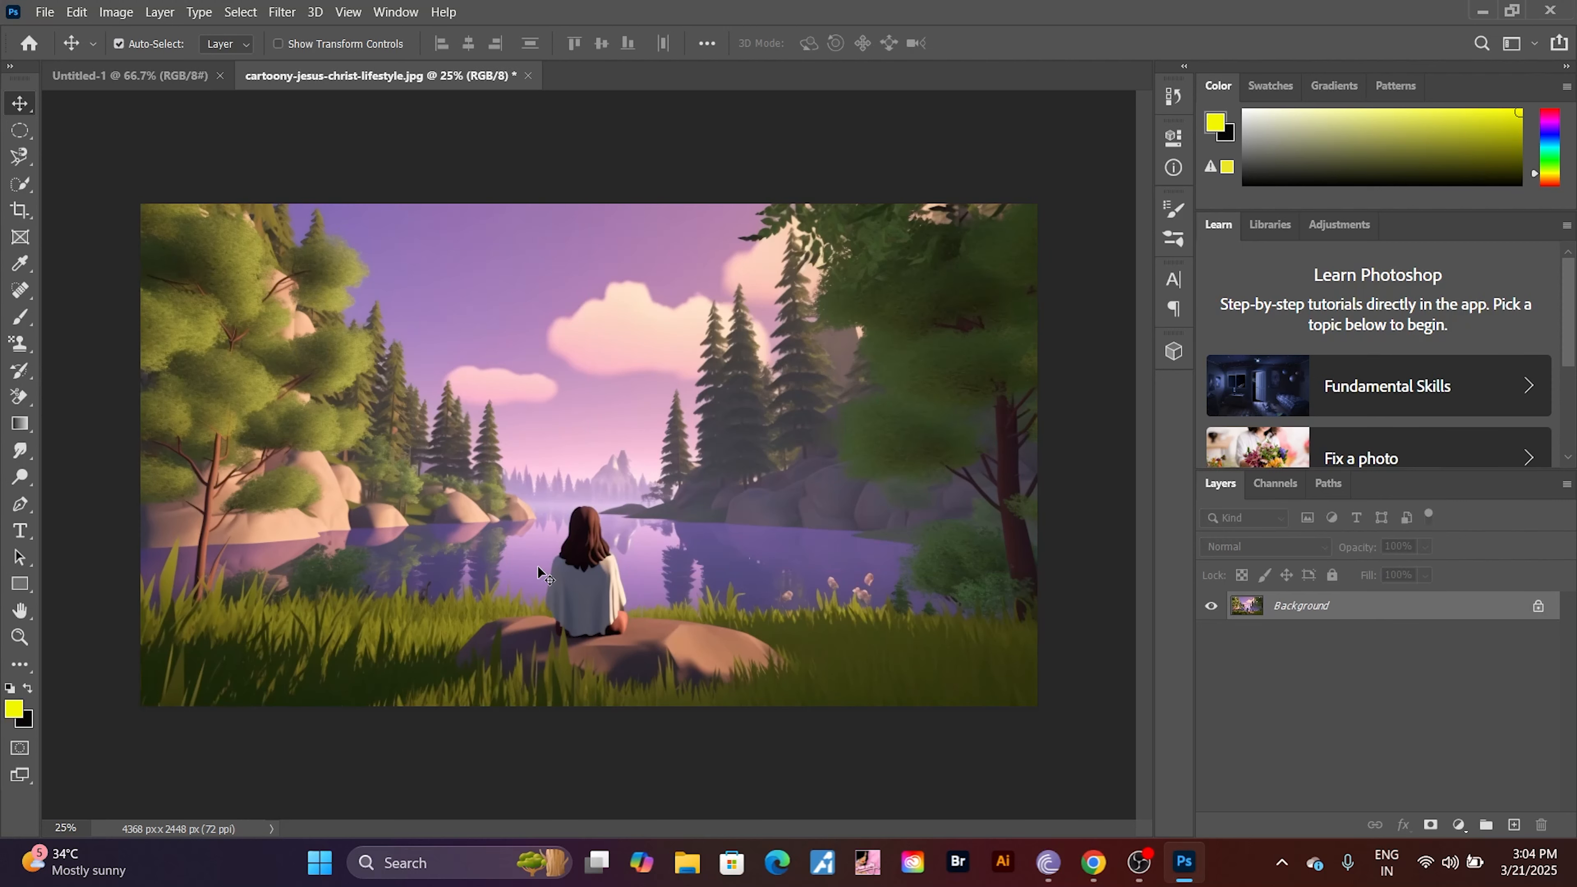
# - Select the seated woman by outlining her with the Object Selection tool in Lasso mode
pyautogui.click(21, 187)
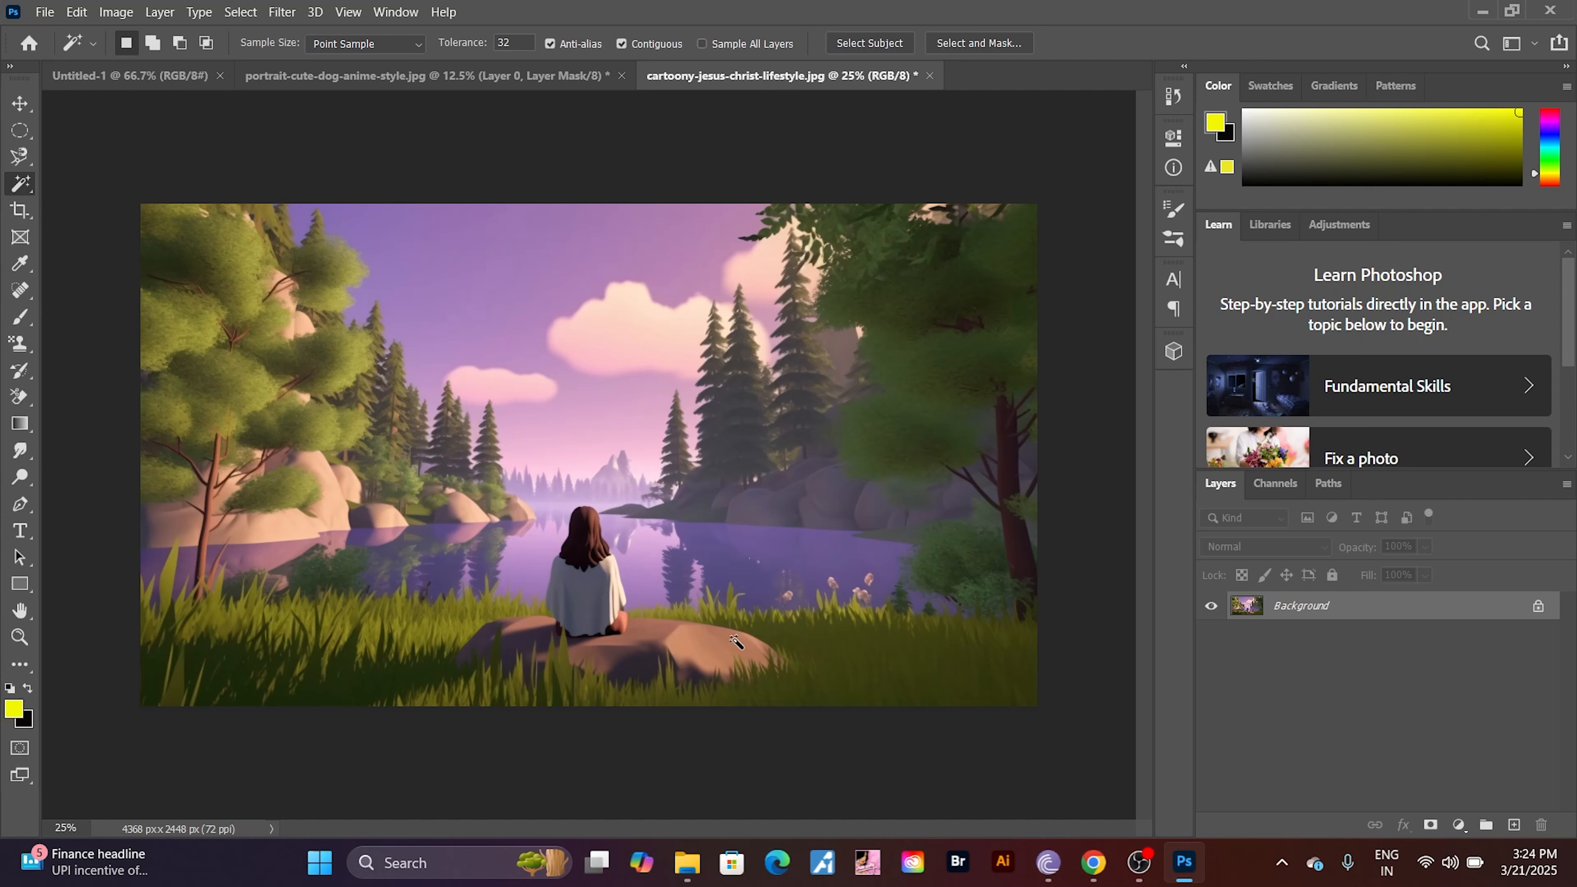
pyautogui.rightClick(19, 190)
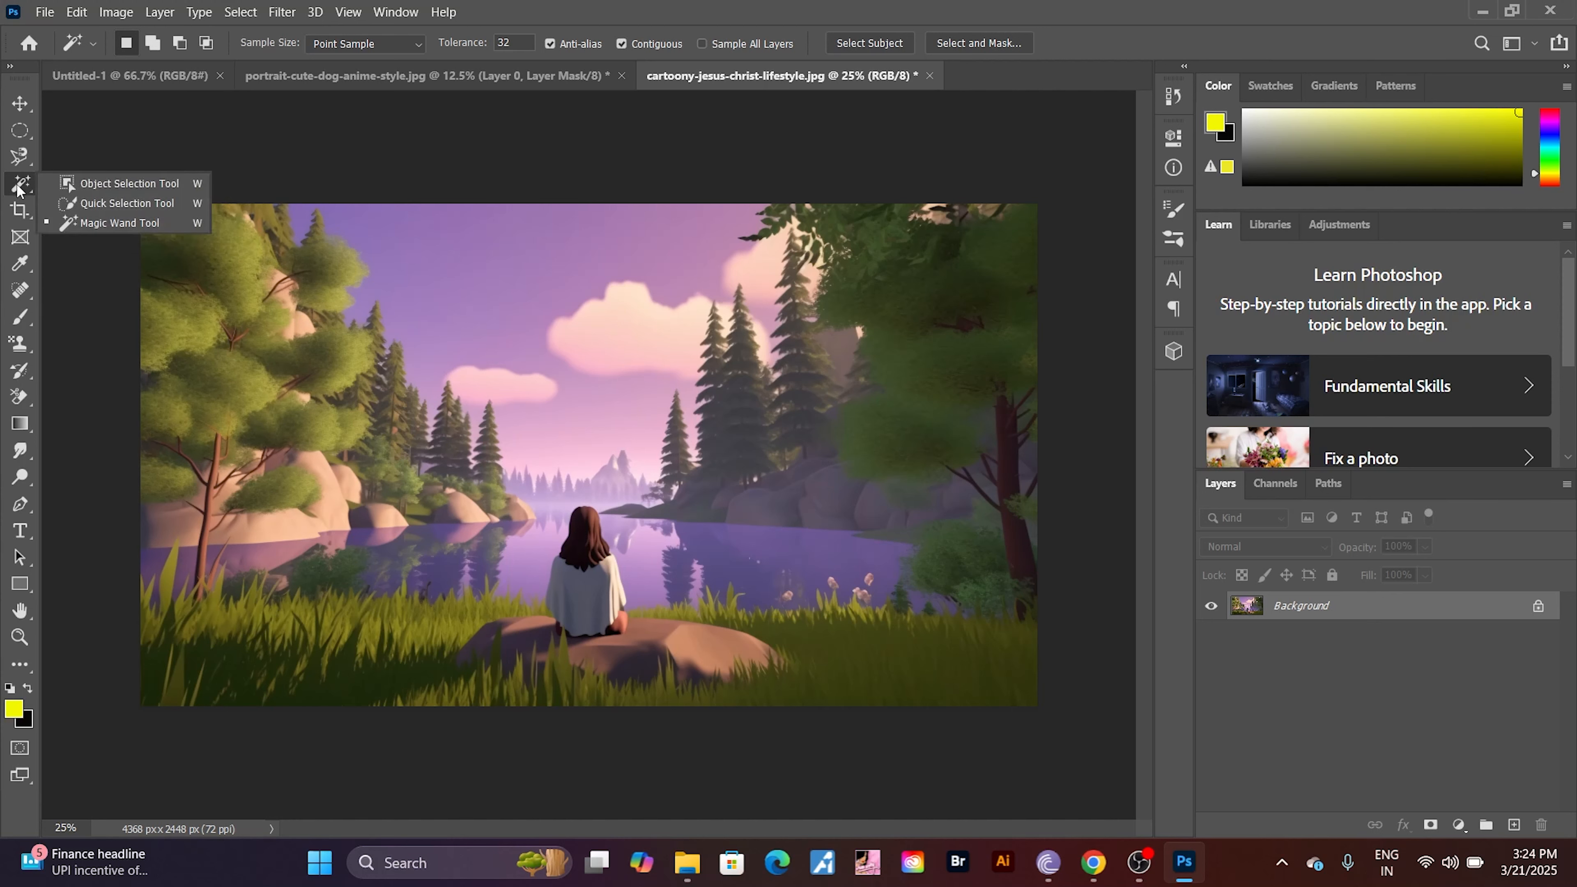
pyautogui.click(102, 181)
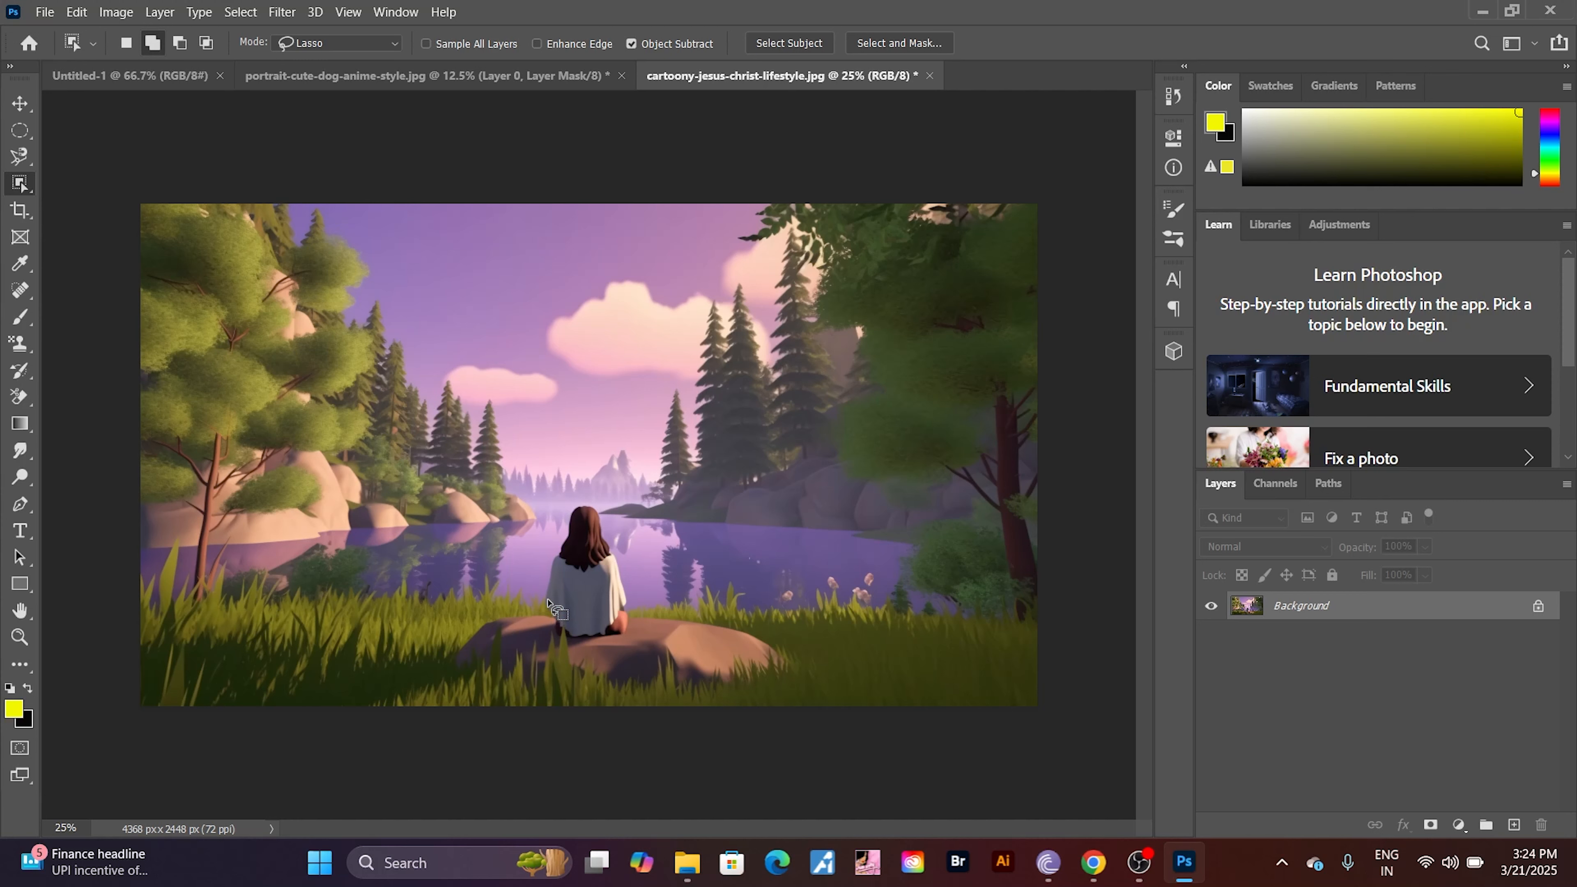
pyautogui.moveTo(545, 606)
pyautogui.mouseDown()
pyautogui.moveTo(573, 508)
pyautogui.moveTo(596, 505)
pyautogui.moveTo(632, 629)
pyautogui.moveTo(558, 639)
pyautogui.mouseUp()
# - Save the woman's selection as a new channel and add a layer mask from it
pyautogui.rightClick(590, 575)
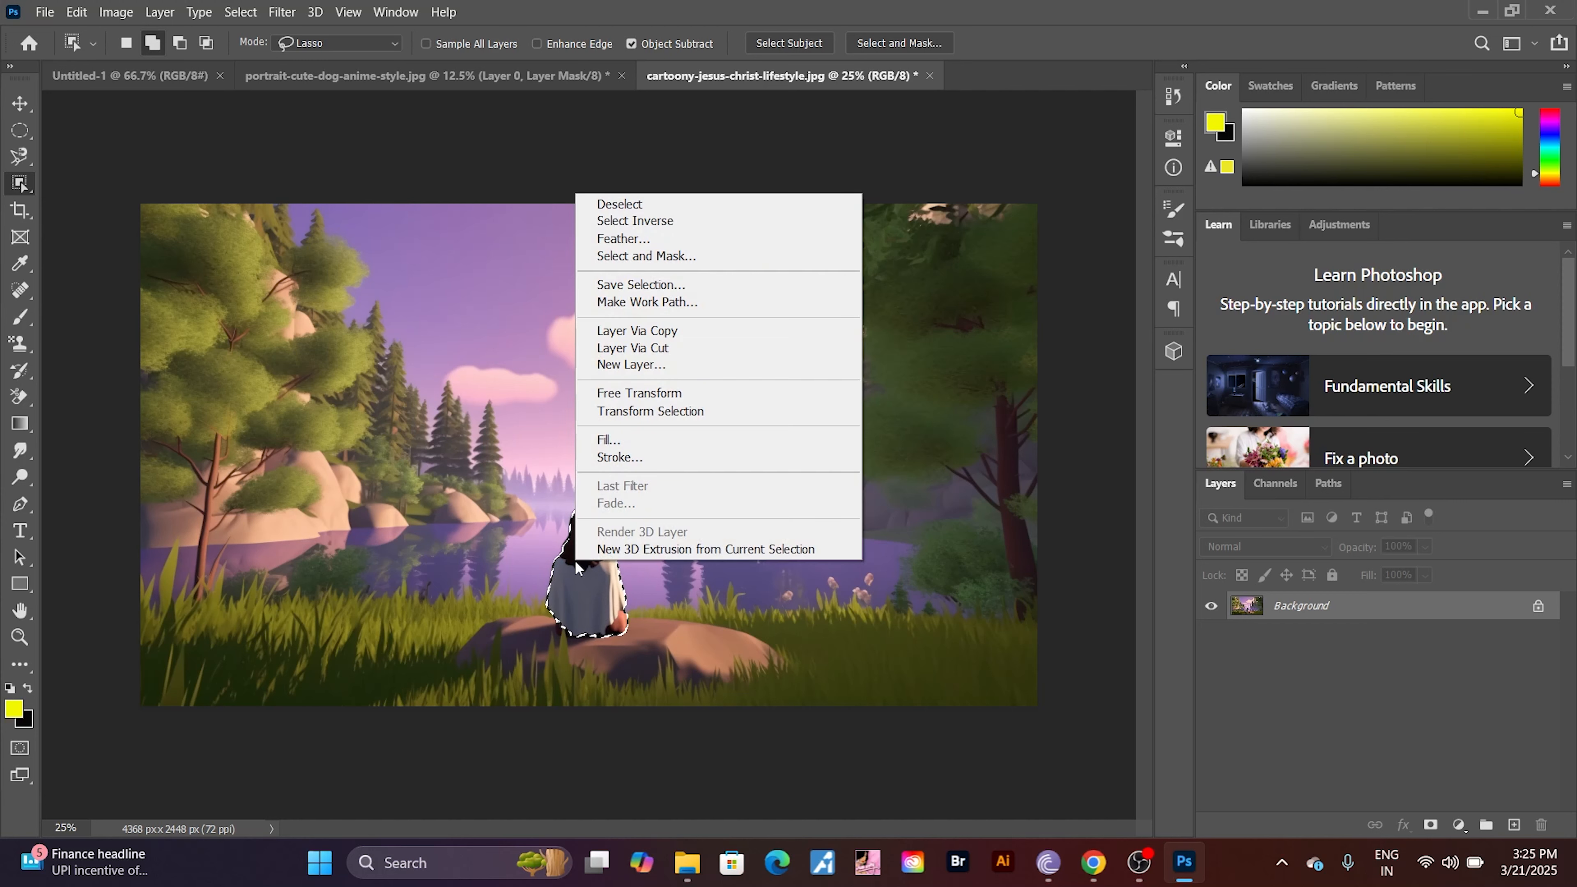
pyautogui.click(656, 286)
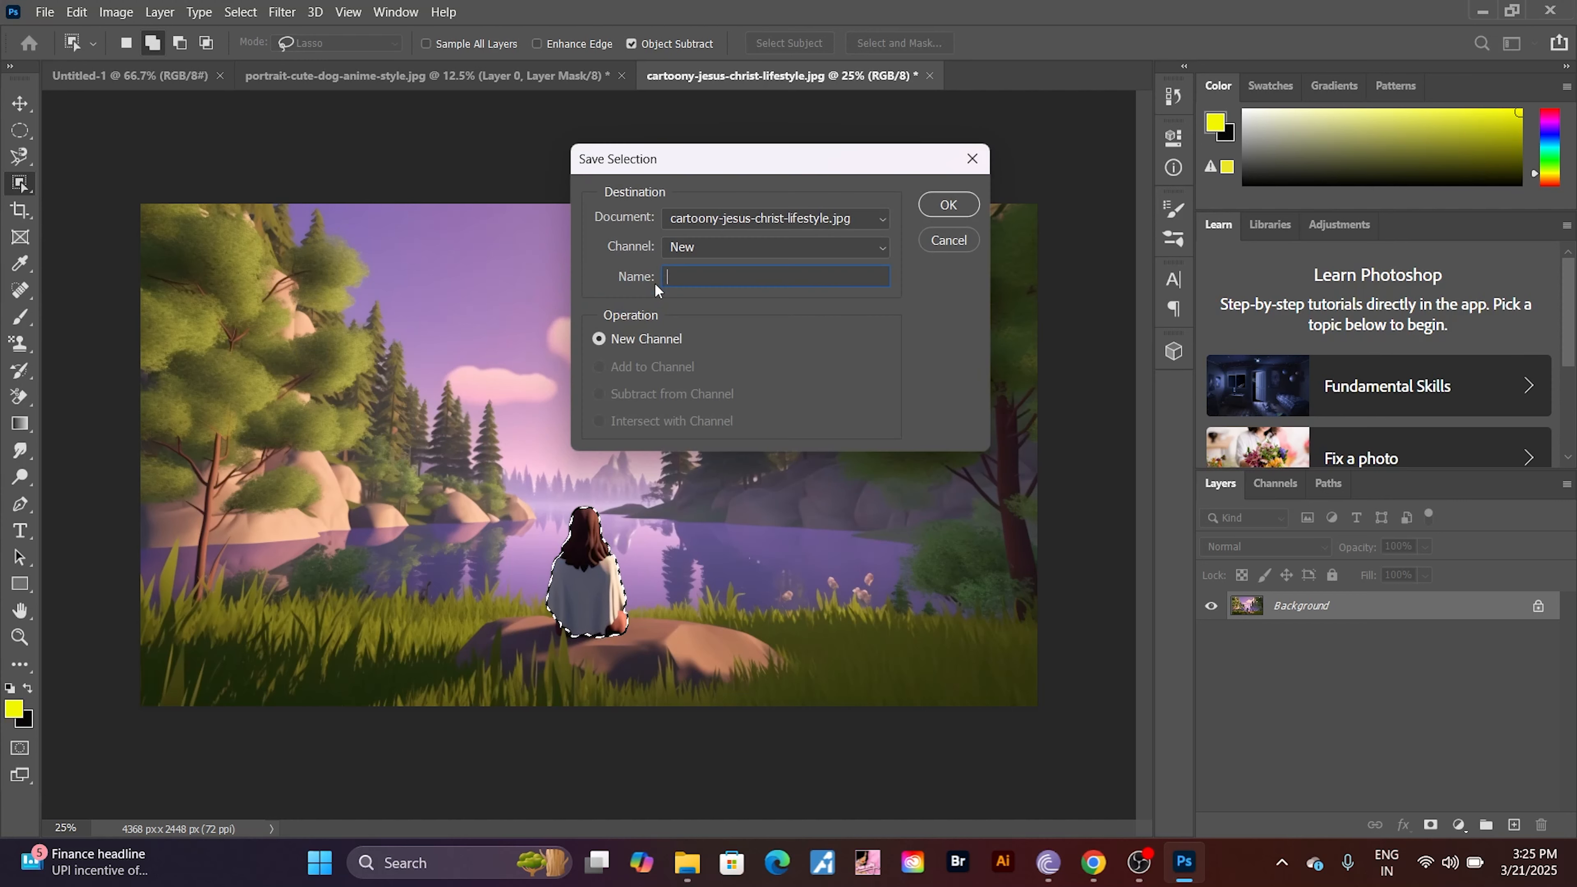
pyautogui.click(941, 212)
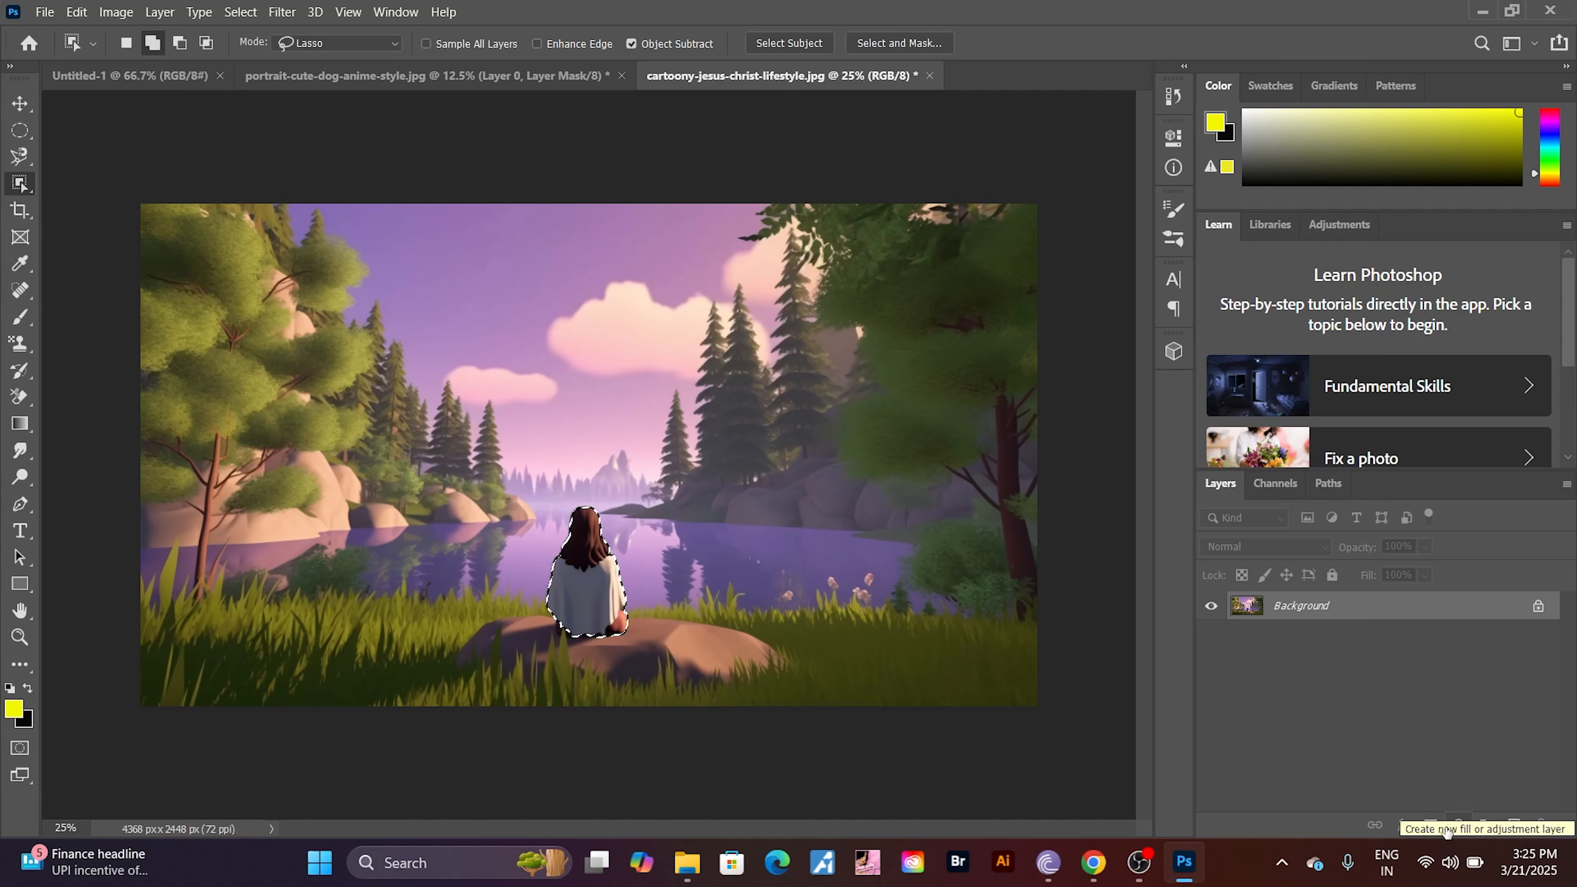
pyautogui.click(1428, 826)
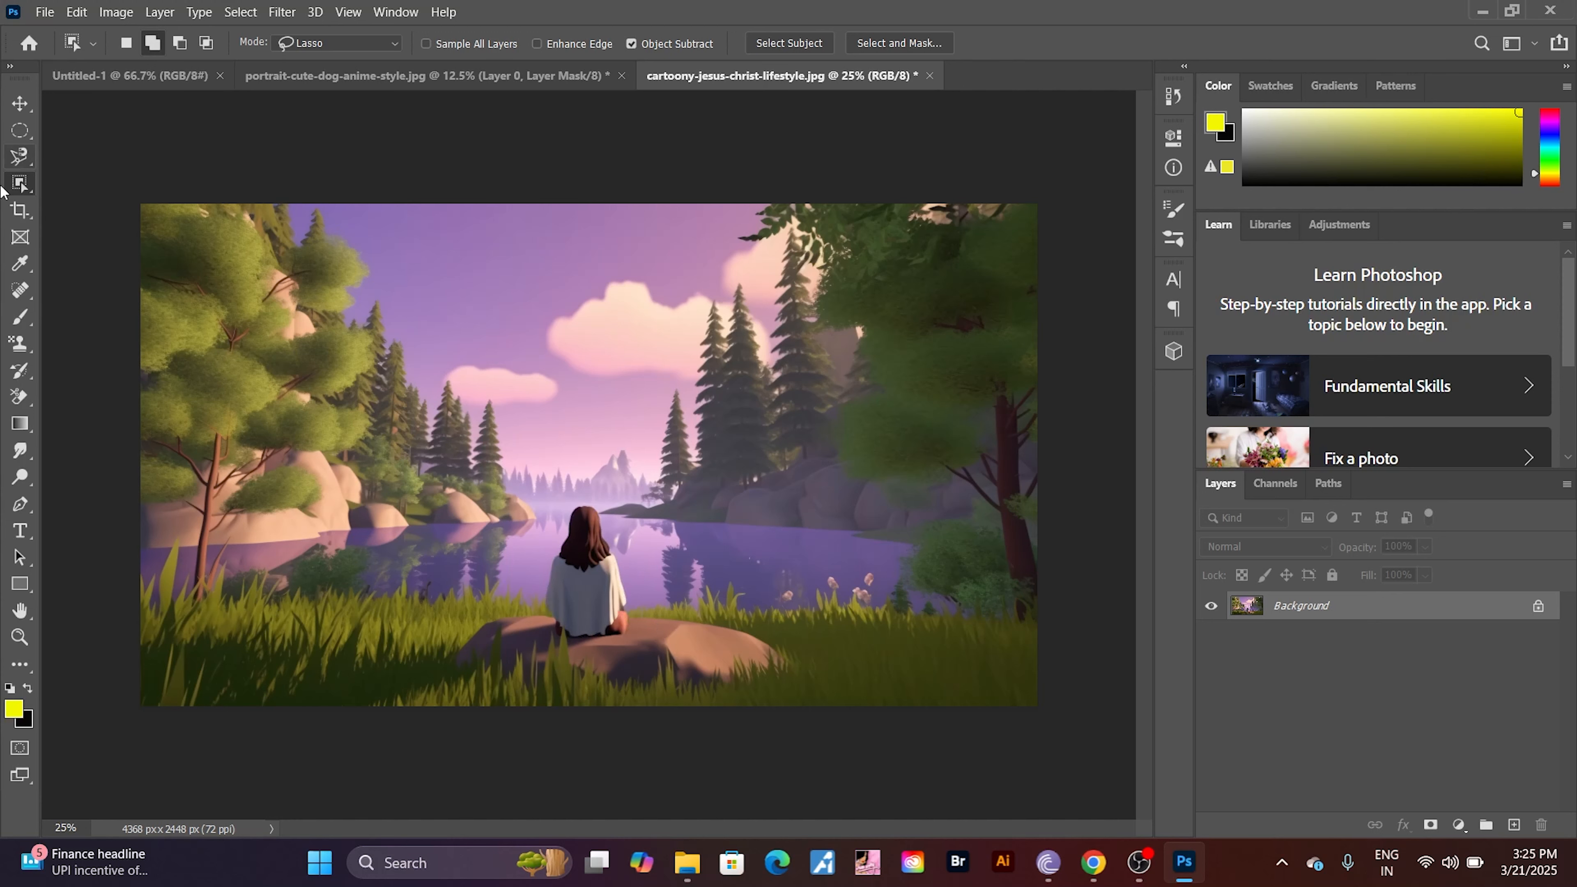
# - Select the whole seated woman, including her hair, shawl and feet, with the Quick Selection tool
pyautogui.rightClick(24, 187)
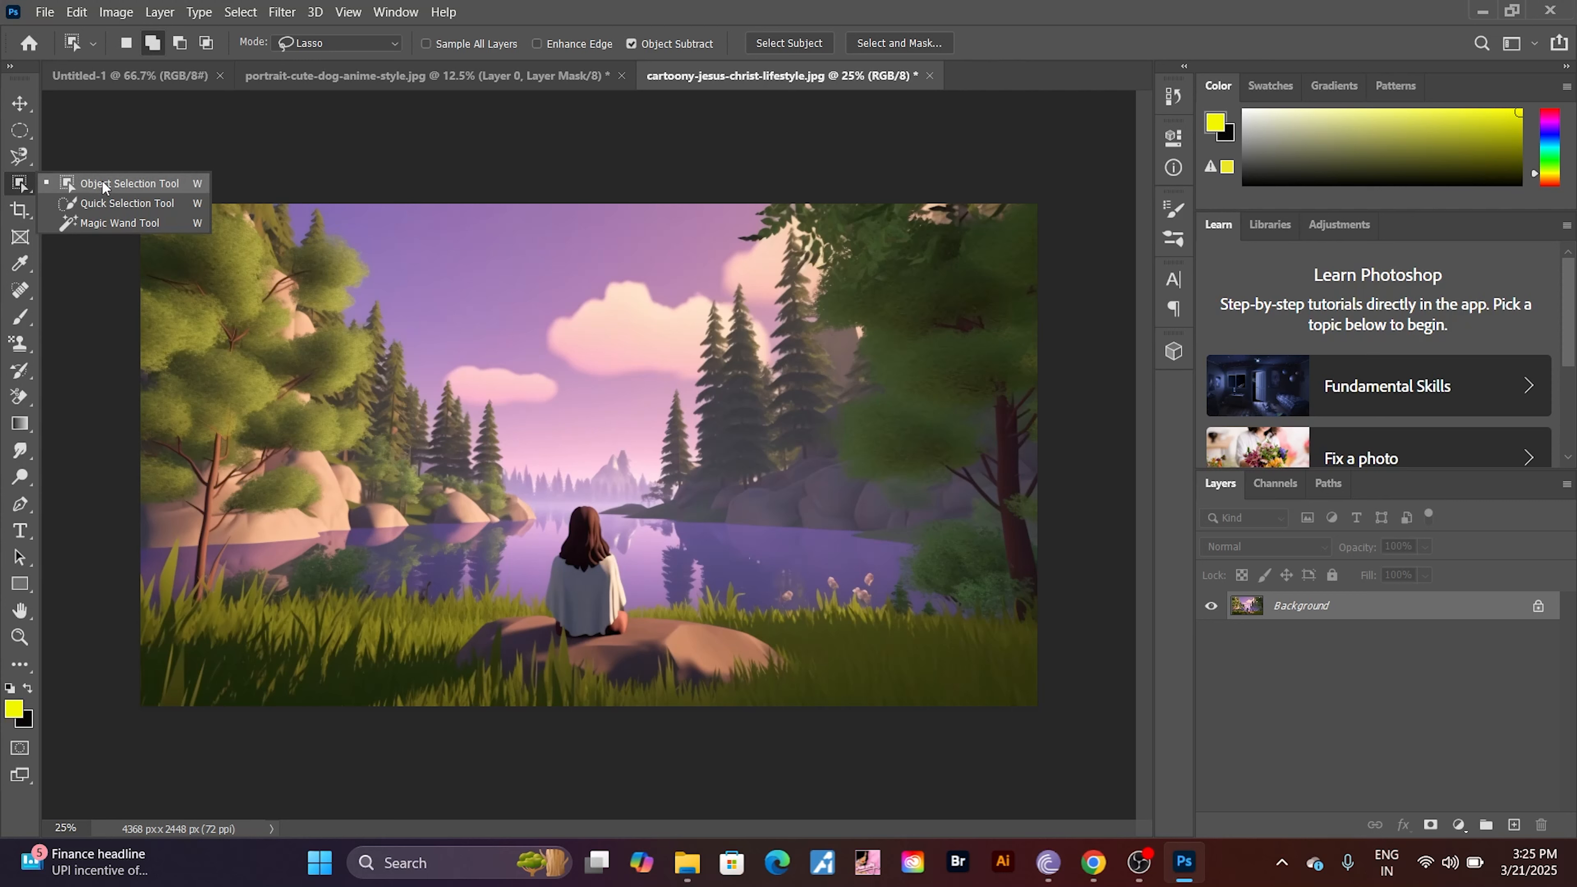
pyautogui.click(109, 205)
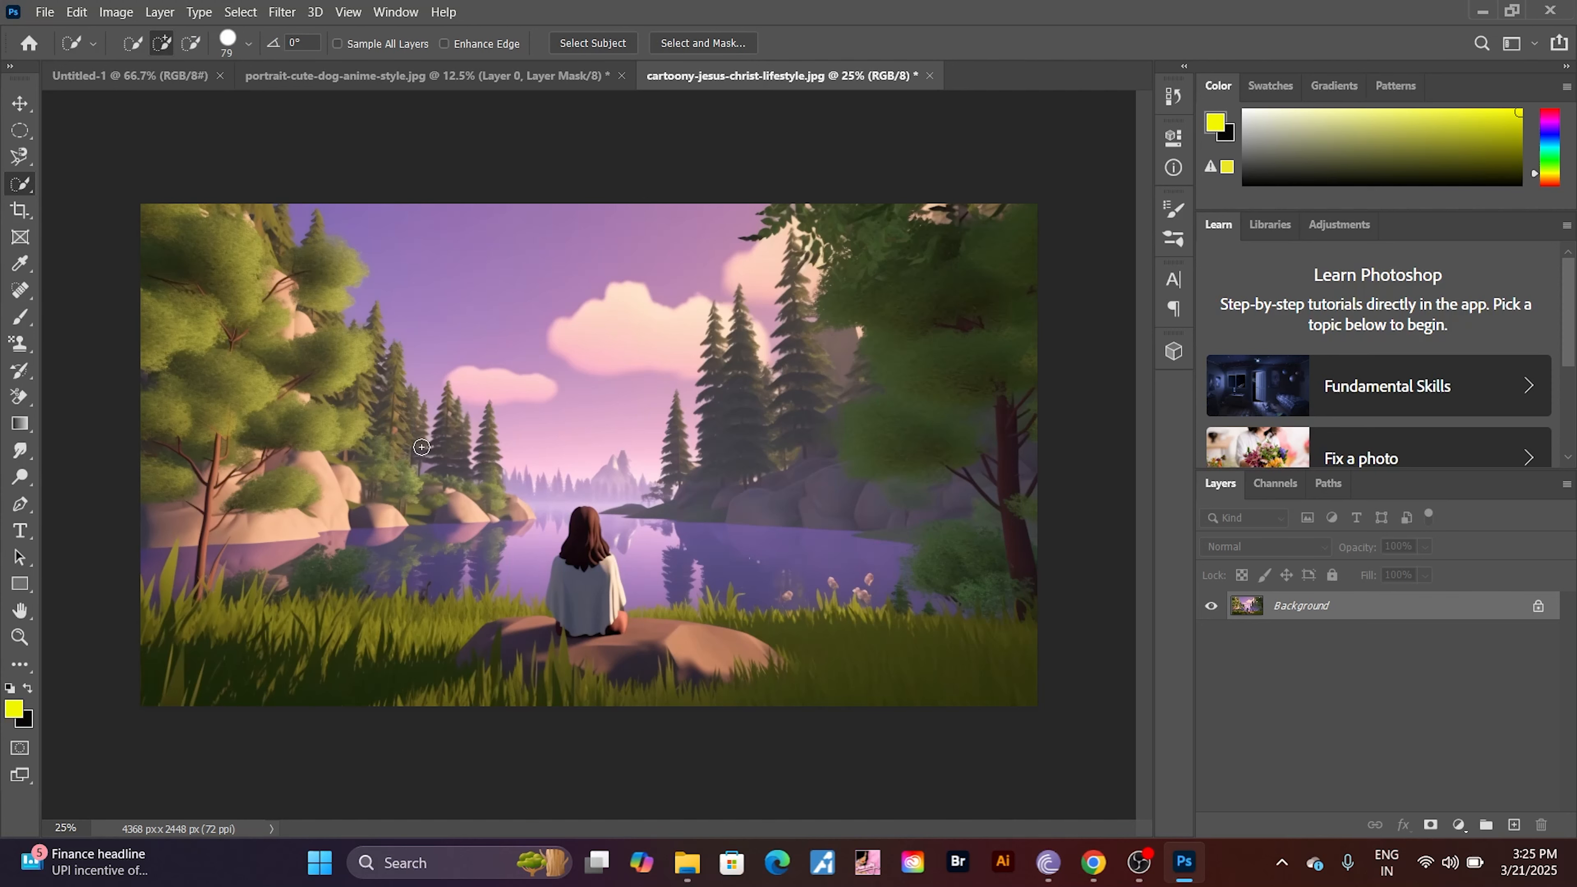
pyautogui.hotkey('ctrl', '+')
pyautogui.hotkey('ctrl', '+')
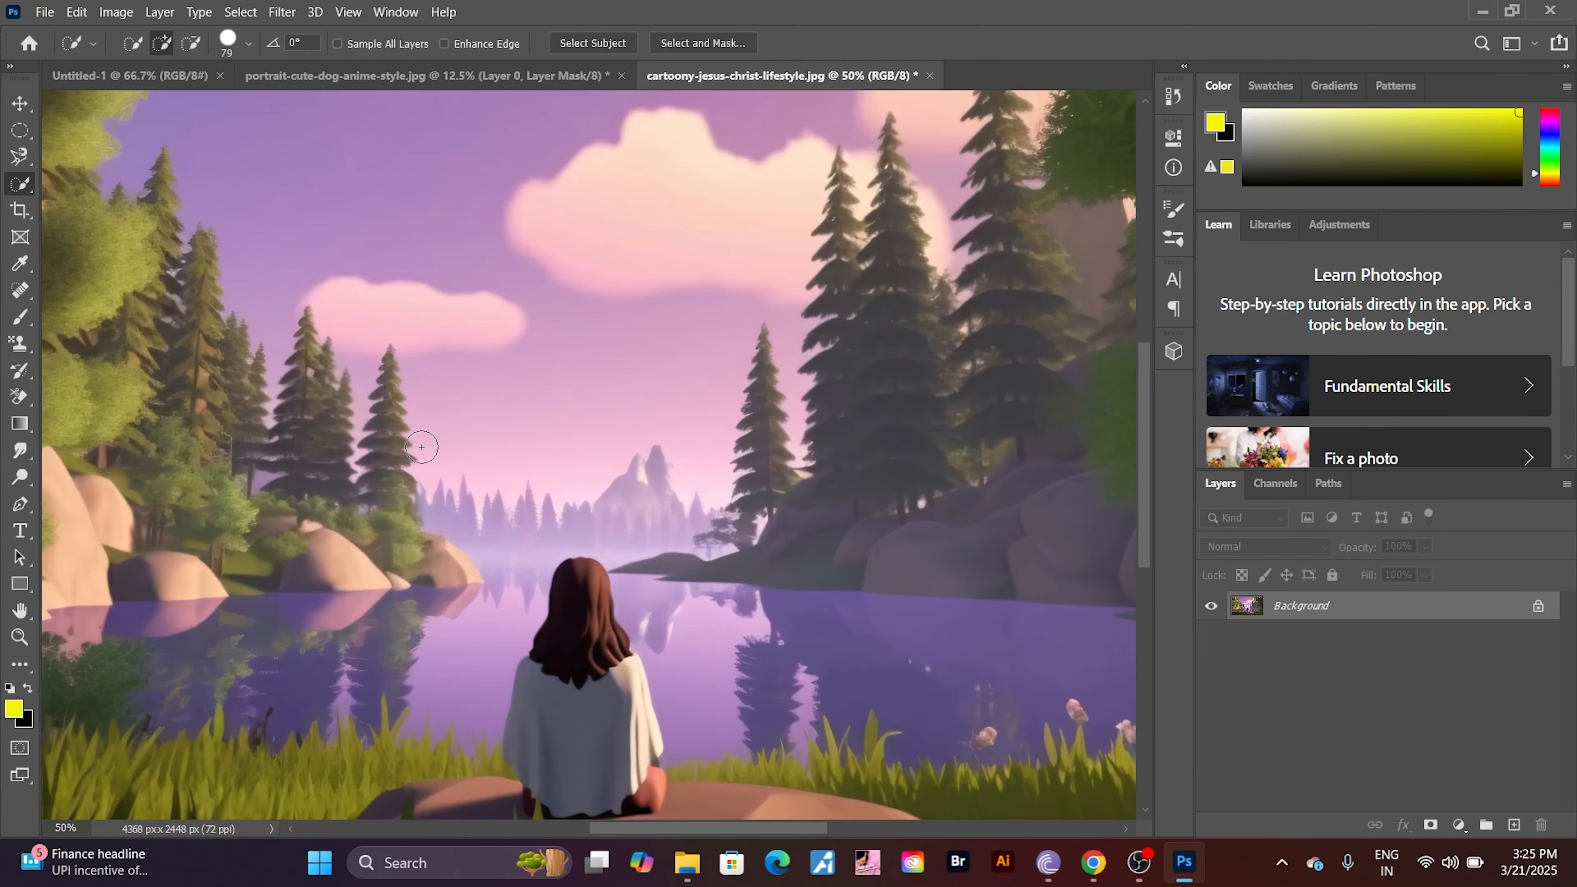
pyautogui.scroll(-3, 655, 506)
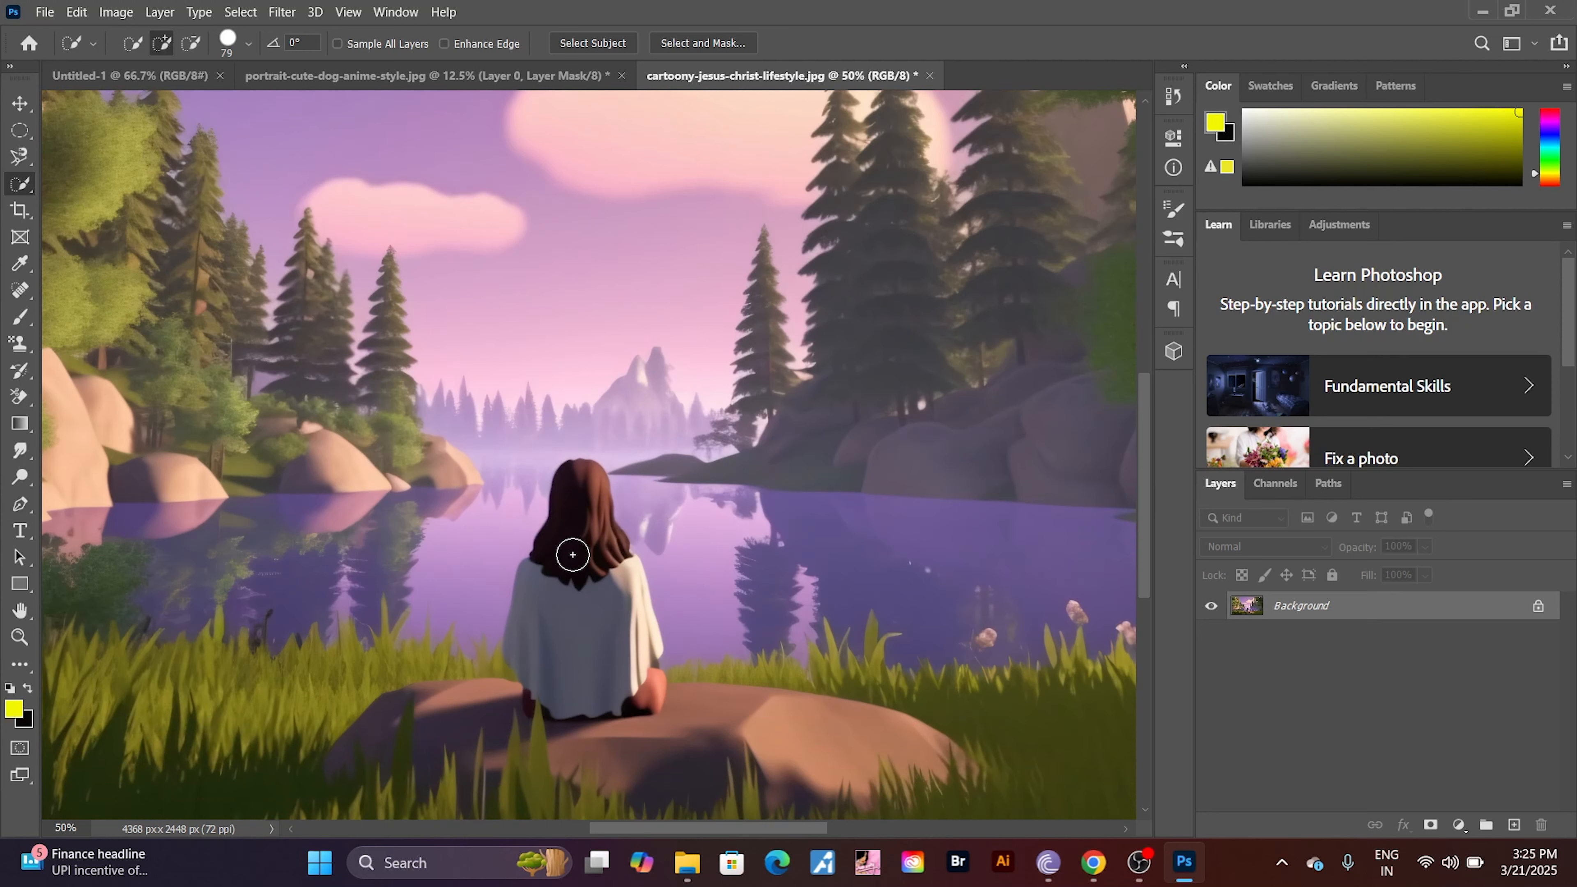
pyautogui.click(570, 604)
pyautogui.moveTo(579, 556); pyautogui.dragTo(636, 632)
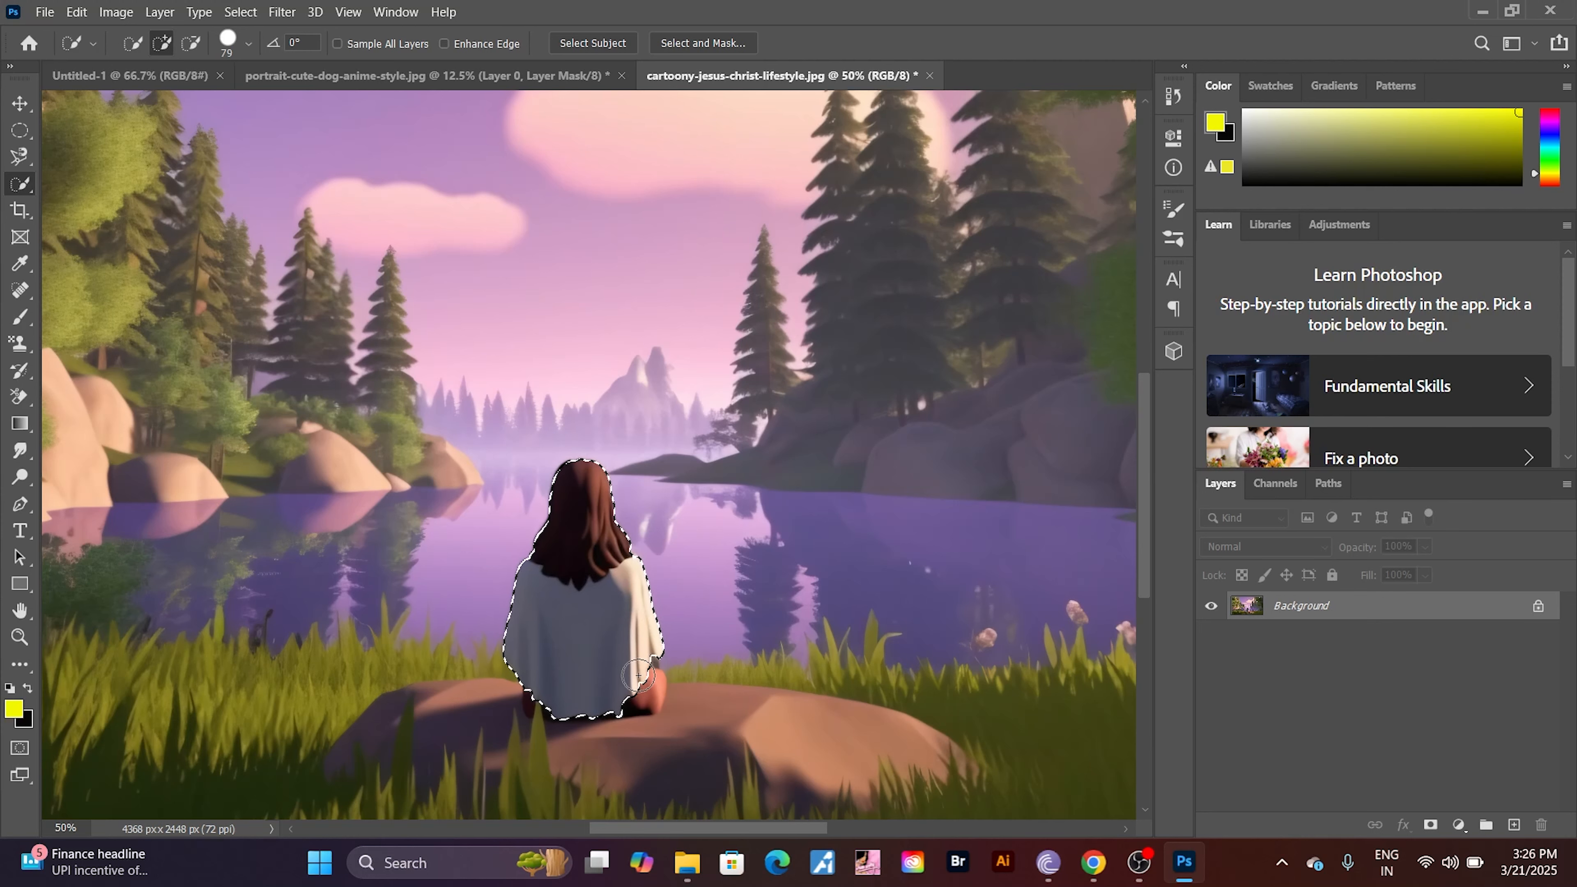
pyautogui.click(649, 690)
pyautogui.click(538, 694)
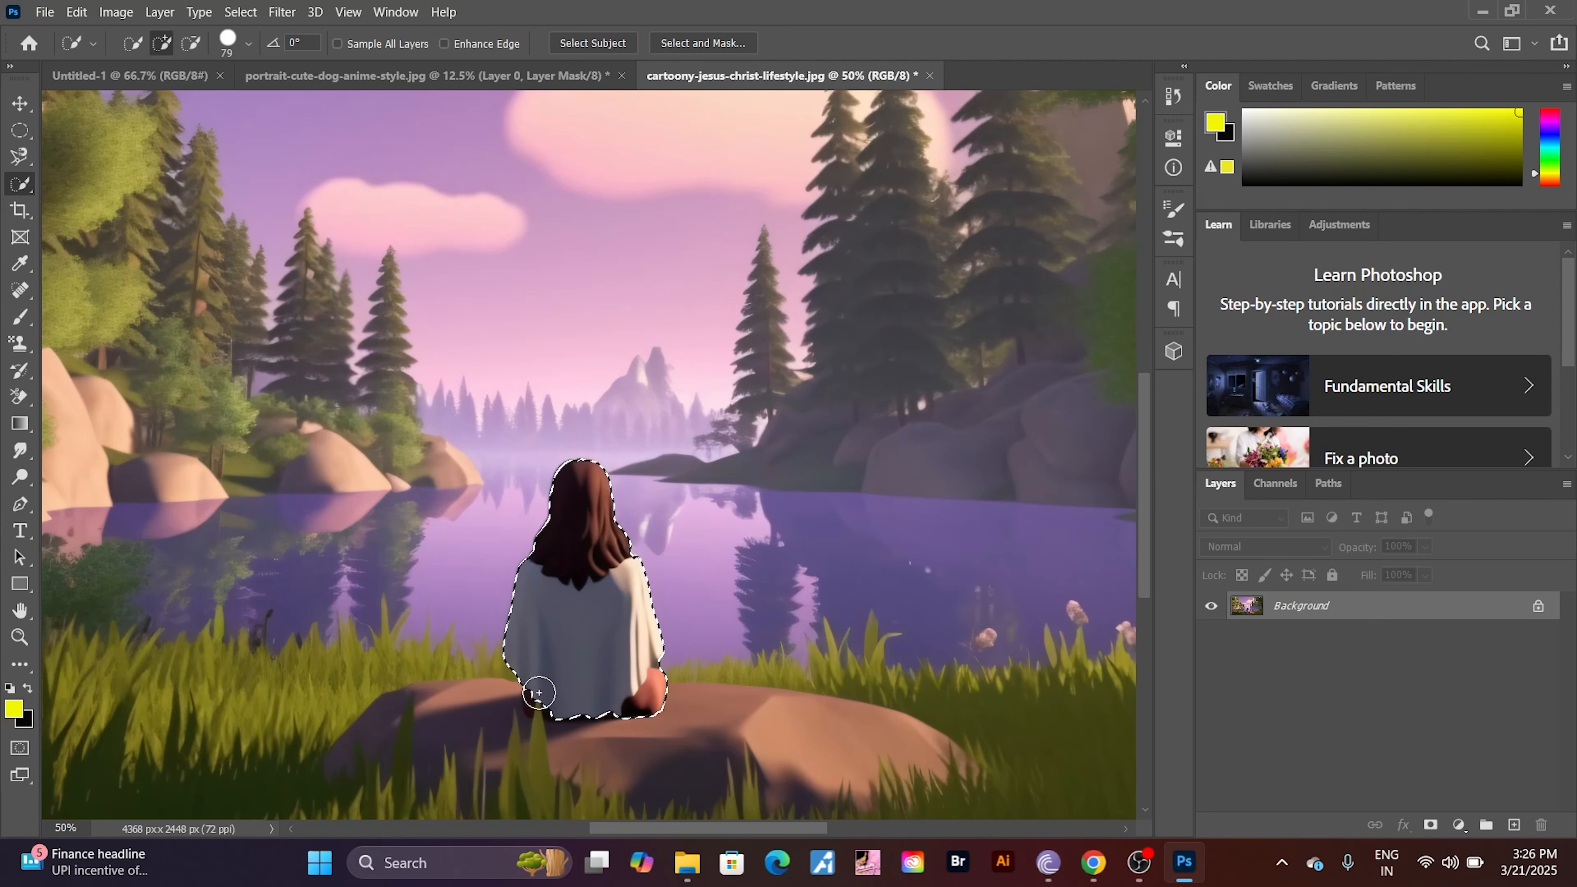
# - Save the Quick Selection of the woman as a new channel in the same document, leaving the name empty
pyautogui.rightClick(577, 627)
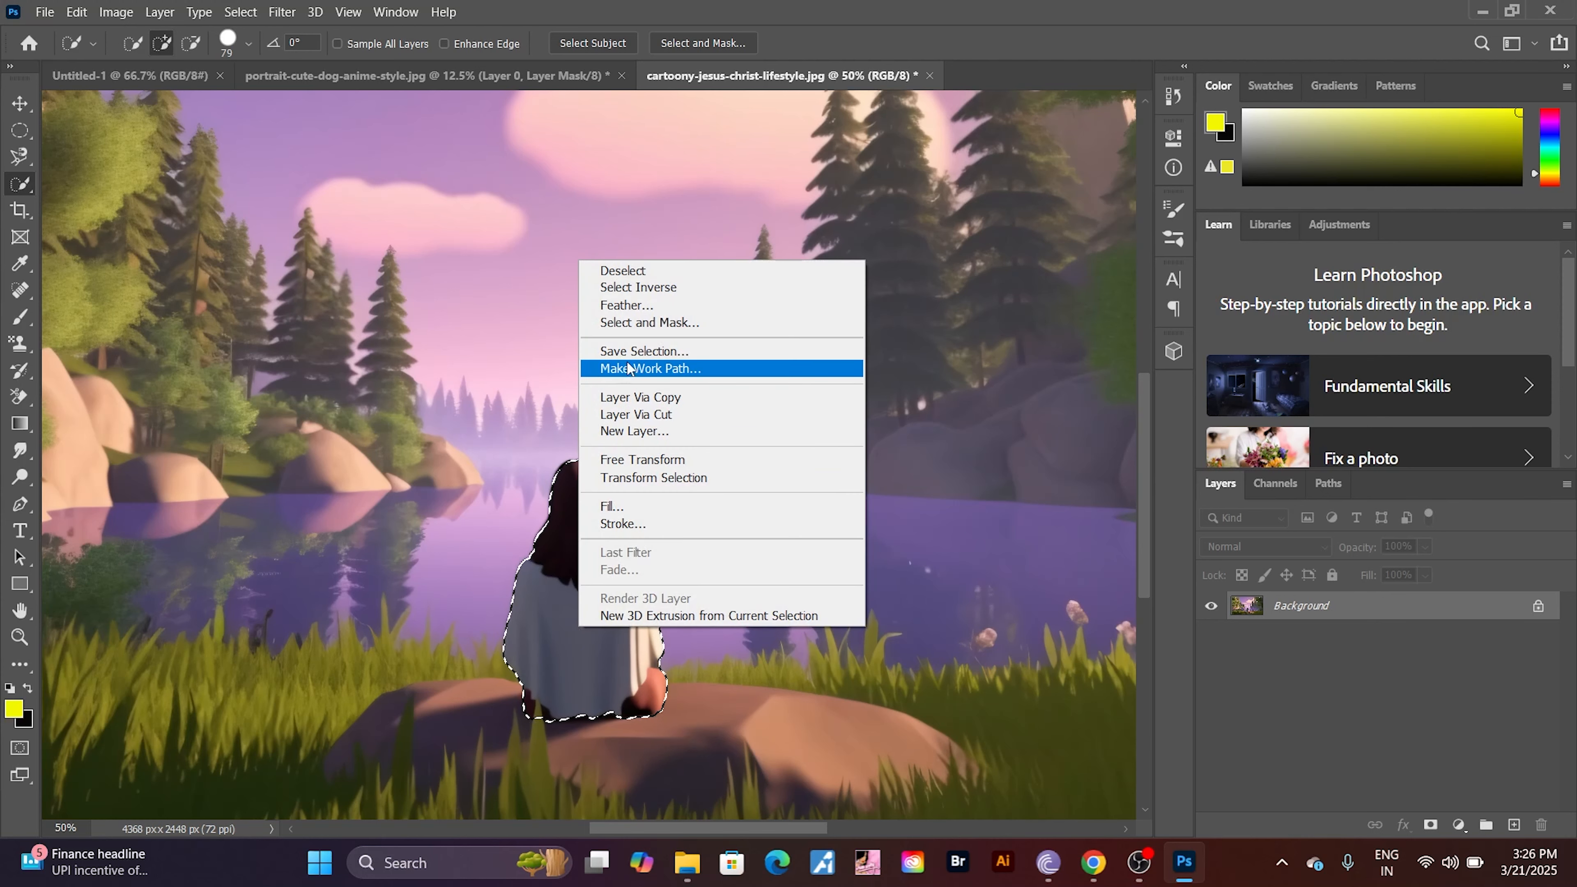
pyautogui.click(640, 351)
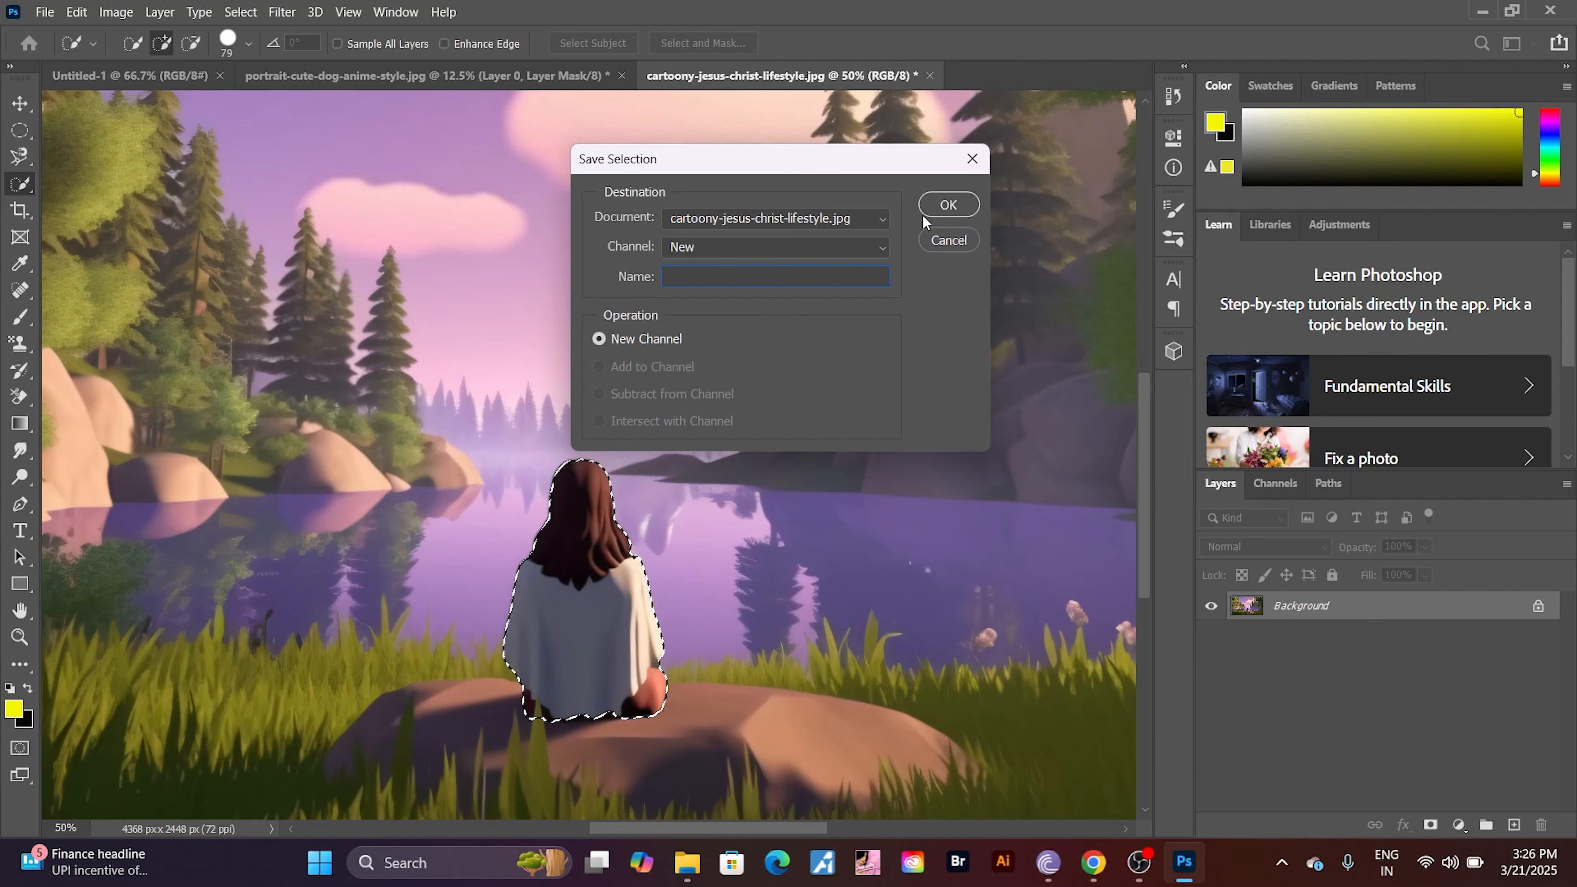
pyautogui.click(949, 204)
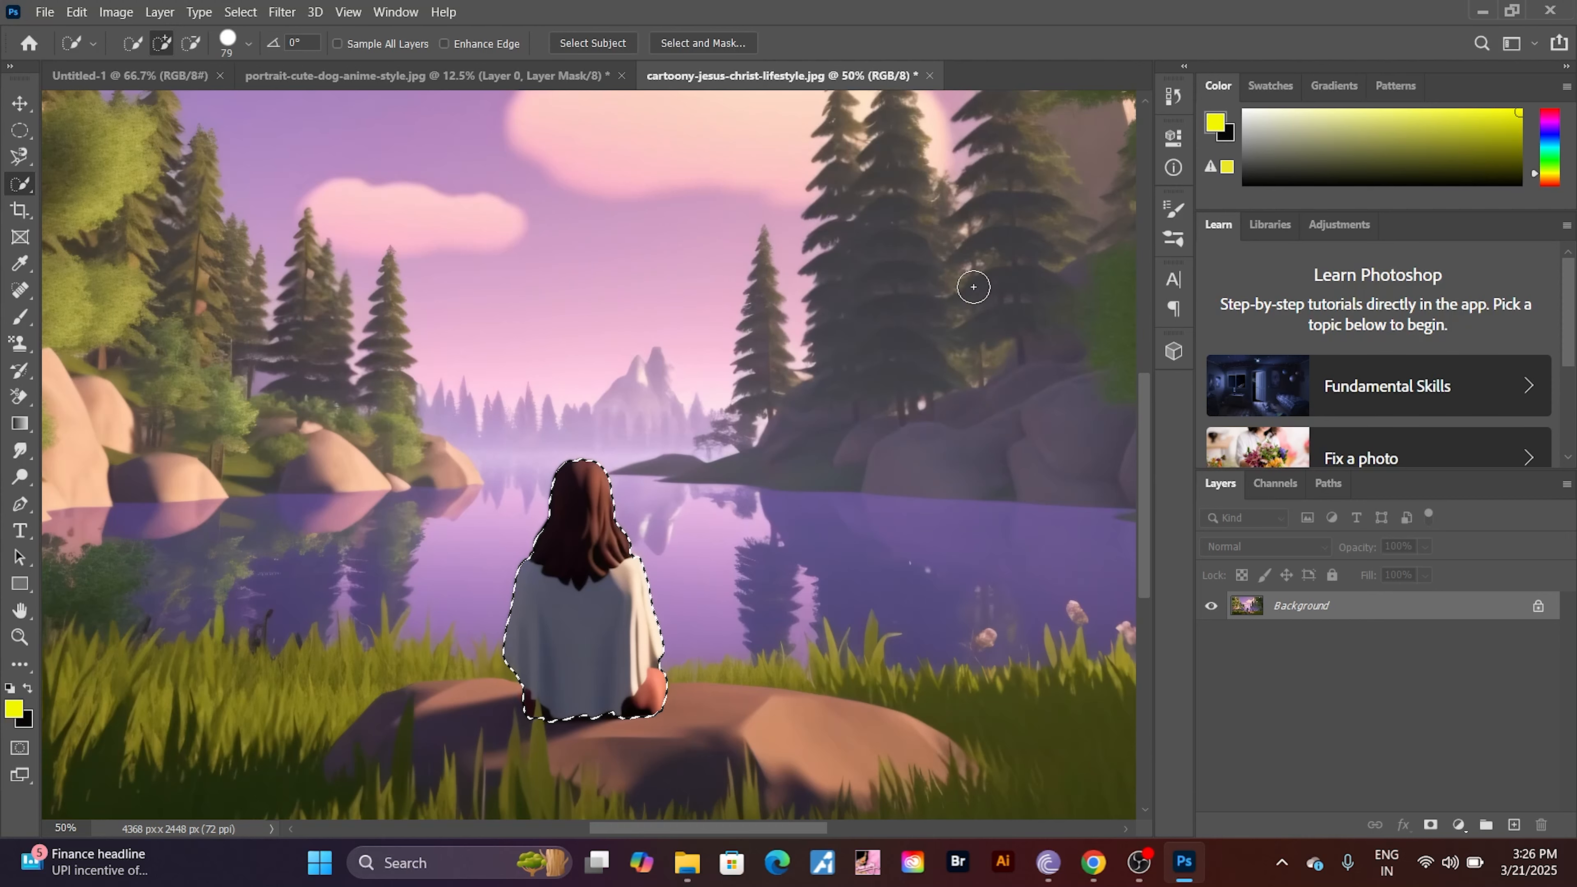
# - Mask the image down to the selected woman, undo the layer mask, and clear the selection
pyautogui.click(1431, 825)
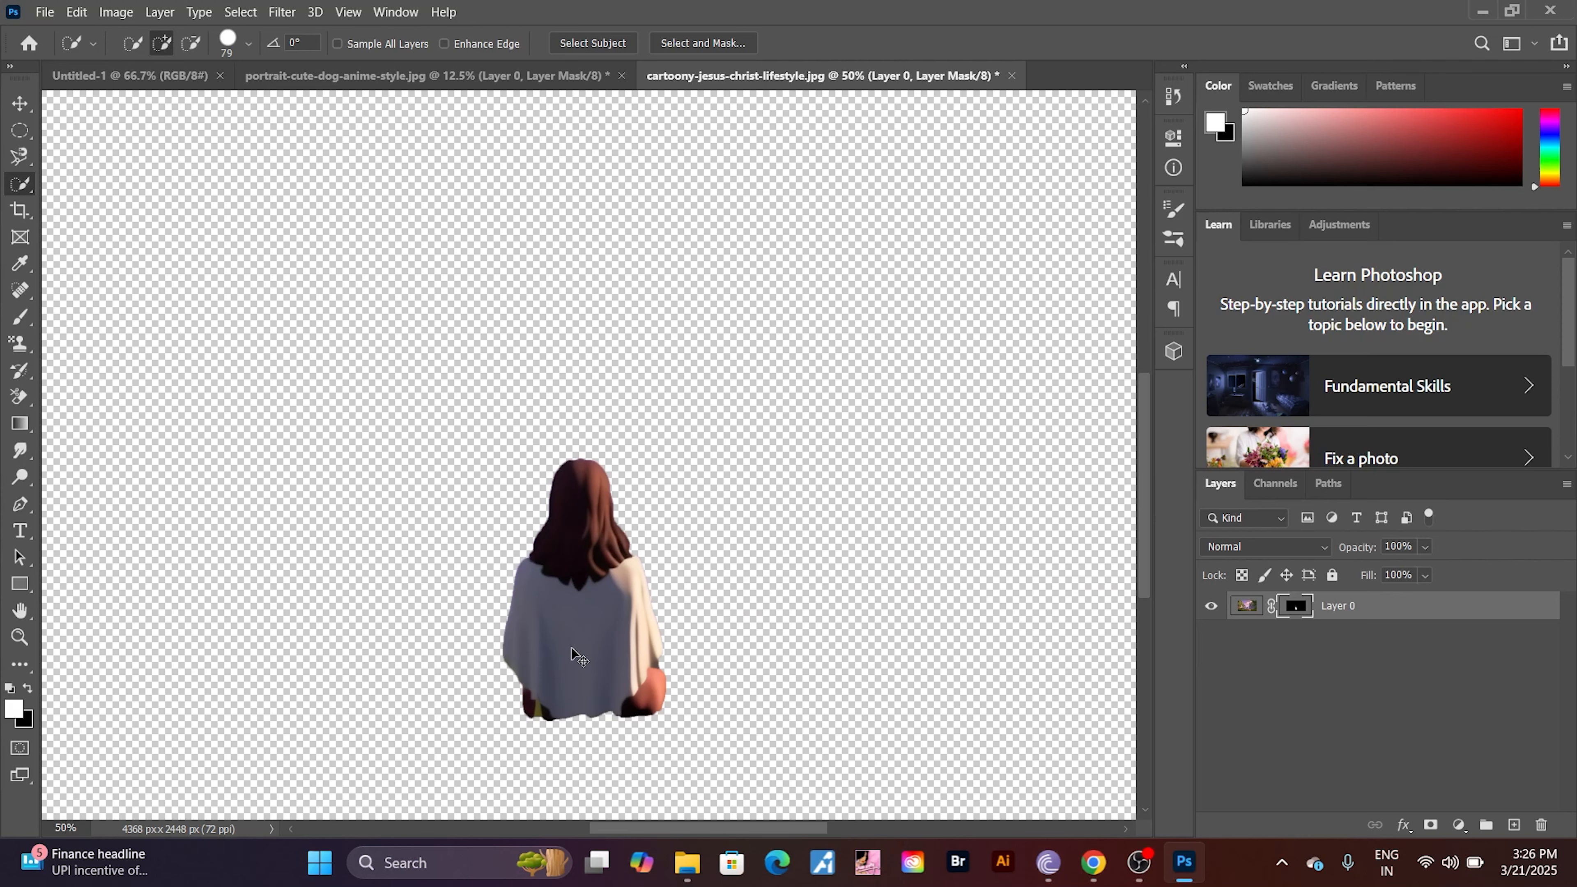
pyautogui.hotkey('ctrl', 'z')
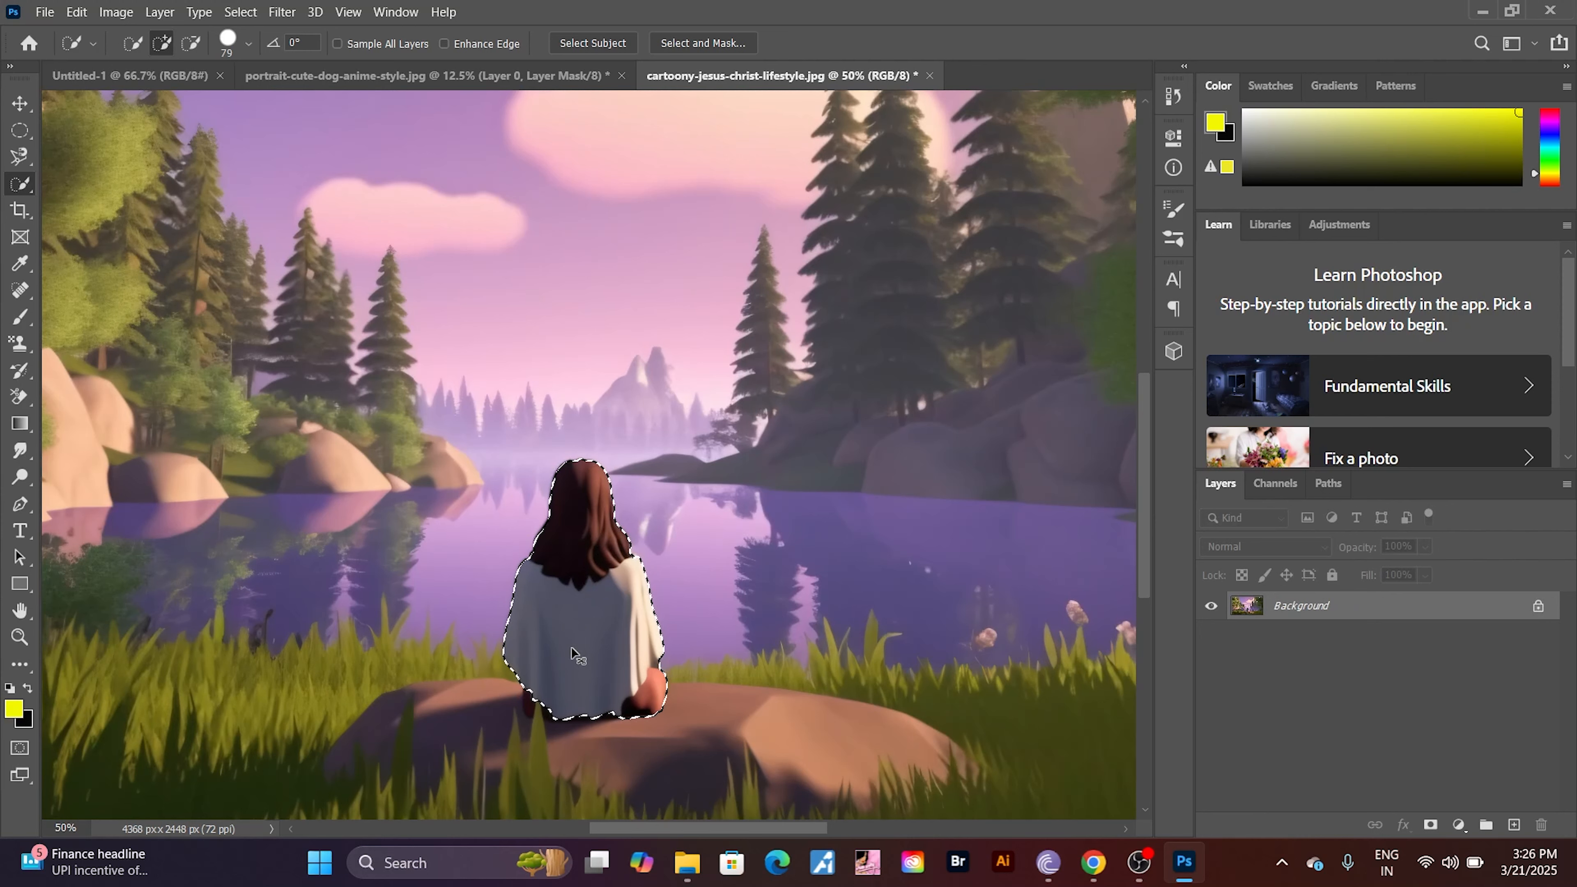
pyautogui.click(572, 647)
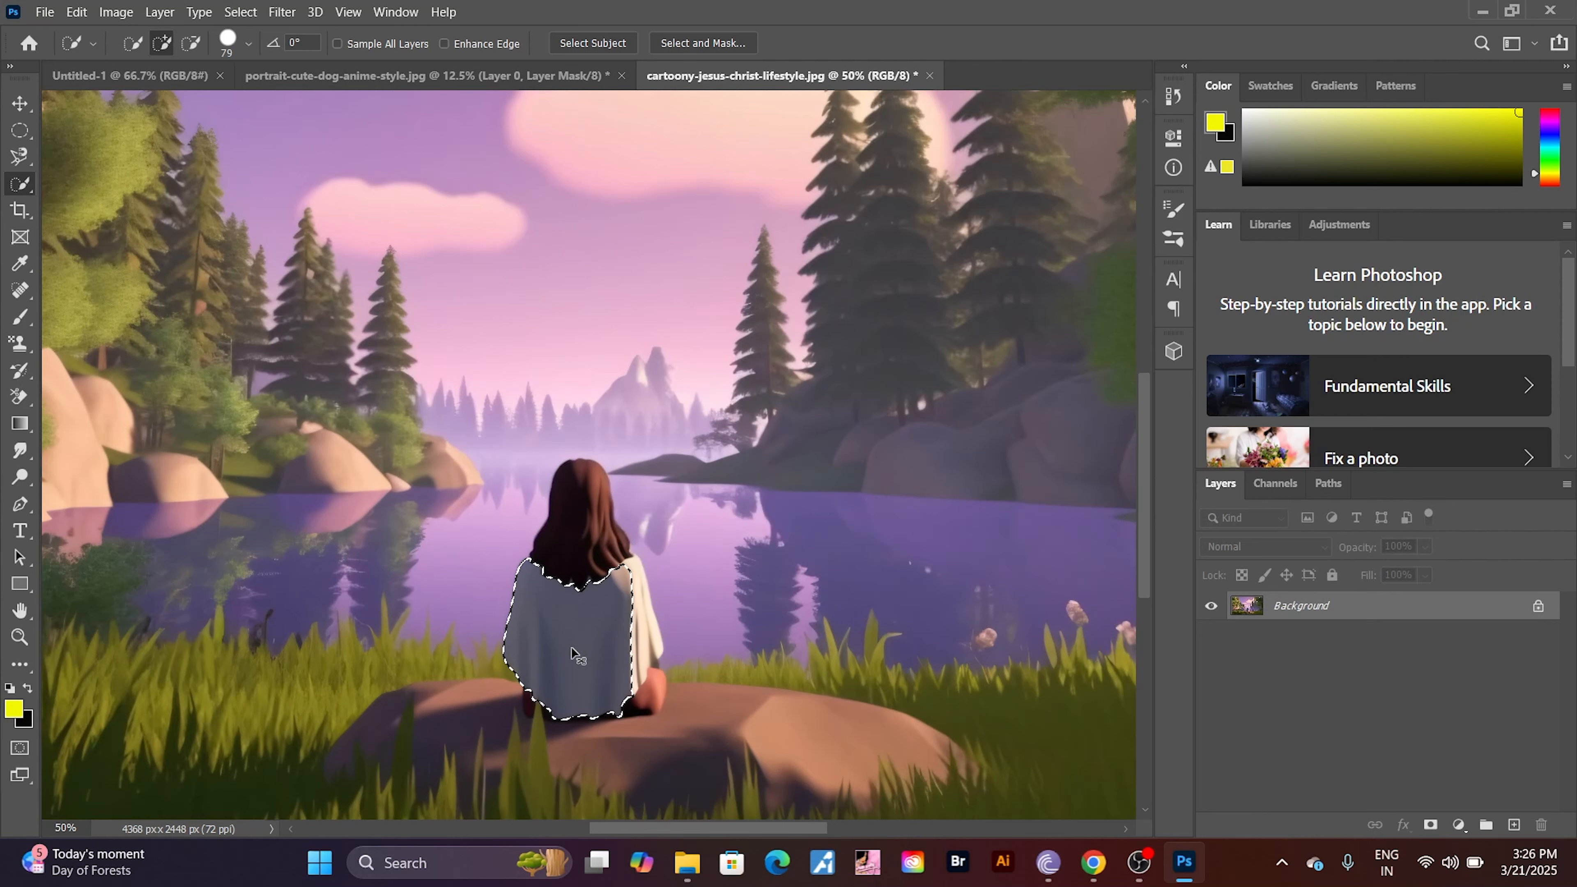
pyautogui.hotkey('ctrl', 'd')
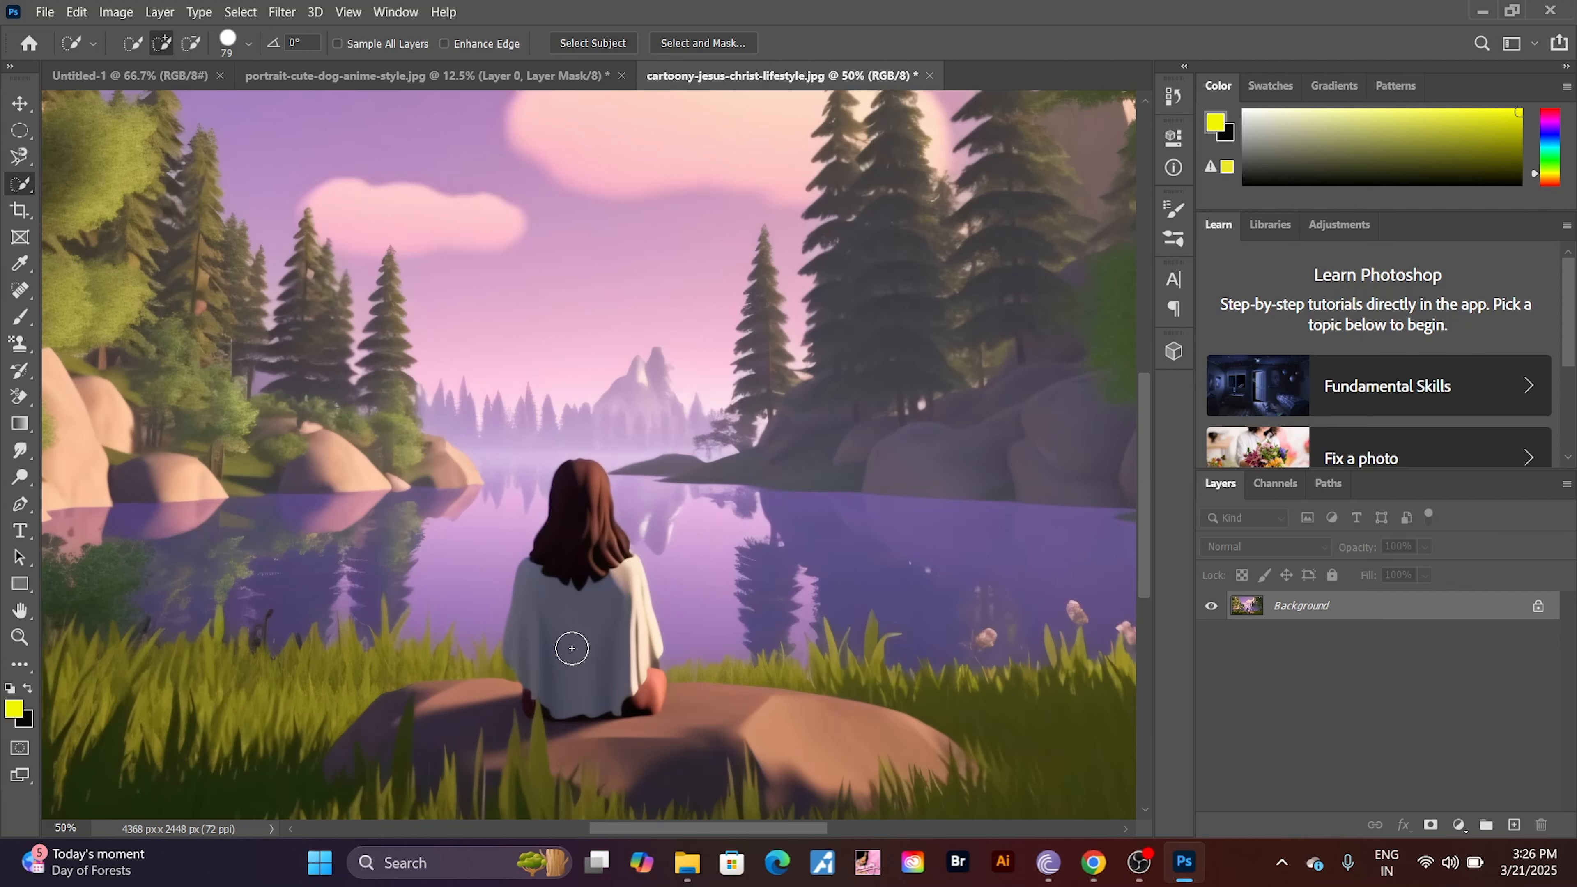
# - Select the large pink cloud with the Magic Wand tool, and replace that selection with the small pink cloud
pyautogui.hotkey('ctrl', '-')
pyautogui.hotkey('ctrl', '-')
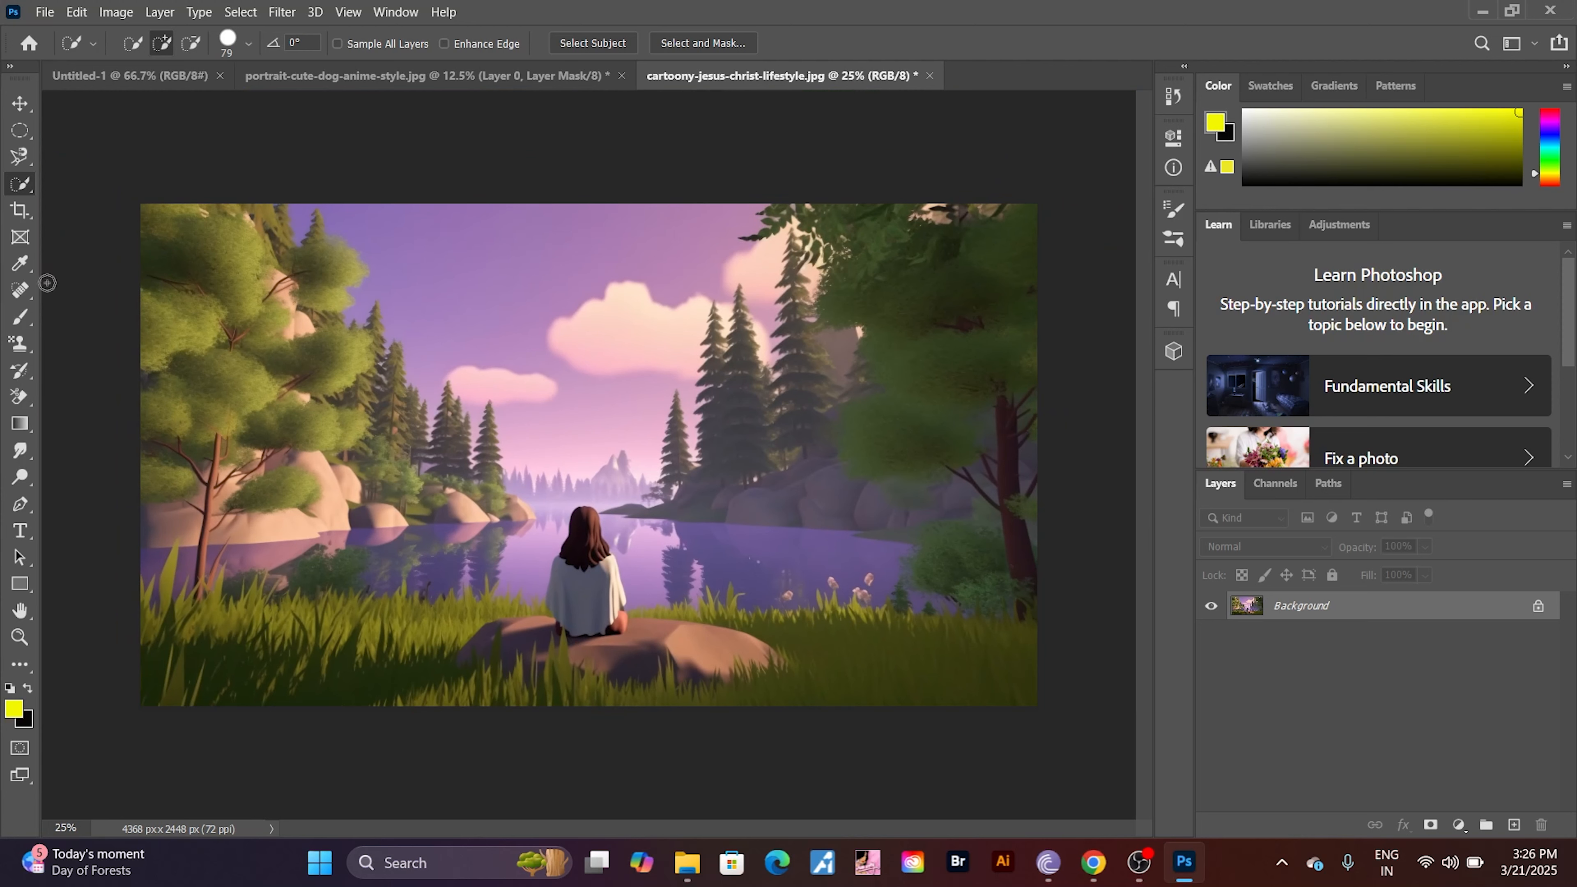
pyautogui.rightClick(17, 184)
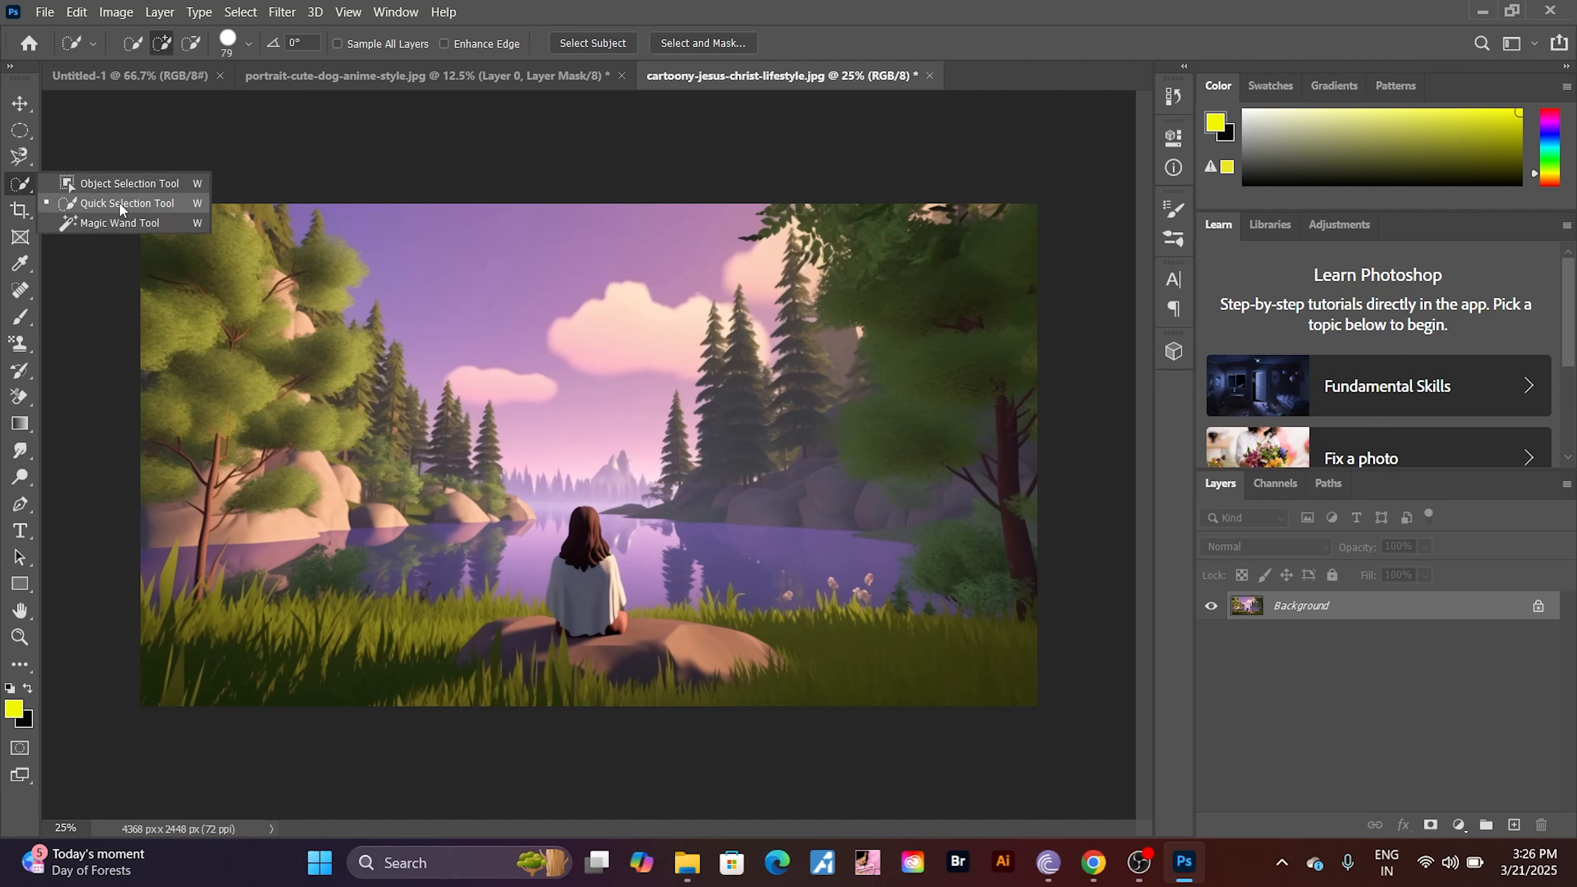
pyautogui.click(129, 224)
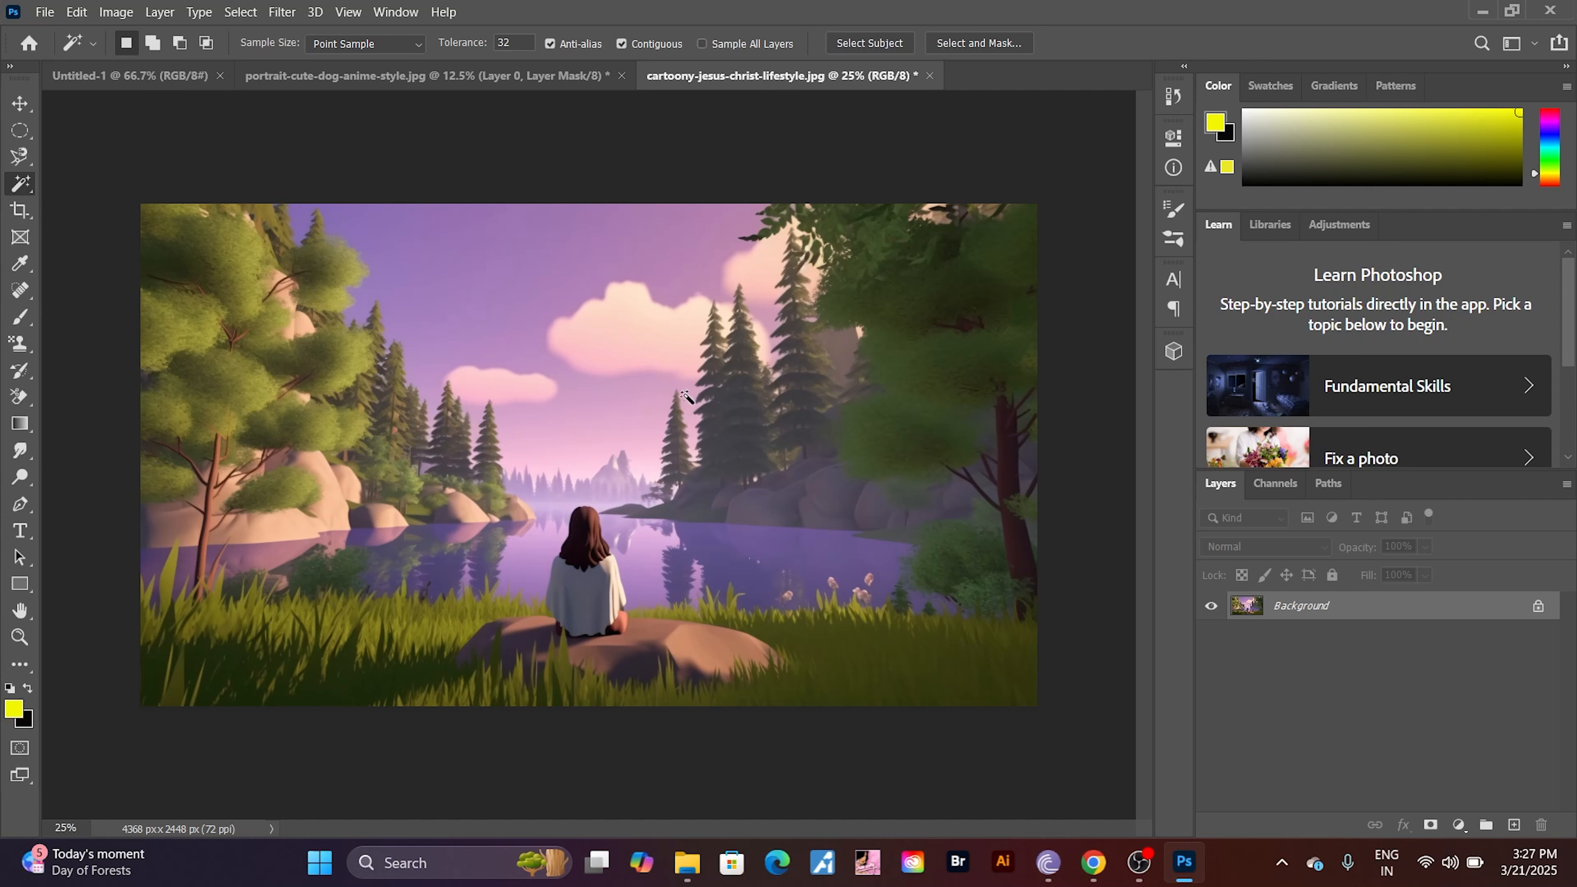
pyautogui.click(654, 331)
pyautogui.click(478, 383)
# - Save the small cloud's selection as a new channel and mask the image down to that cloud
pyautogui.rightClick(479, 390)
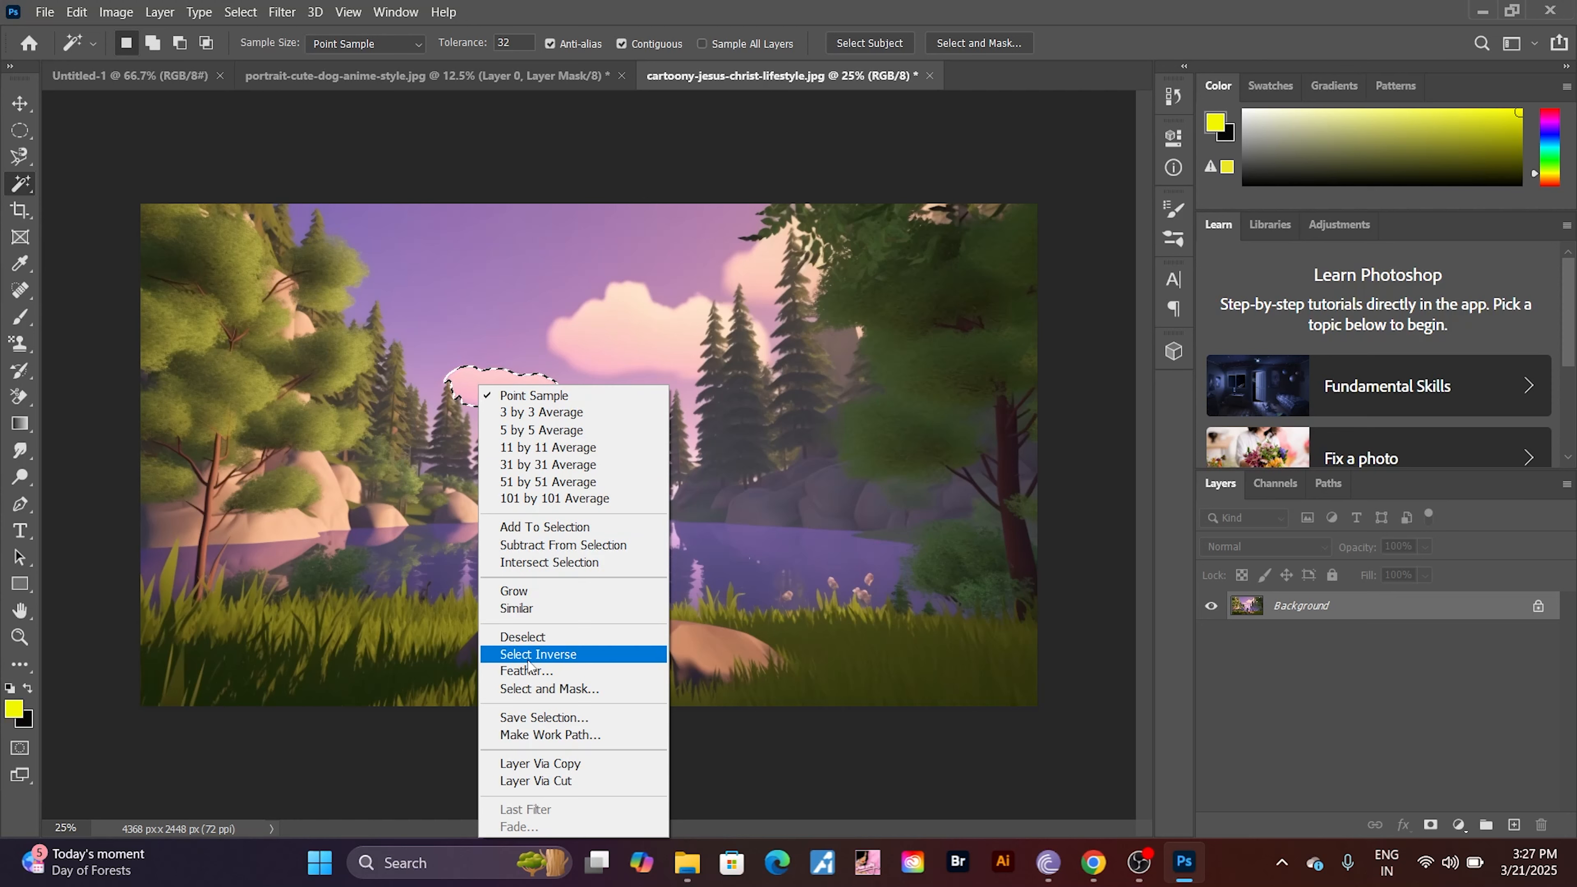
pyautogui.click(541, 721)
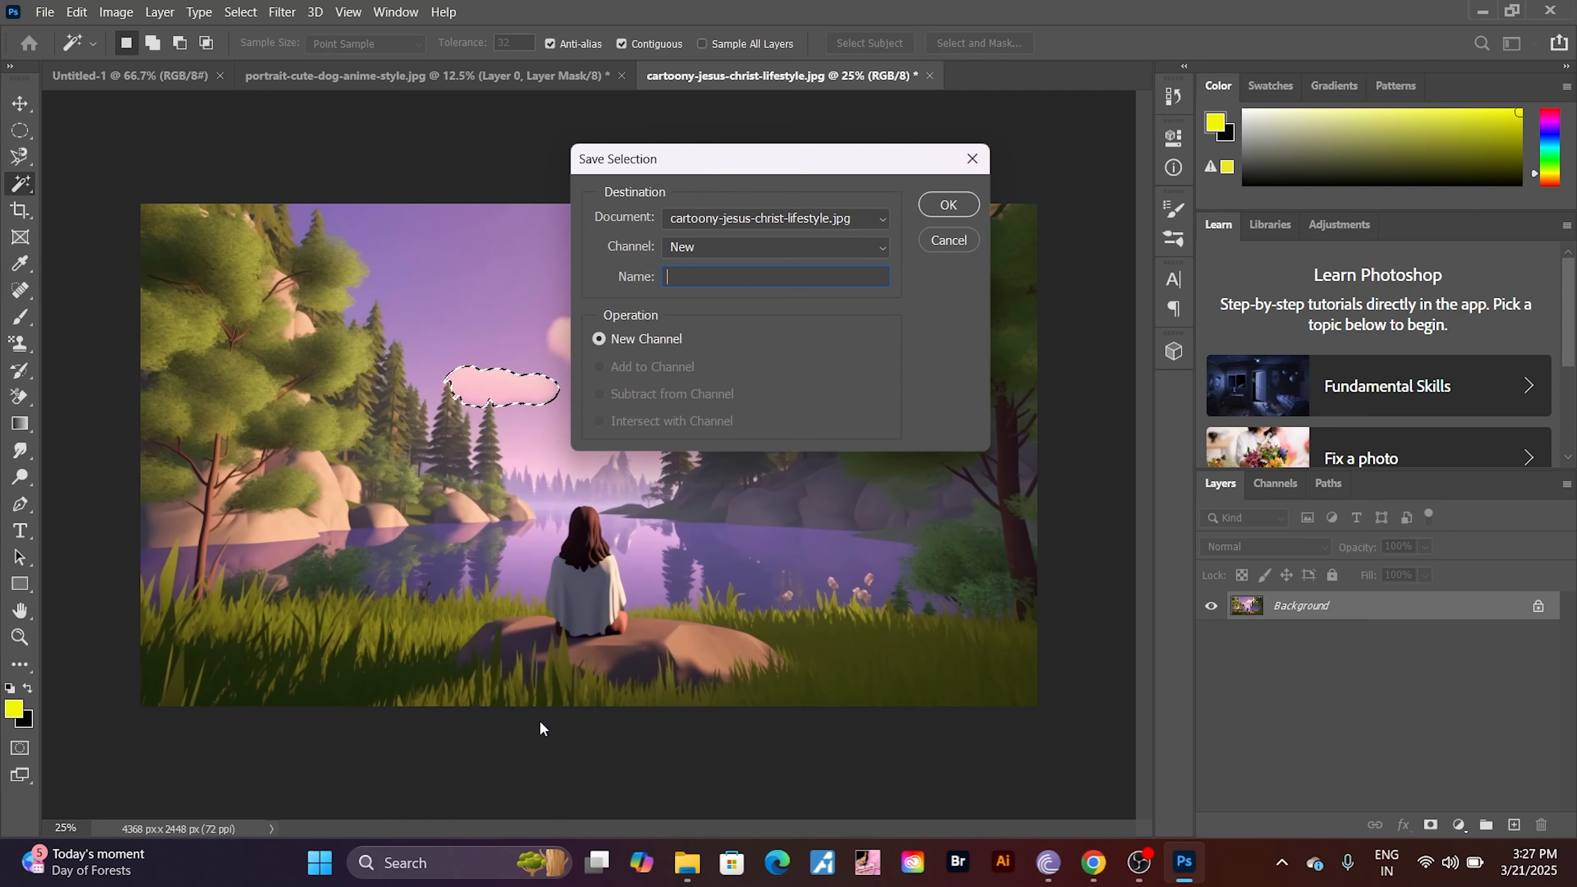
pyautogui.click(940, 211)
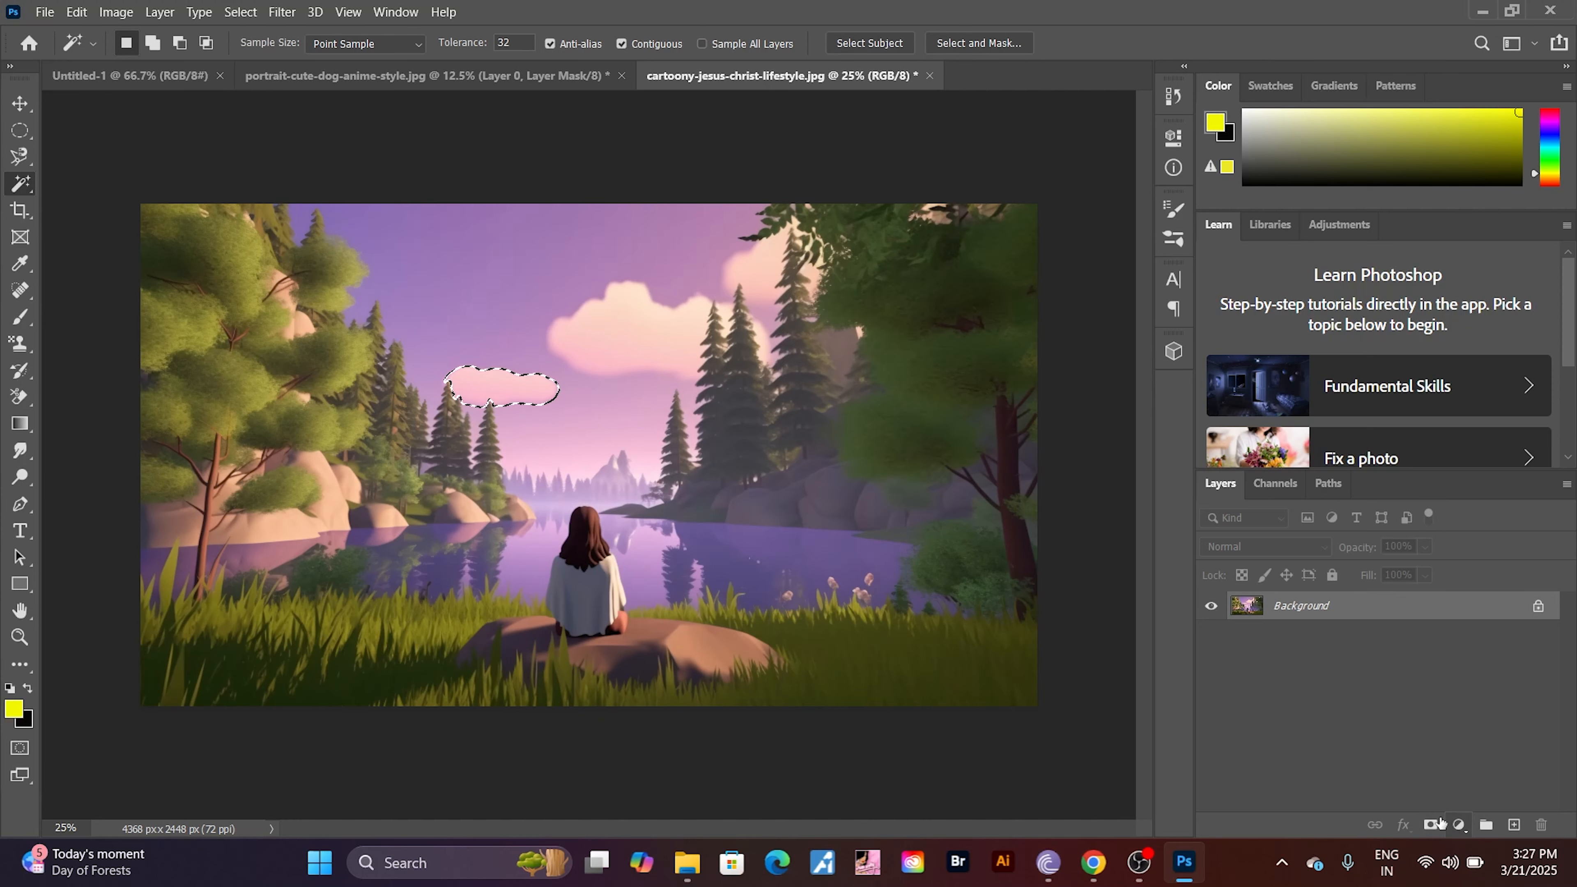
pyautogui.click(1431, 825)
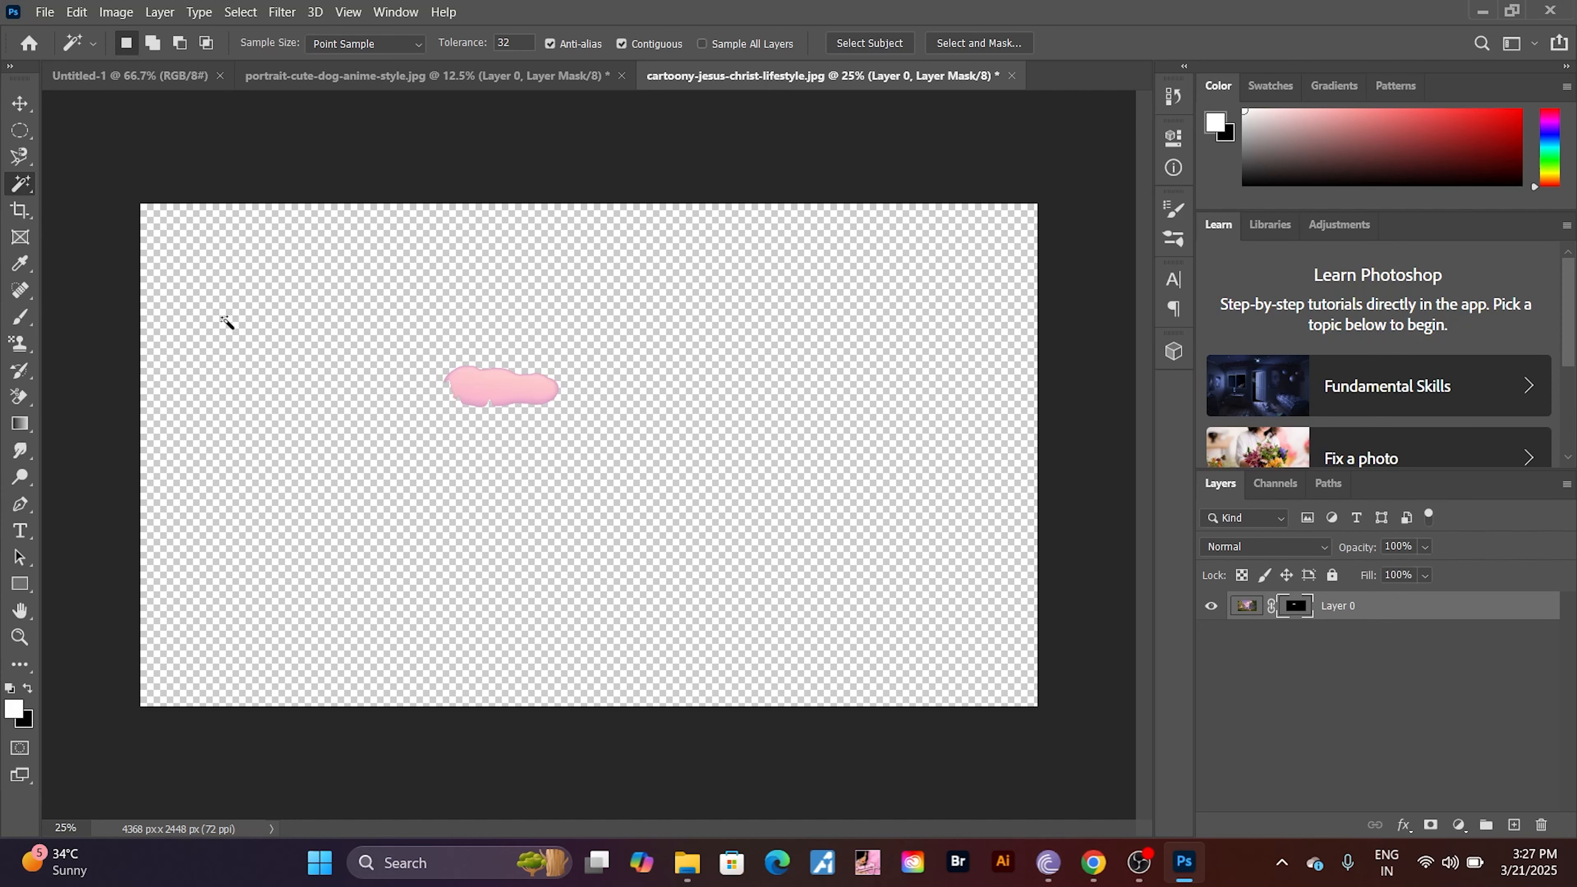
# - Undo back to the large cloud's selection, removing the layer mask, and deselect it
pyautogui.rightClick(28, 191)
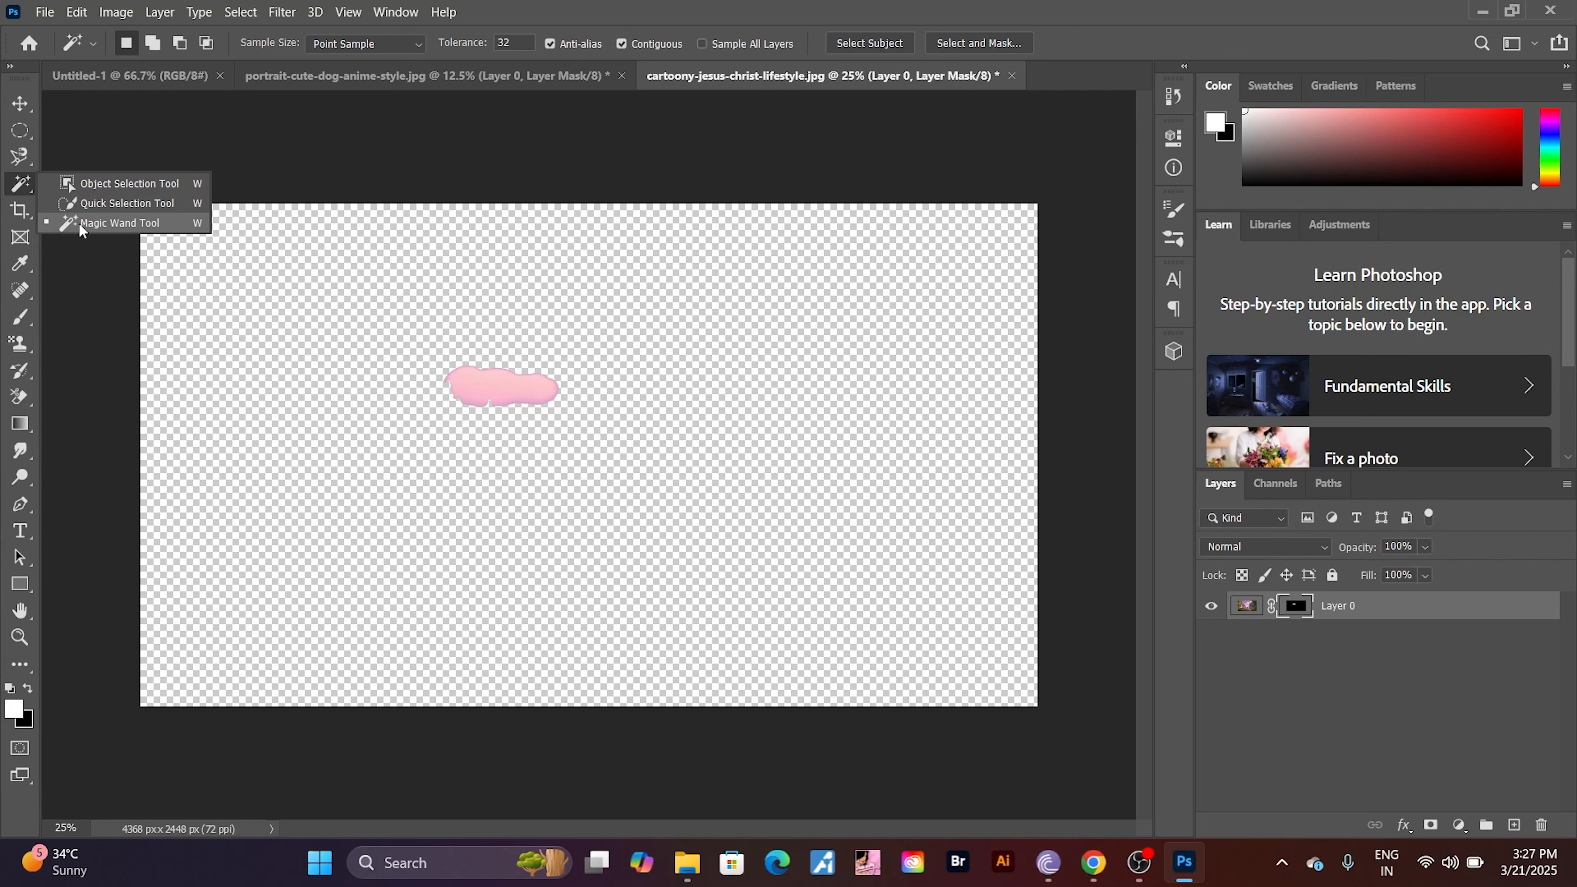
pyautogui.click(232, 171)
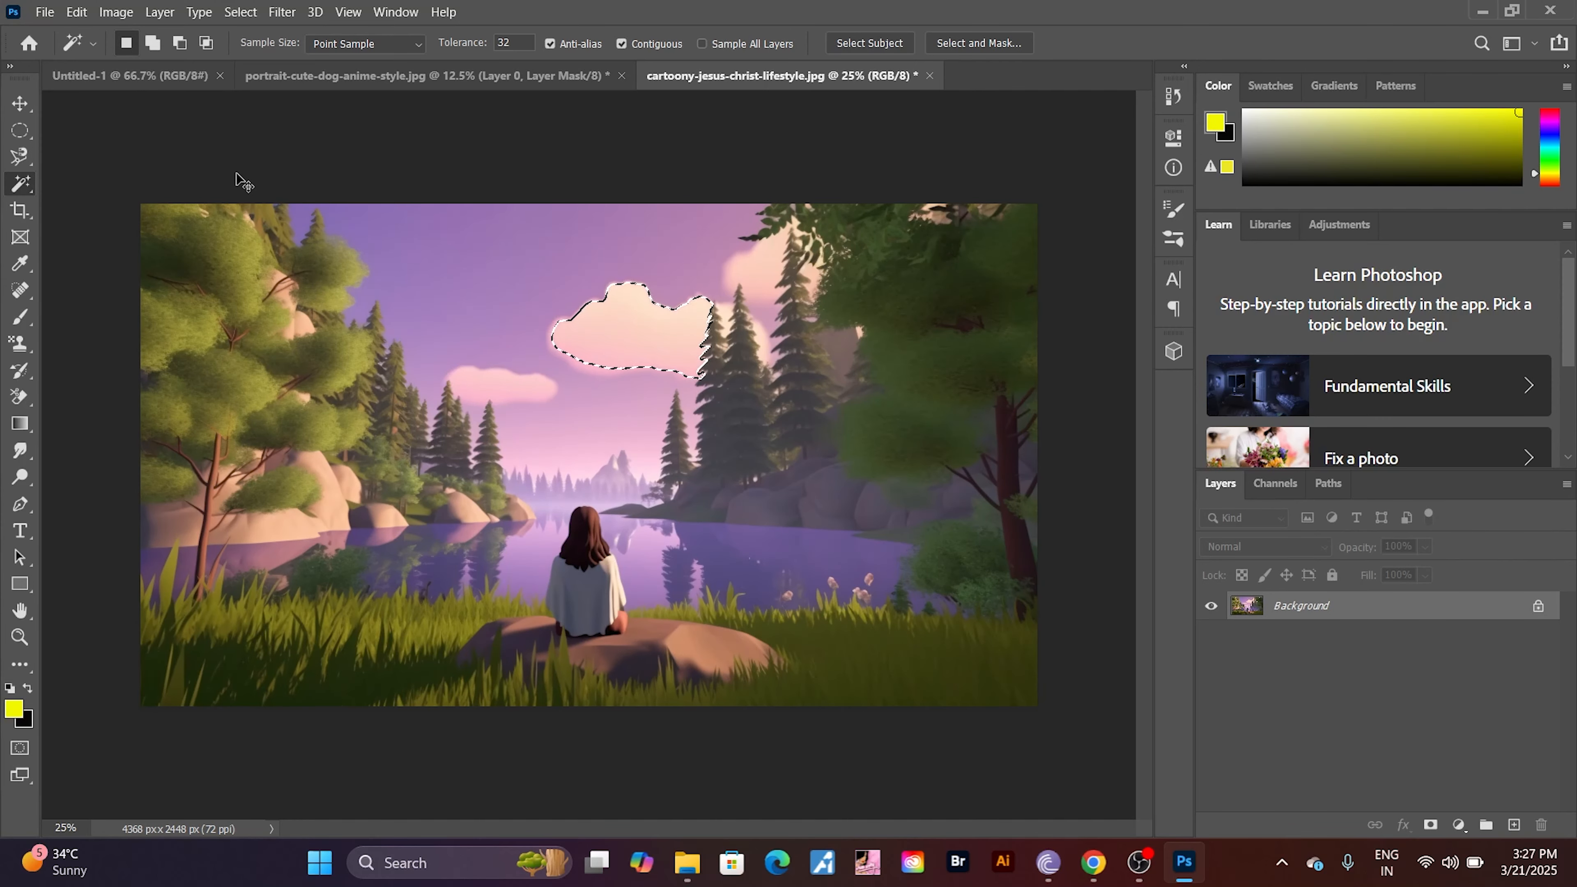
pyautogui.hotkey('ctrl', 'd')
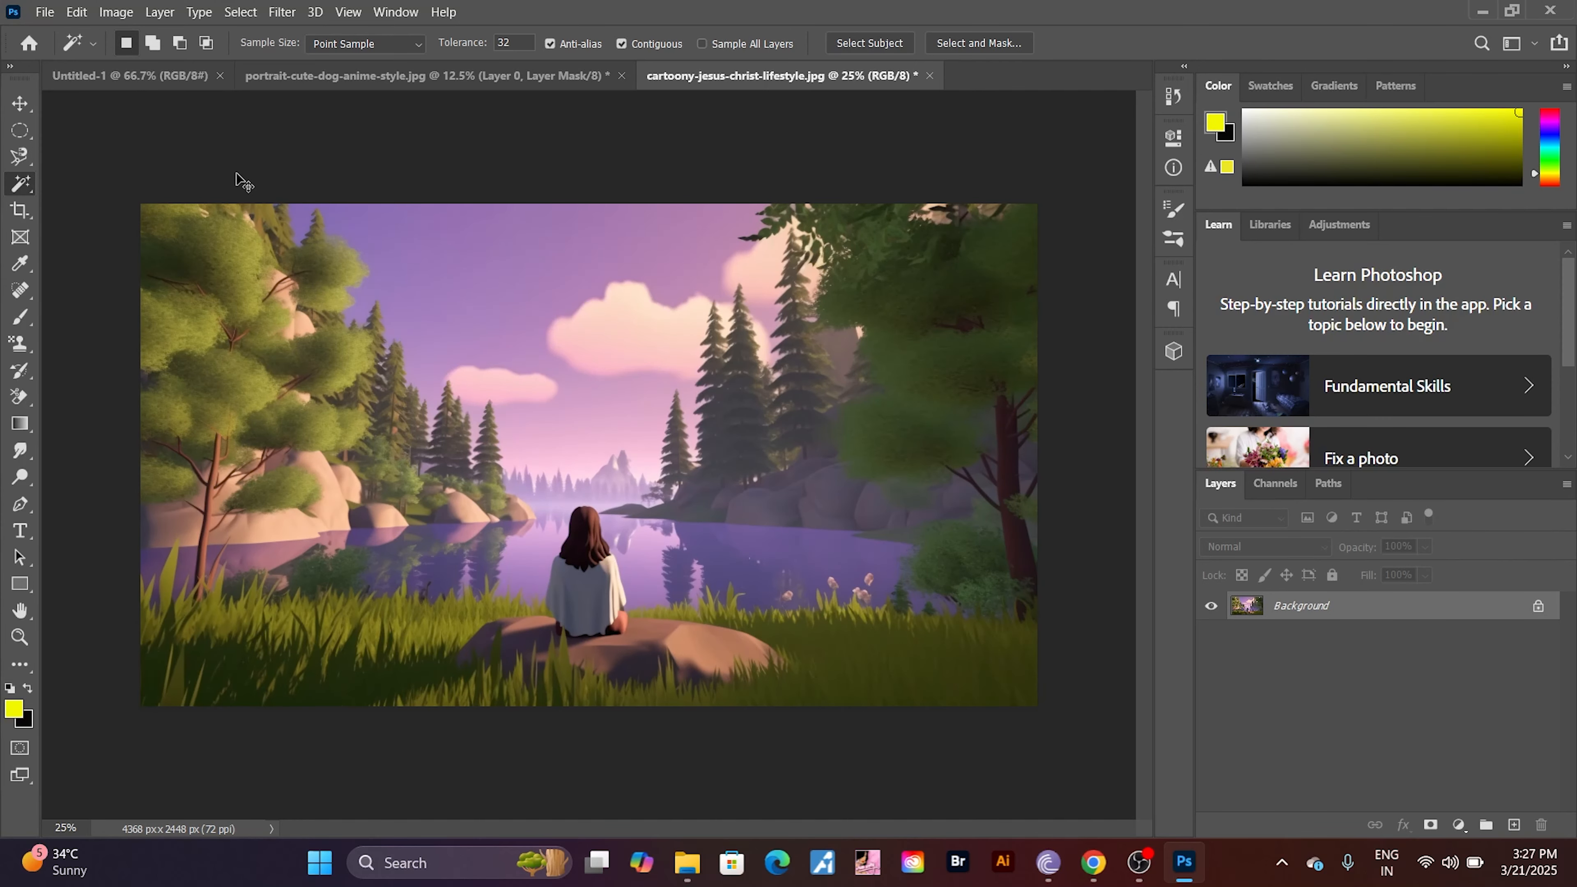
pyautogui.rightClick(22, 186)
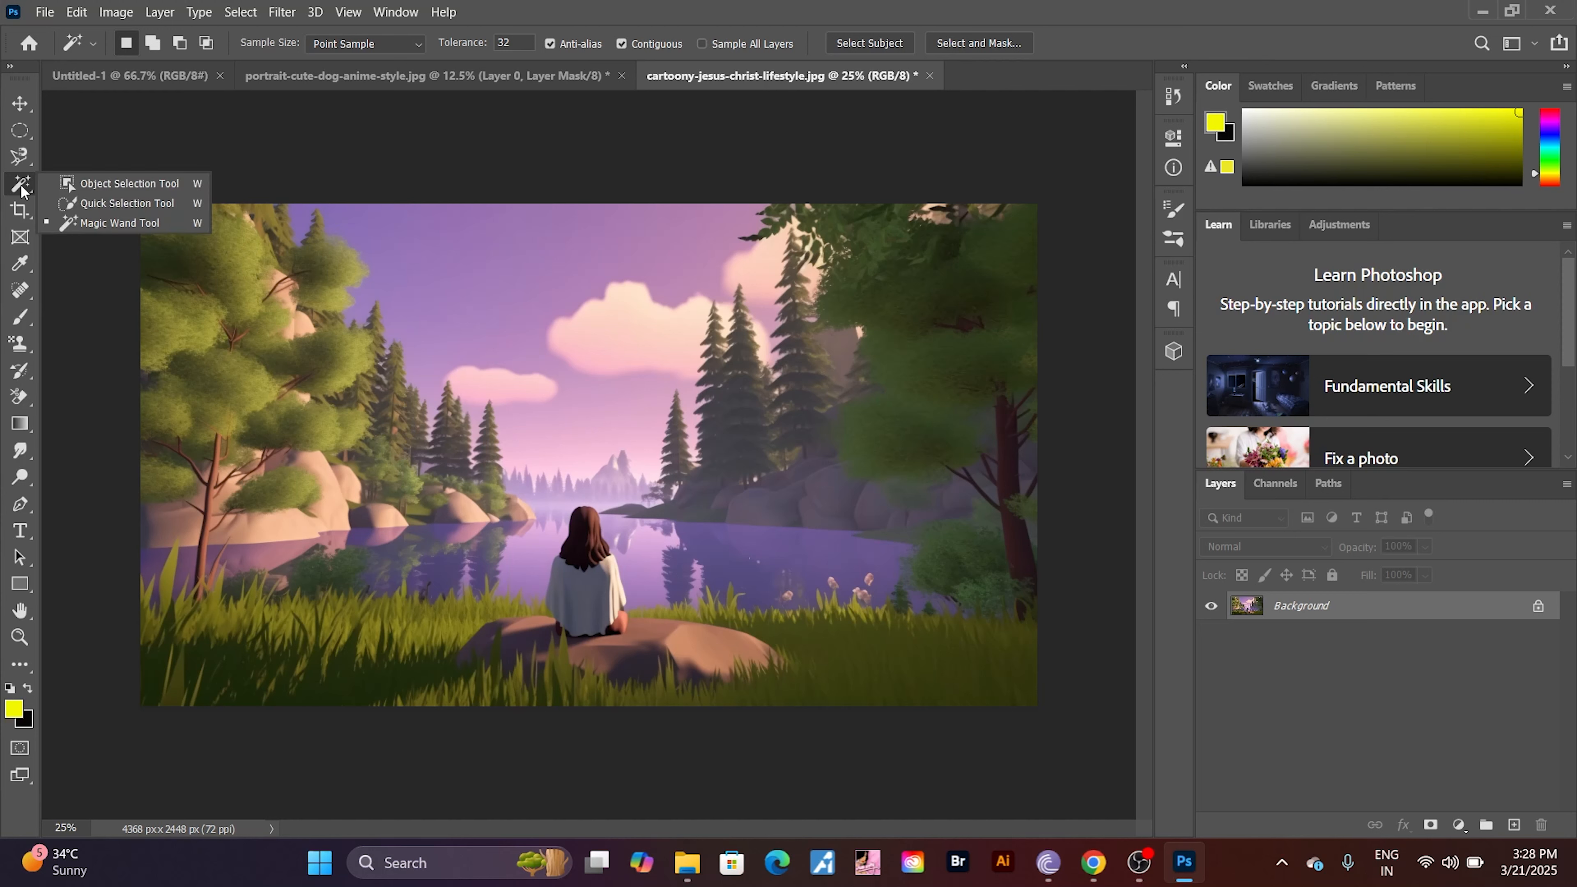
pyautogui.click(148, 227)
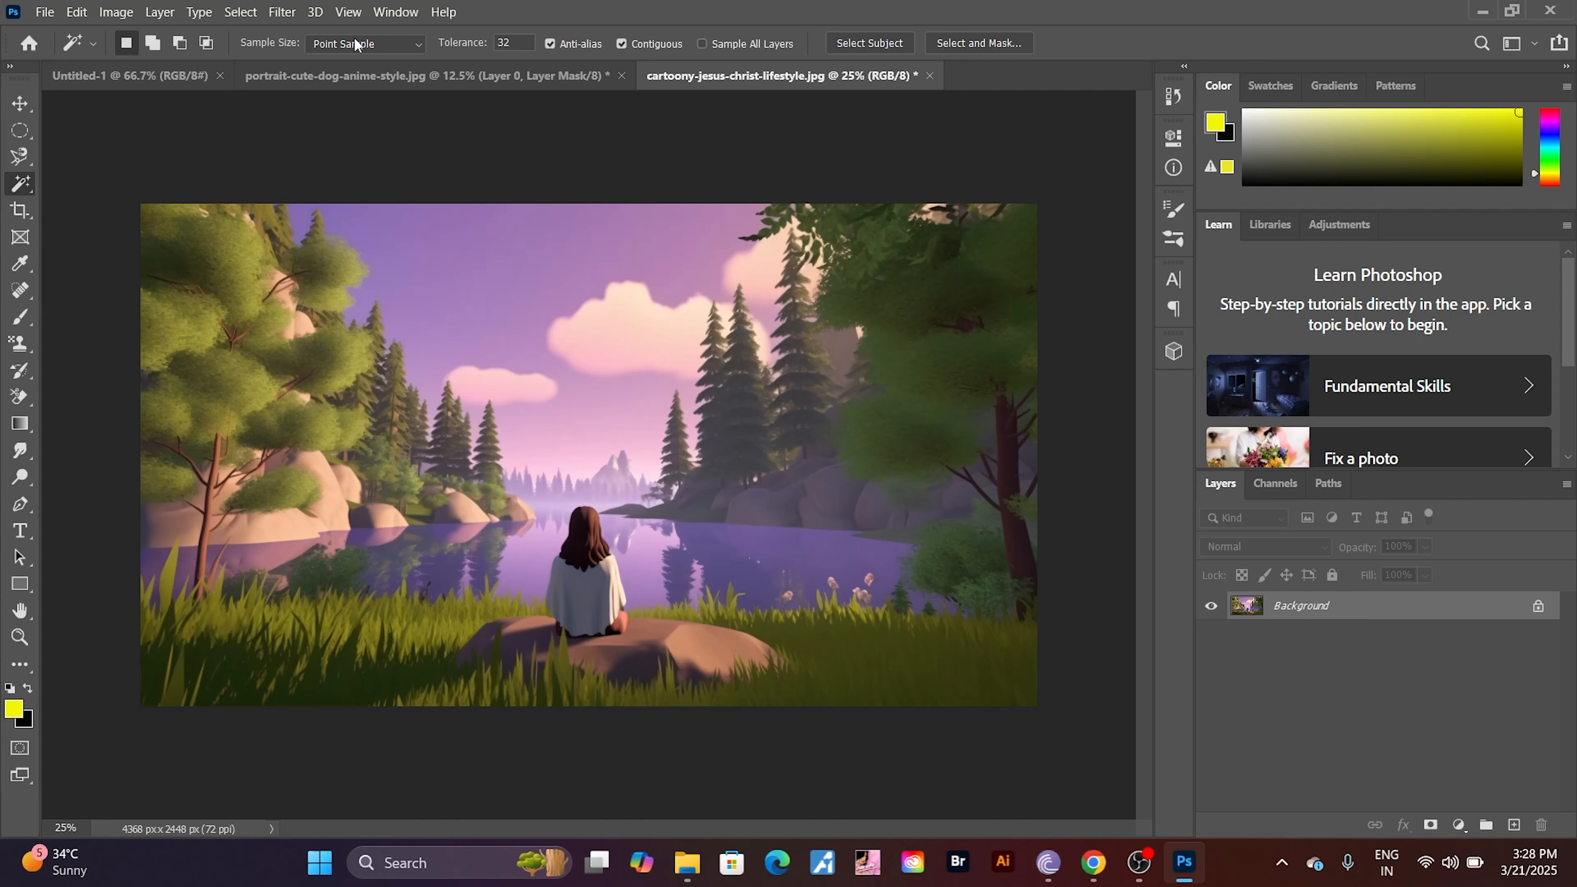
# - Draw a rectangular marquee closely around the seated woman
pyautogui.click(19, 139)
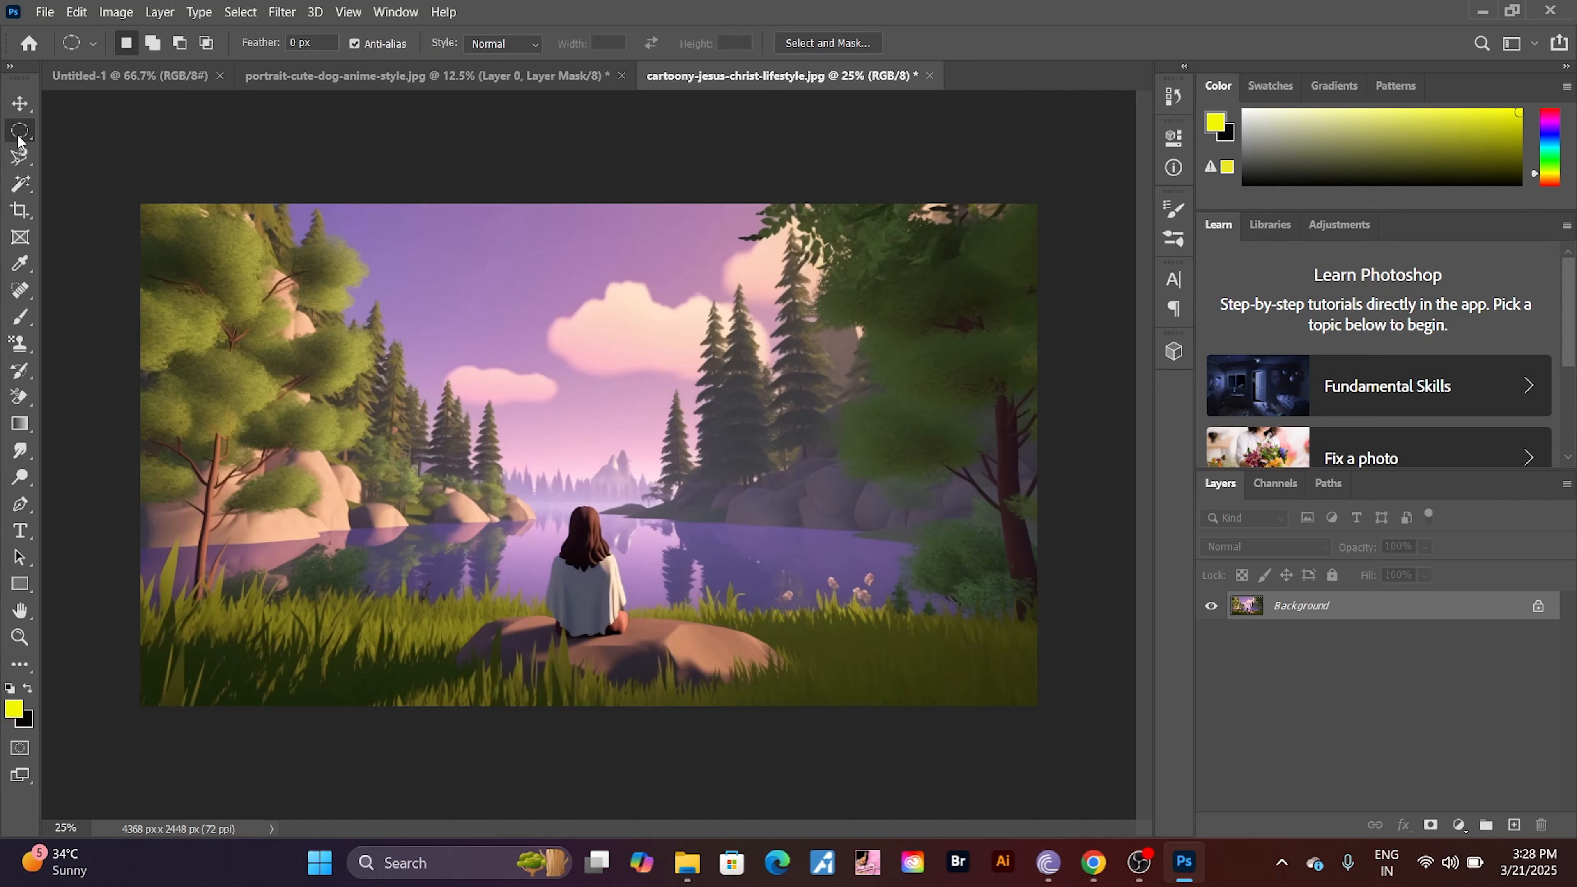
pyautogui.rightClick(20, 141)
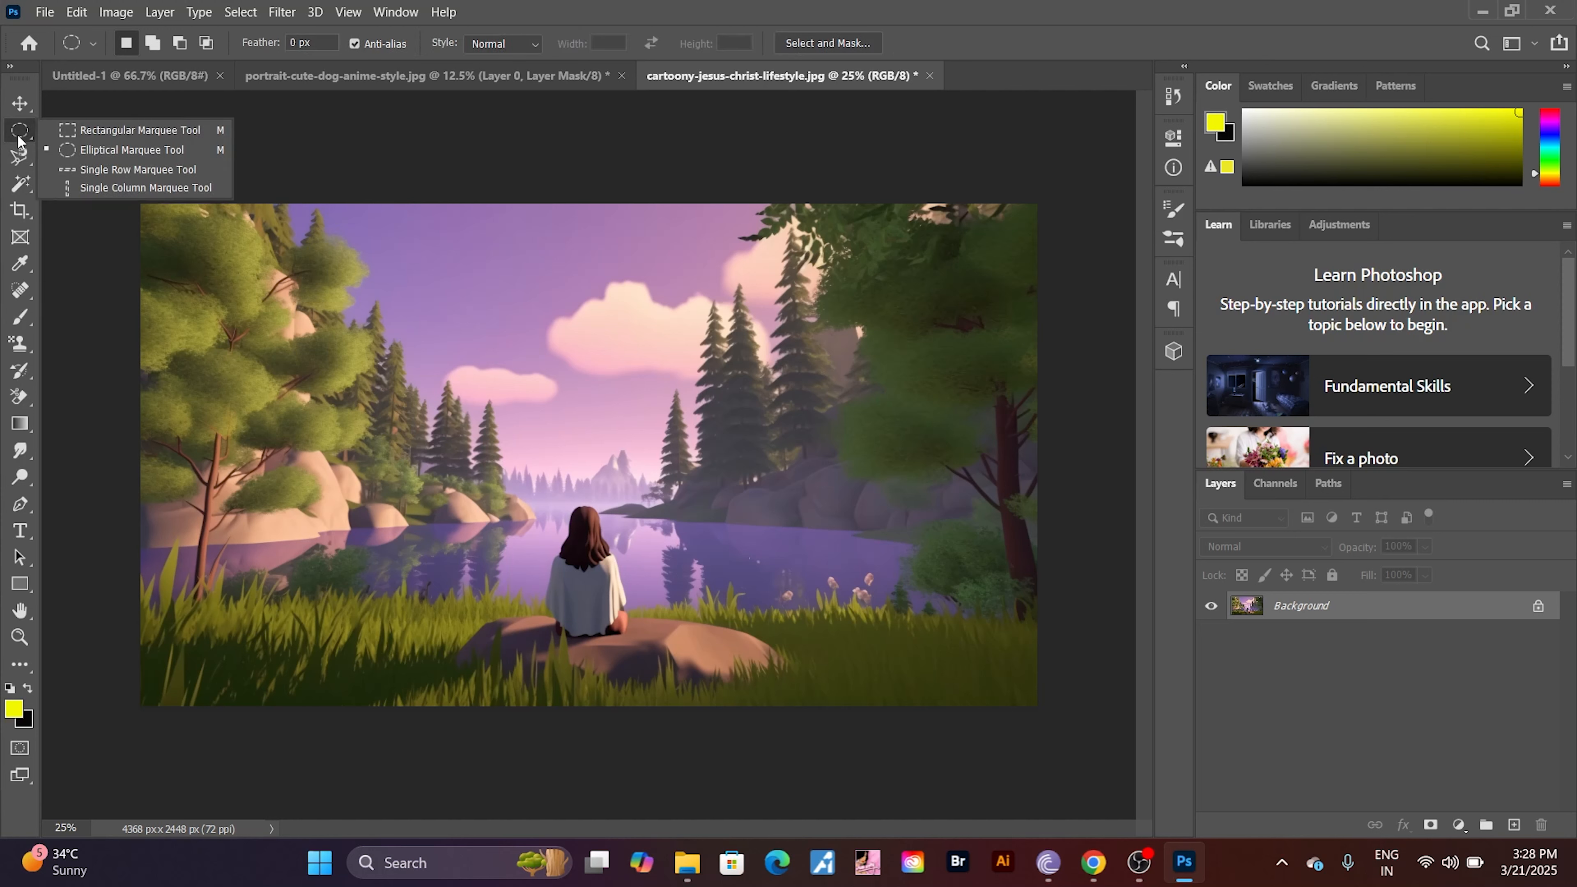
pyautogui.click(88, 131)
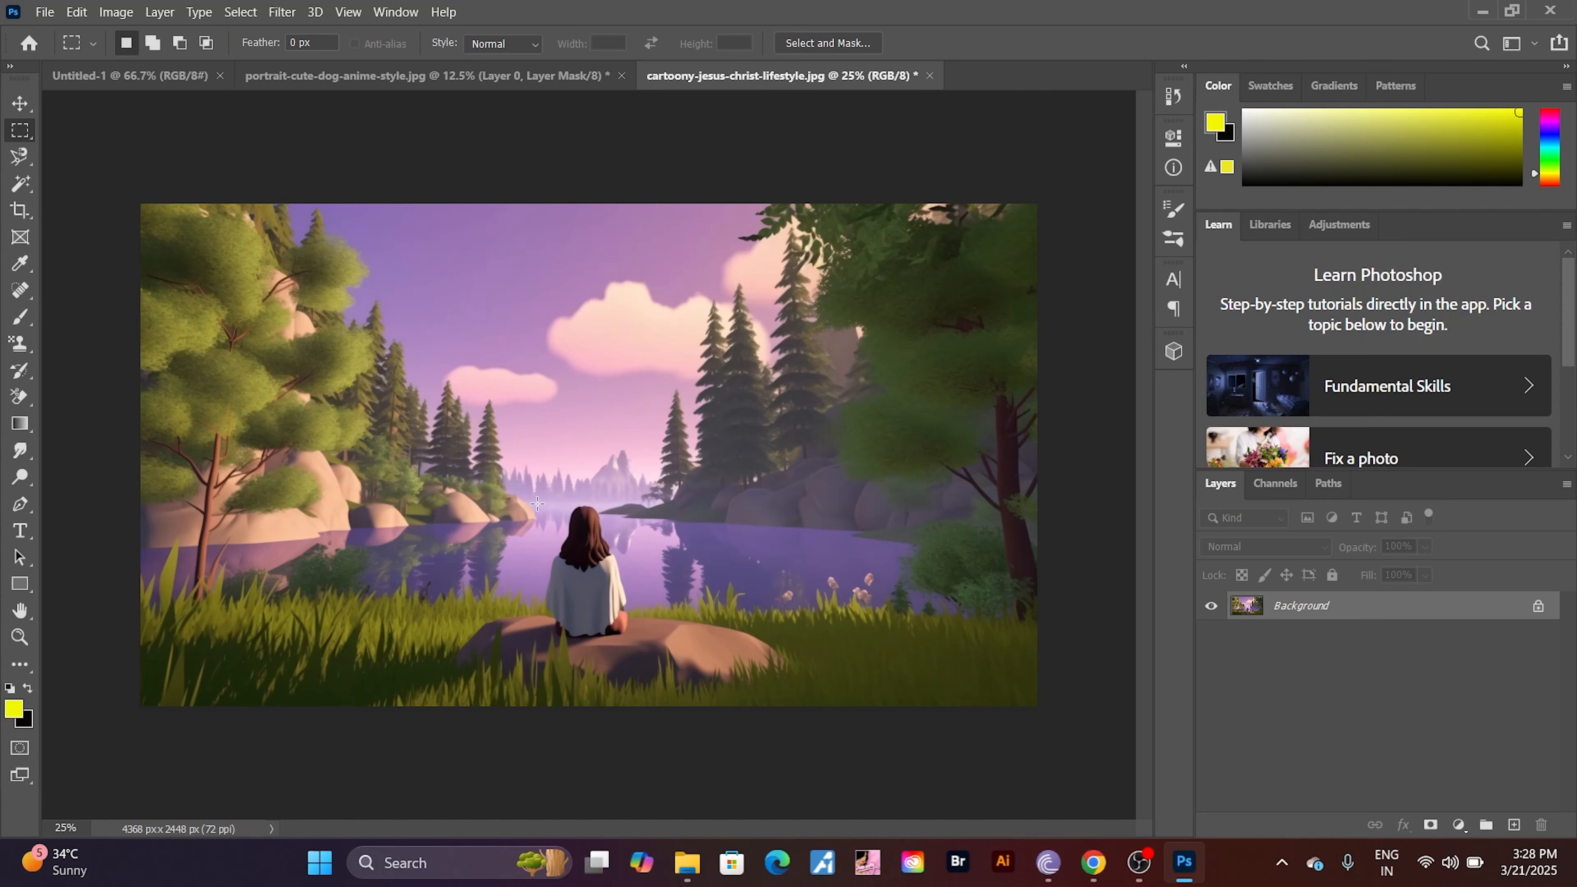
pyautogui.moveTo(537, 503); pyautogui.dragTo(638, 655)
# - Copy the selected area to a new layer and draw a taller rectangular marquee around the woman
pyautogui.hotkey('ctrl', 'j')
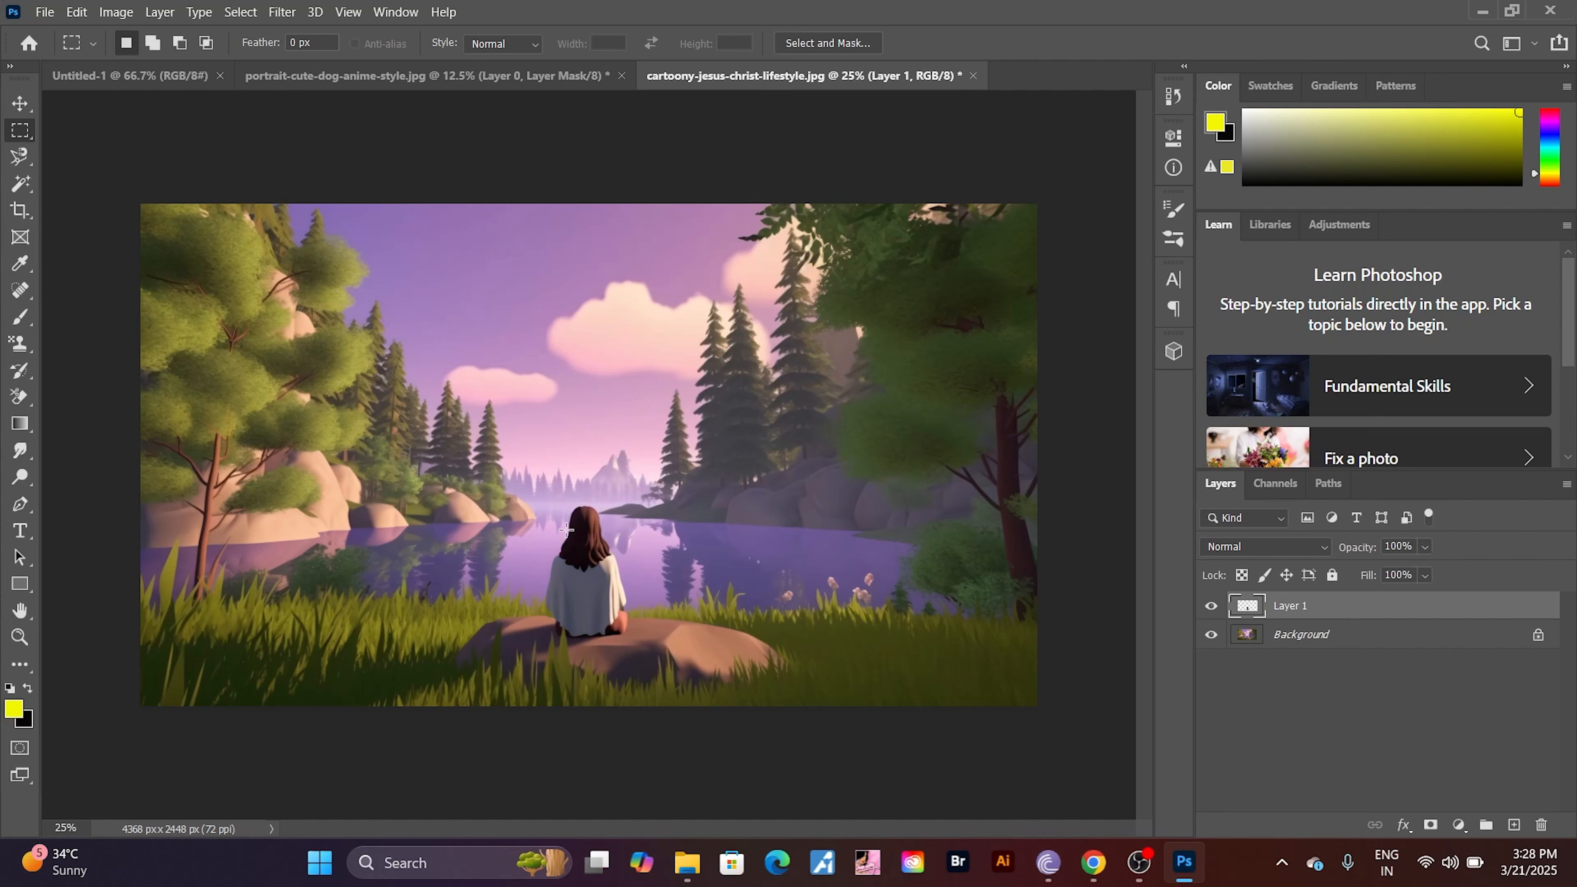
pyautogui.moveTo(574, 549); pyautogui.dragTo(659, 534)
pyautogui.moveTo(529, 470); pyautogui.dragTo(643, 685)
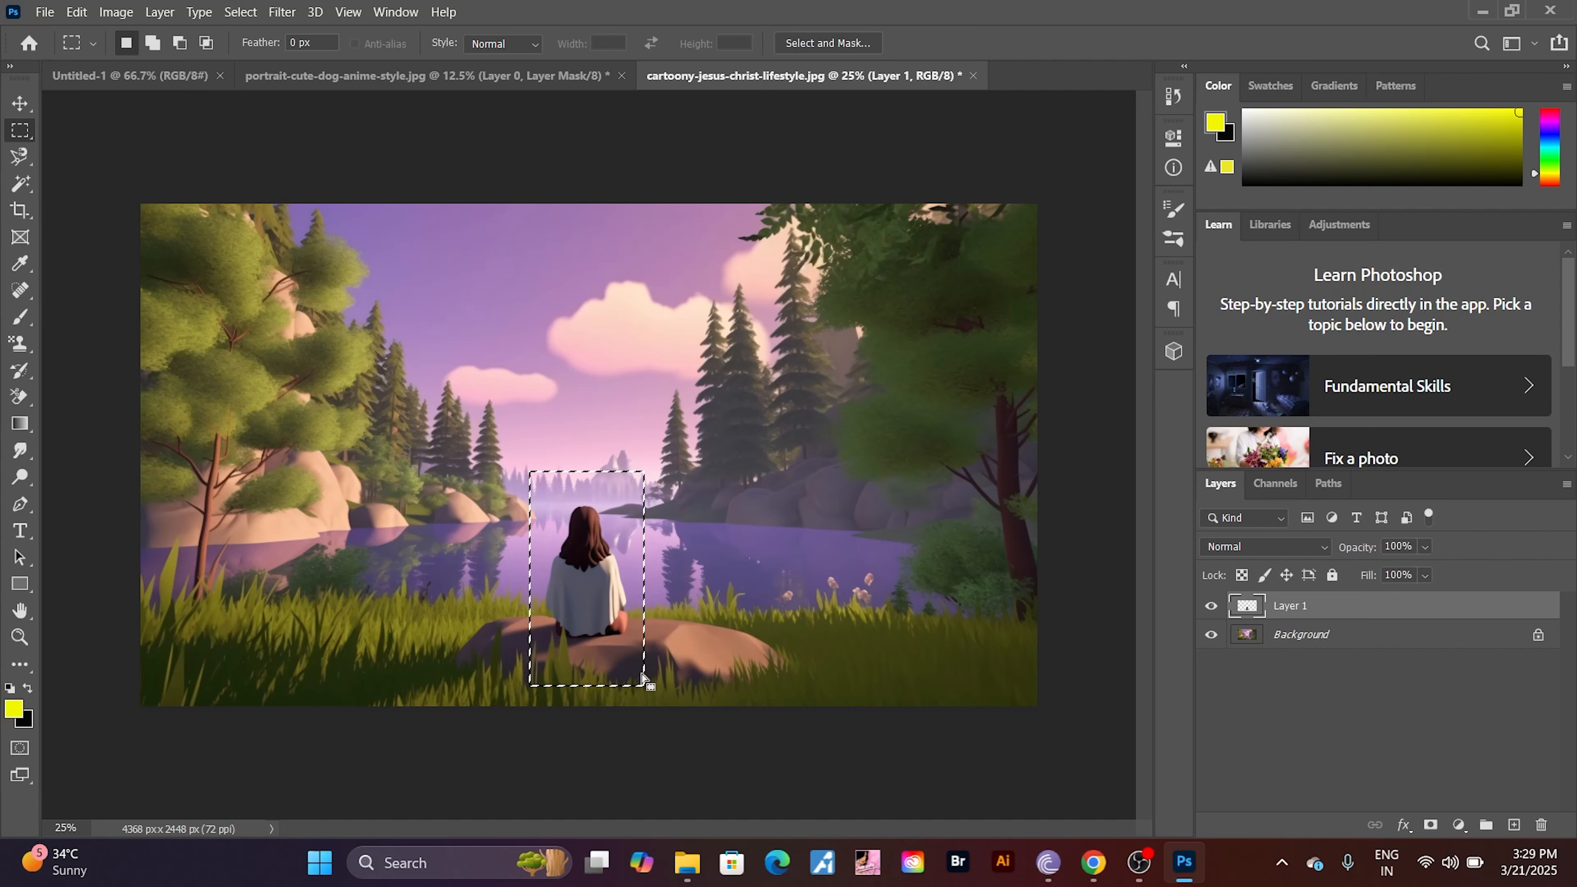
# - Save the taller rectangular selection as a new channel and use it to mask the copied layer
pyautogui.rightClick(569, 493)
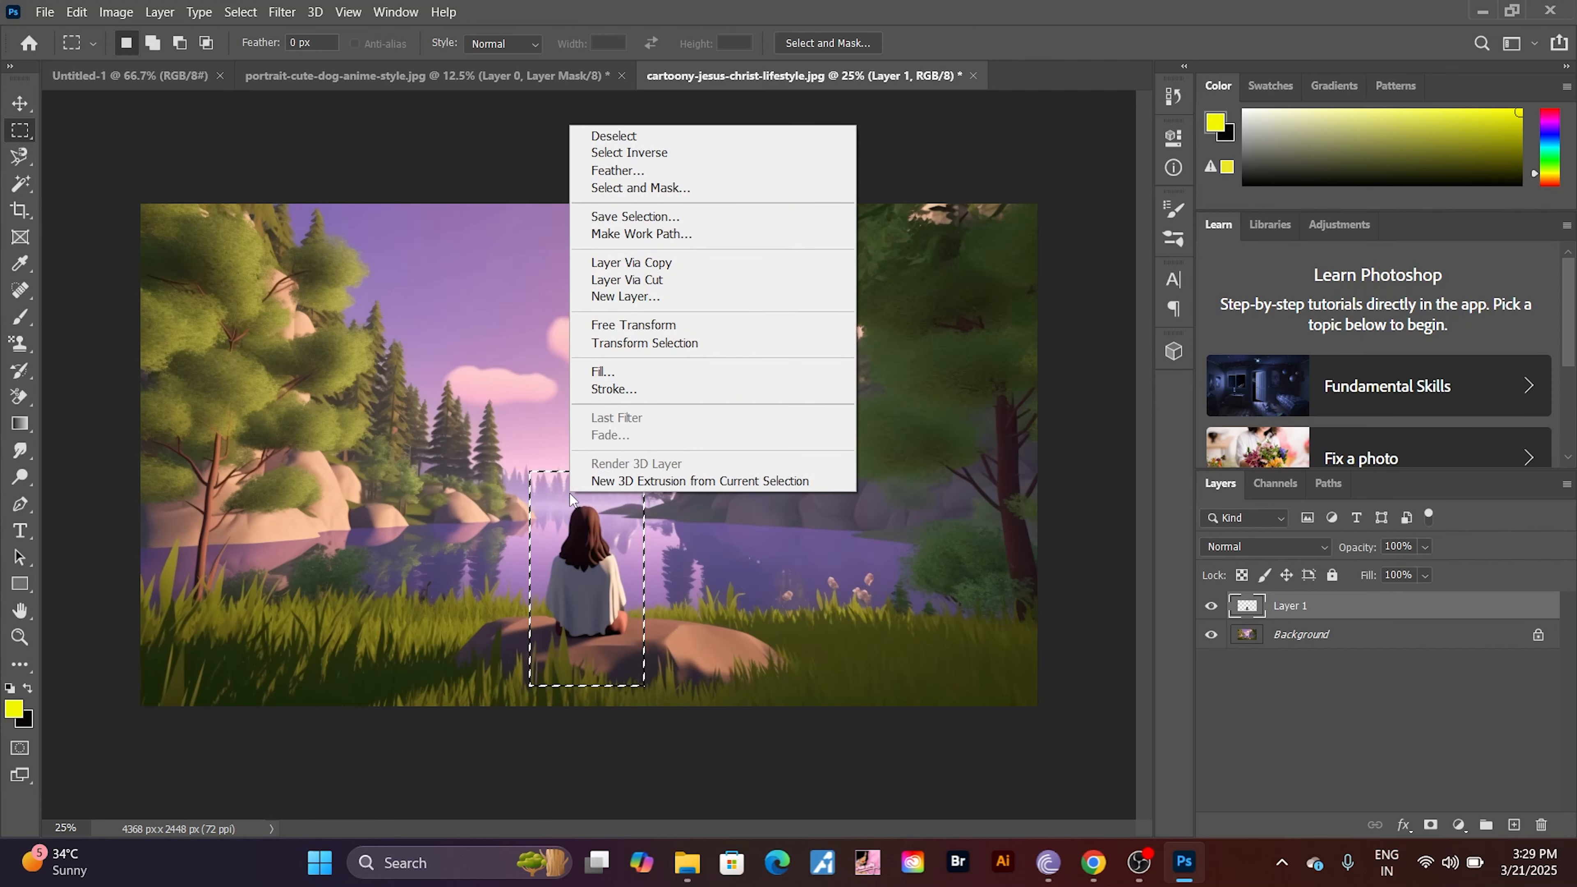
pyautogui.click(640, 216)
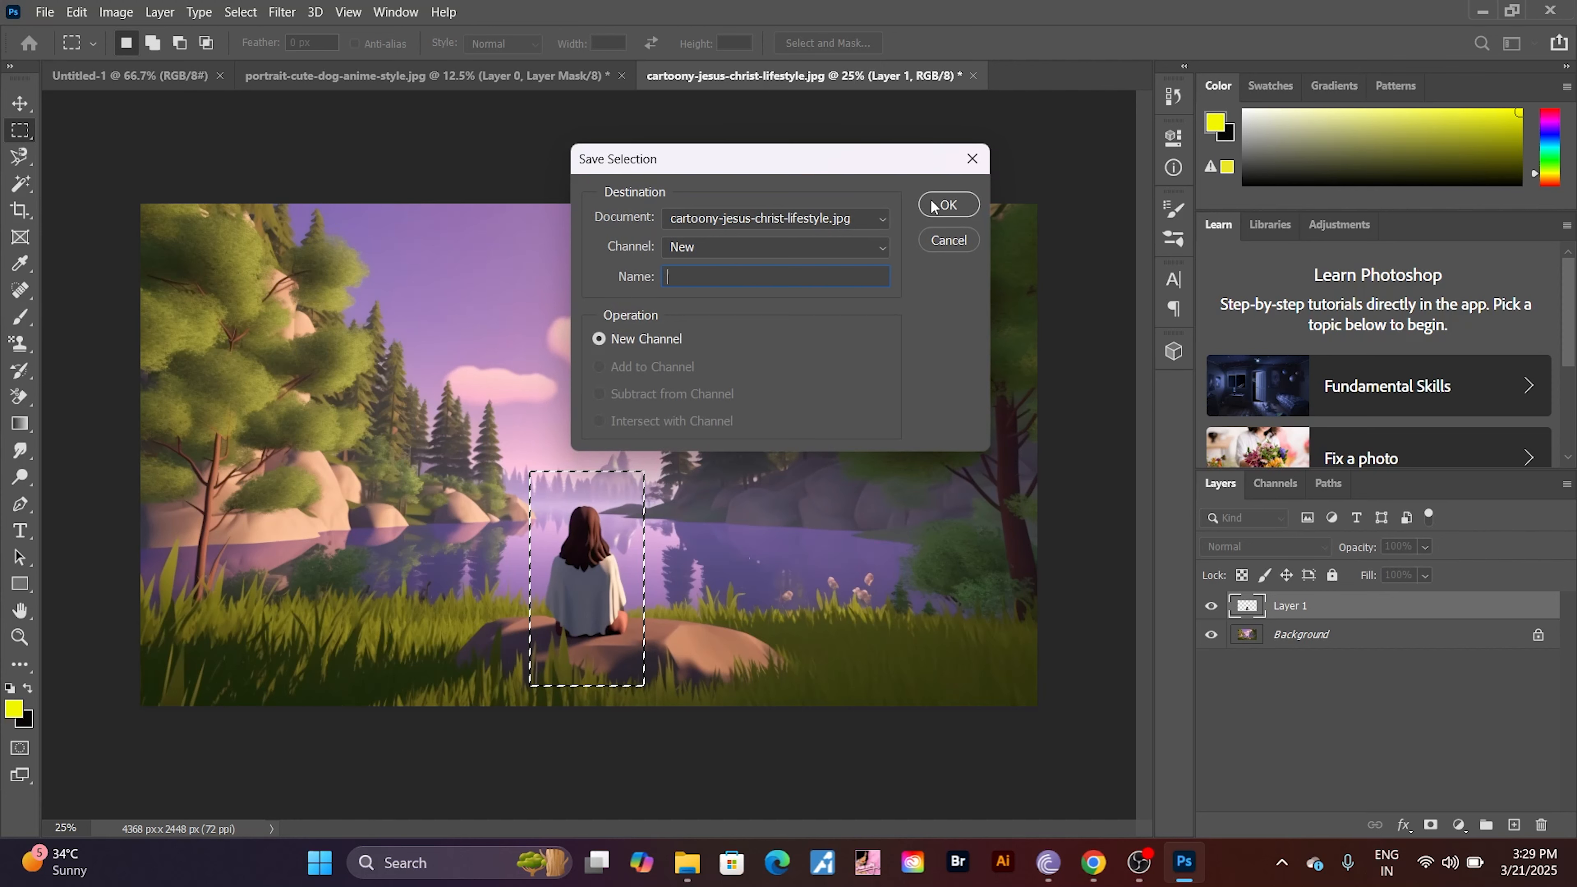
pyautogui.click(948, 205)
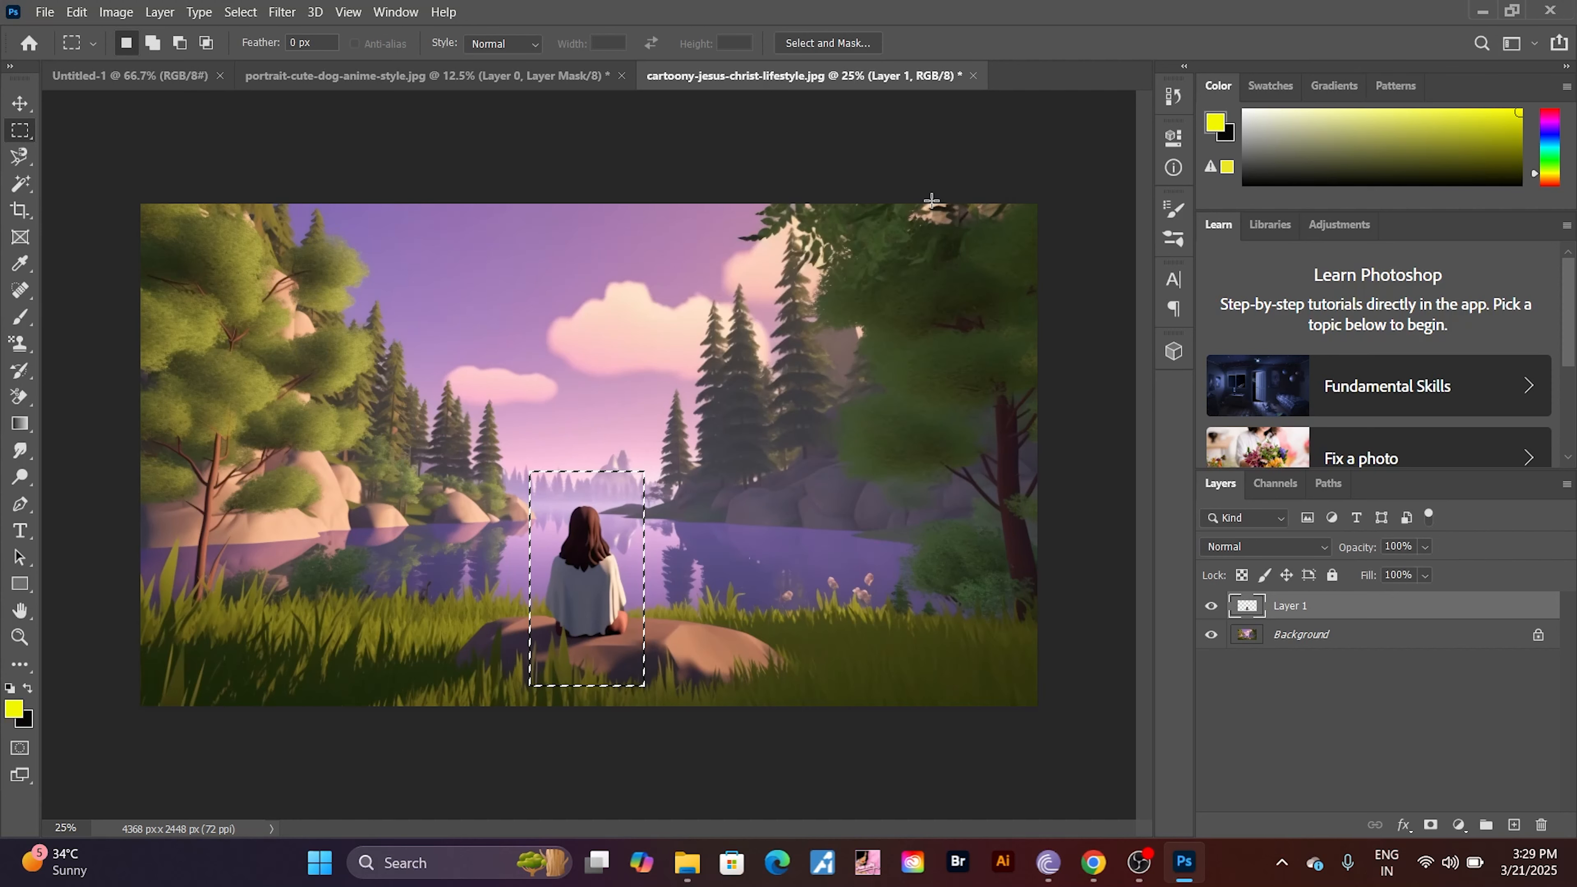
pyautogui.click(1431, 826)
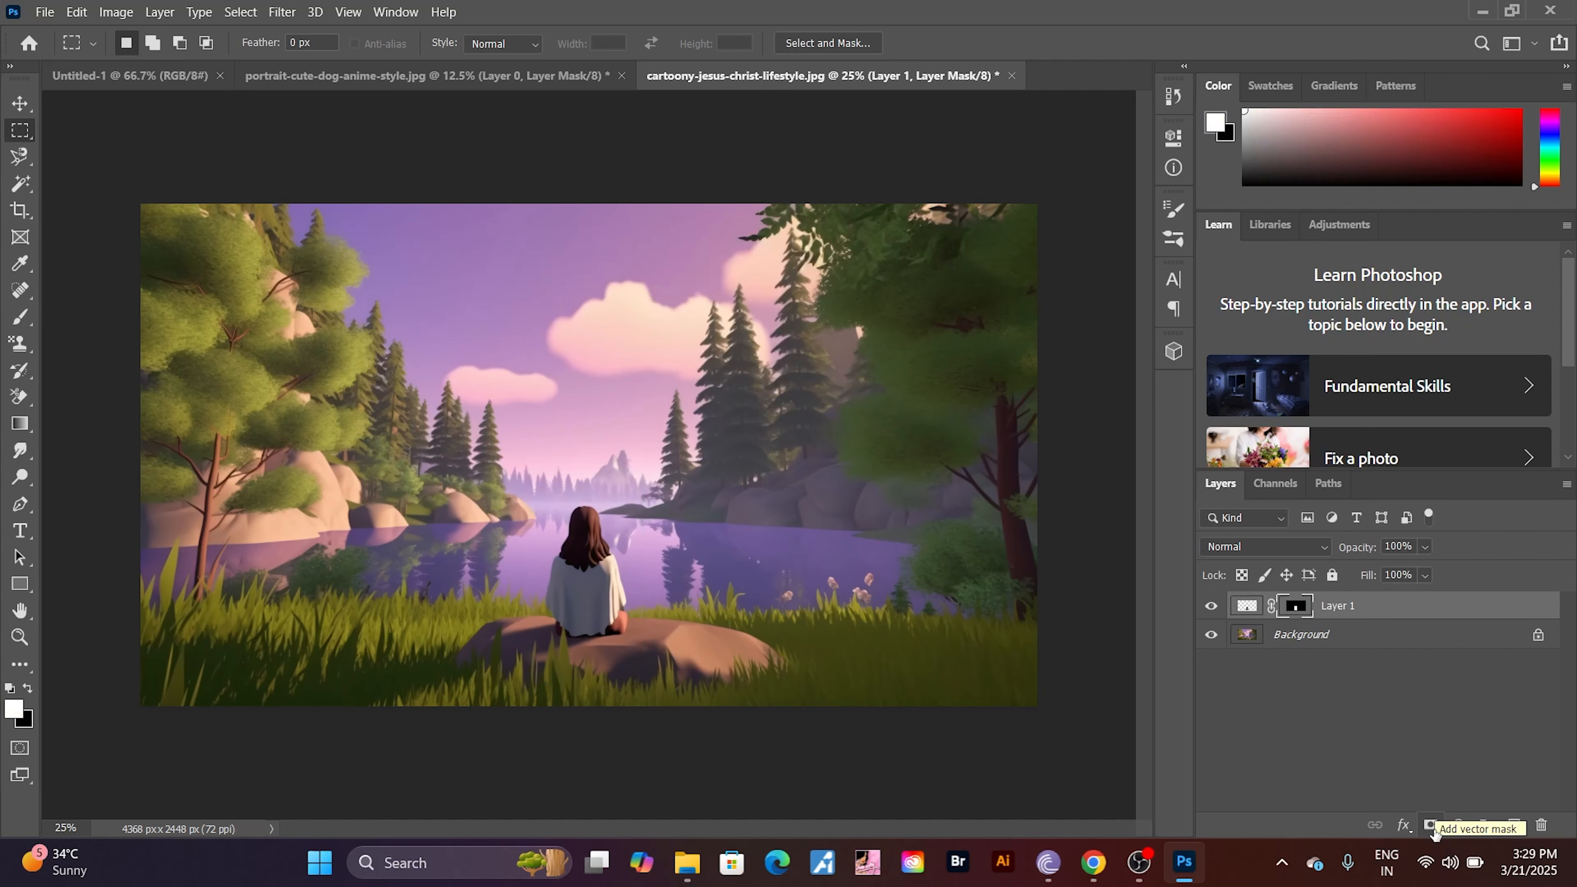
# - Undo back to the first rectangular selection, removing the layer mask and the copied layer
pyautogui.hotkey('ctrl', 'z')
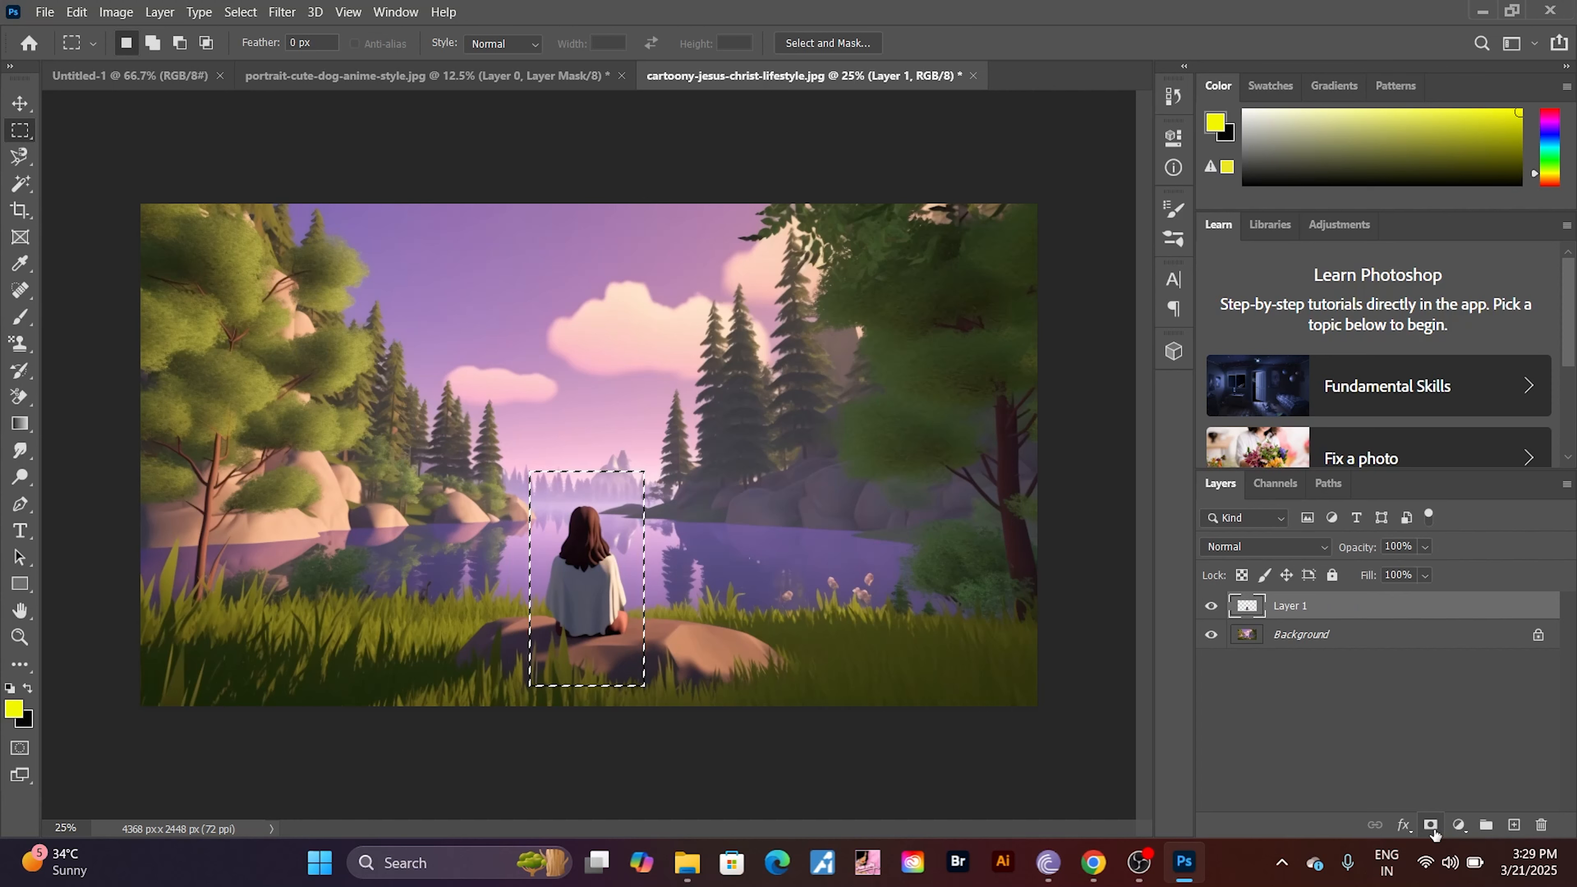
pyautogui.hotkey('ctrl', 'z')
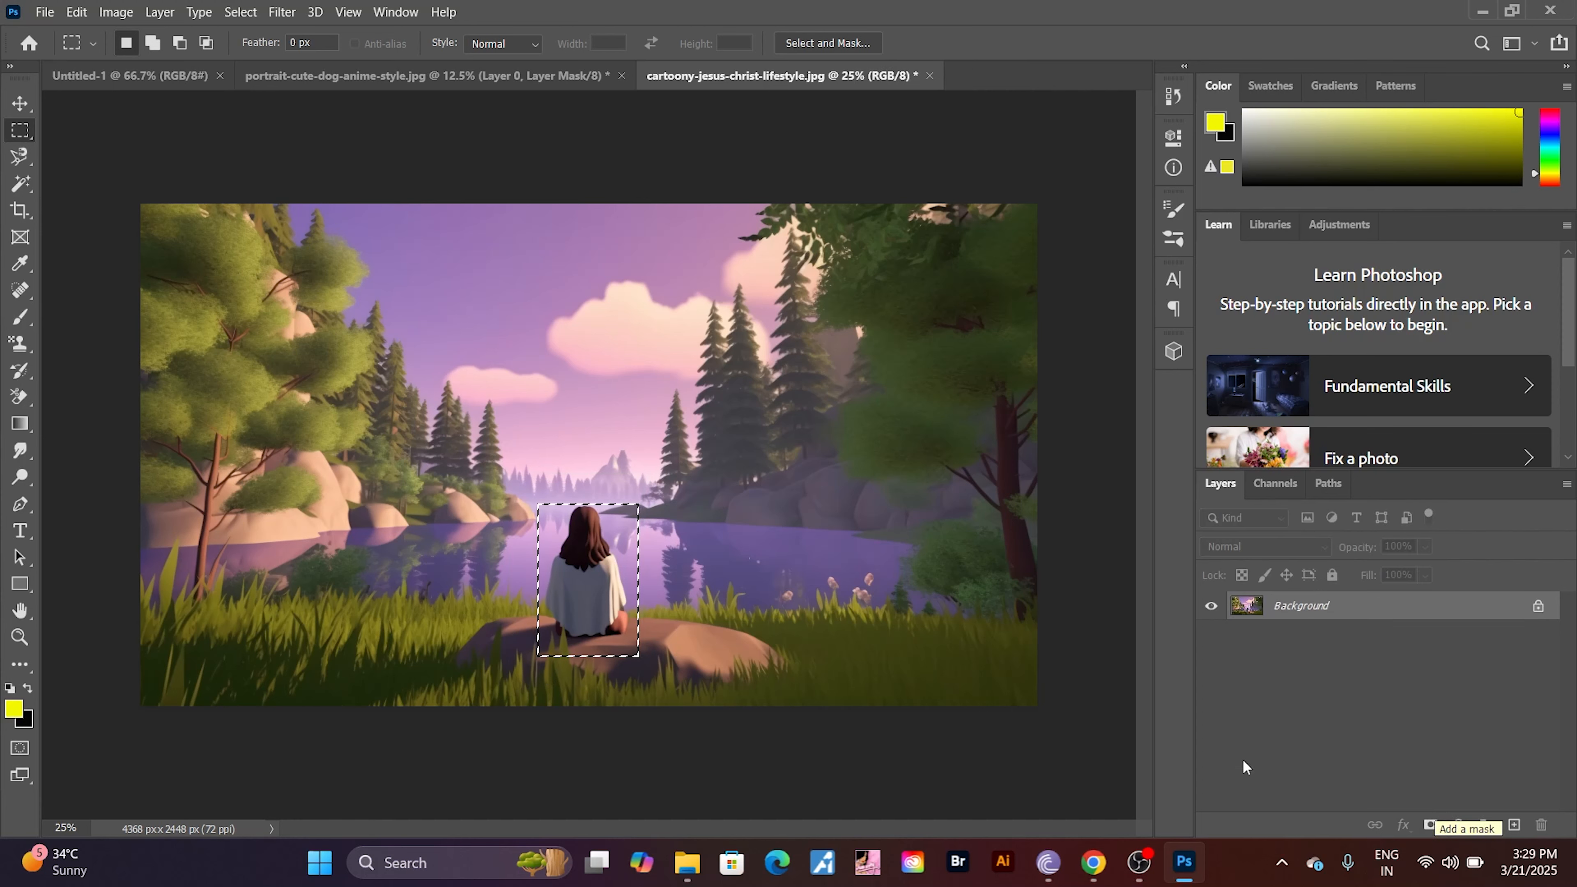
# - Save the rectangular selection around the woman as a new channel and mask the image down to it
pyautogui.rightClick(593, 591)
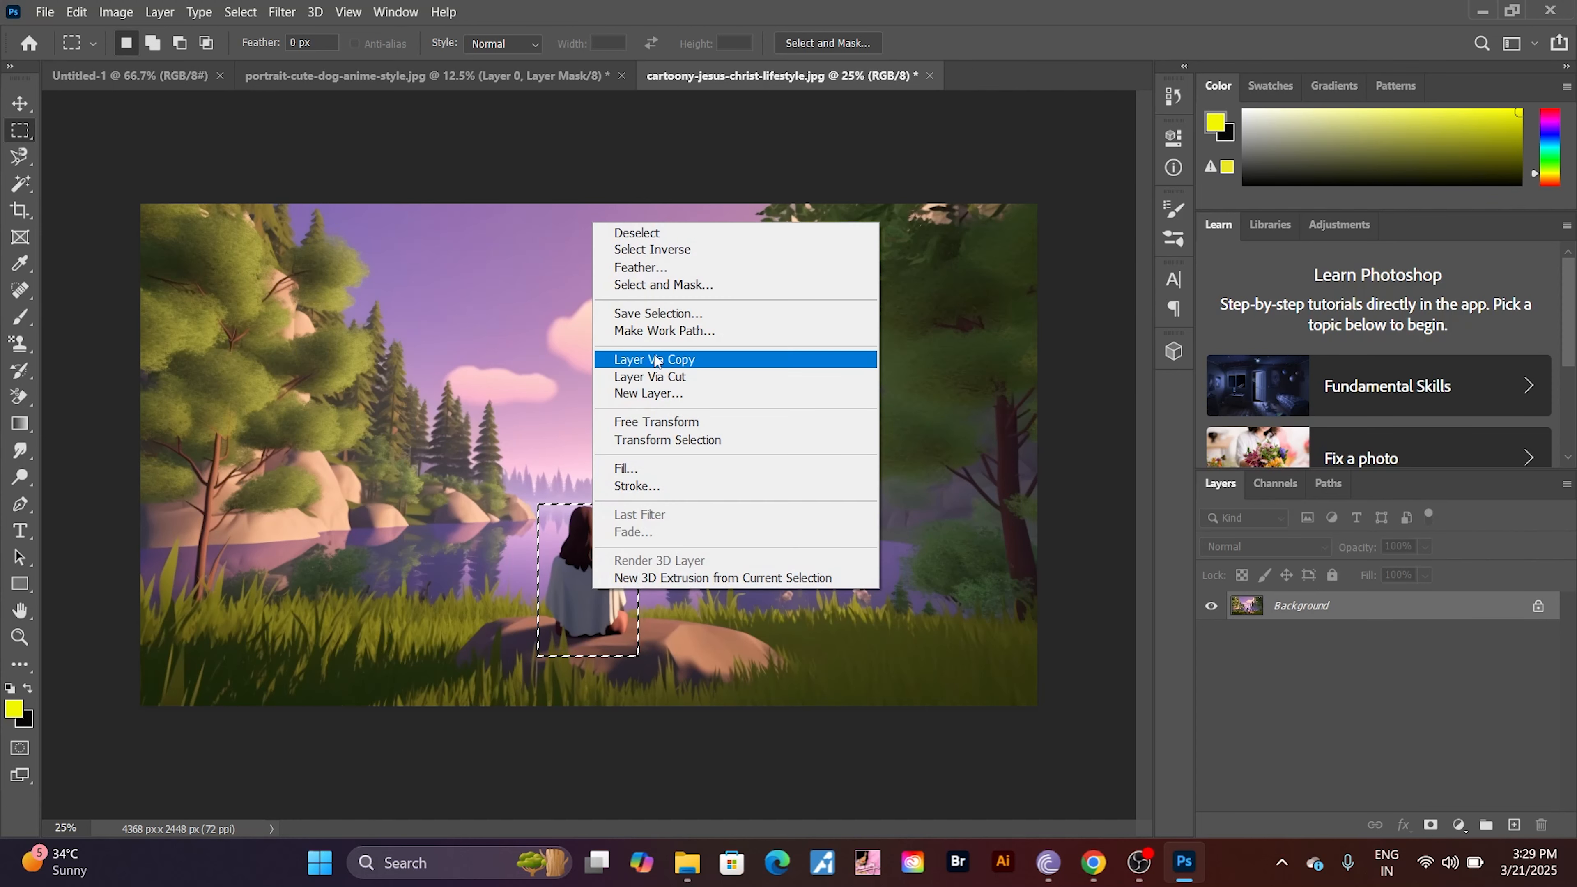
pyautogui.click(652, 313)
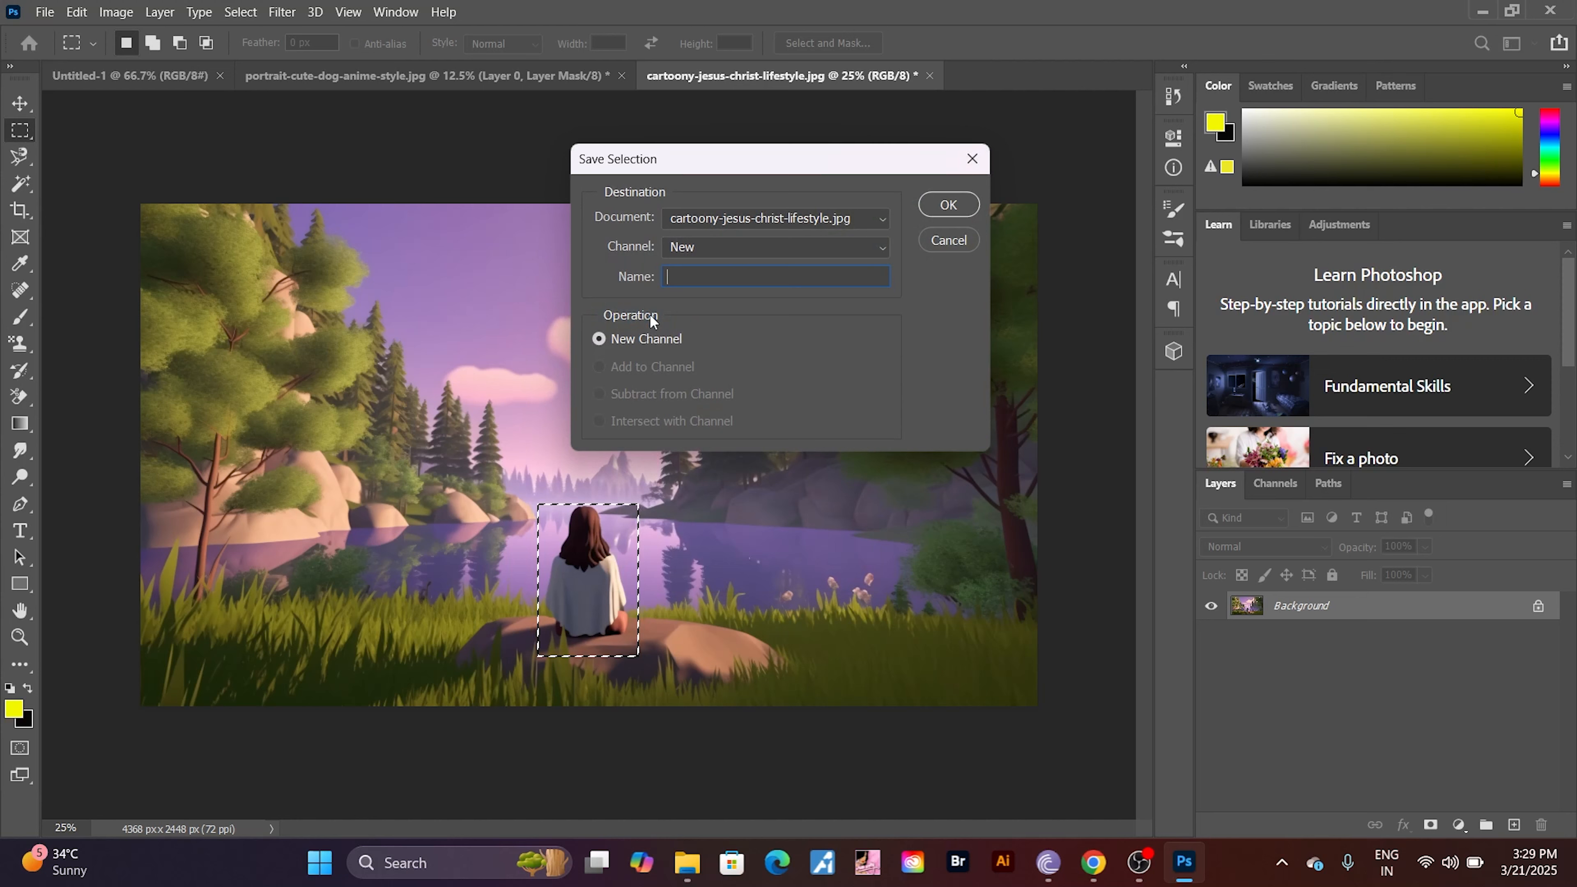
pyautogui.click(946, 205)
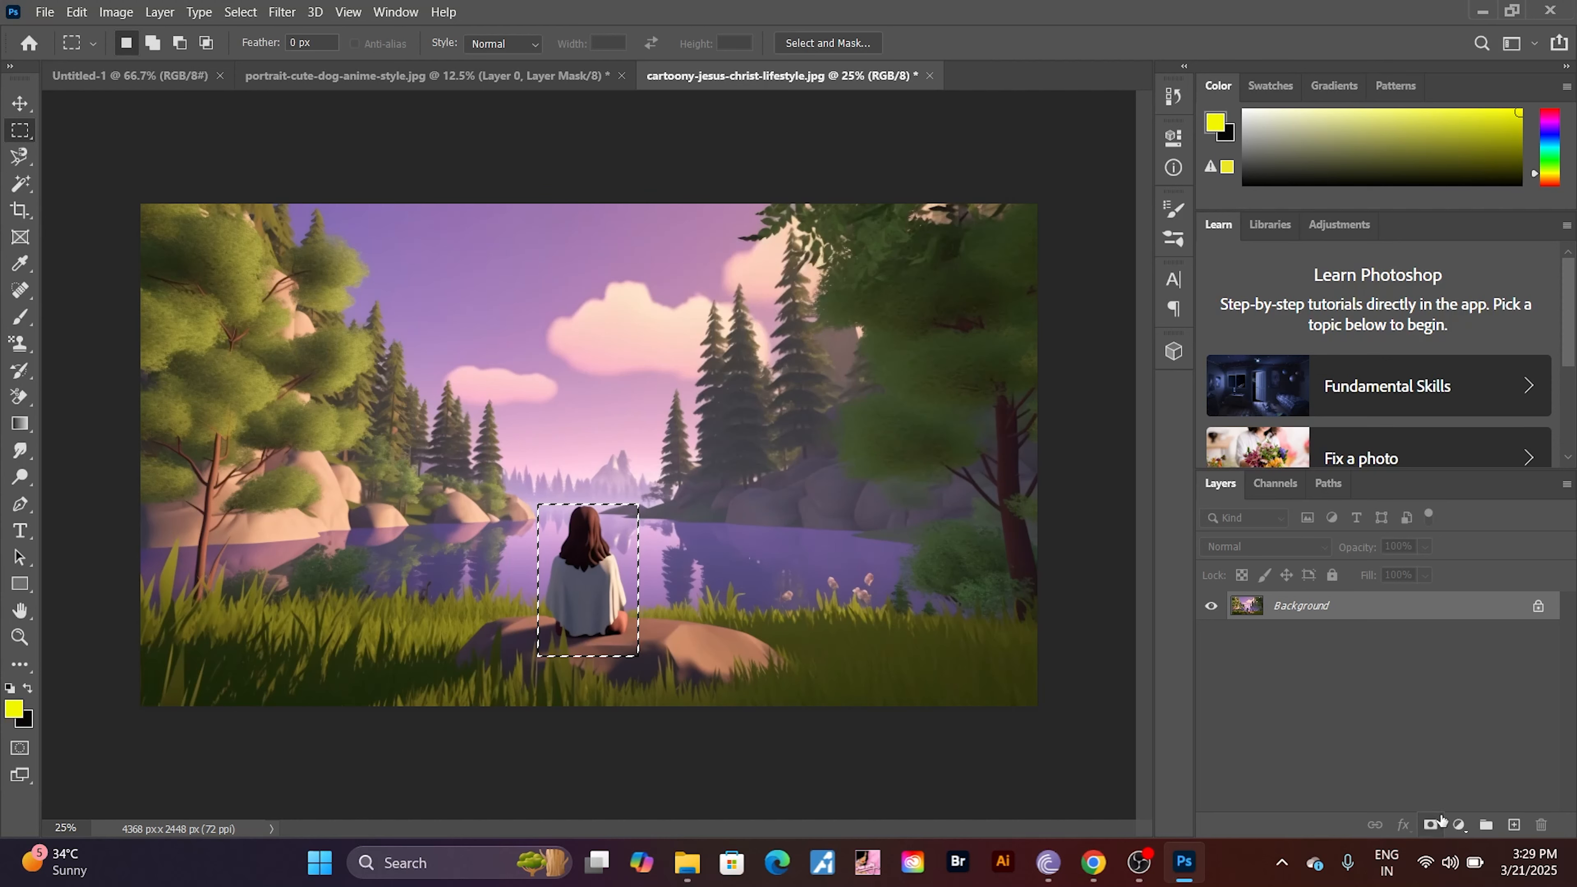
pyautogui.click(1432, 825)
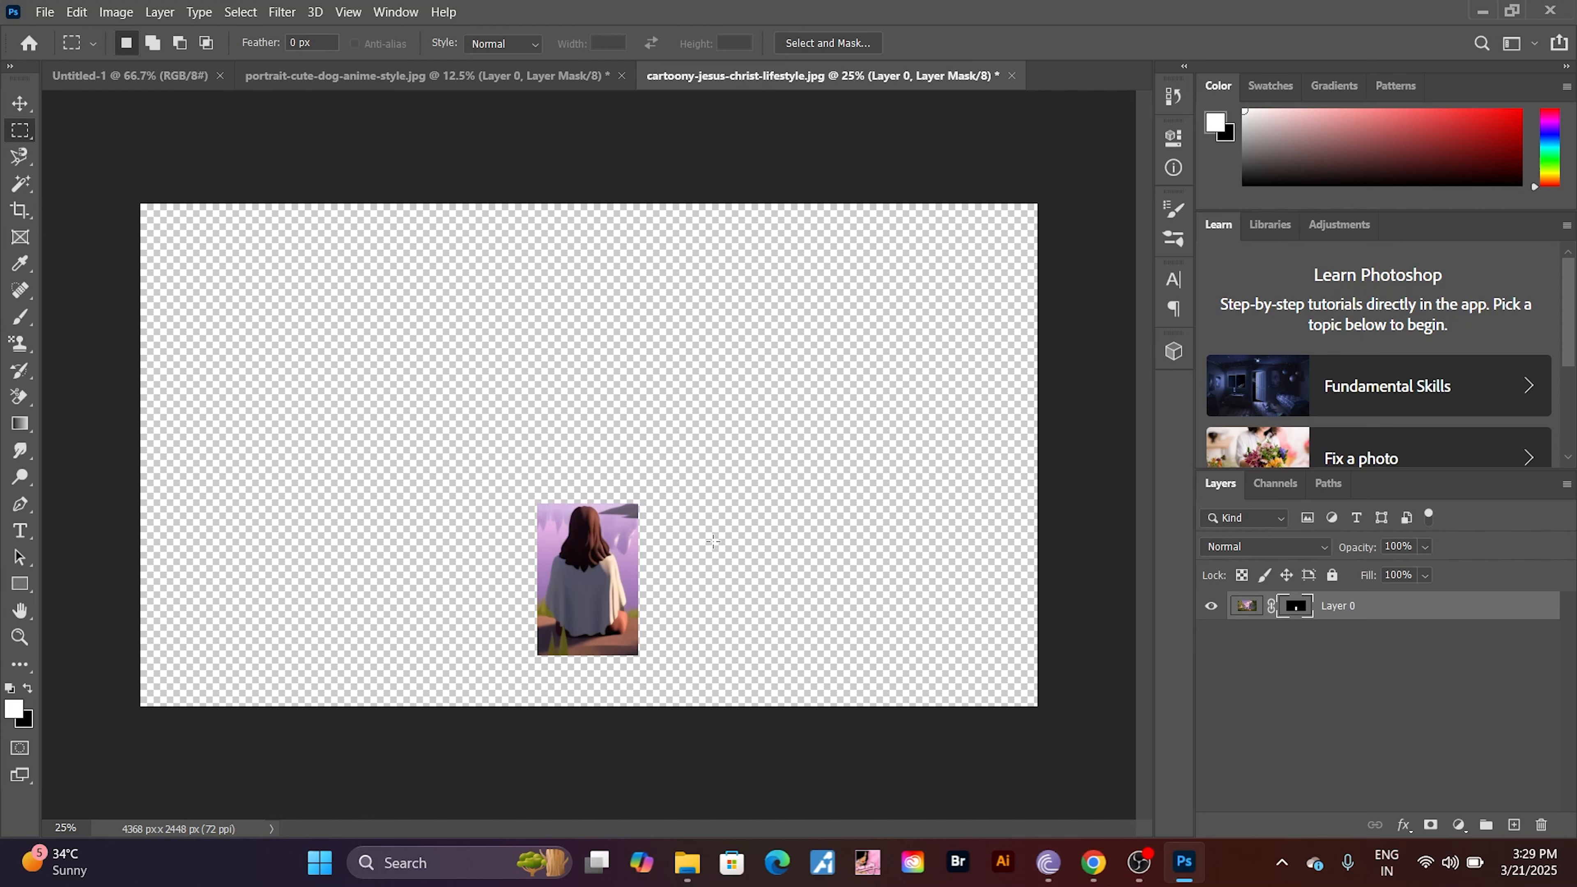
# - Undo the rectangular layer mask and clear the selection
pyautogui.hotkey('ctrl', 'z')
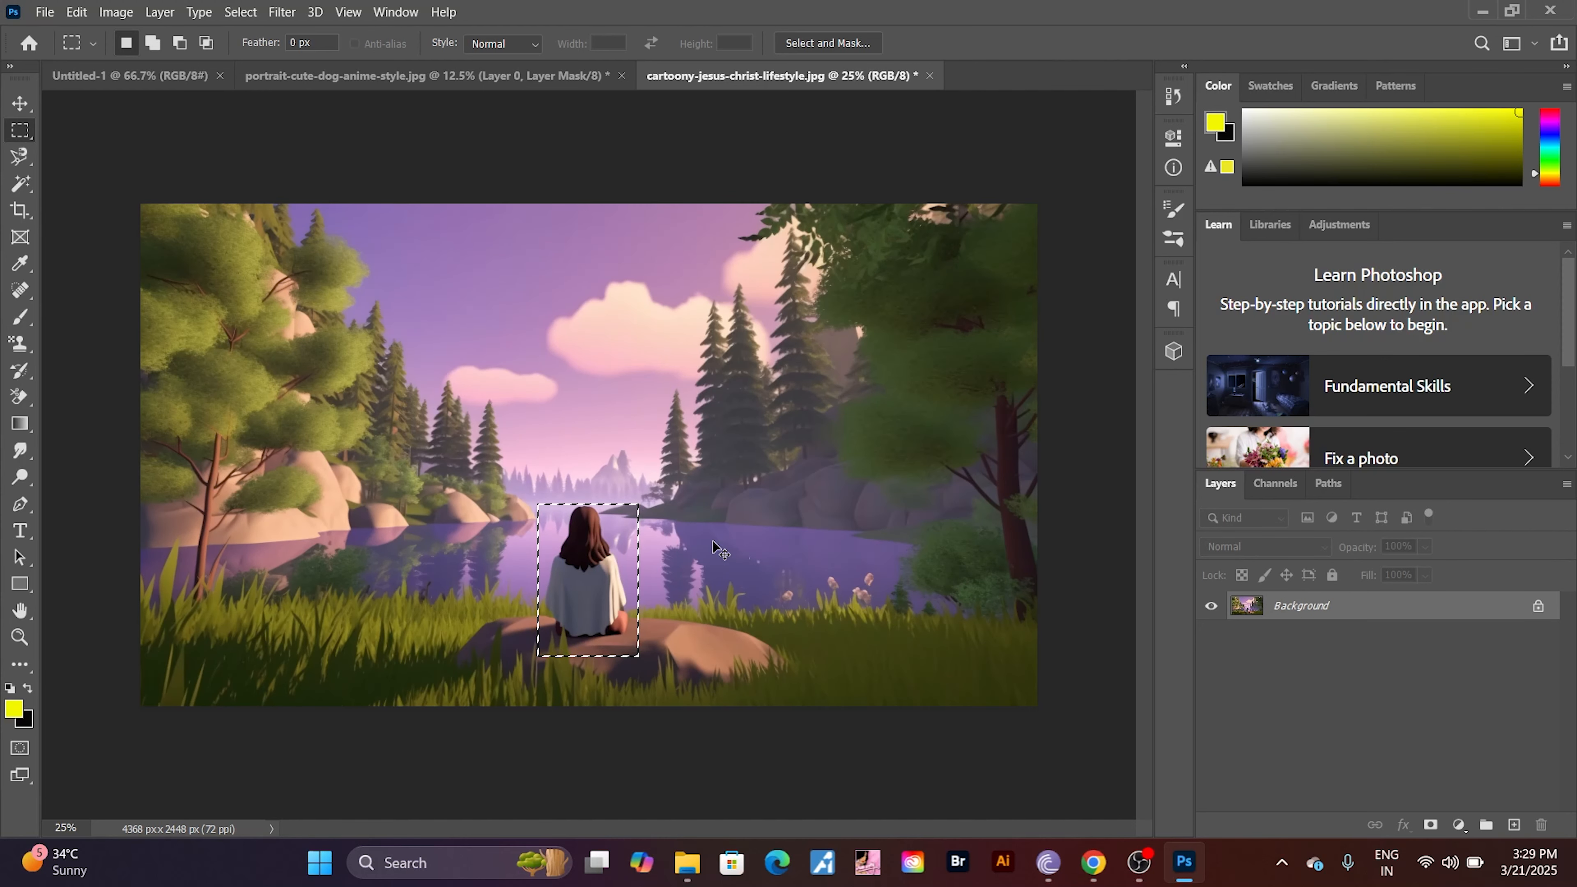
pyautogui.hotkey('ctrl', 'd')
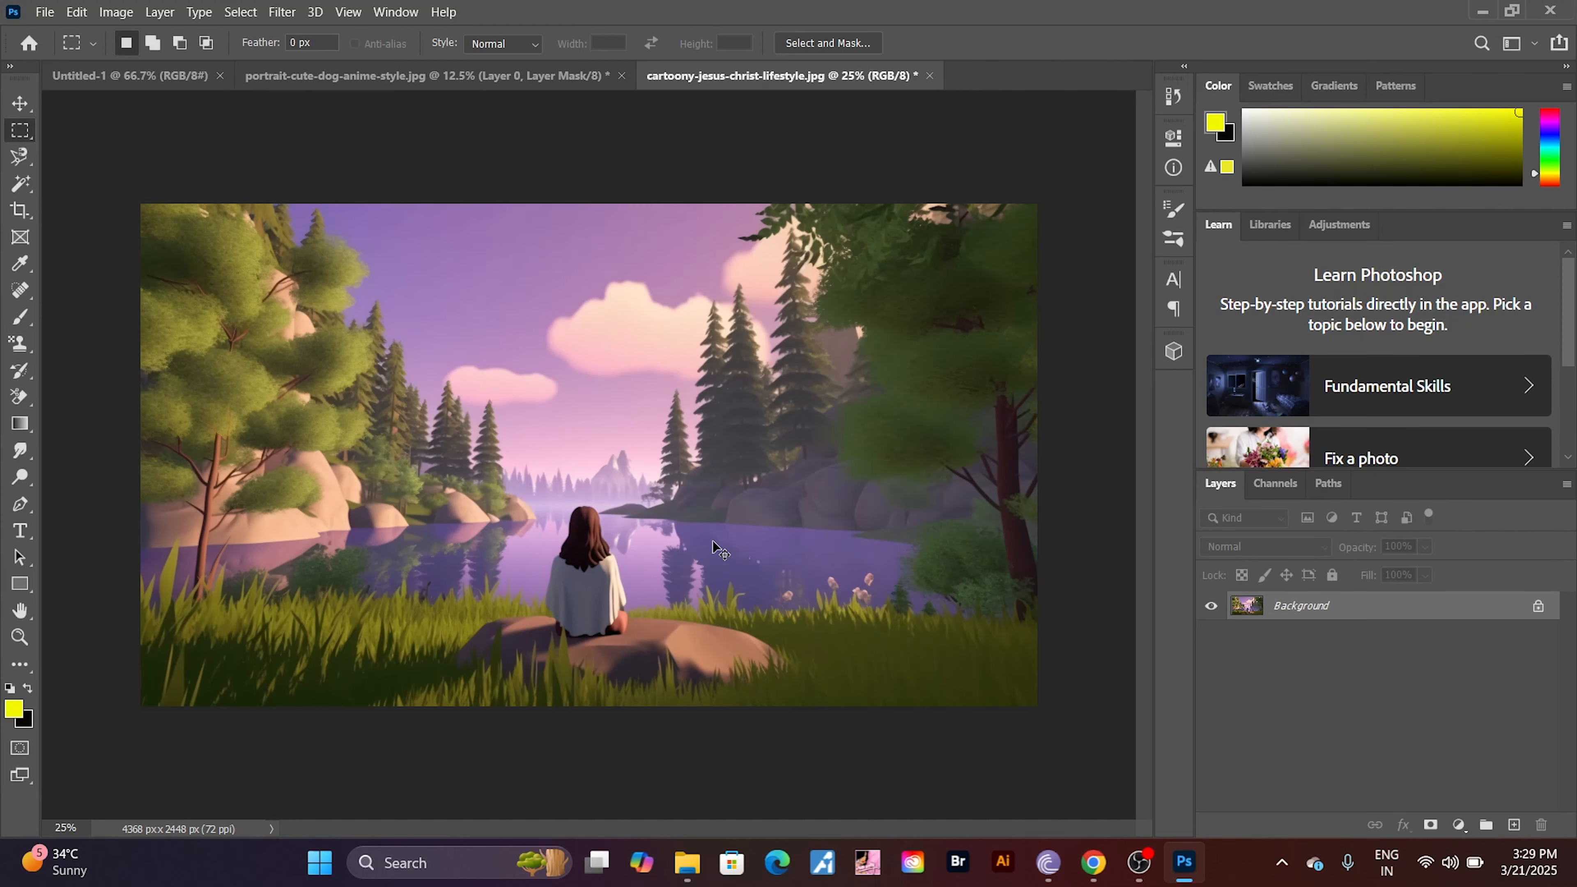
# - Draw a nearly circular selection closely around the seated woman with the Elliptical Marquee tool
pyautogui.rightClick(20, 135)
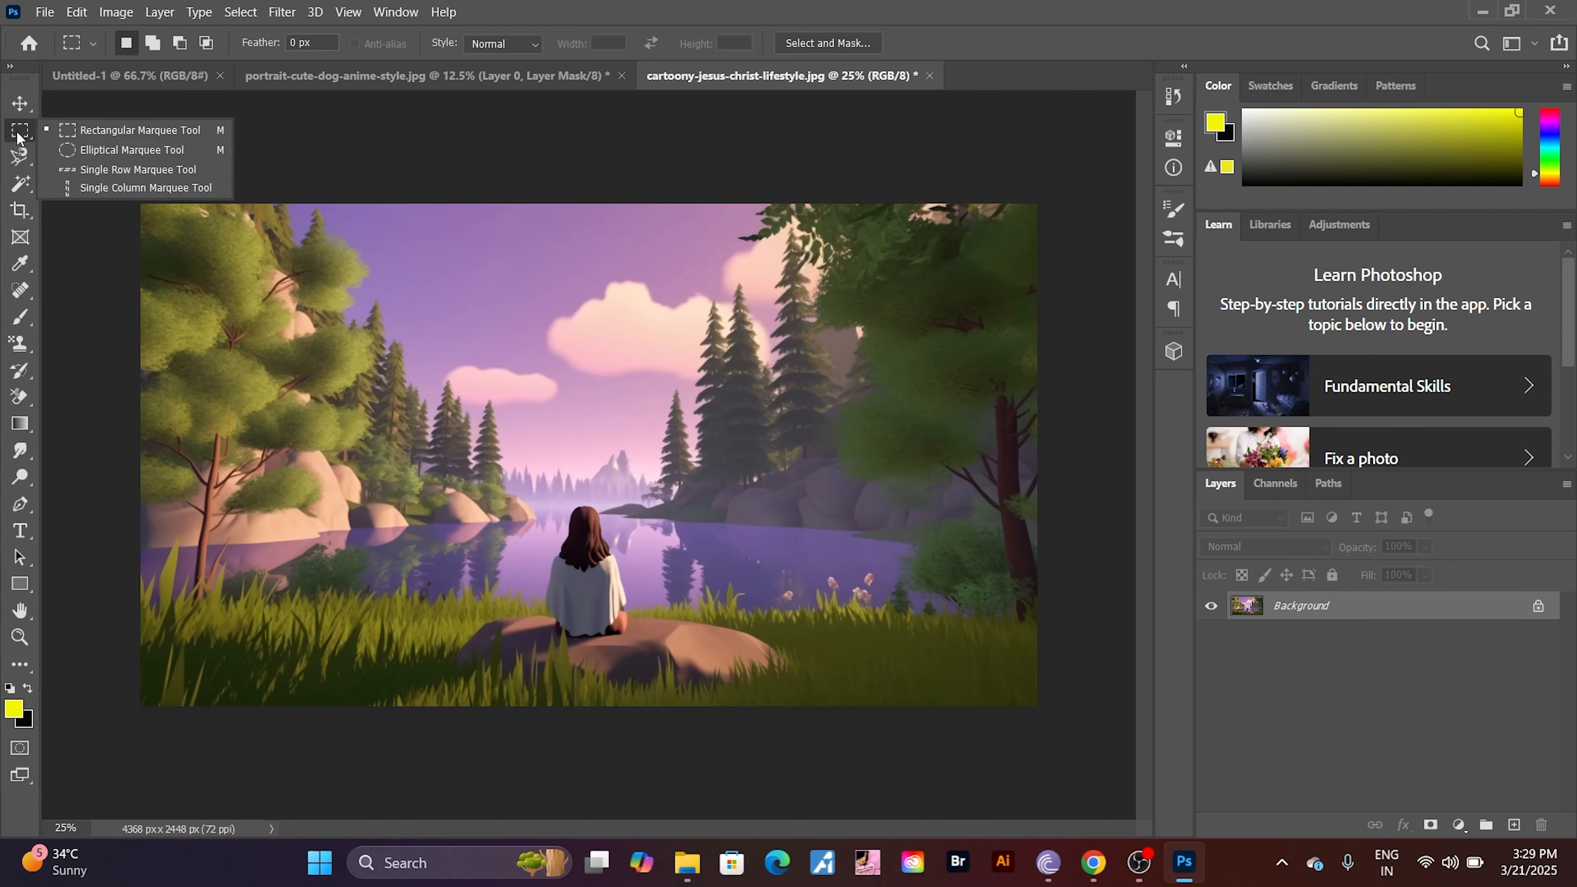
pyautogui.click(109, 153)
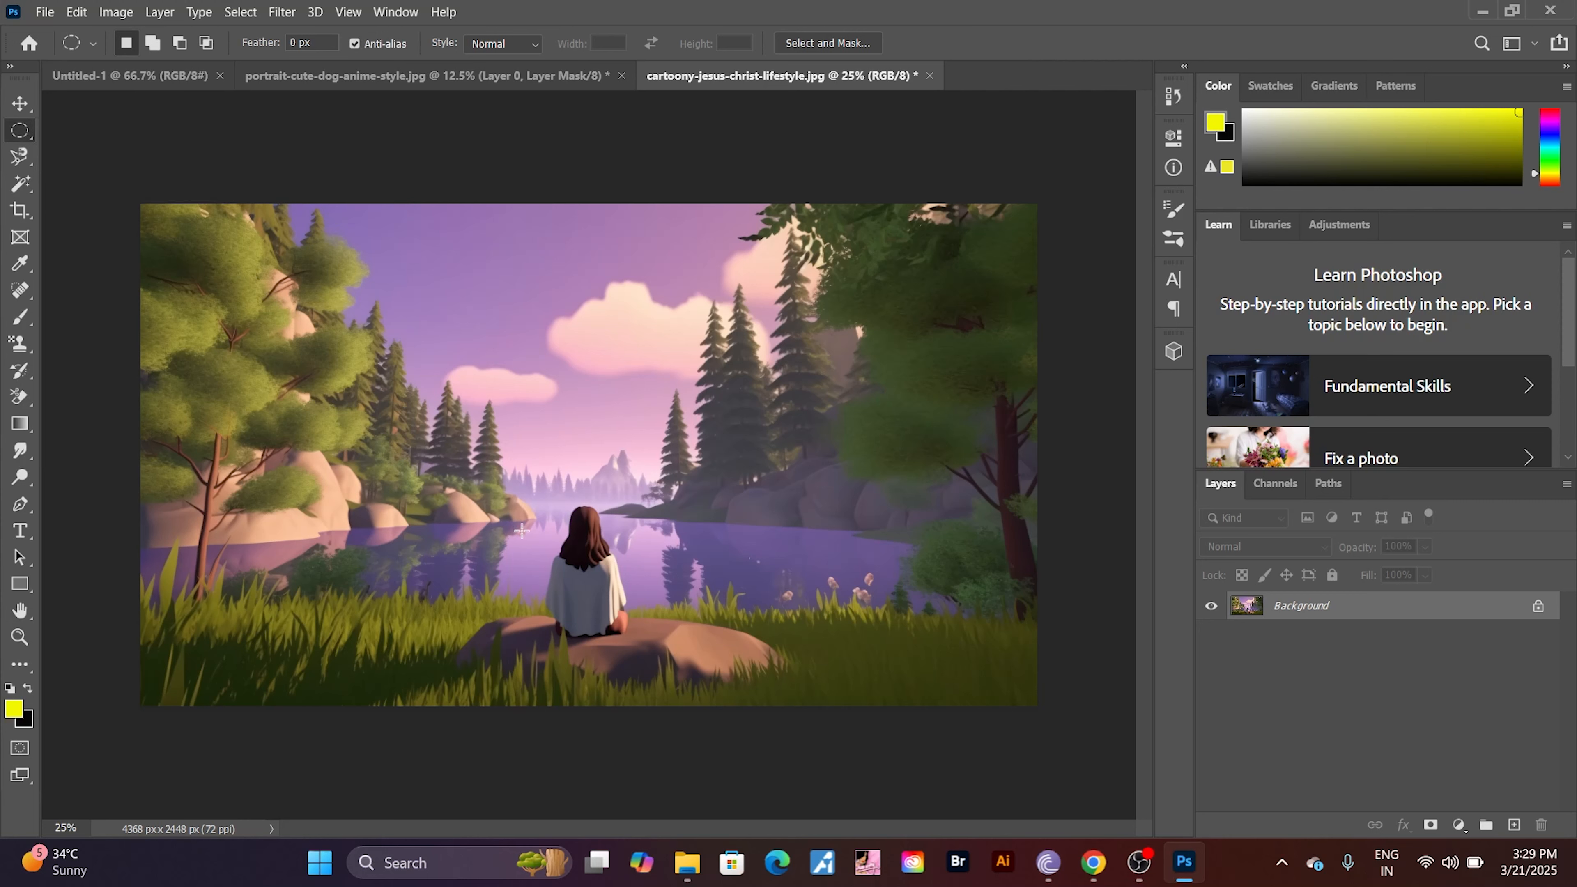
pyautogui.moveTo(525, 497); pyautogui.dragTo(665, 719)
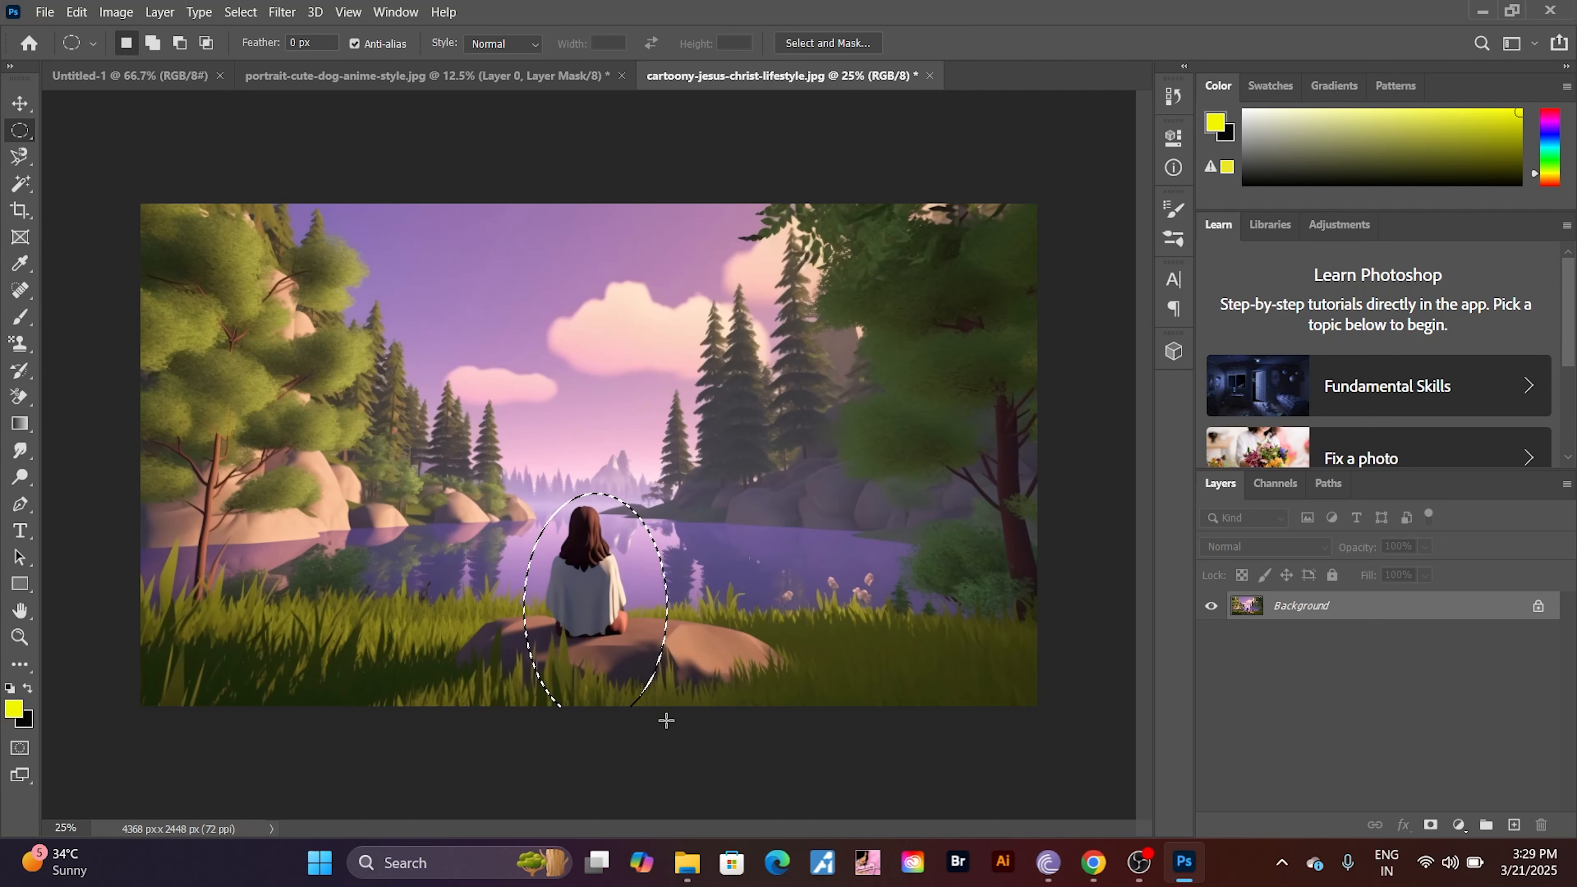
pyautogui.click(502, 527)
pyautogui.moveTo(521, 479); pyautogui.dragTo(667, 726)
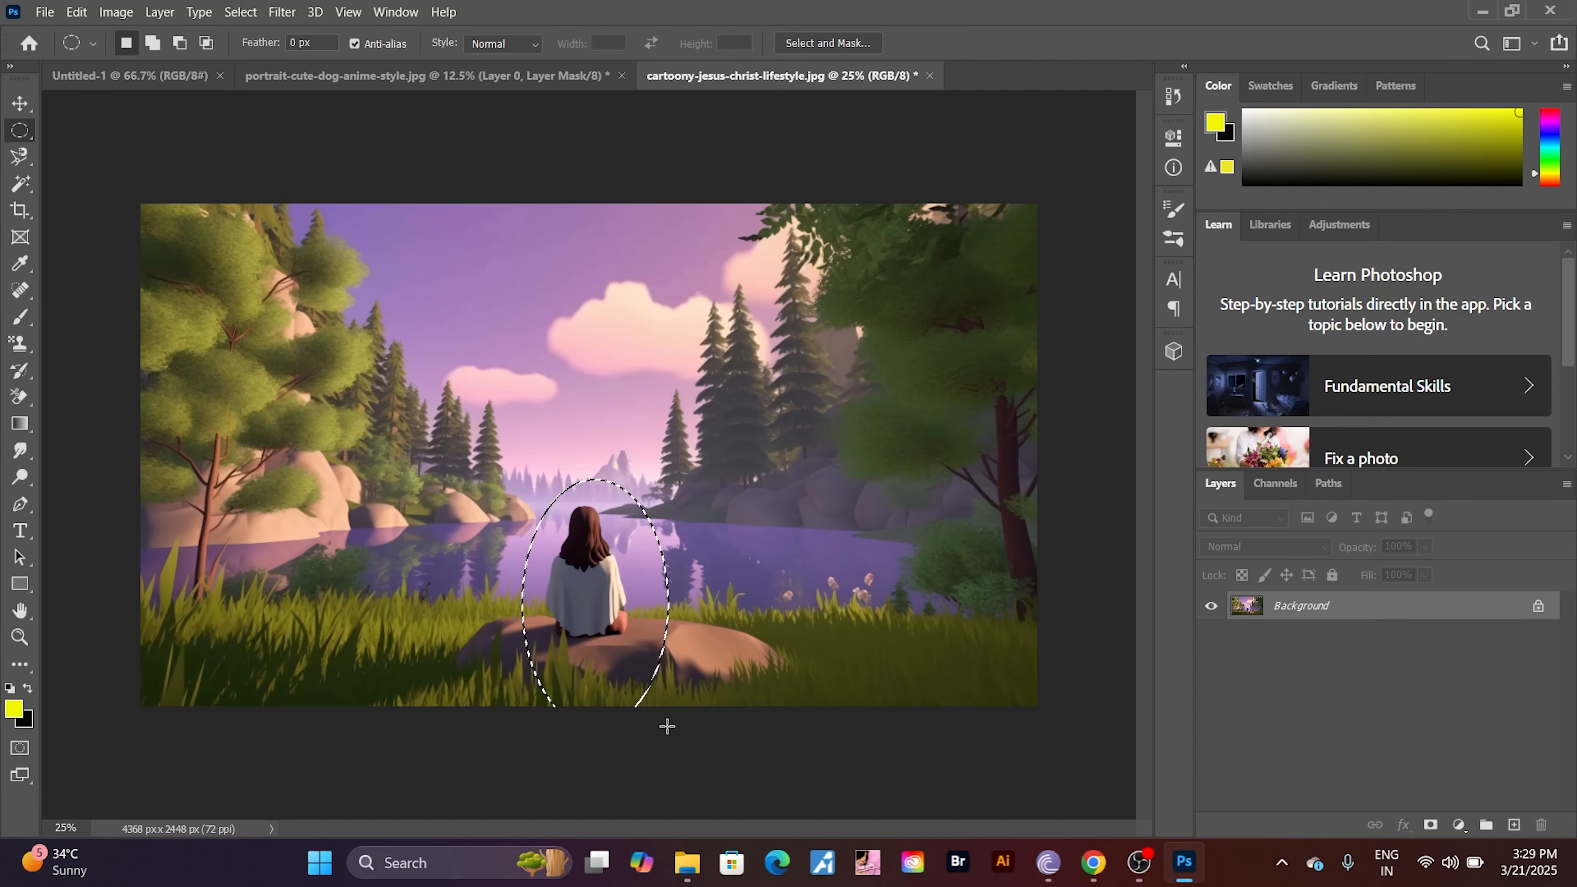
pyautogui.hotkey('ctrl', 'd')
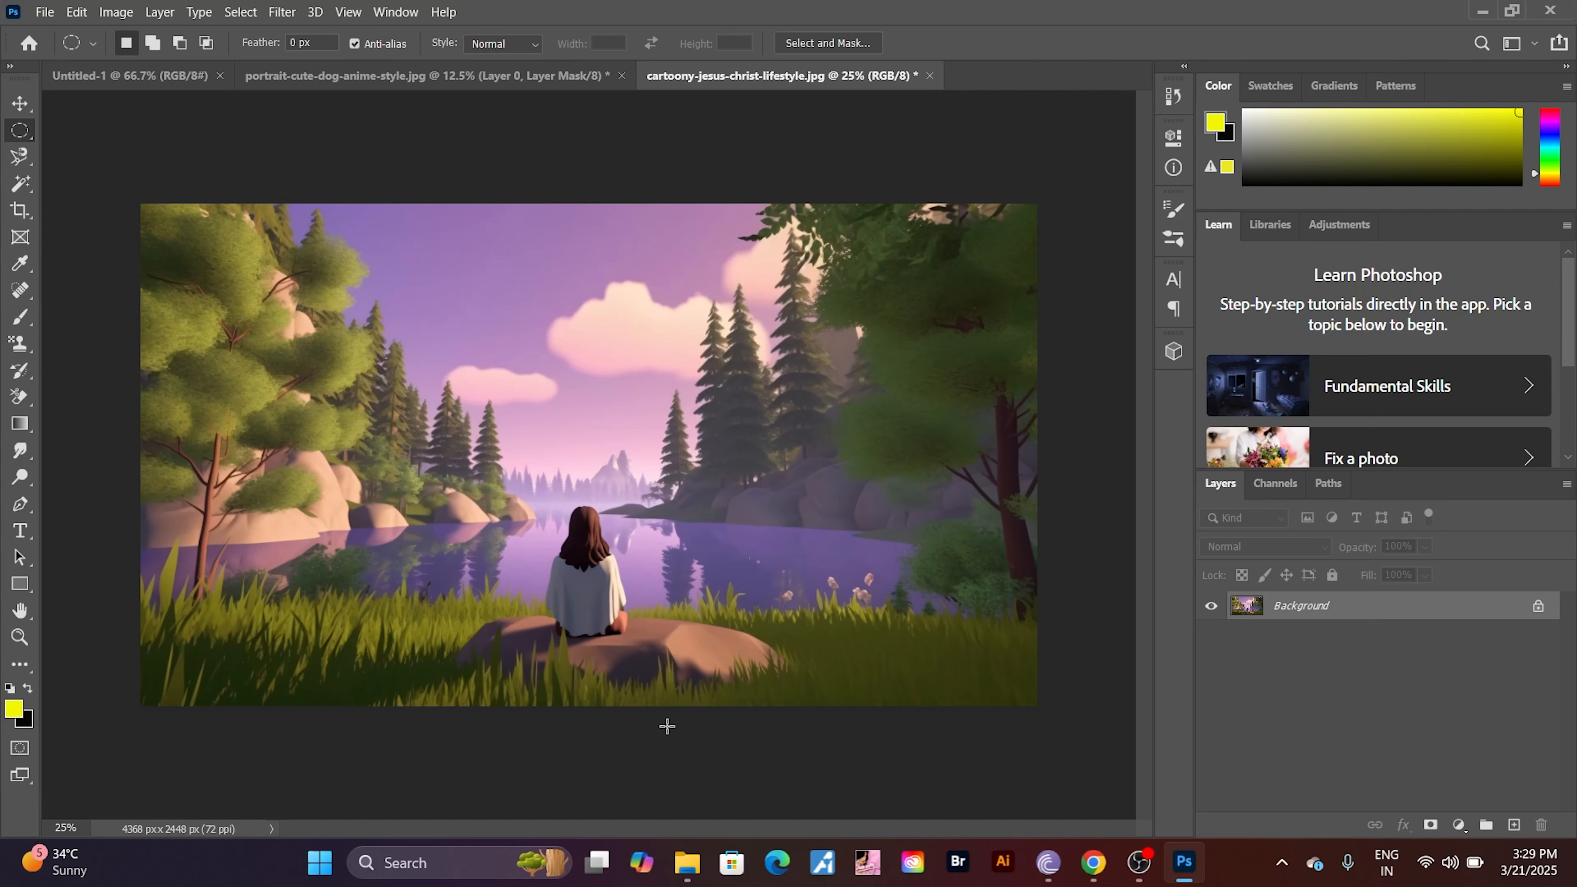
pyautogui.moveTo(533, 494); pyautogui.dragTo(656, 681)
pyautogui.moveTo(515, 504); pyautogui.dragTo(653, 654)
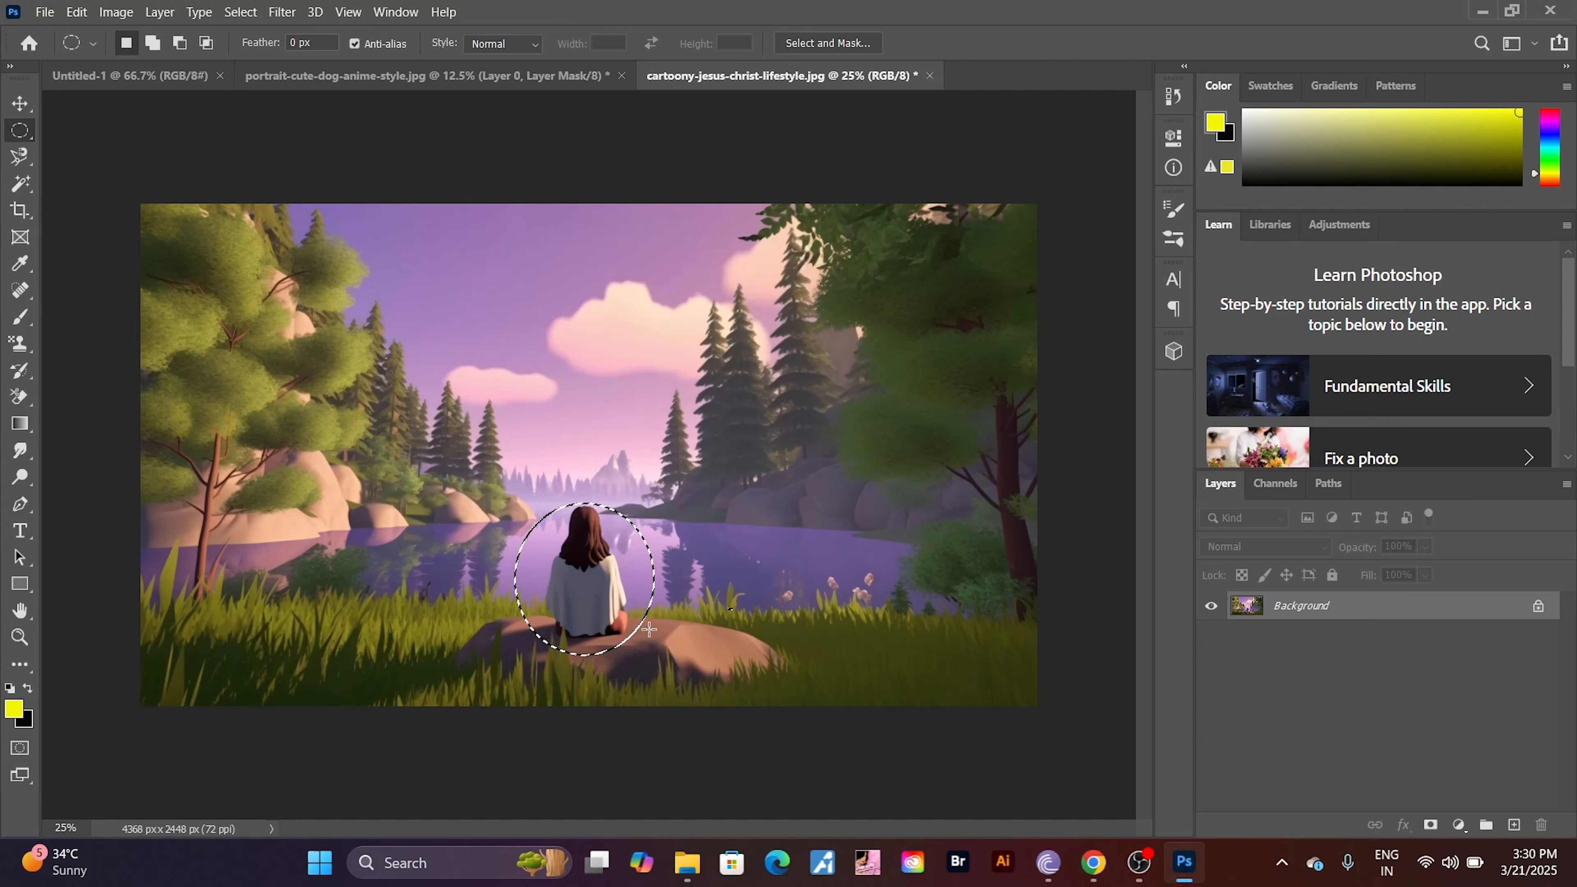
# - Save the elliptical selection as a new channel and mask the image down to that ellipse
pyautogui.rightClick(606, 580)
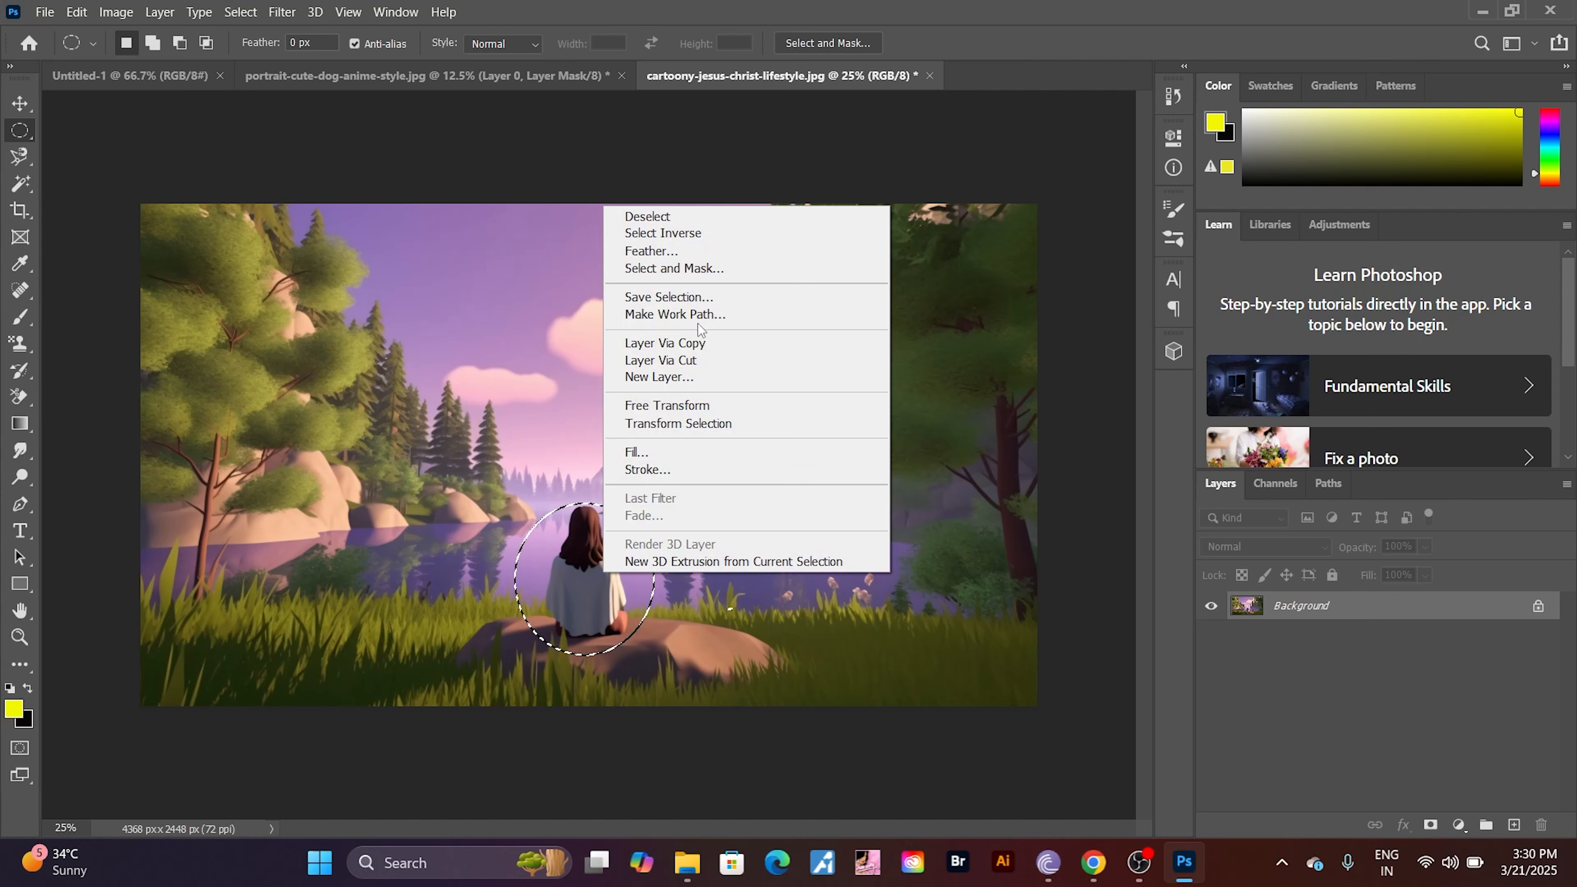
pyautogui.click(688, 298)
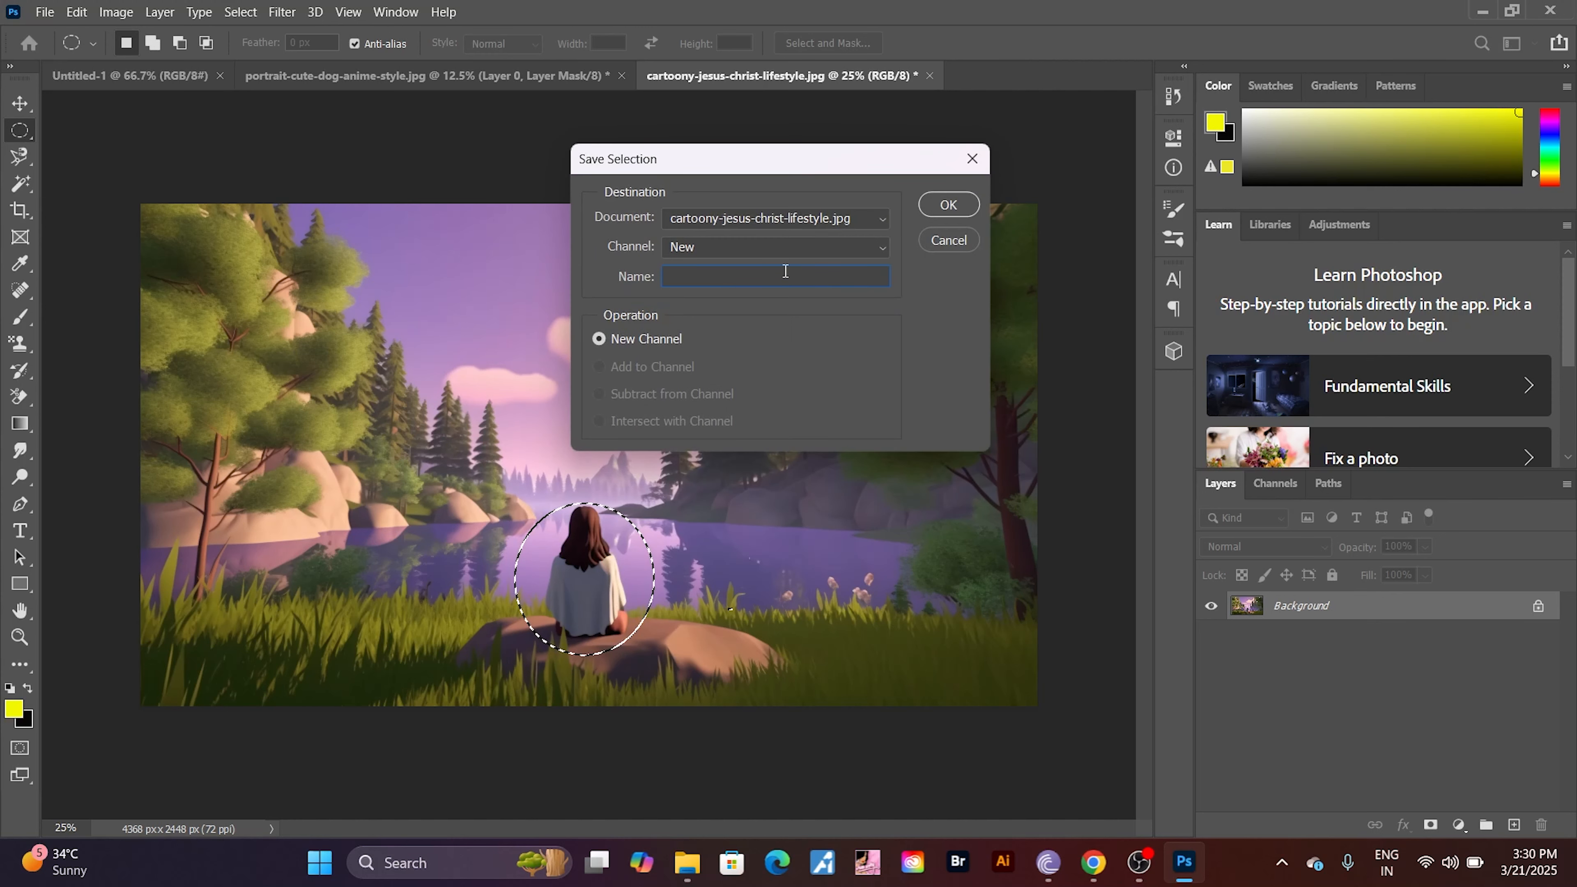
pyautogui.click(948, 206)
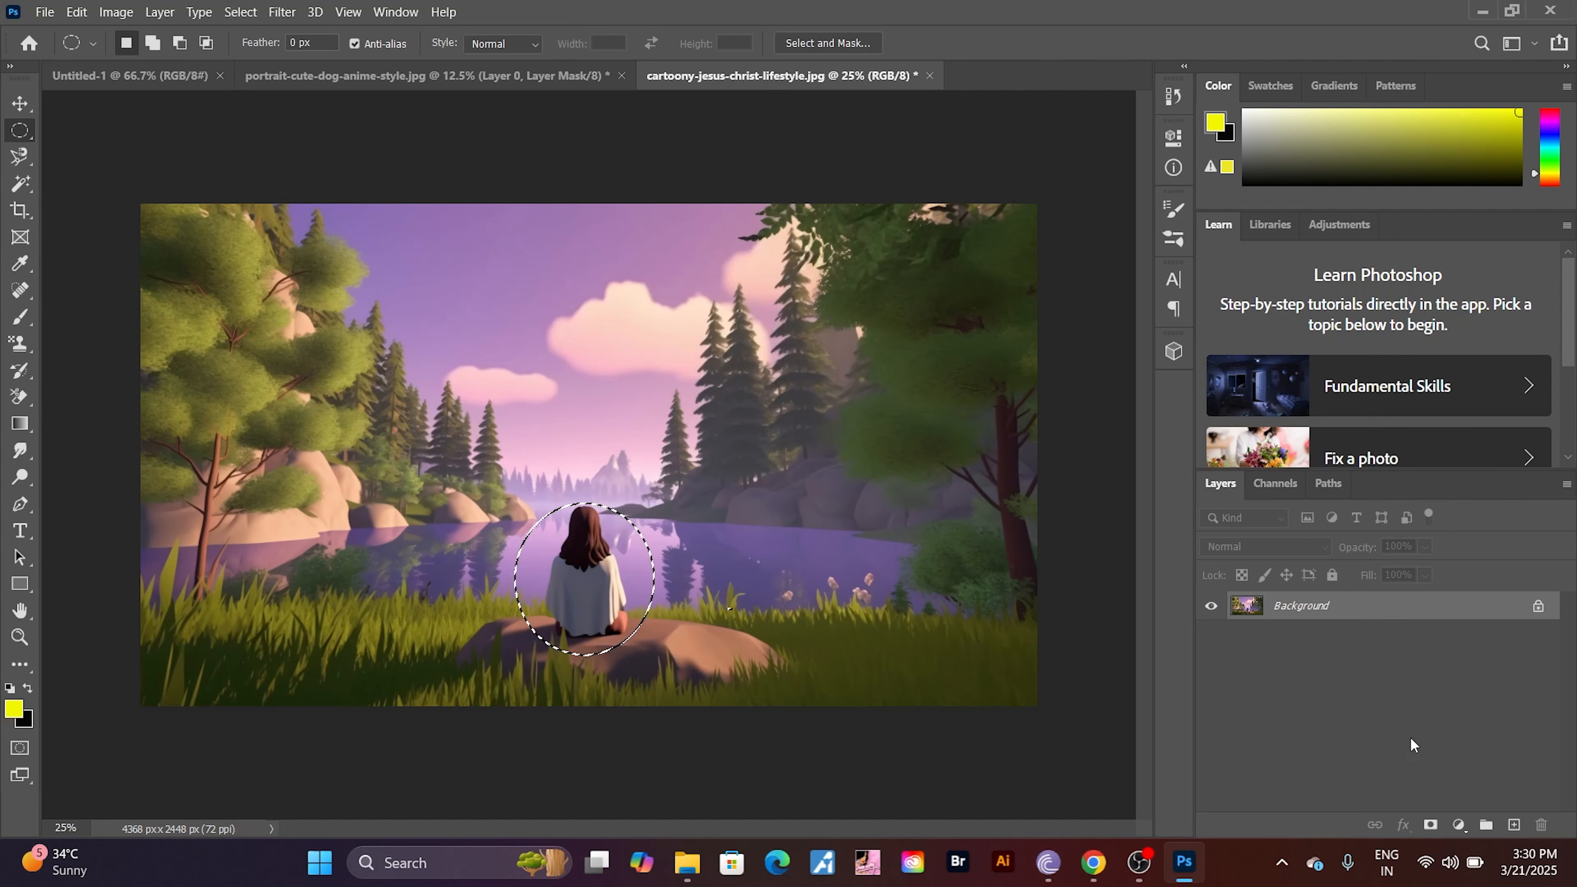
pyautogui.click(1431, 826)
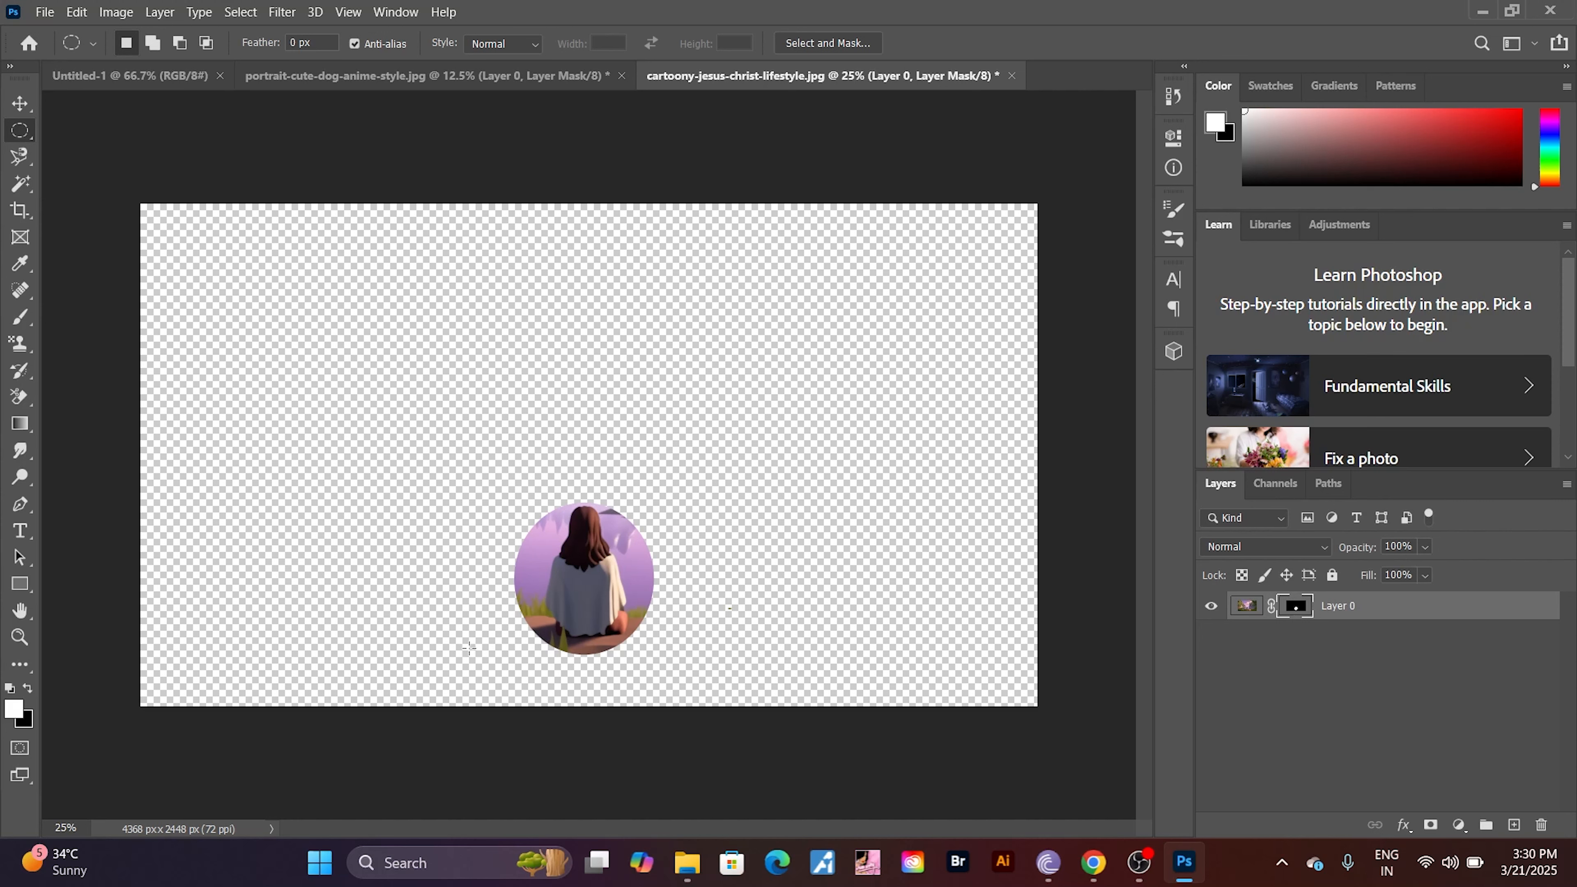
pyautogui.click(17, 191)
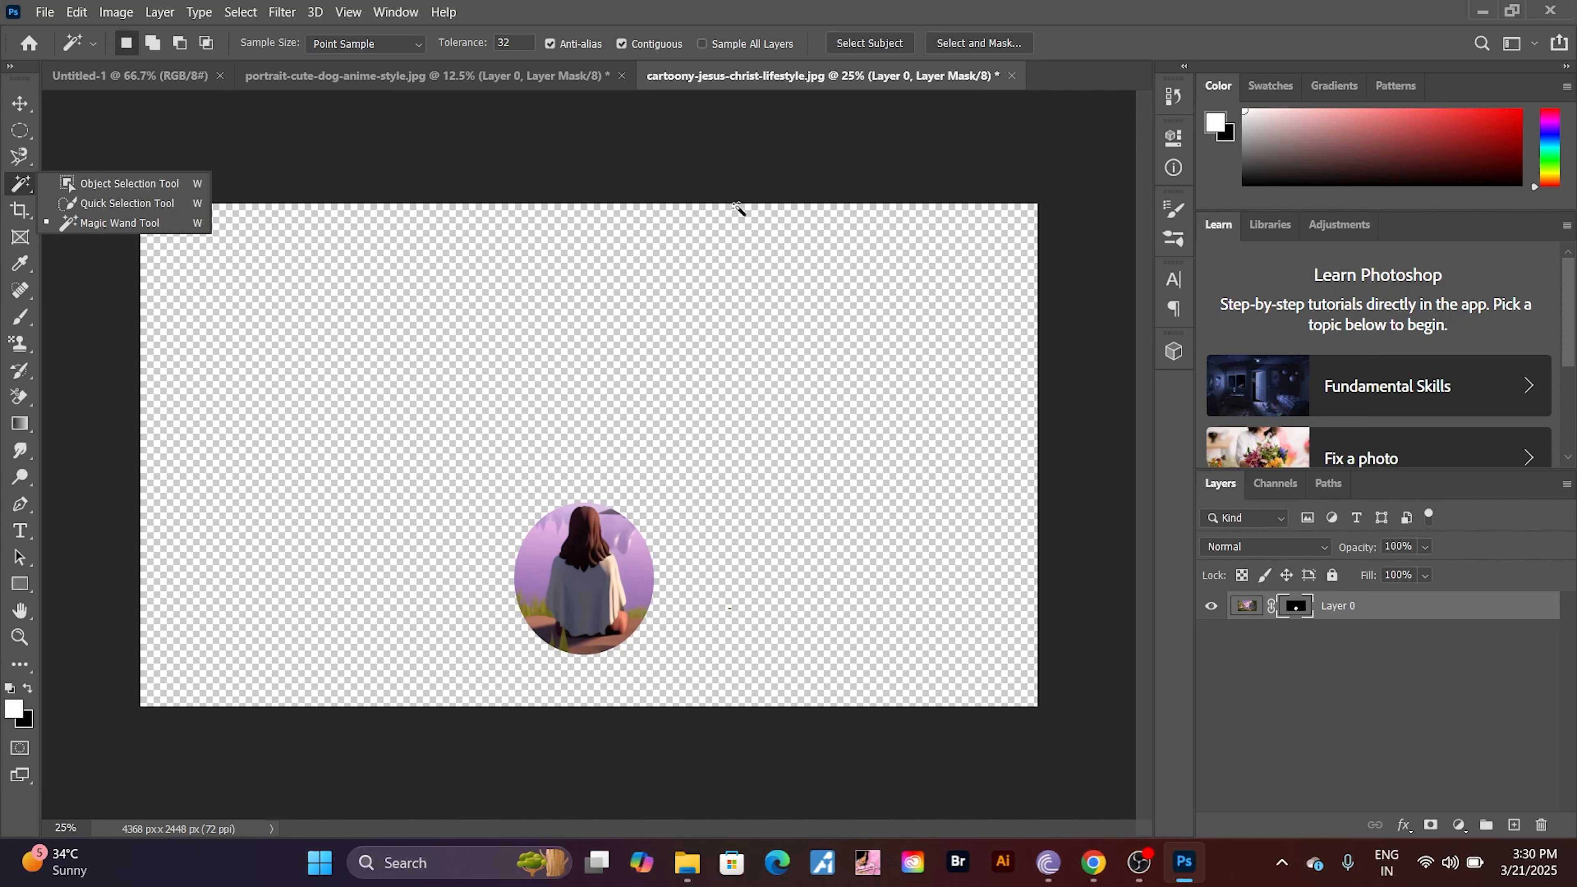
pyautogui.click(18, 184)
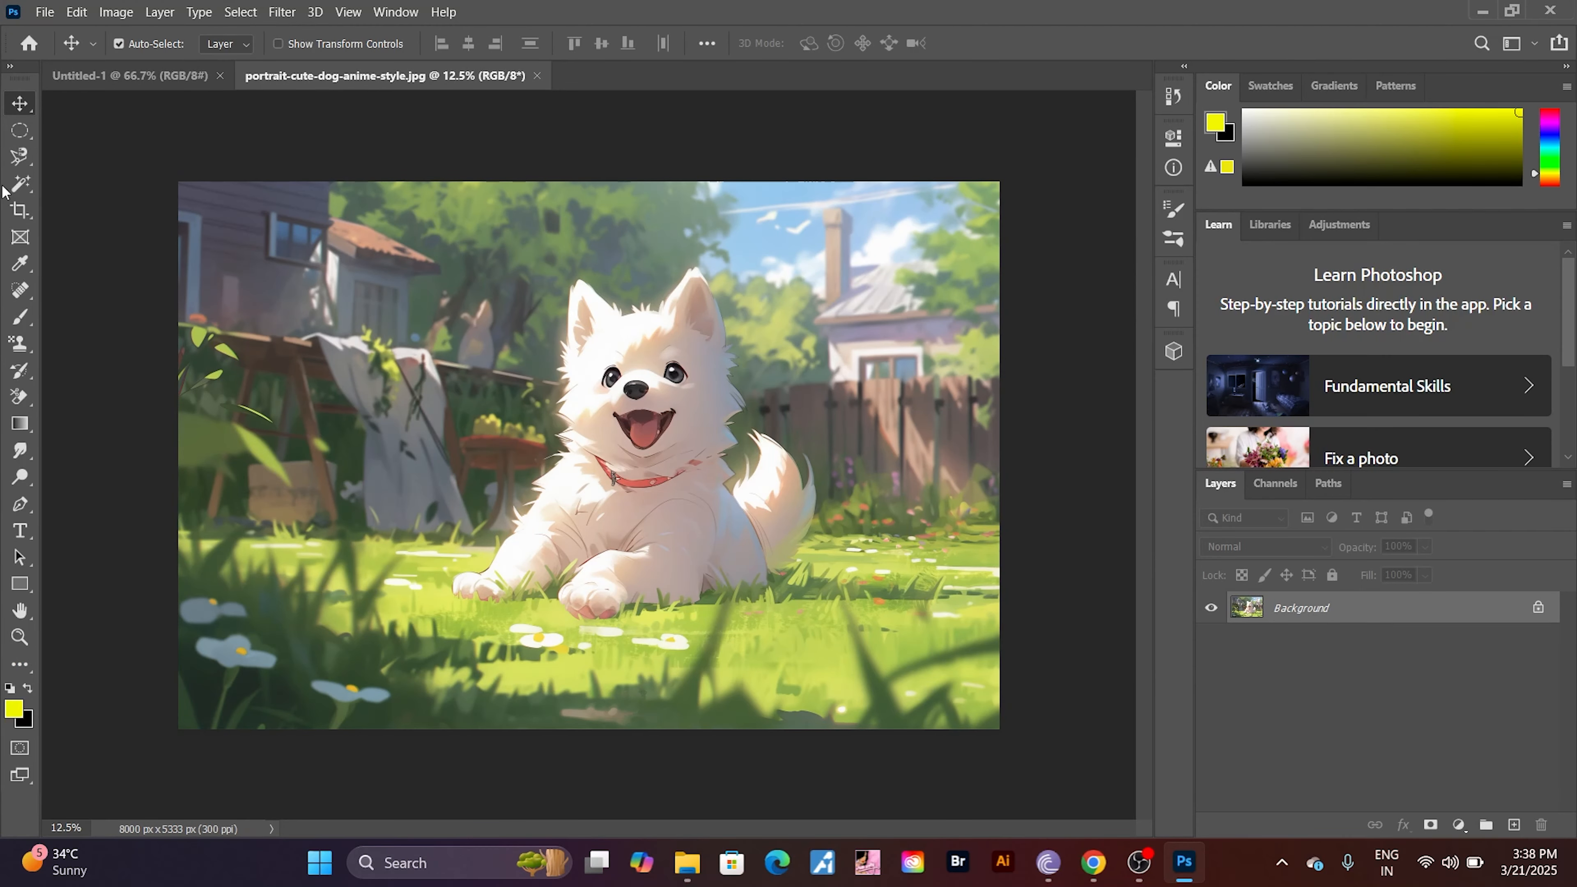
# - Crop the dog image closely around the dog with the Crop tool, to about 4848 x 3702 px
pyautogui.click(23, 217)
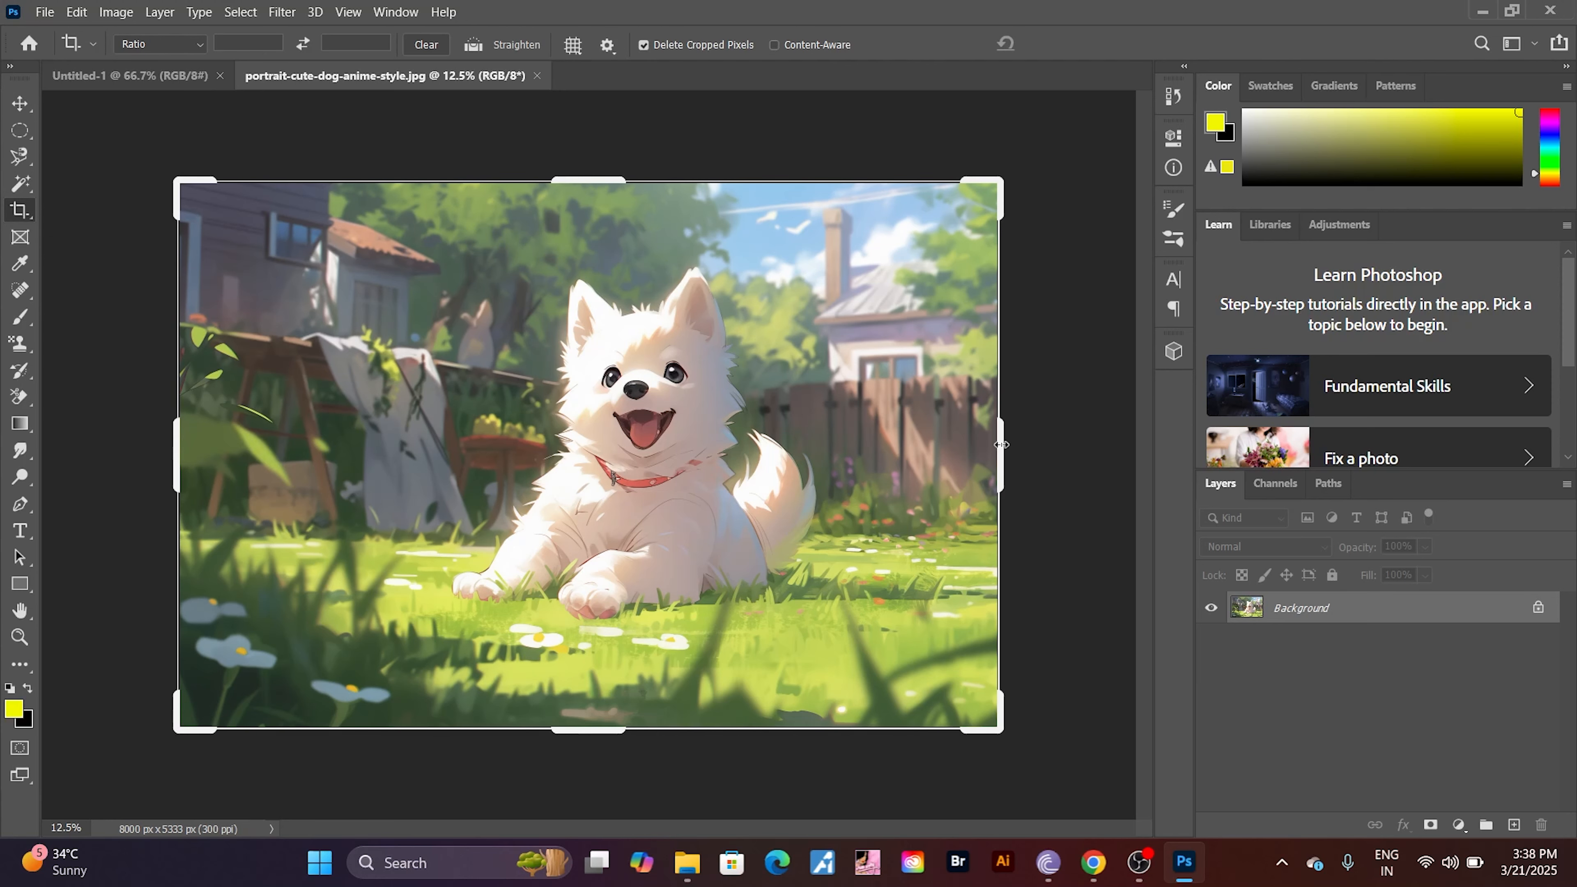
pyautogui.moveTo(1001, 445)
pyautogui.mouseDown()
pyautogui.moveTo(959, 422)
pyautogui.moveTo(990, 450)
pyautogui.mouseUp()
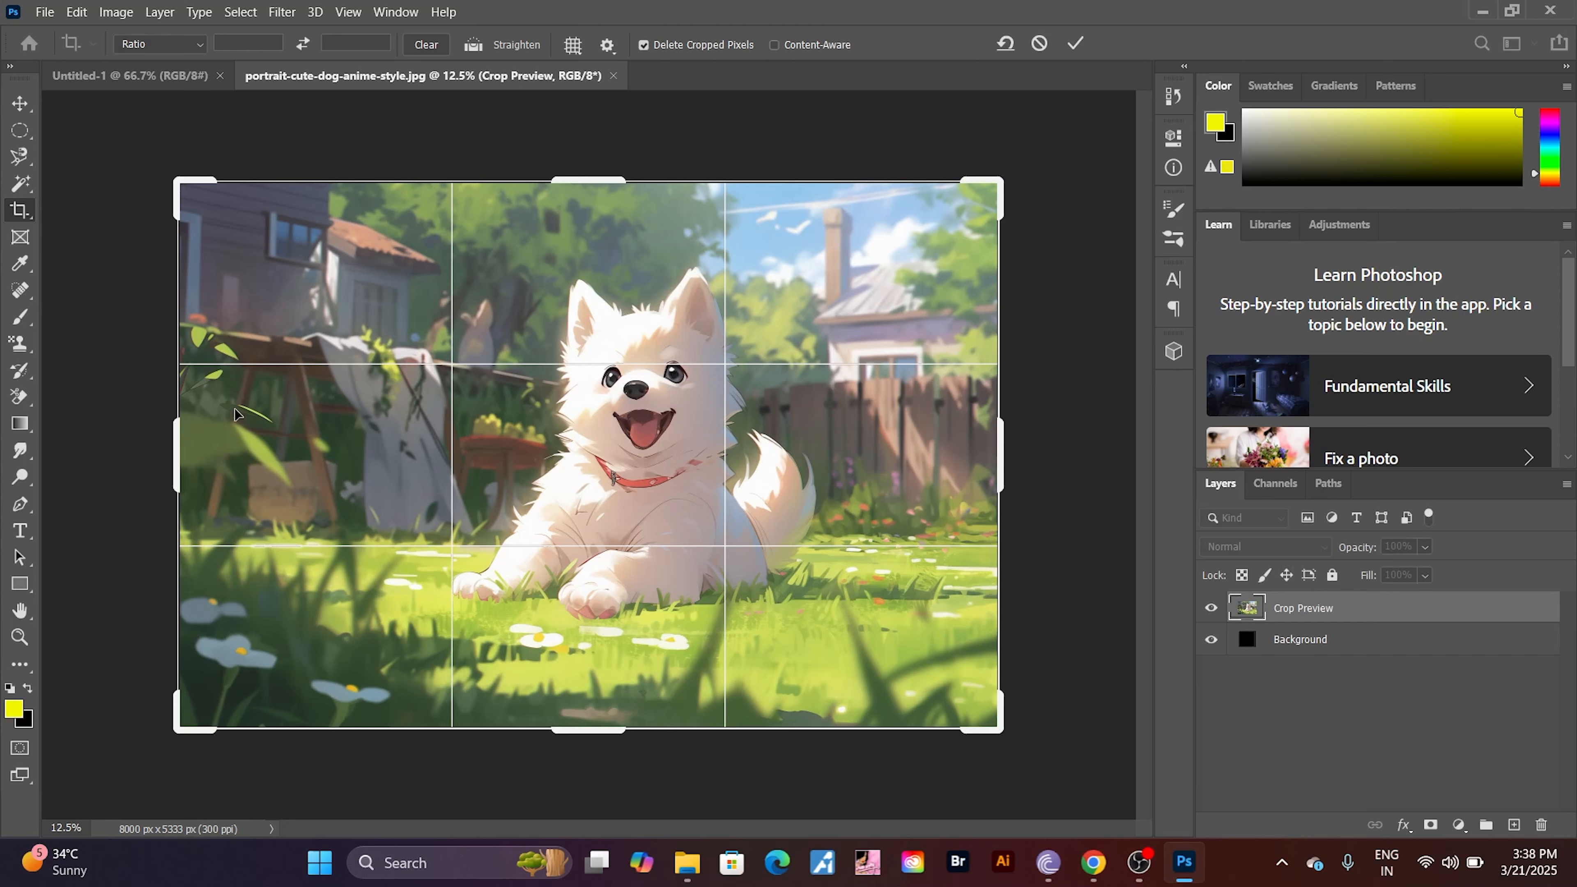
pyautogui.moveTo(176, 442)
pyautogui.mouseDown()
pyautogui.moveTo(292, 487)
pyautogui.moveTo(169, 446)
pyautogui.moveTo(166, 427)
pyautogui.mouseUp()
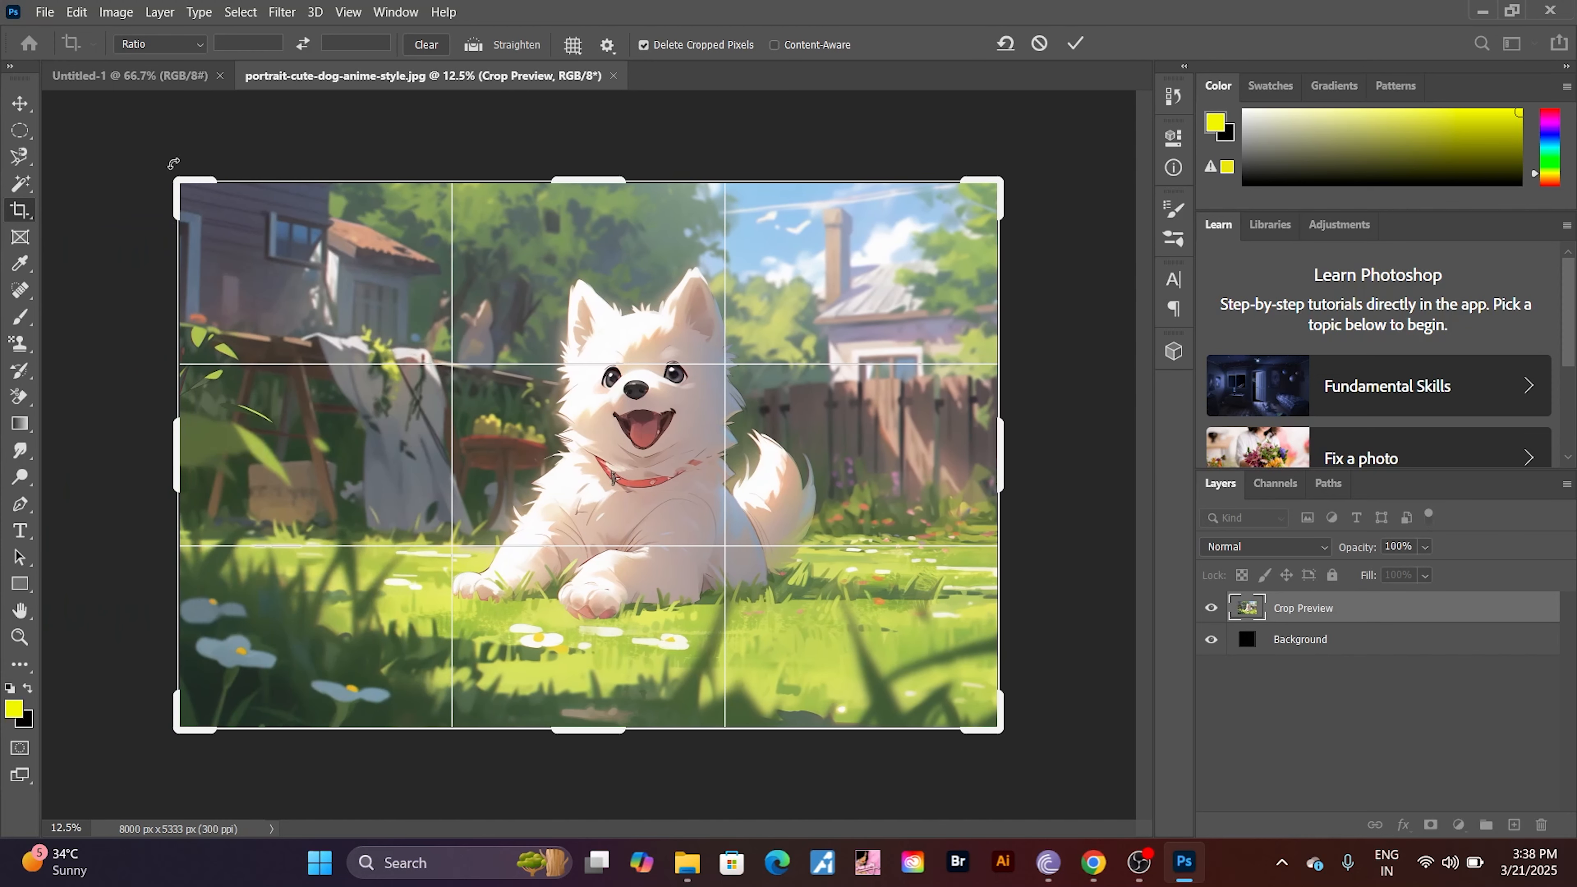
pyautogui.moveTo(180, 186)
pyautogui.mouseDown()
pyautogui.moveTo(271, 289)
pyautogui.moveTo(177, 181)
pyautogui.moveTo(186, 195)
pyautogui.mouseUp()
pyautogui.moveTo(590, 174)
pyautogui.mouseDown()
pyautogui.moveTo(623, 220)
pyautogui.moveTo(607, 159)
pyautogui.moveTo(608, 197)
pyautogui.mouseUp()
pyautogui.moveTo(596, 737)
pyautogui.mouseDown()
pyautogui.moveTo(599, 674)
pyautogui.moveTo(602, 738)
pyautogui.mouseUp()
pyautogui.moveTo(1030, 158); pyautogui.dragTo(1057, 140)
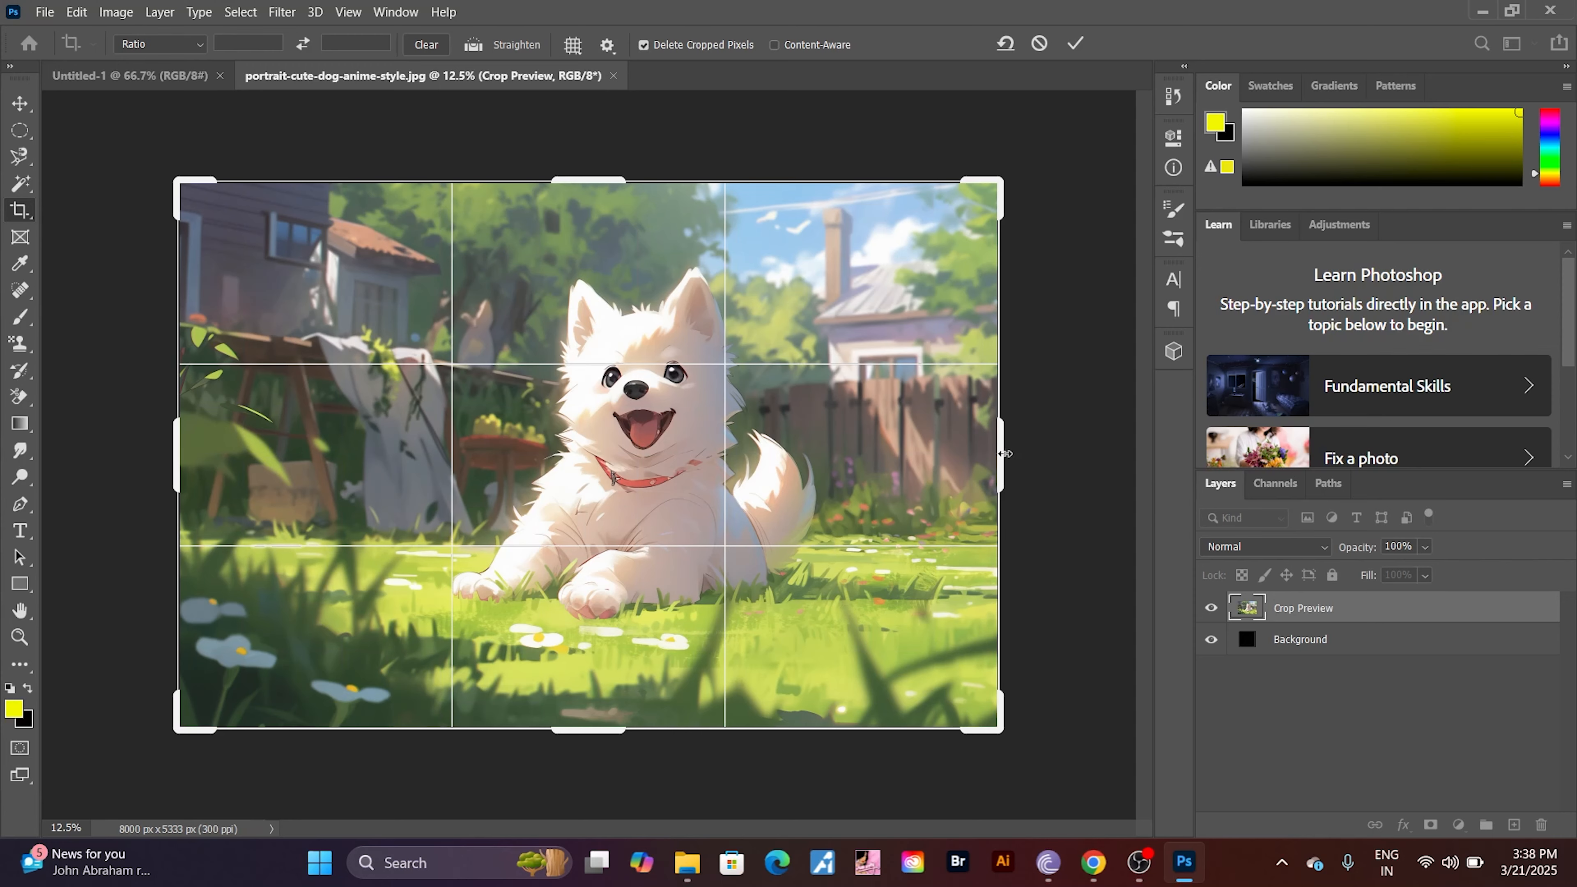
pyautogui.moveTo(999, 452); pyautogui.dragTo(936, 452)
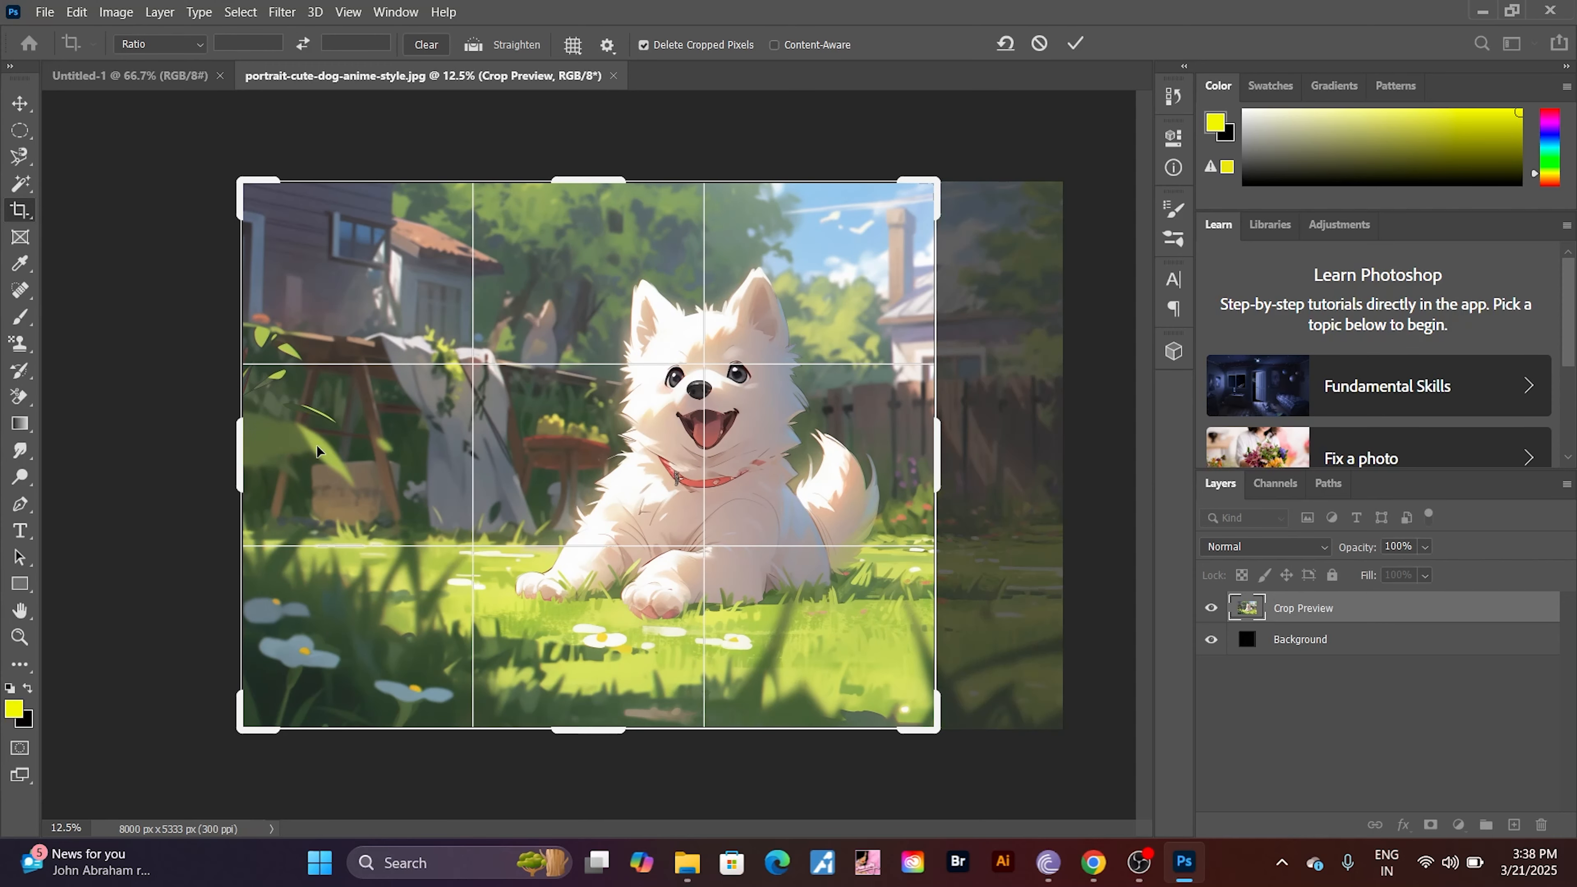
pyautogui.moveTo(236, 458); pyautogui.dragTo(340, 457)
pyautogui.moveTo(577, 736); pyautogui.dragTo(577, 687)
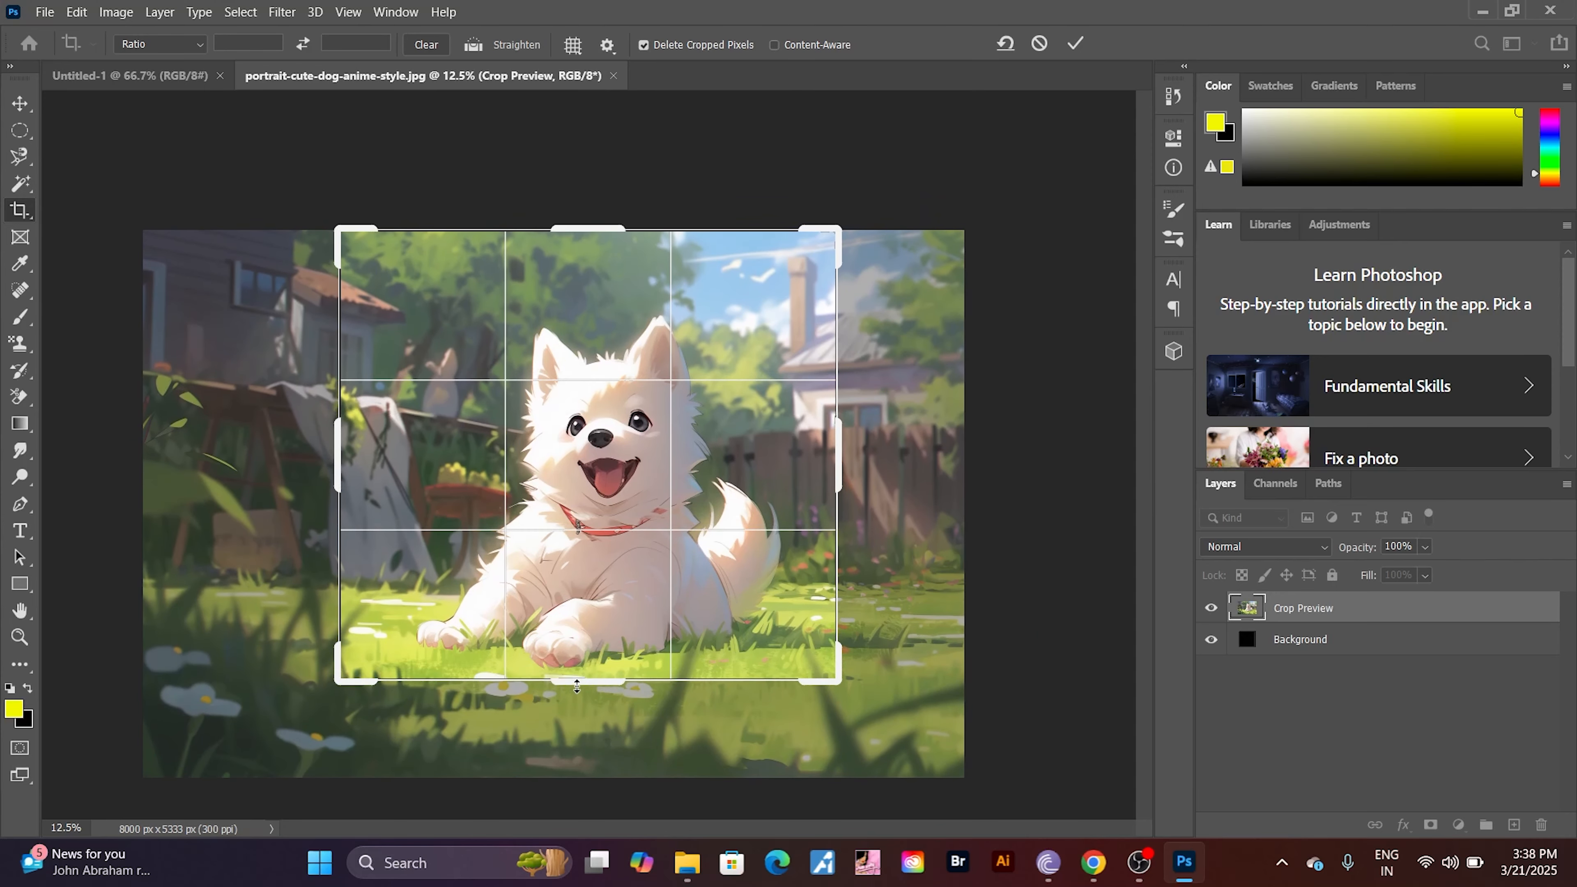
pyautogui.moveTo(605, 229); pyautogui.dragTo(606, 265)
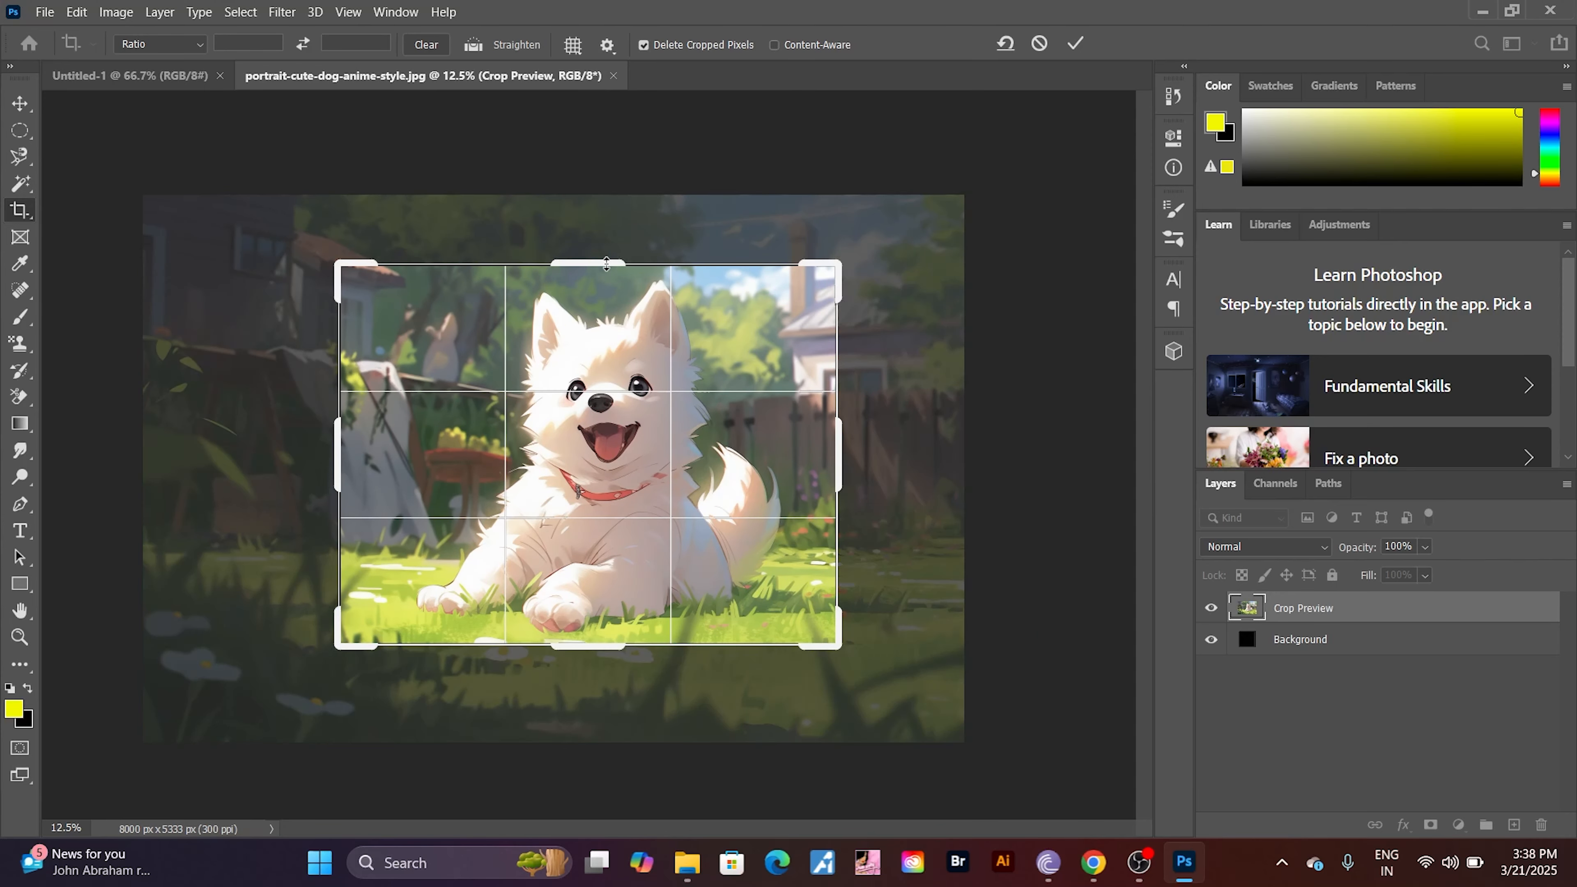
pyautogui.press('Return')
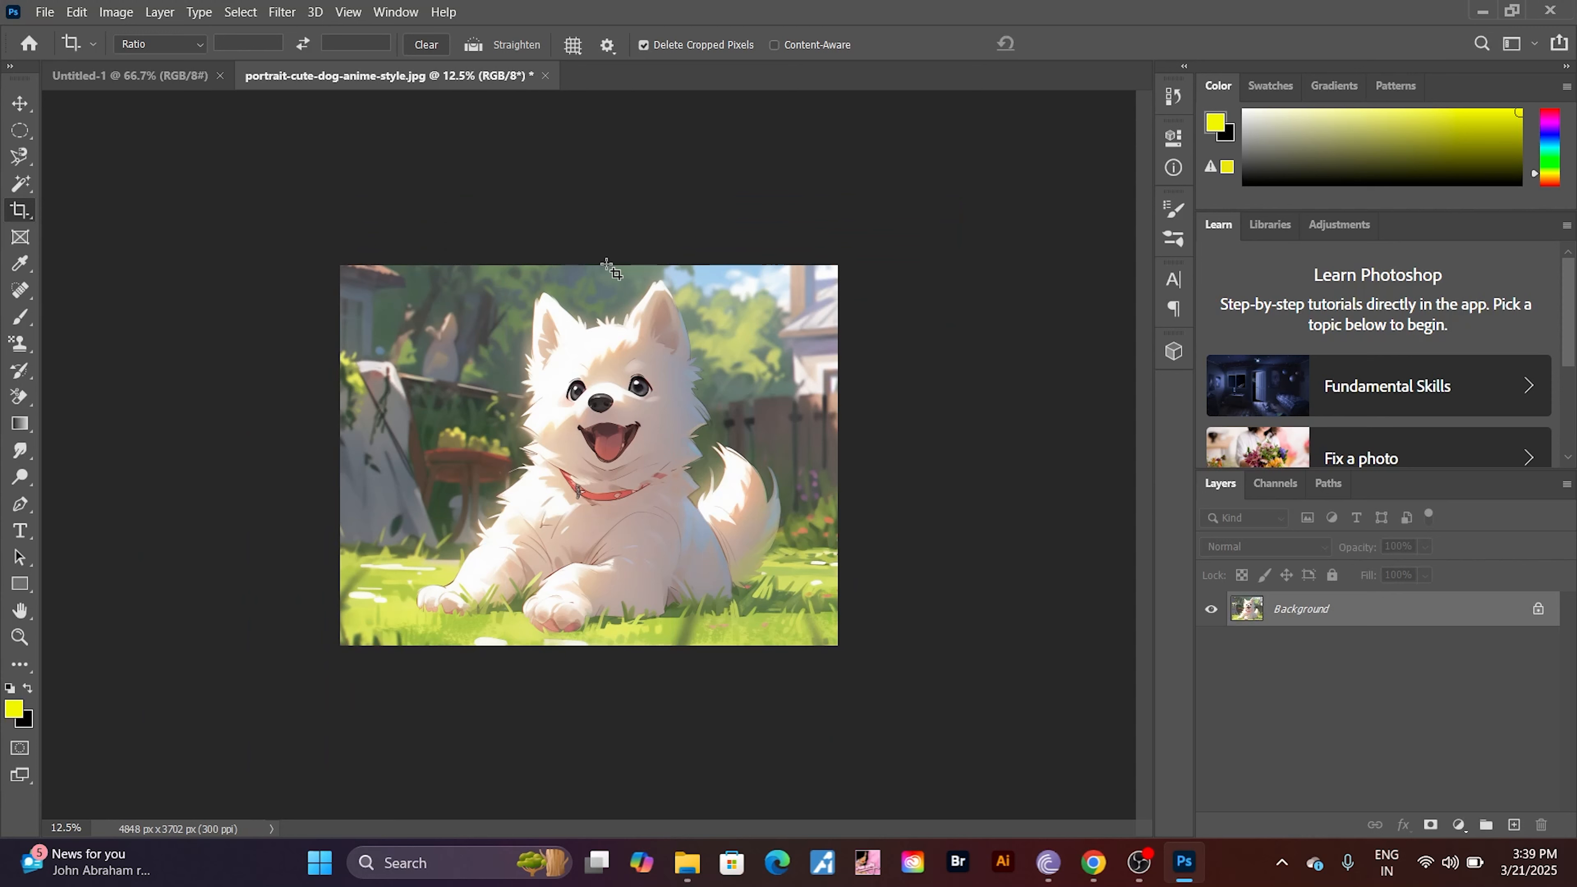
pyautogui.click(17, 211)
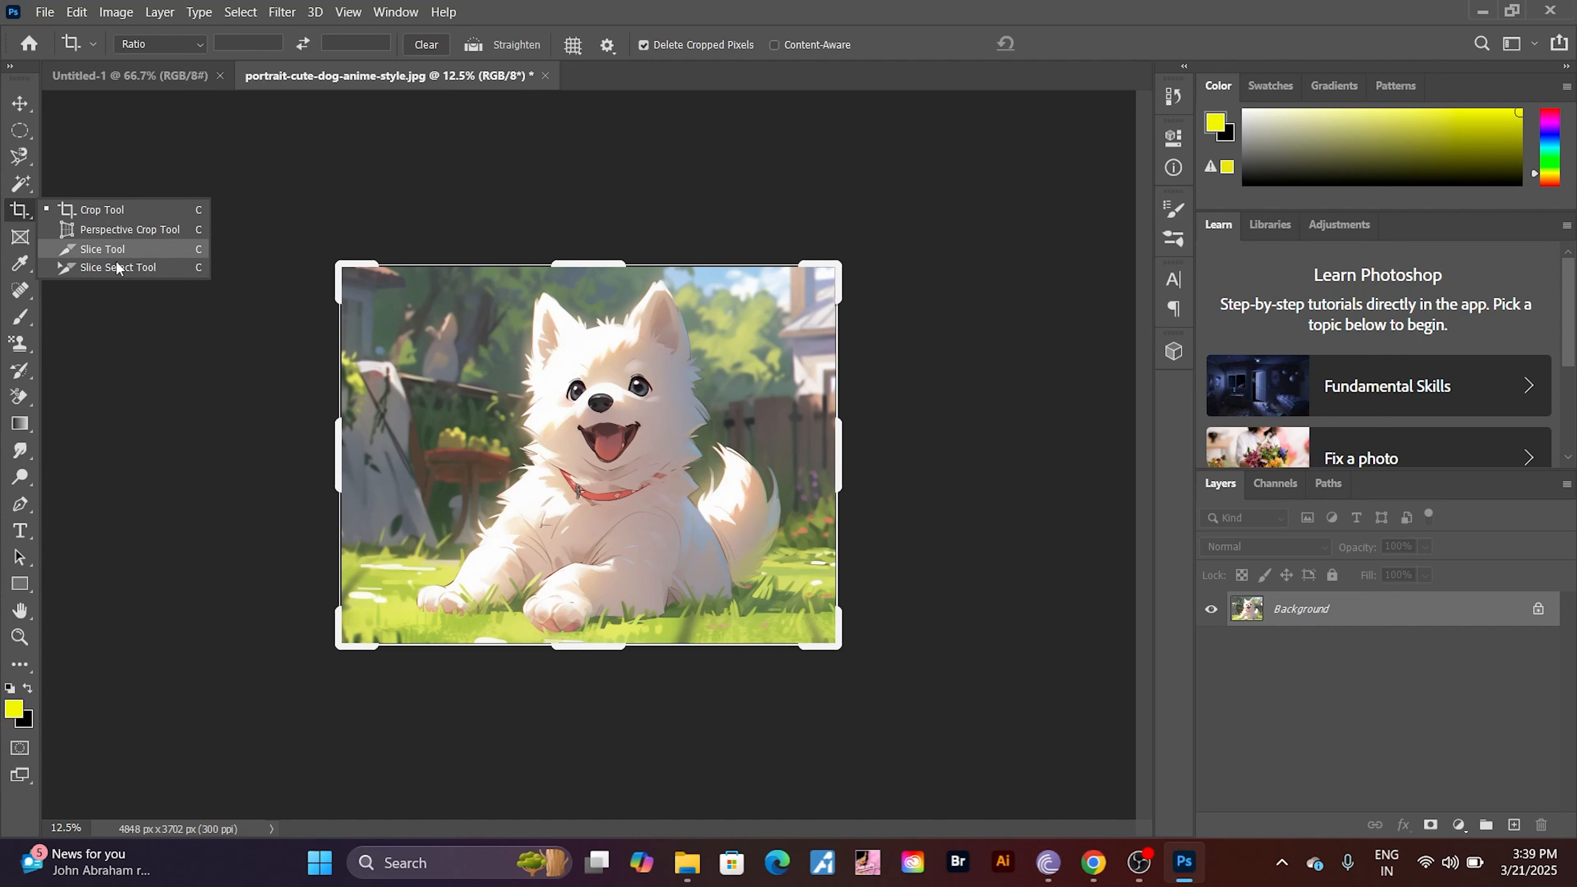
pyautogui.click(271, 234)
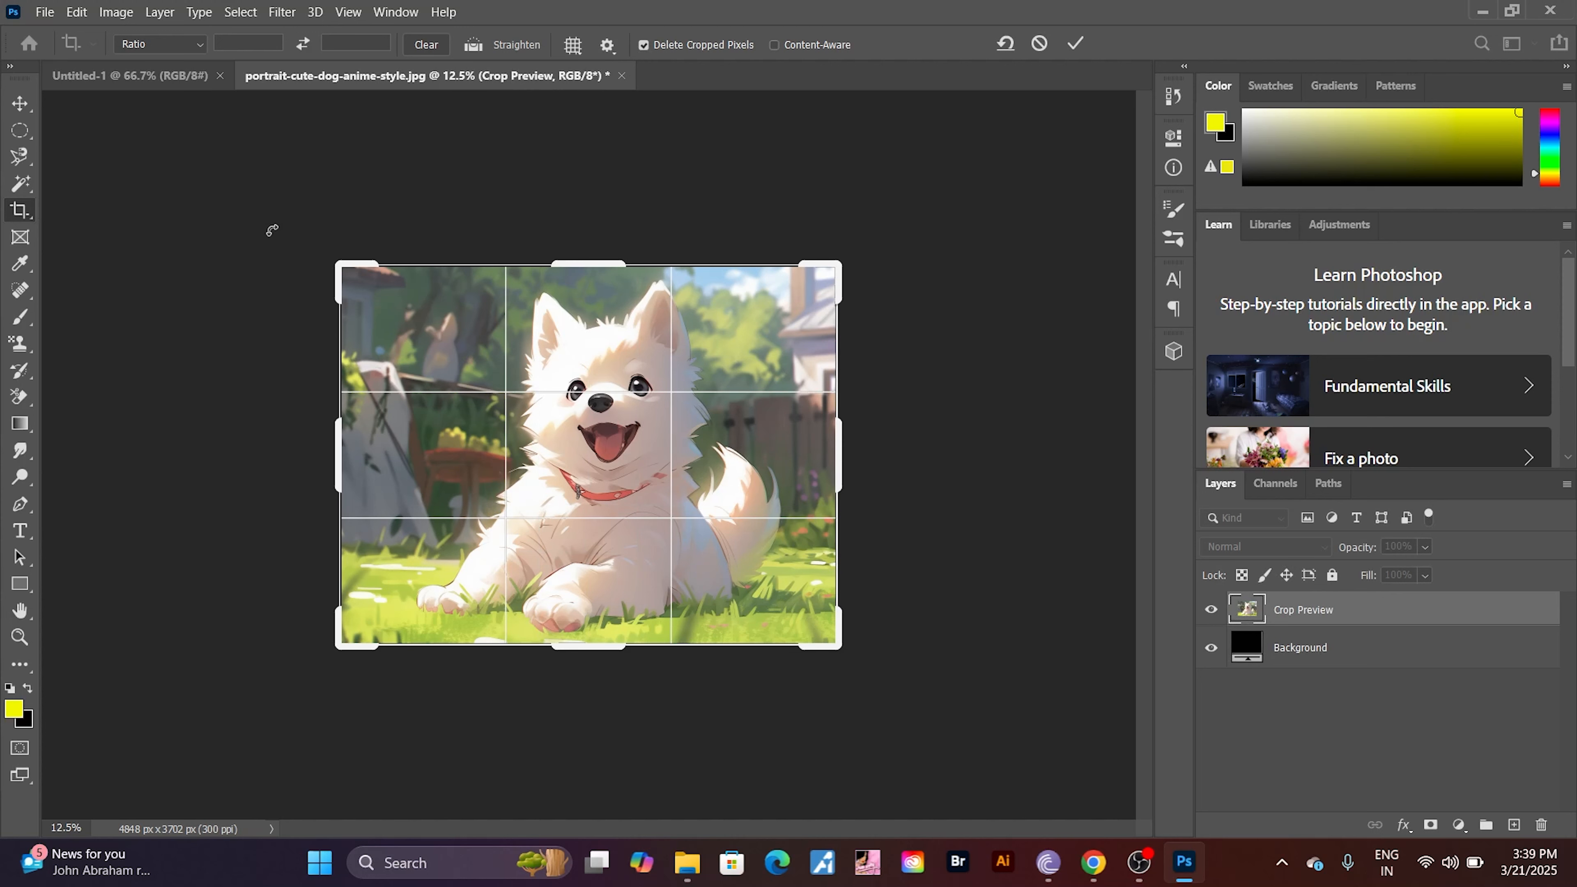
pyautogui.rightClick(29, 210)
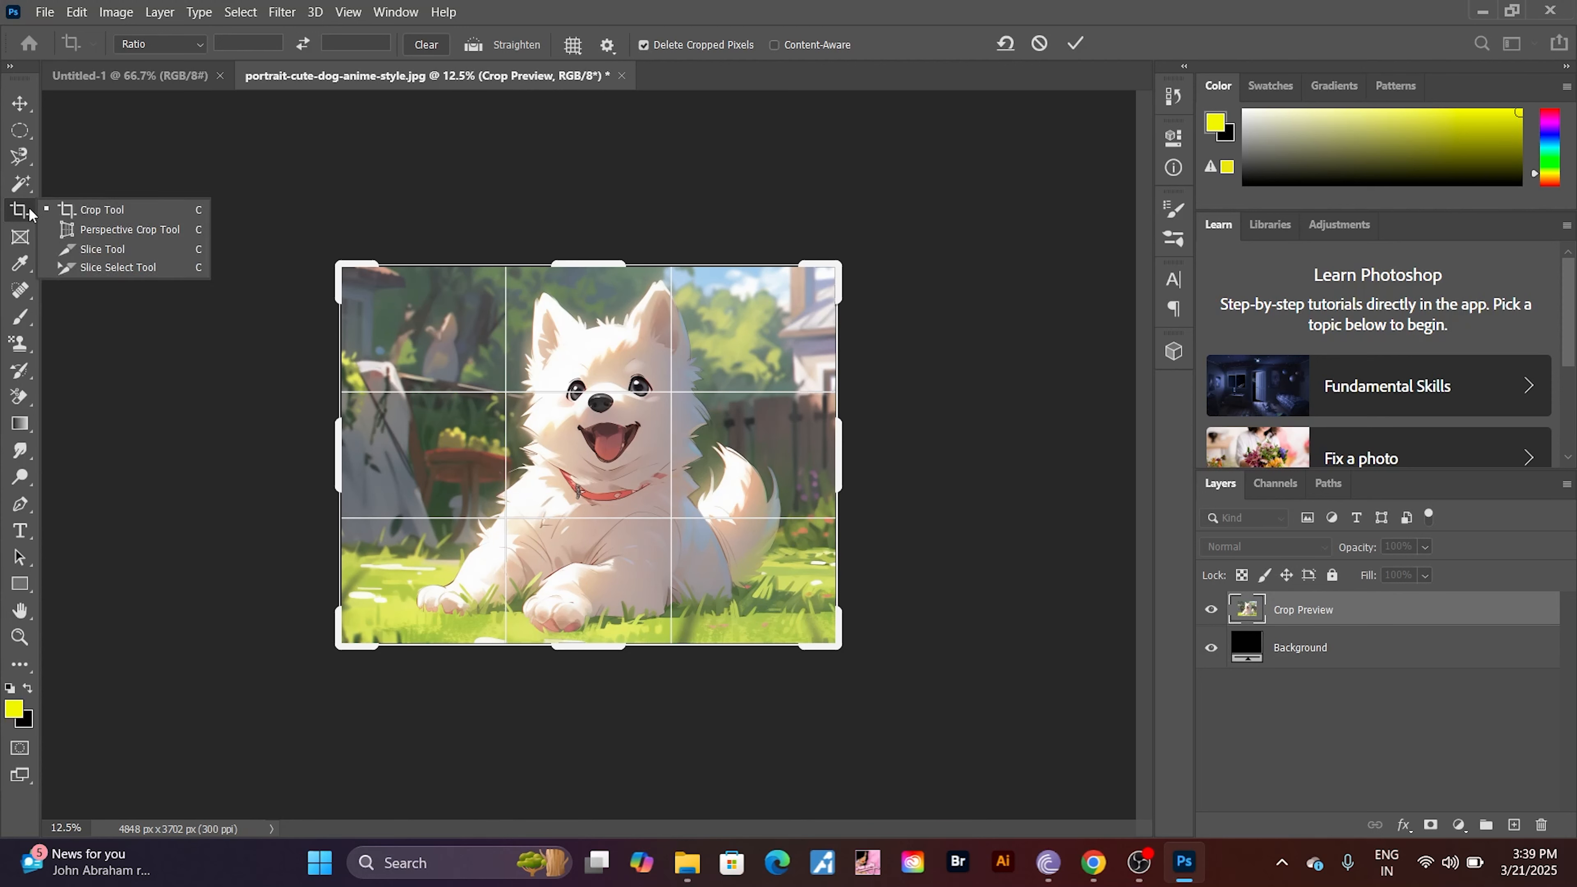
pyautogui.click(115, 234)
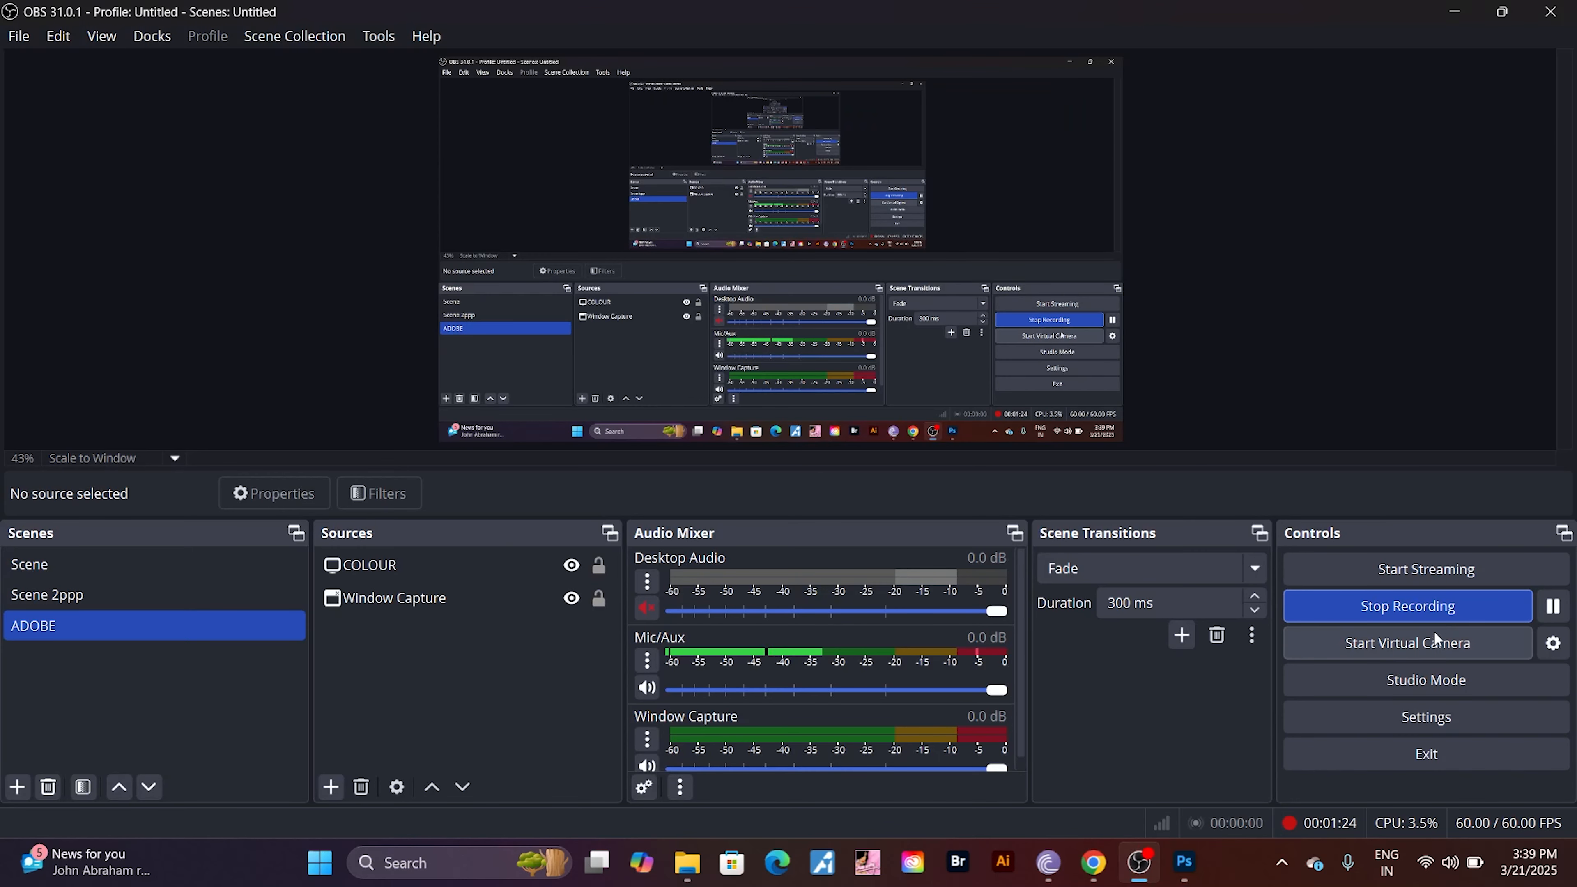
pyautogui.click(1141, 881)
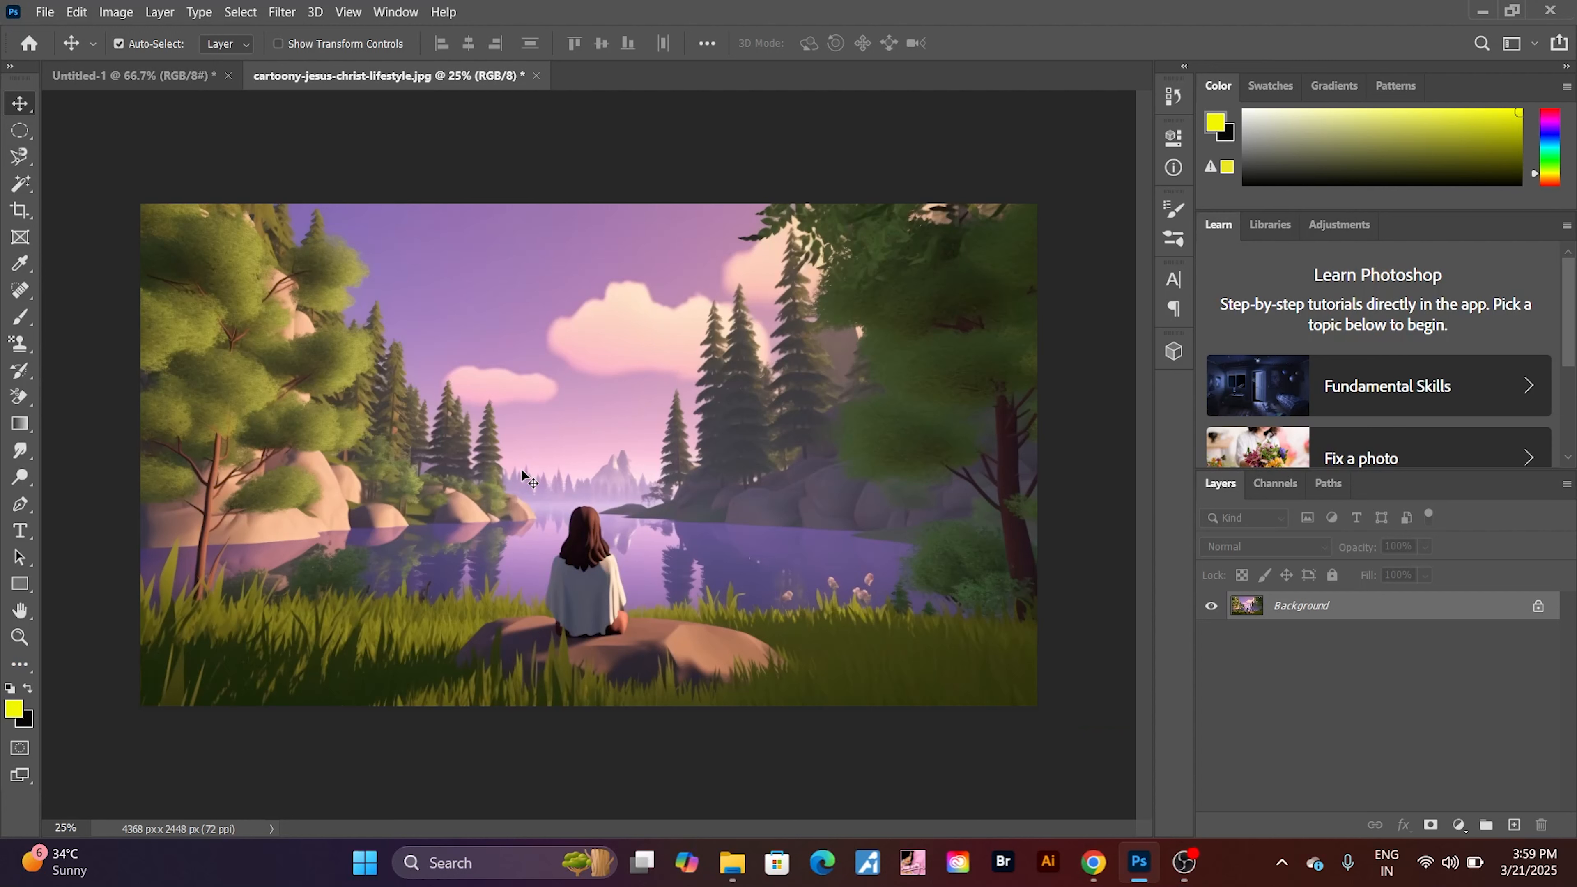
# - Draw a large rectangular frame across the upper-left part of the blank Untitled-1 canvas with the Frame tool
pyautogui.click(20, 244)
pyautogui.click(122, 83)
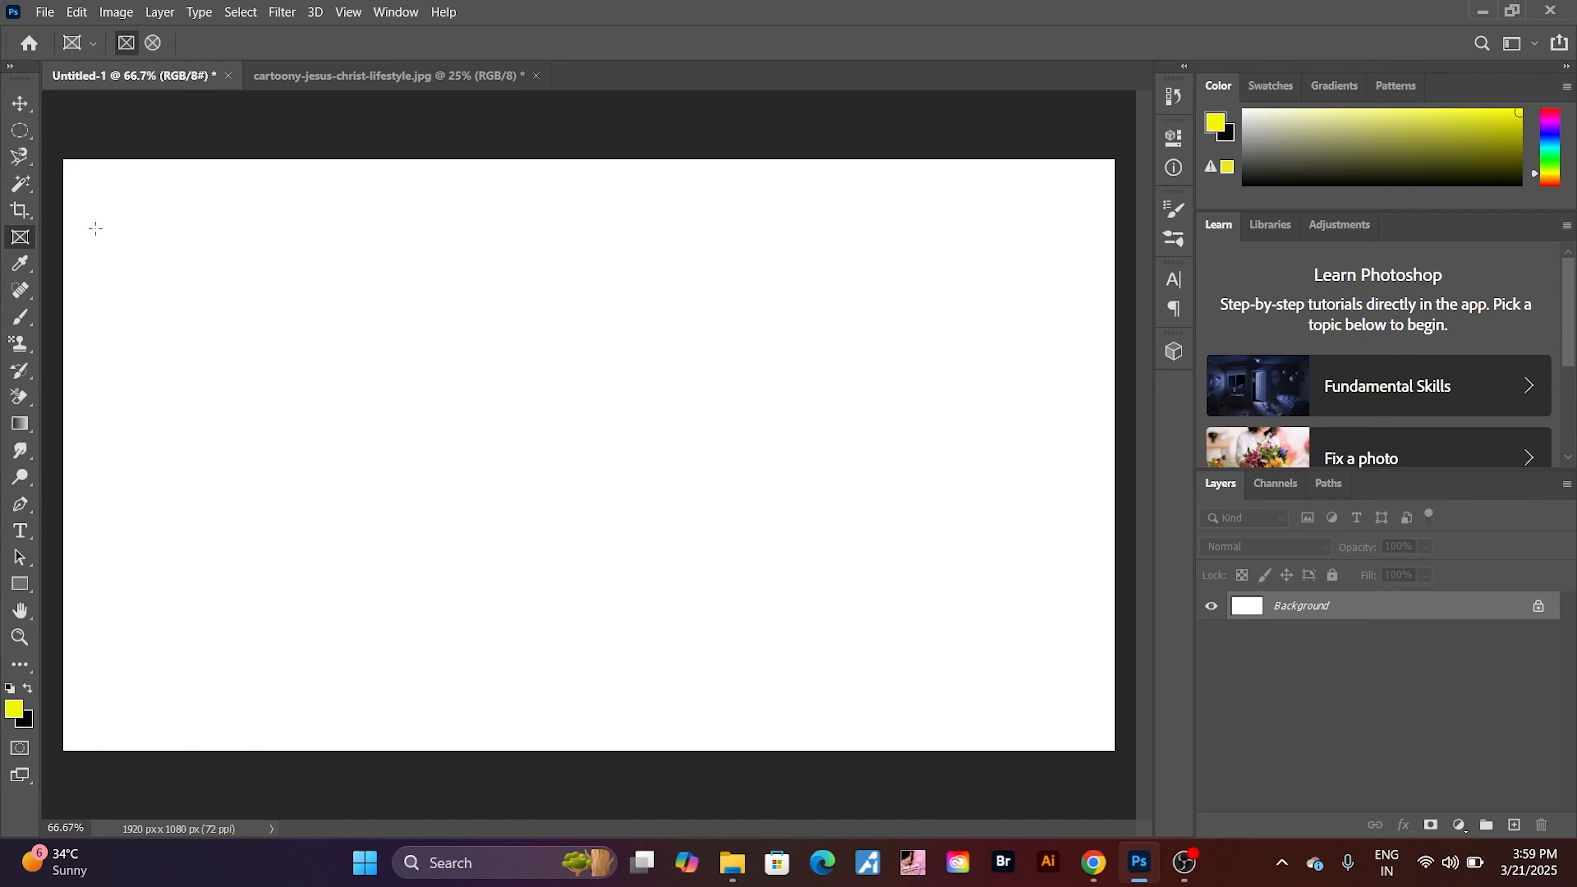
pyautogui.moveTo(143, 232); pyautogui.dragTo(826, 601)
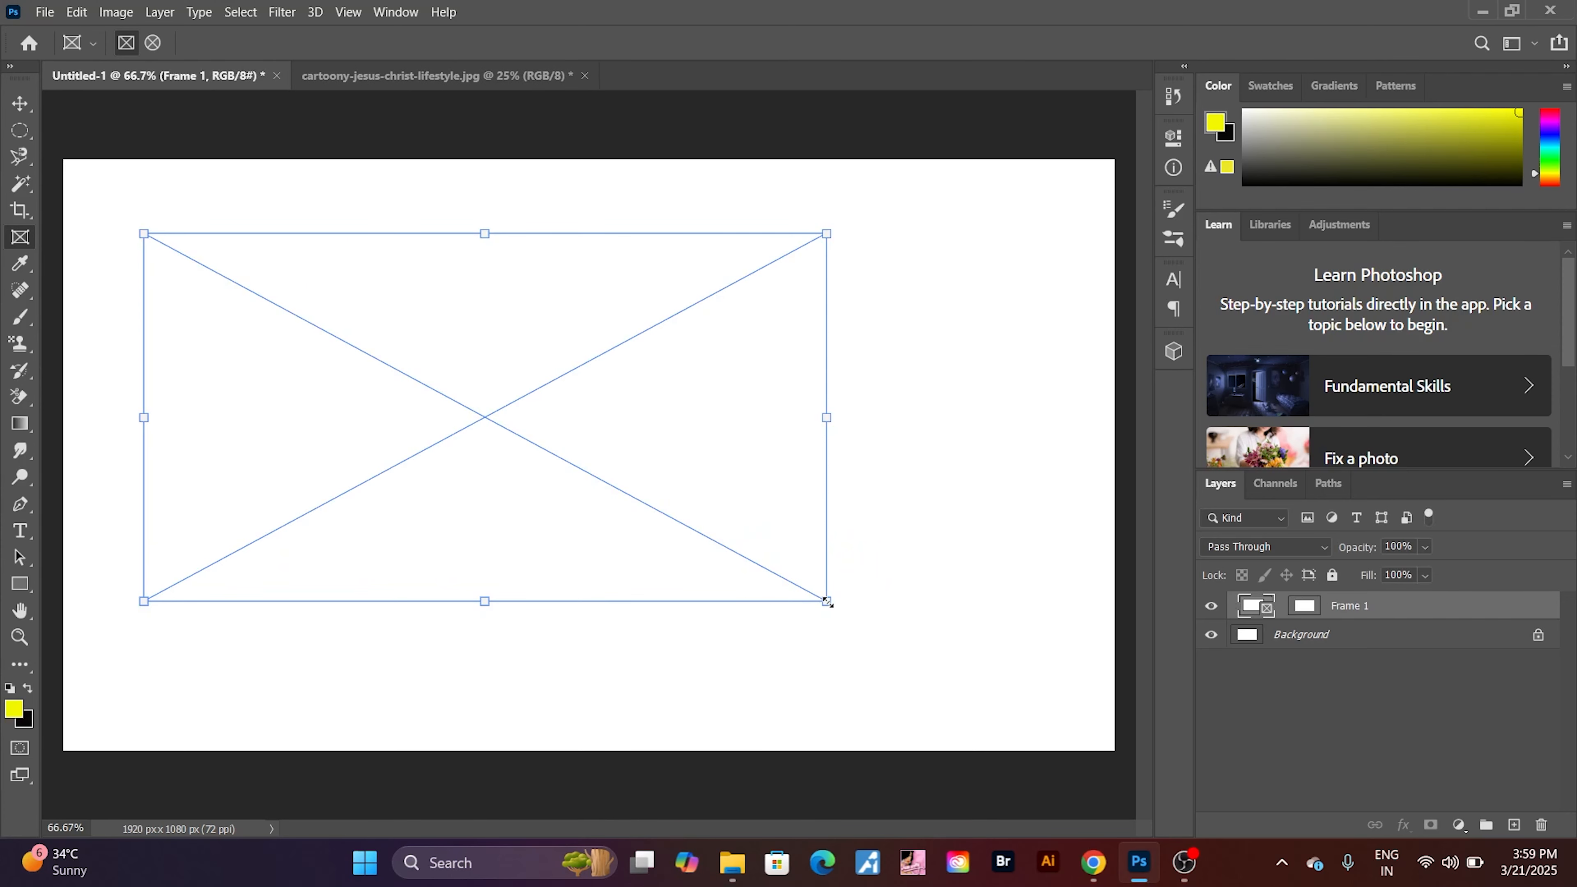
# - Copy the entire cartoon lake image and paste it into Untitled-1 as a new layer above the frame
pyautogui.click(398, 78)
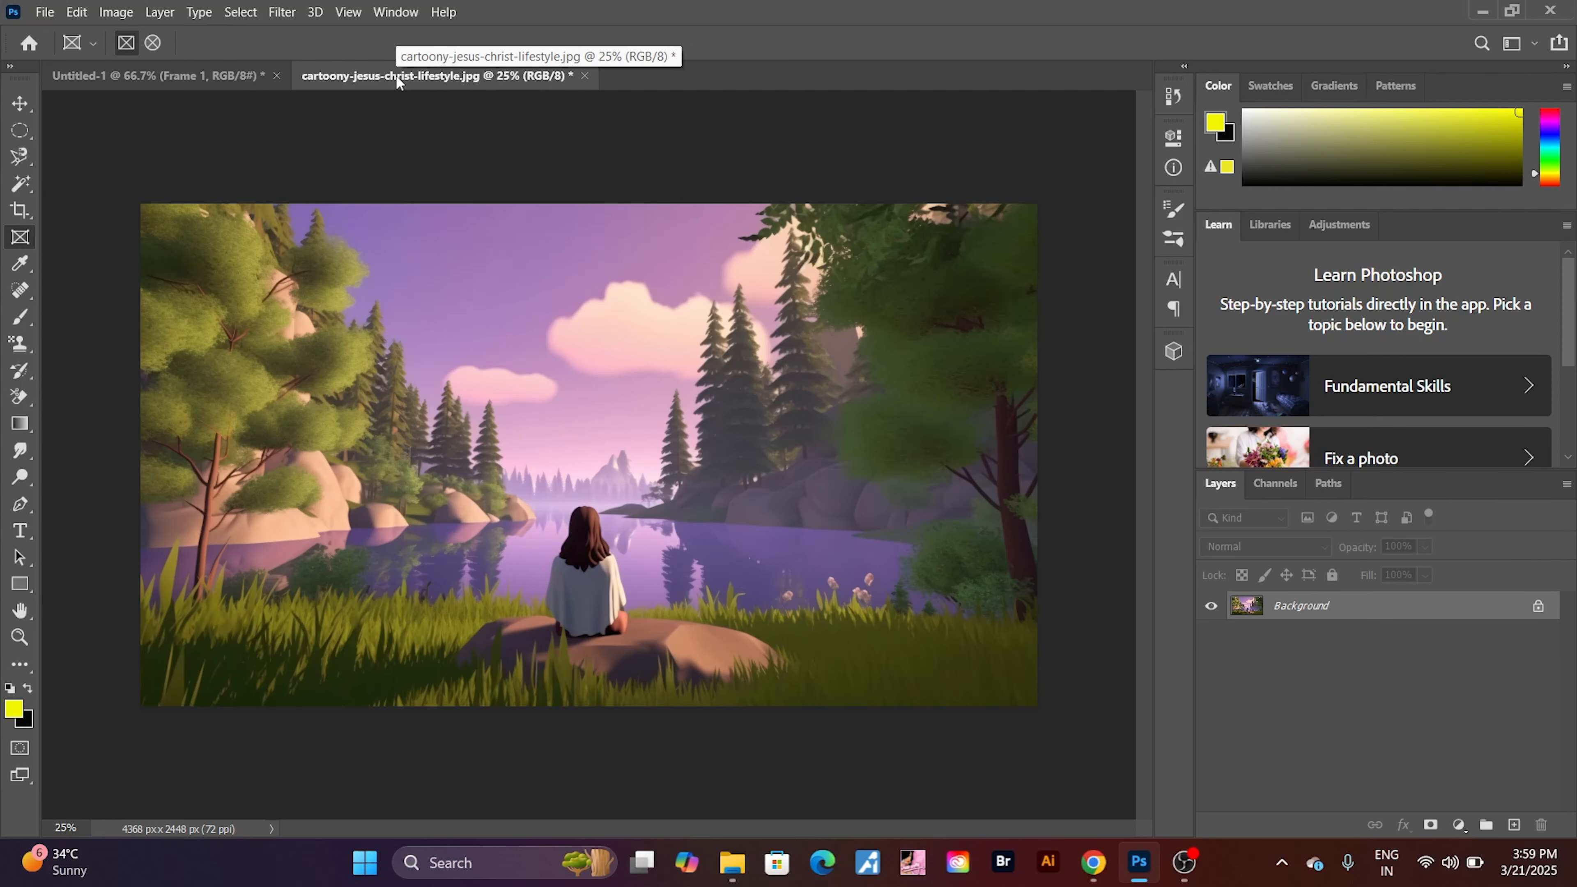
pyautogui.click(218, 82)
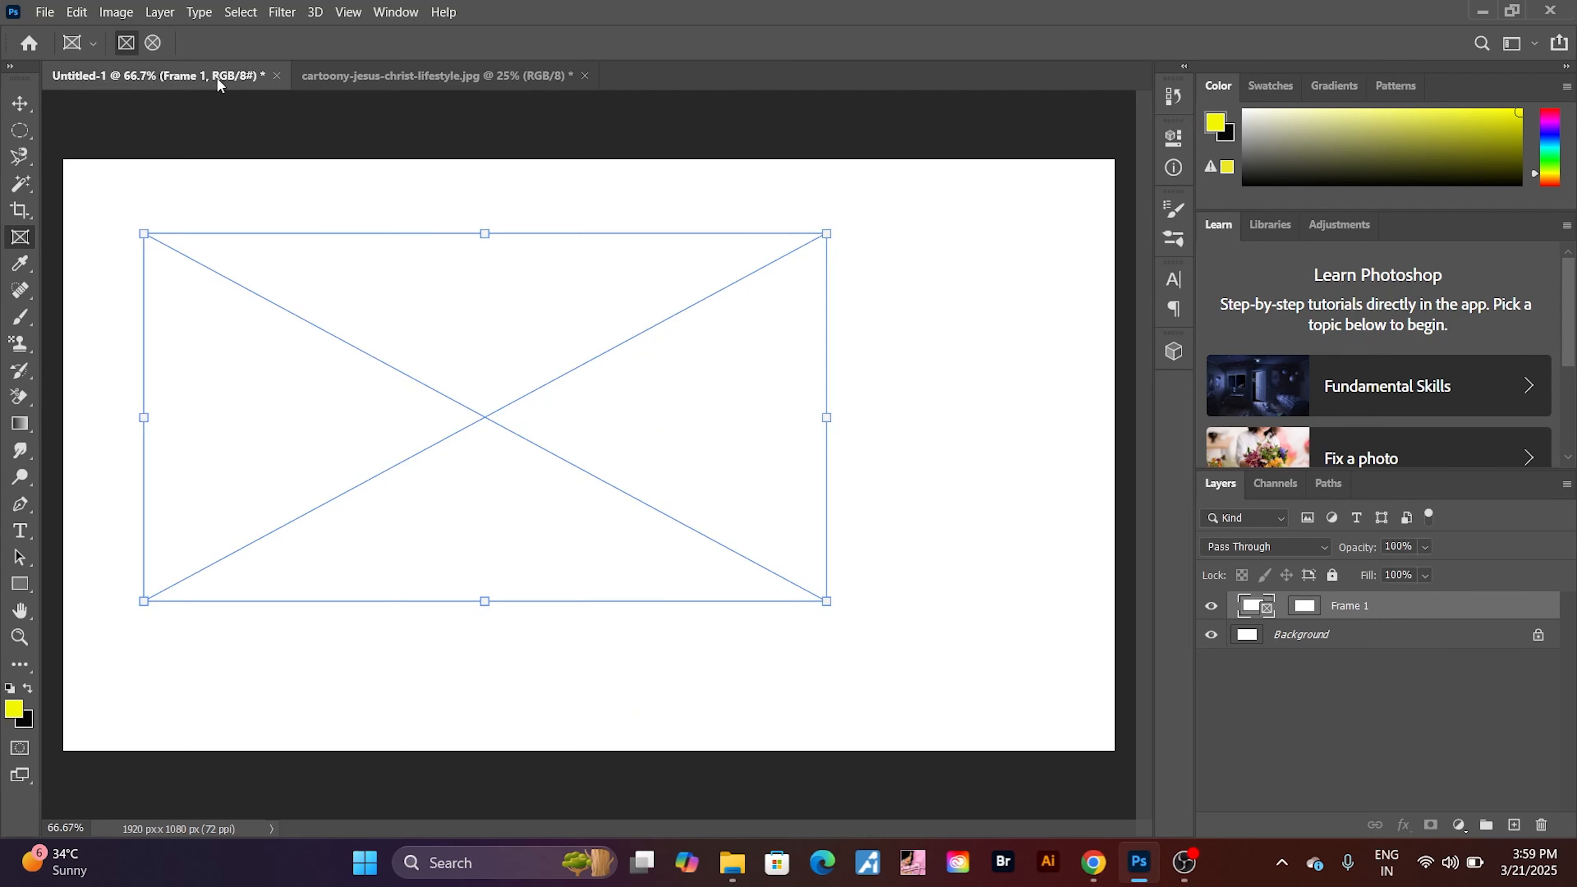
pyautogui.click(399, 76)
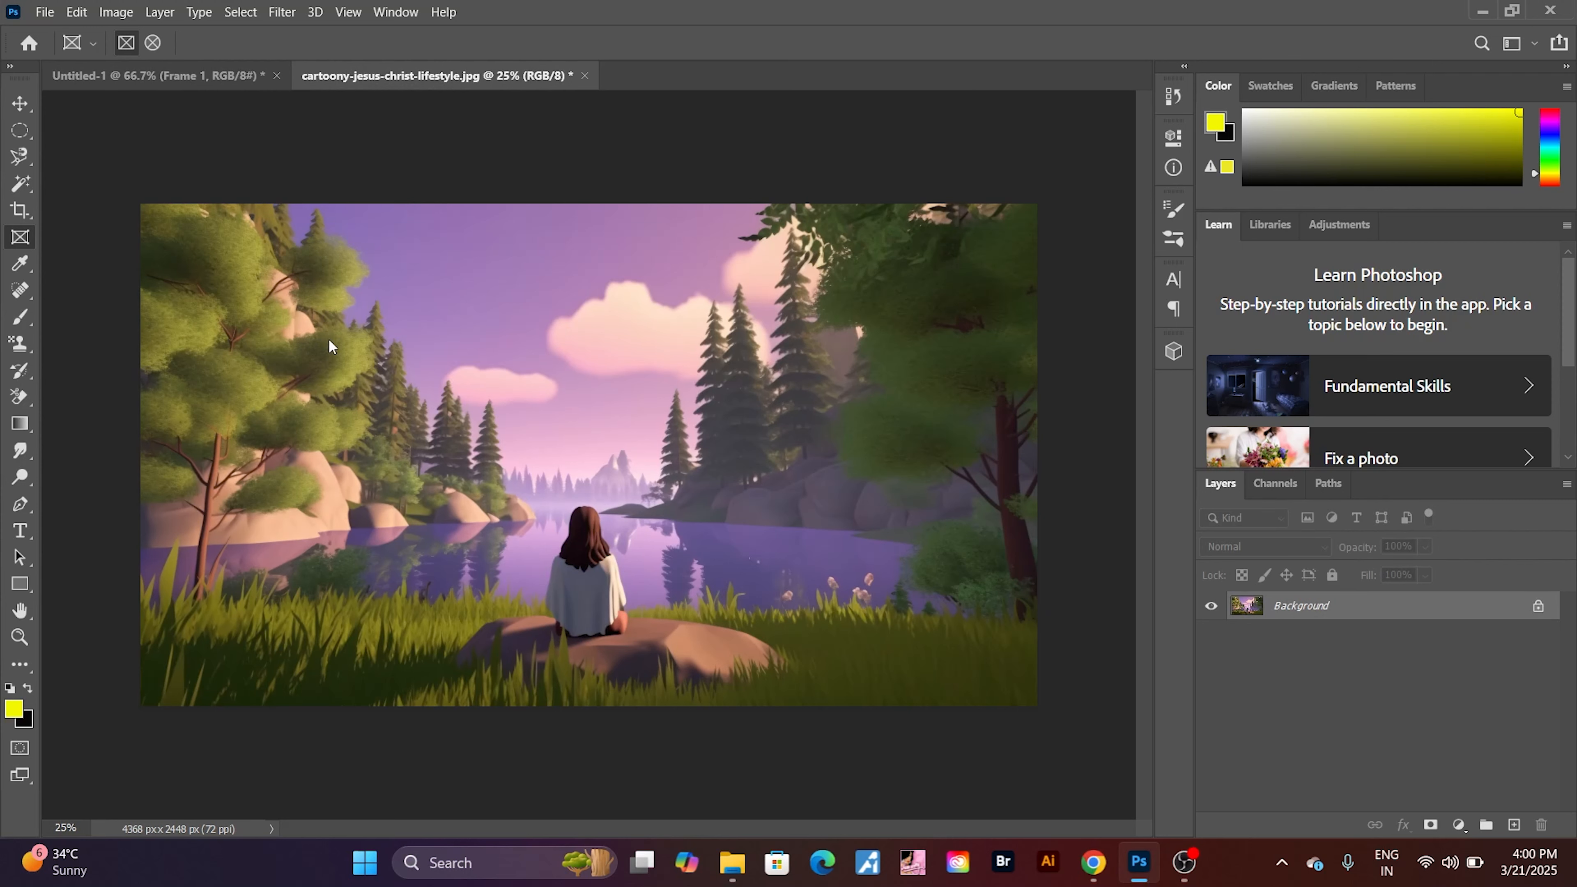
pyautogui.hotkey('ctrl', 'a')
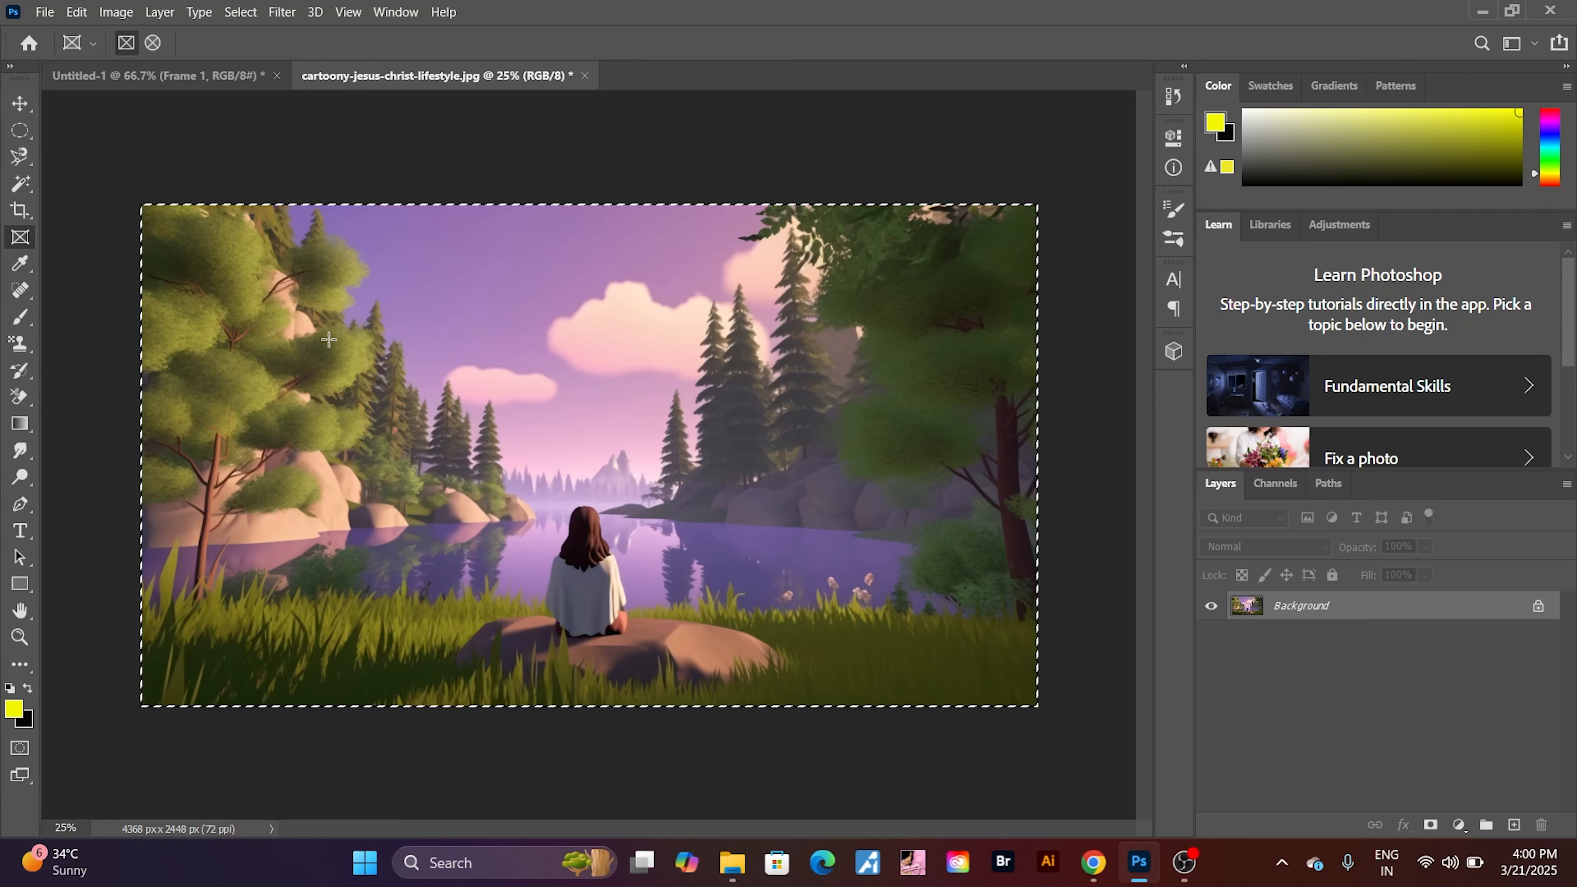
pyautogui.click(160, 77)
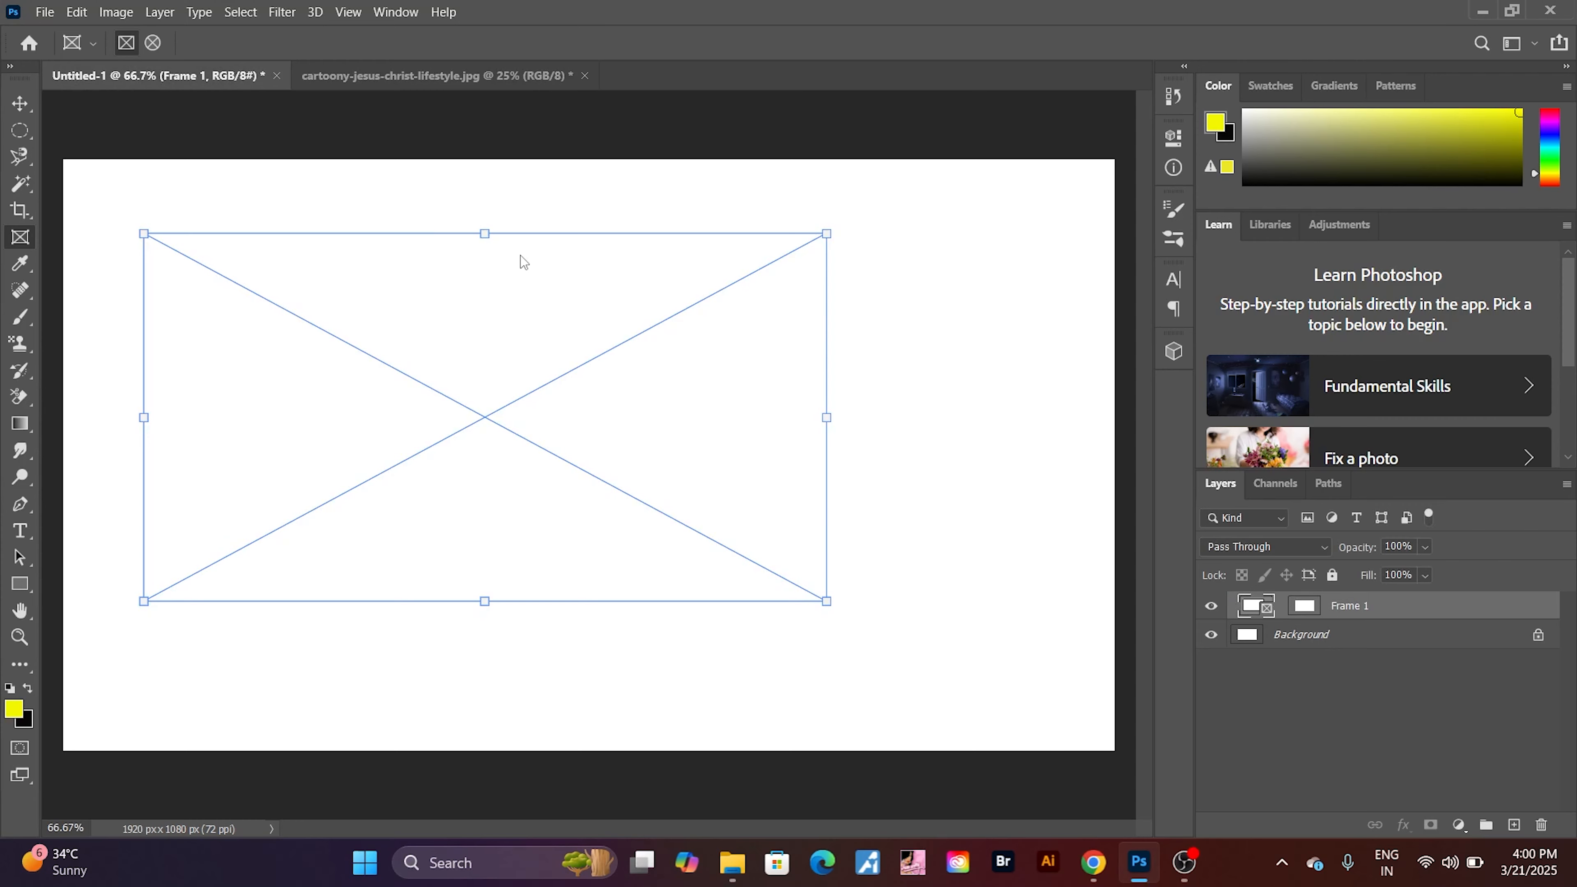
pyautogui.hotkey('ctrl', 'v')
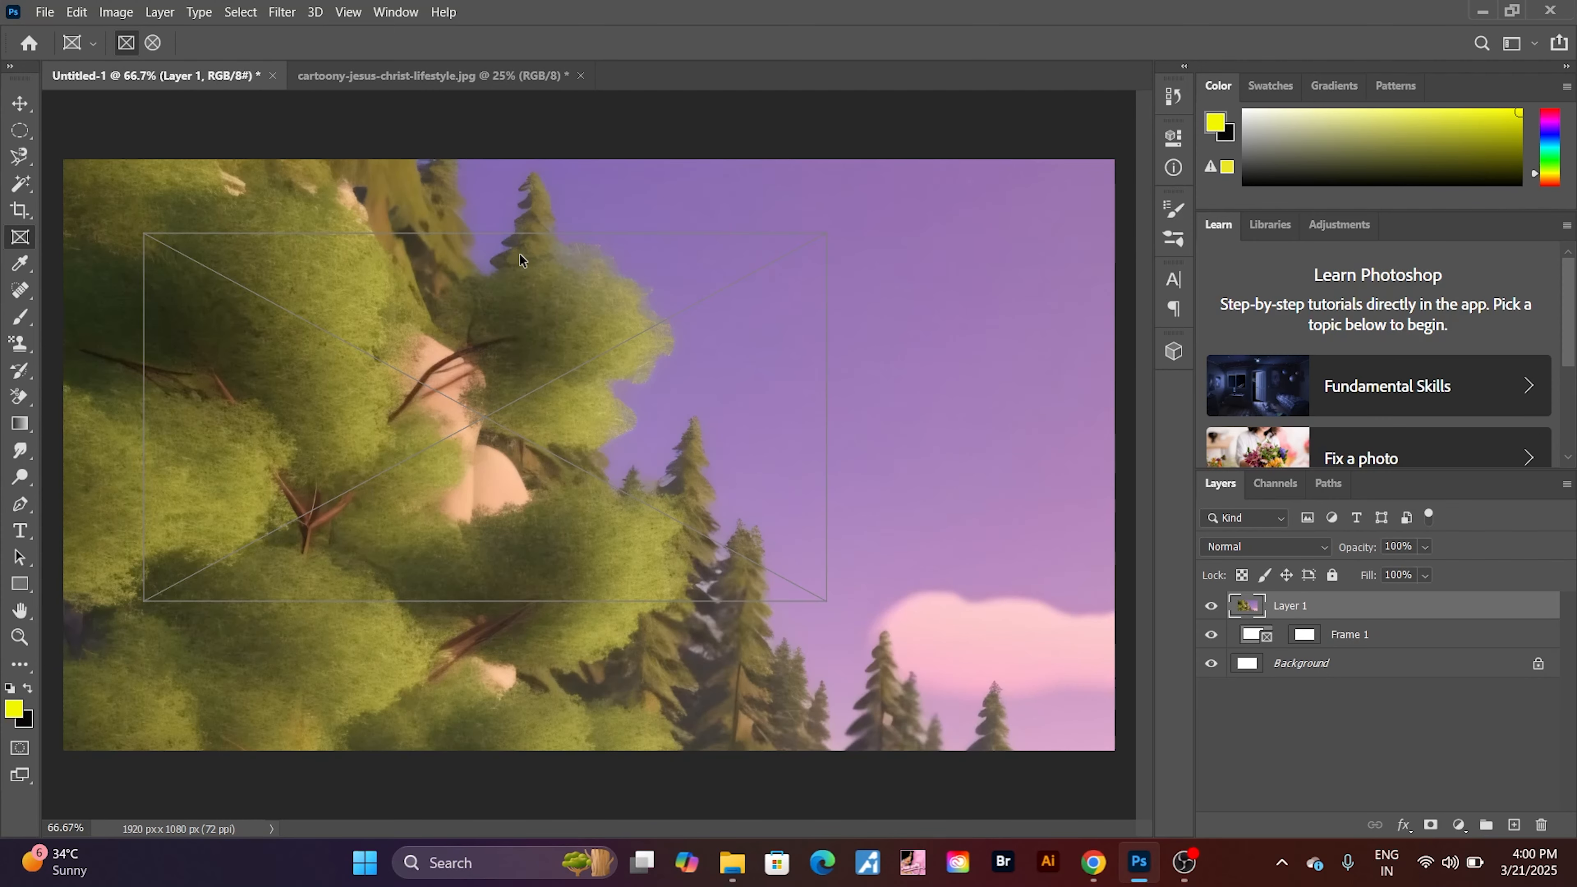
# - Convert the pasted lake image layer in Untitled-1 to a smart object
pyautogui.click(458, 75)
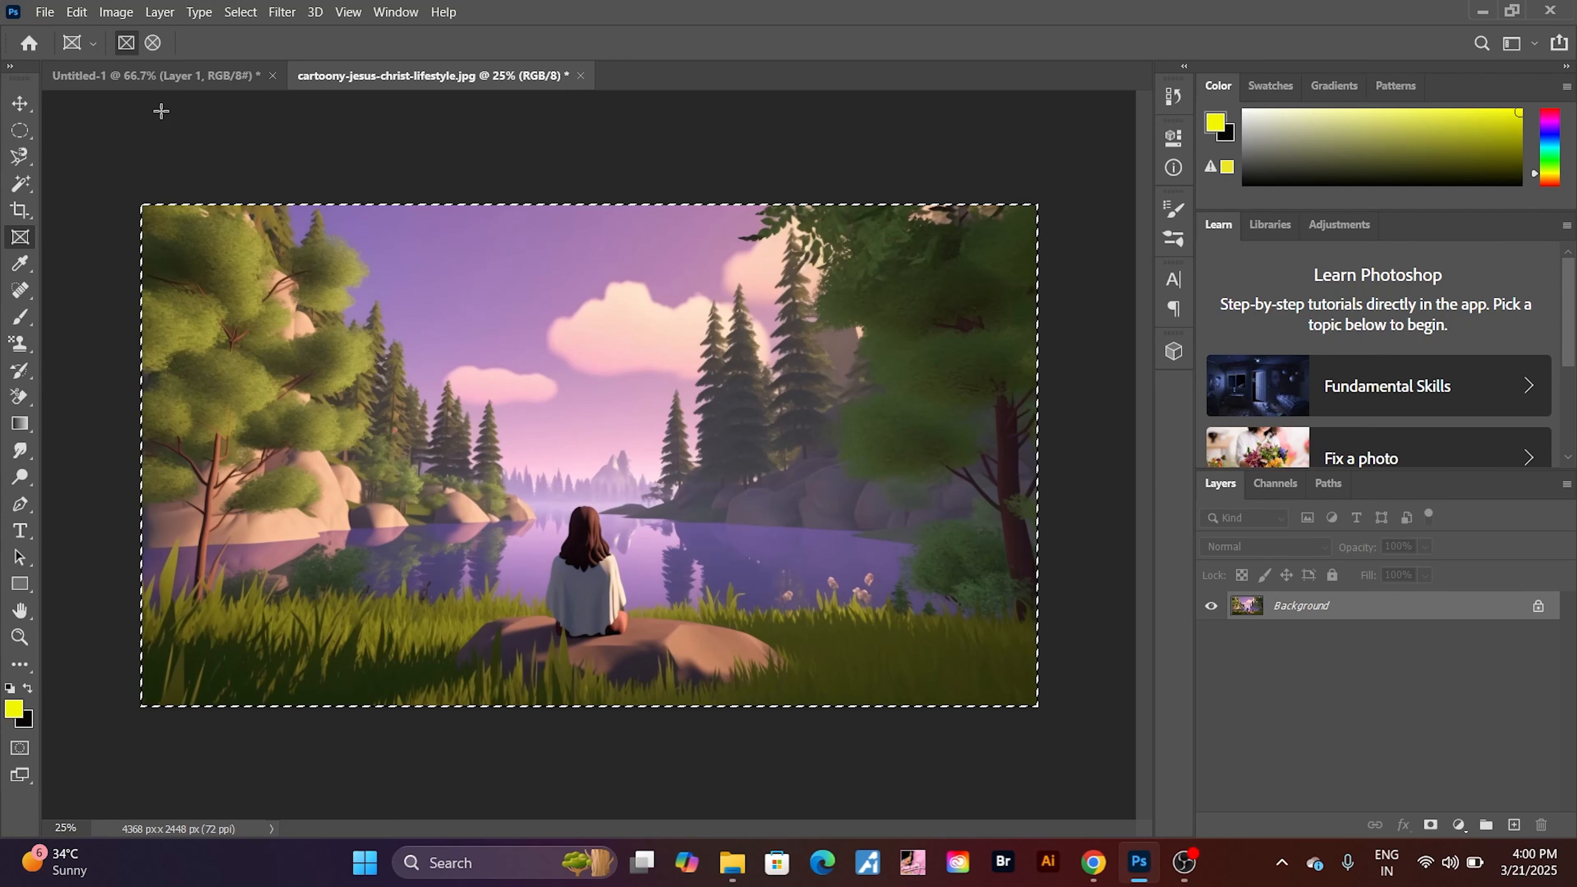
pyautogui.click(113, 76)
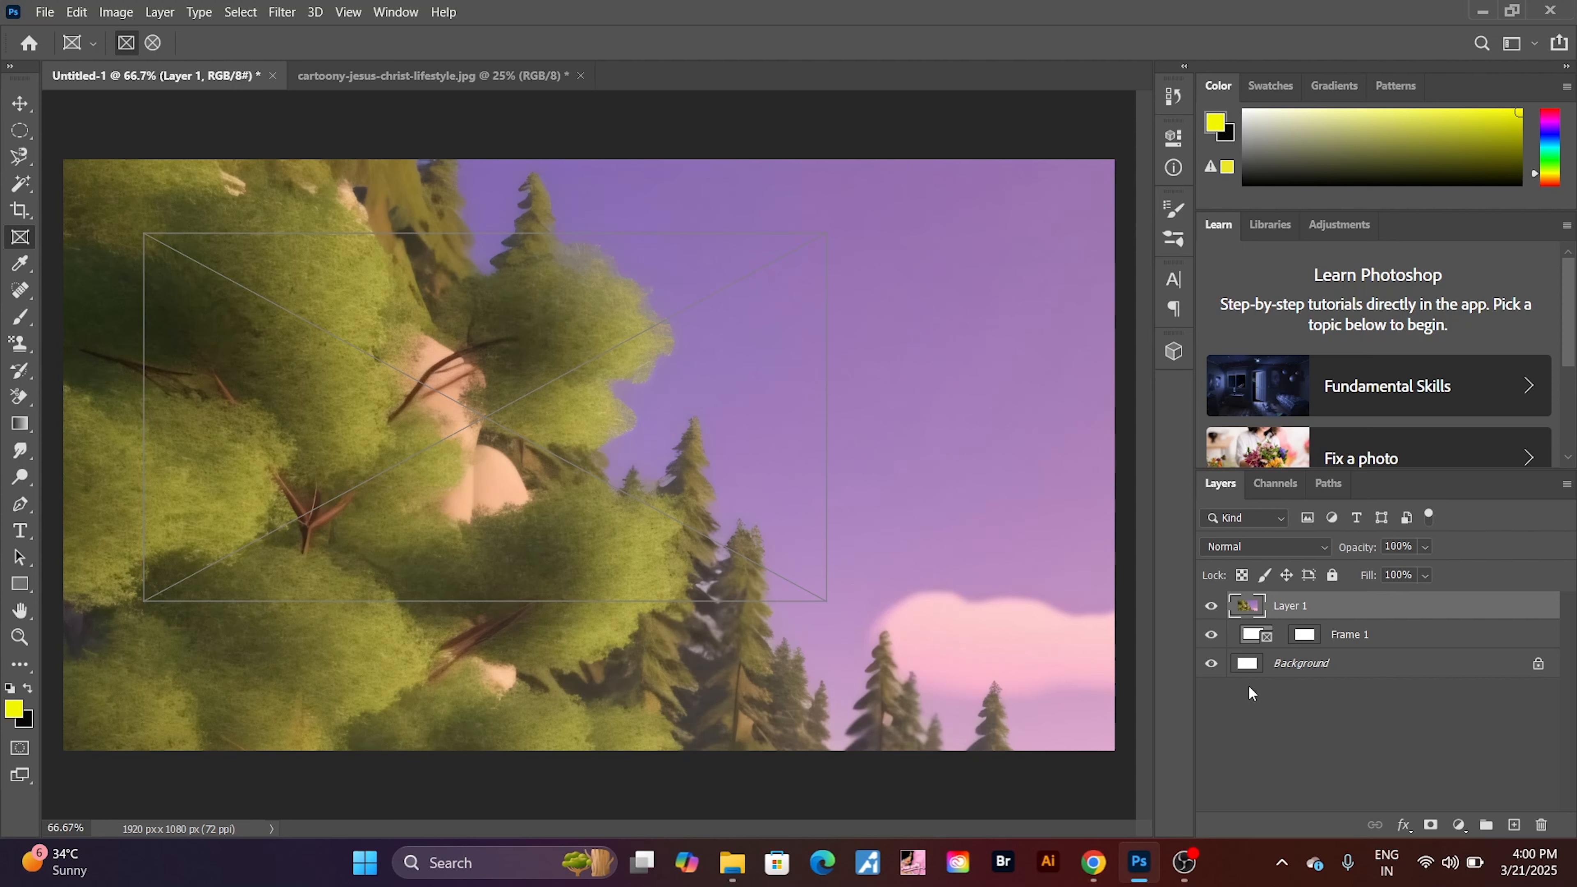
pyautogui.rightClick(1305, 613)
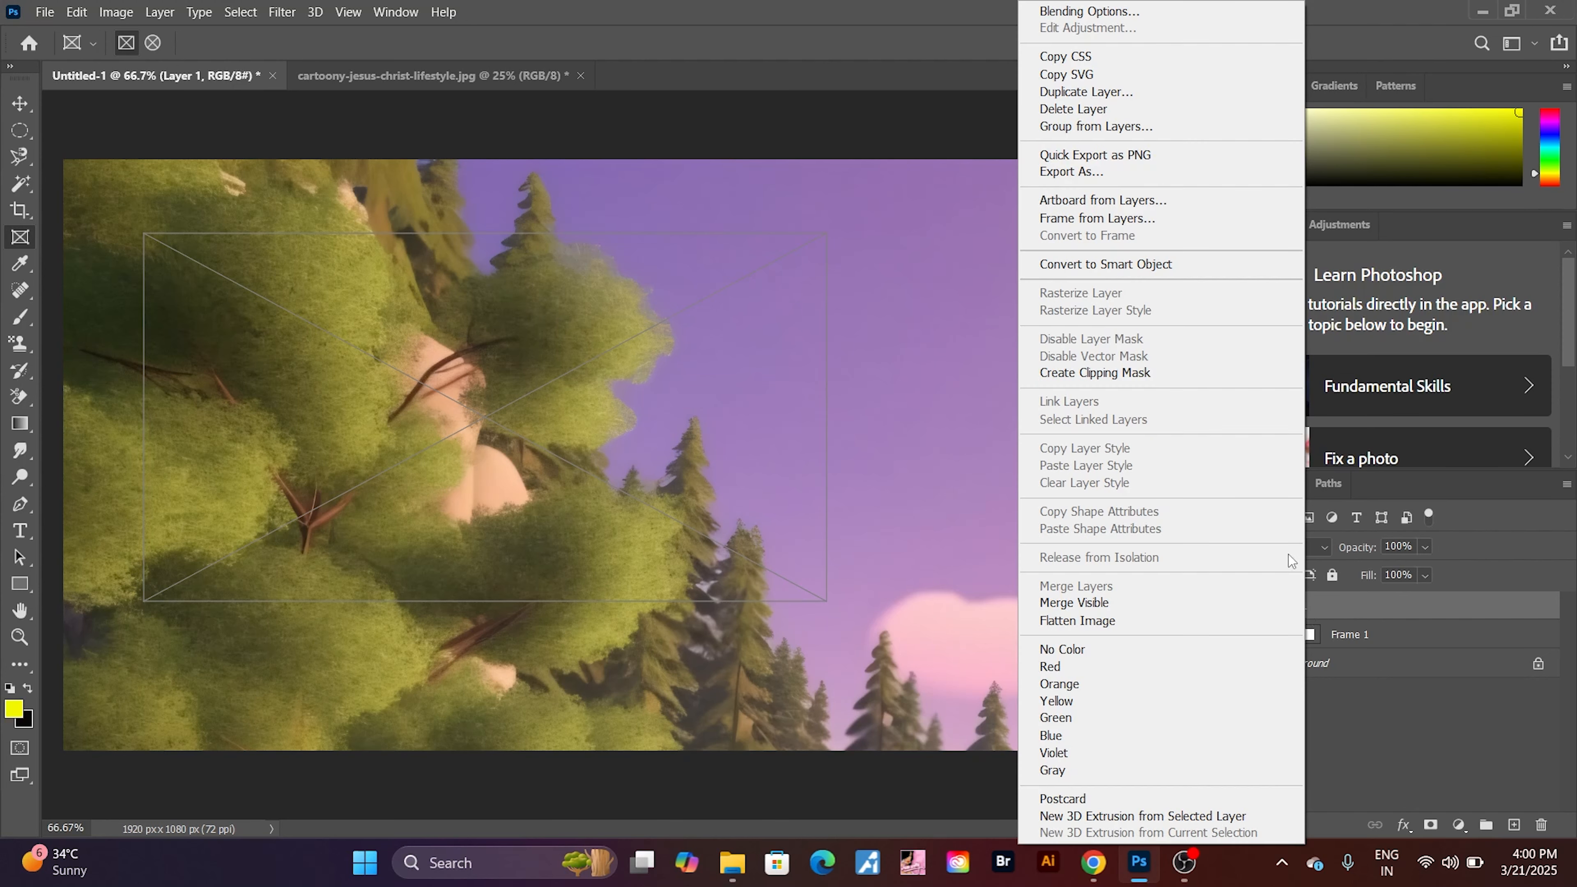
pyautogui.click(1159, 271)
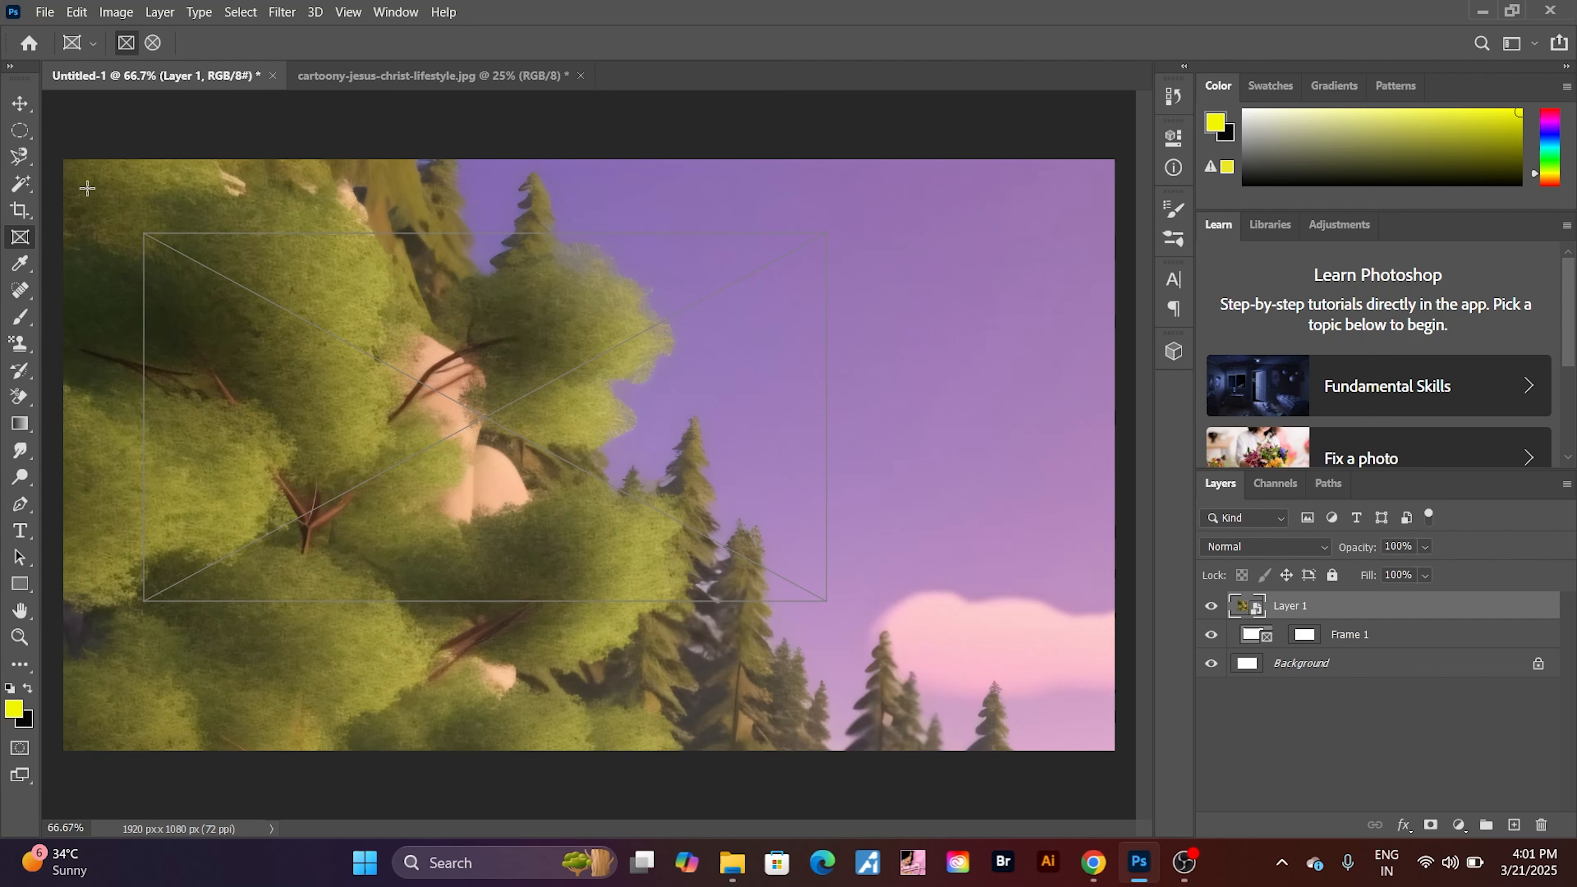
# - Scale the lake image proportionally to about 27% with Free Transform and position it over the rectangular frame
pyautogui.hotkey('ctrl', 't')
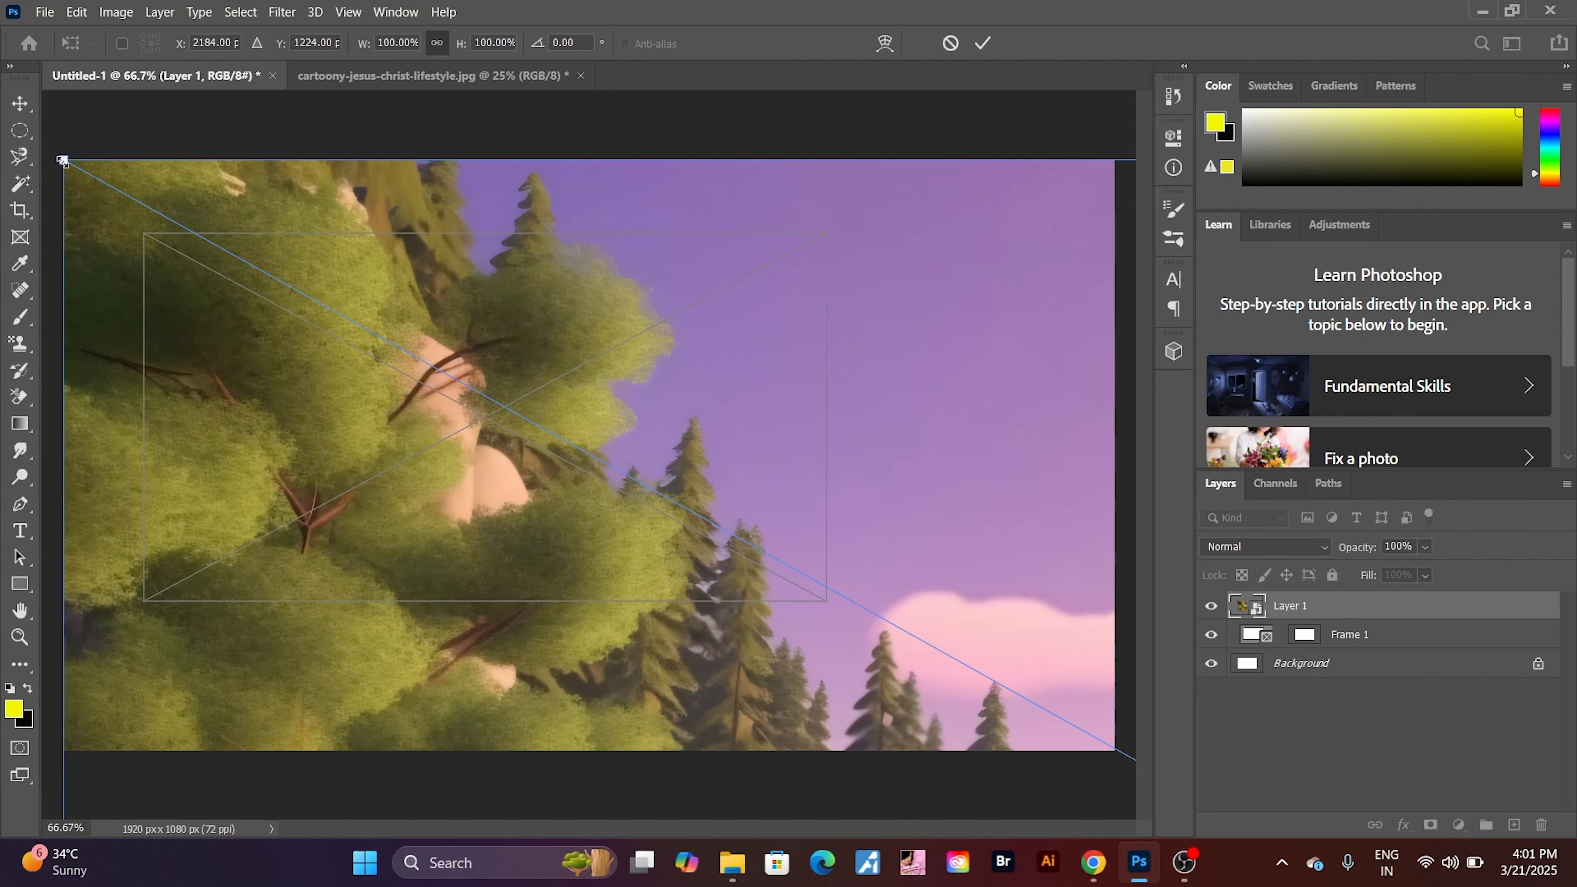
pyautogui.moveTo(62, 161); pyautogui.dragTo(565, 656)
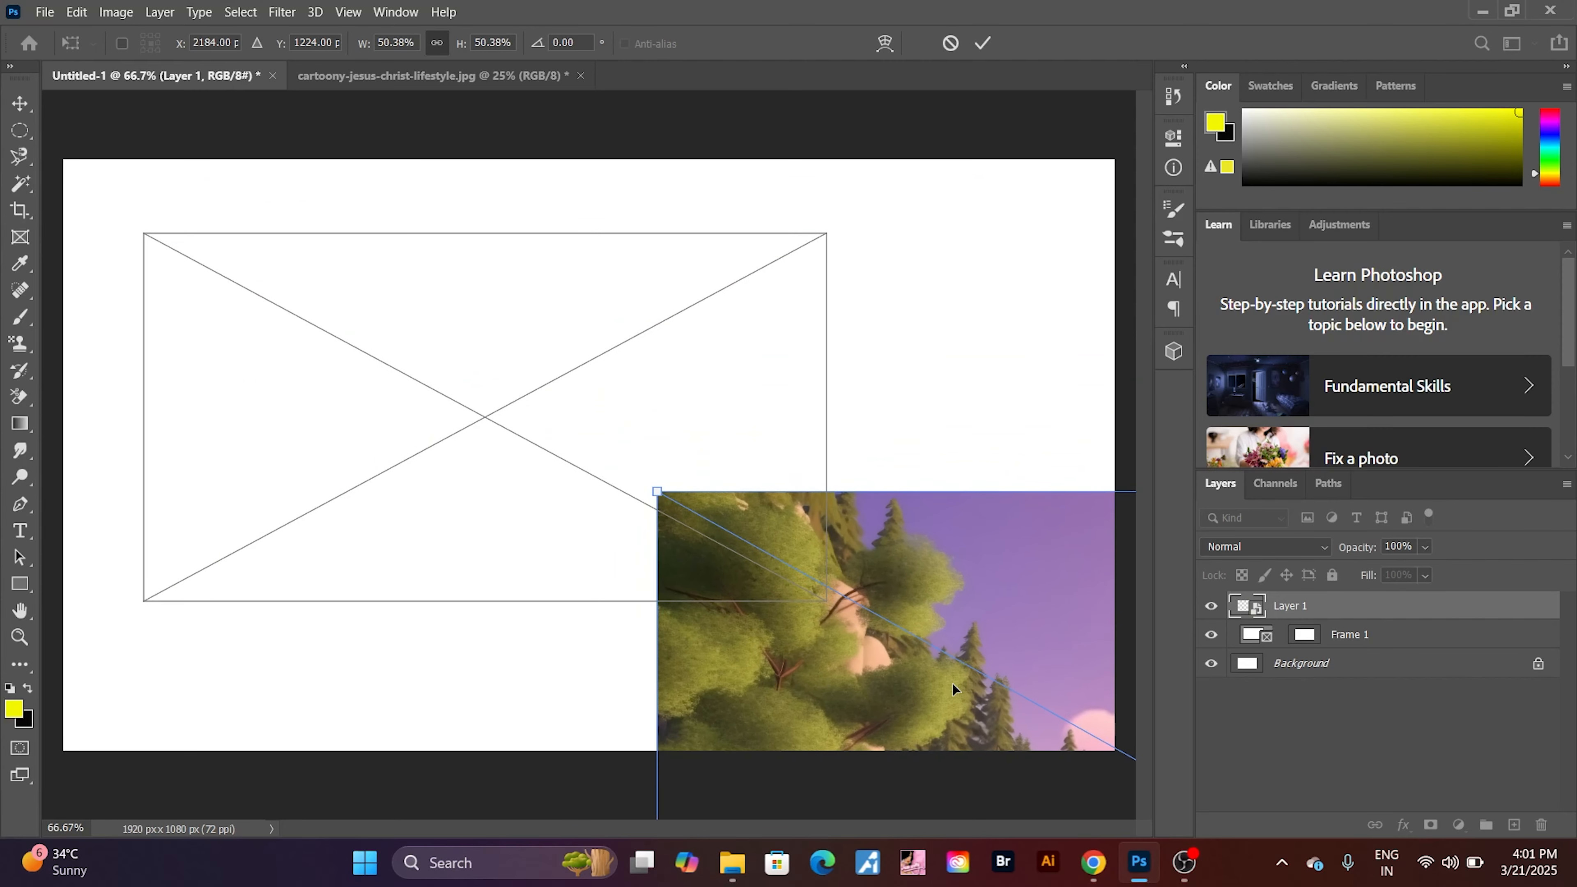
pyautogui.moveTo(942, 679); pyautogui.dragTo(349, 351)
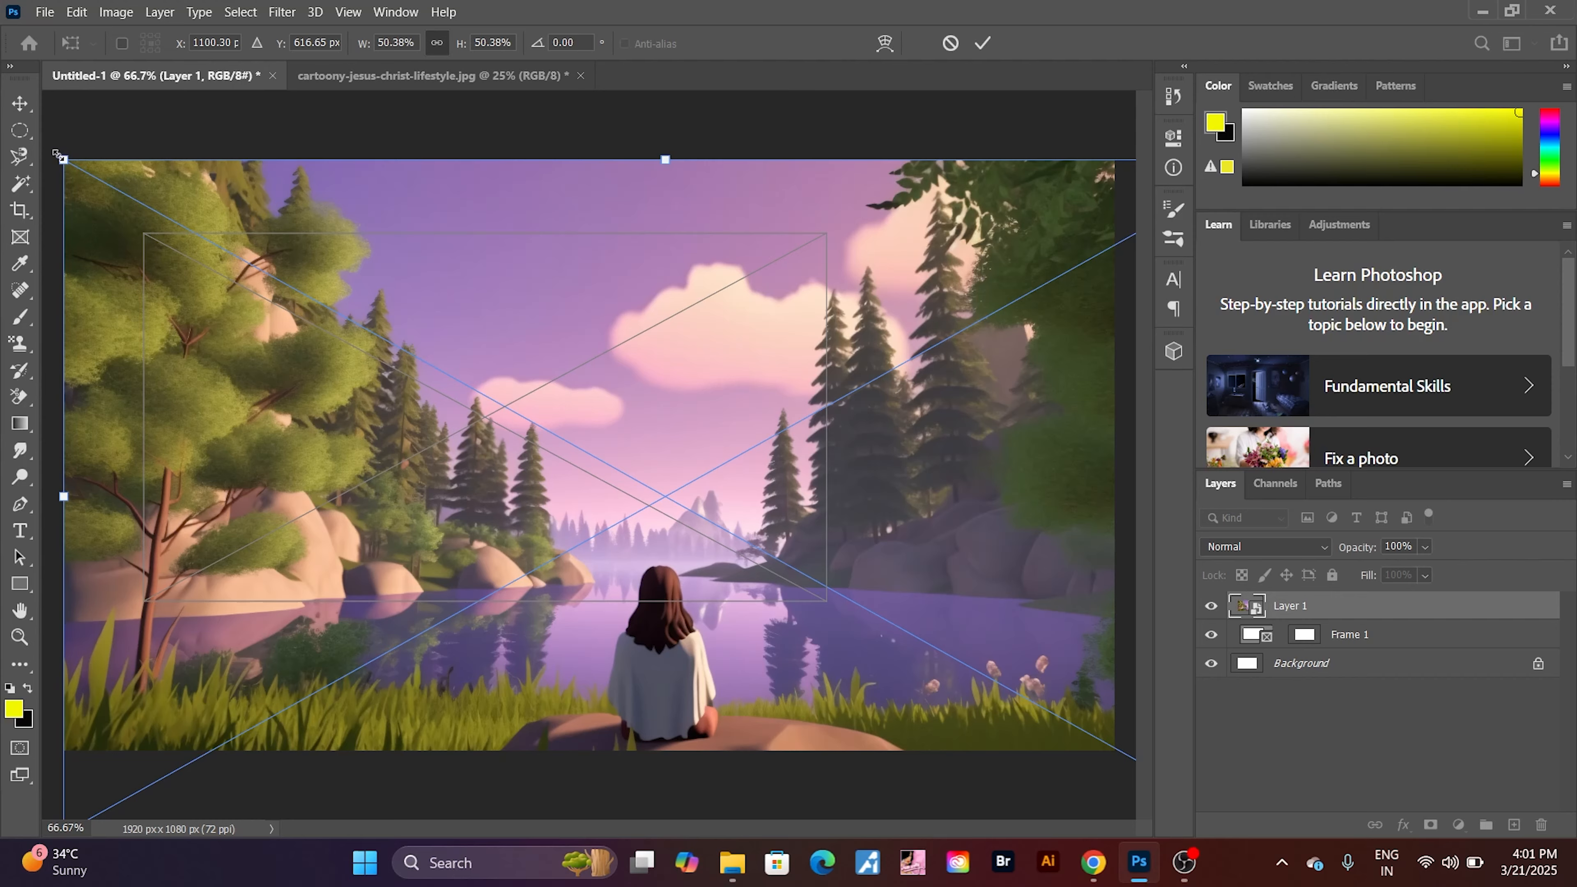
pyautogui.moveTo(62, 160); pyautogui.dragTo(278, 423)
pyautogui.moveTo(462, 518); pyautogui.dragTo(315, 426)
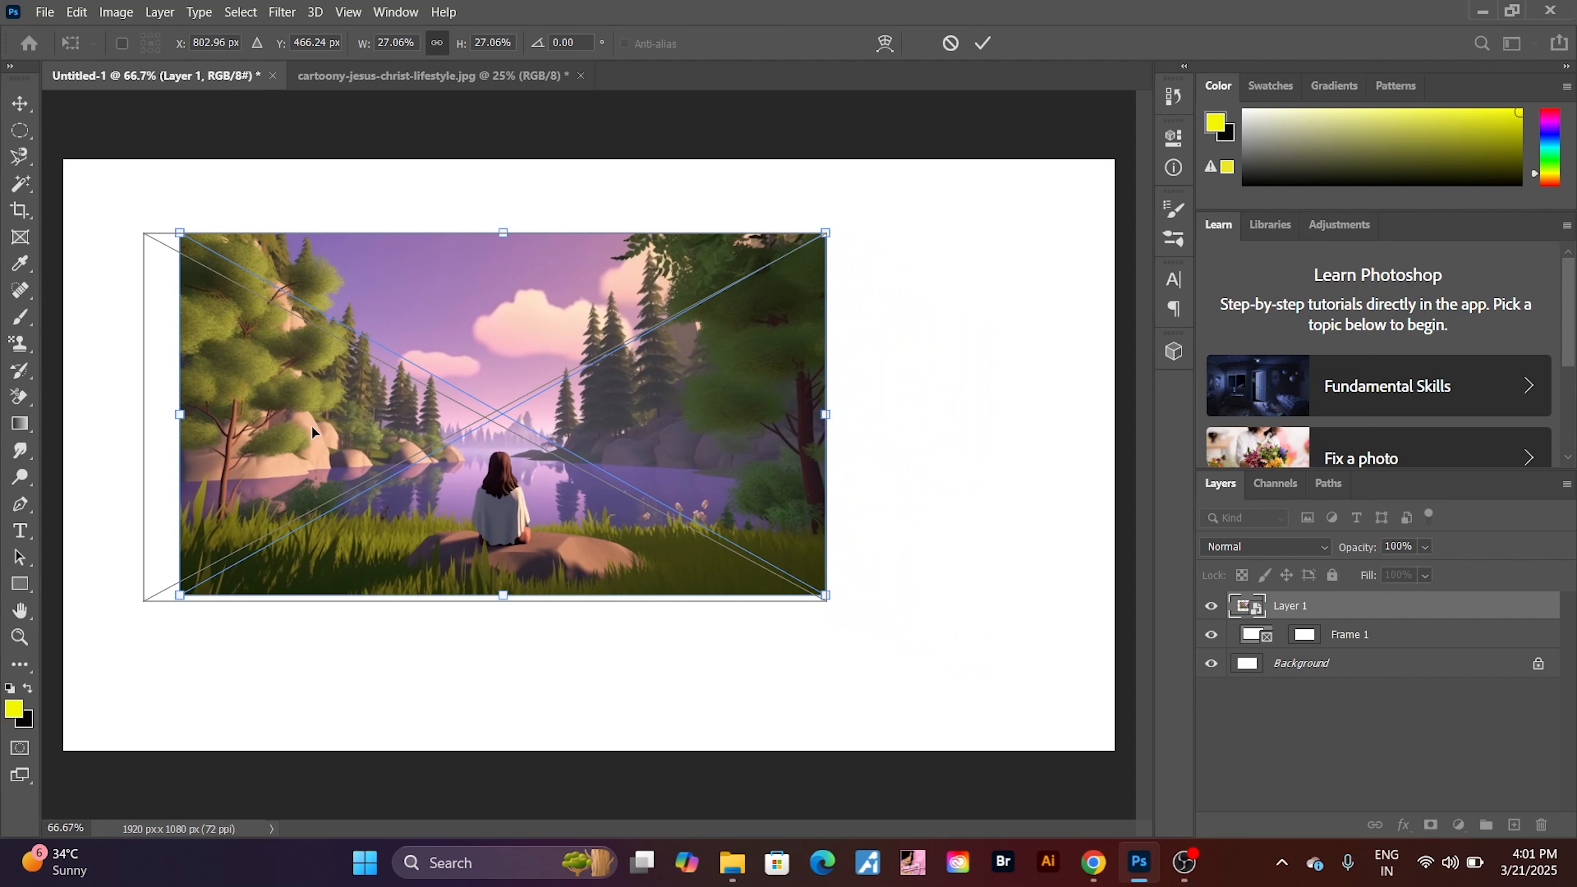
# - Adjust the lake image's proportional scale to about 28.55%, covering the rectangular frame, and commit the transform to place it inside the frame
pyautogui.moveTo(175, 416); pyautogui.dragTo(139, 416)
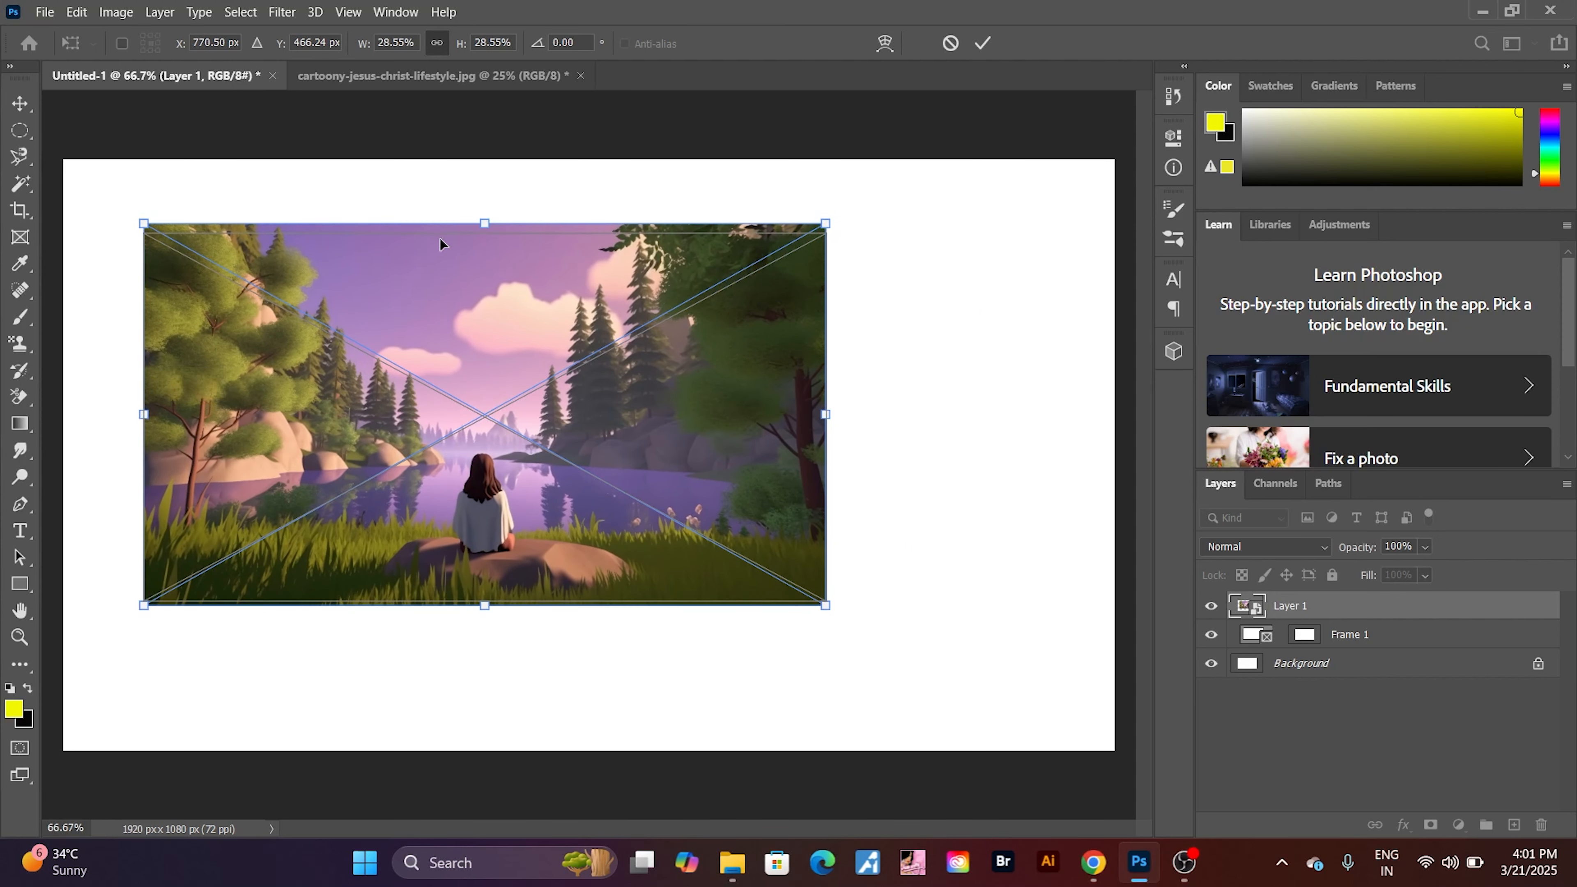
pyautogui.moveTo(485, 224); pyautogui.dragTo(487, 265)
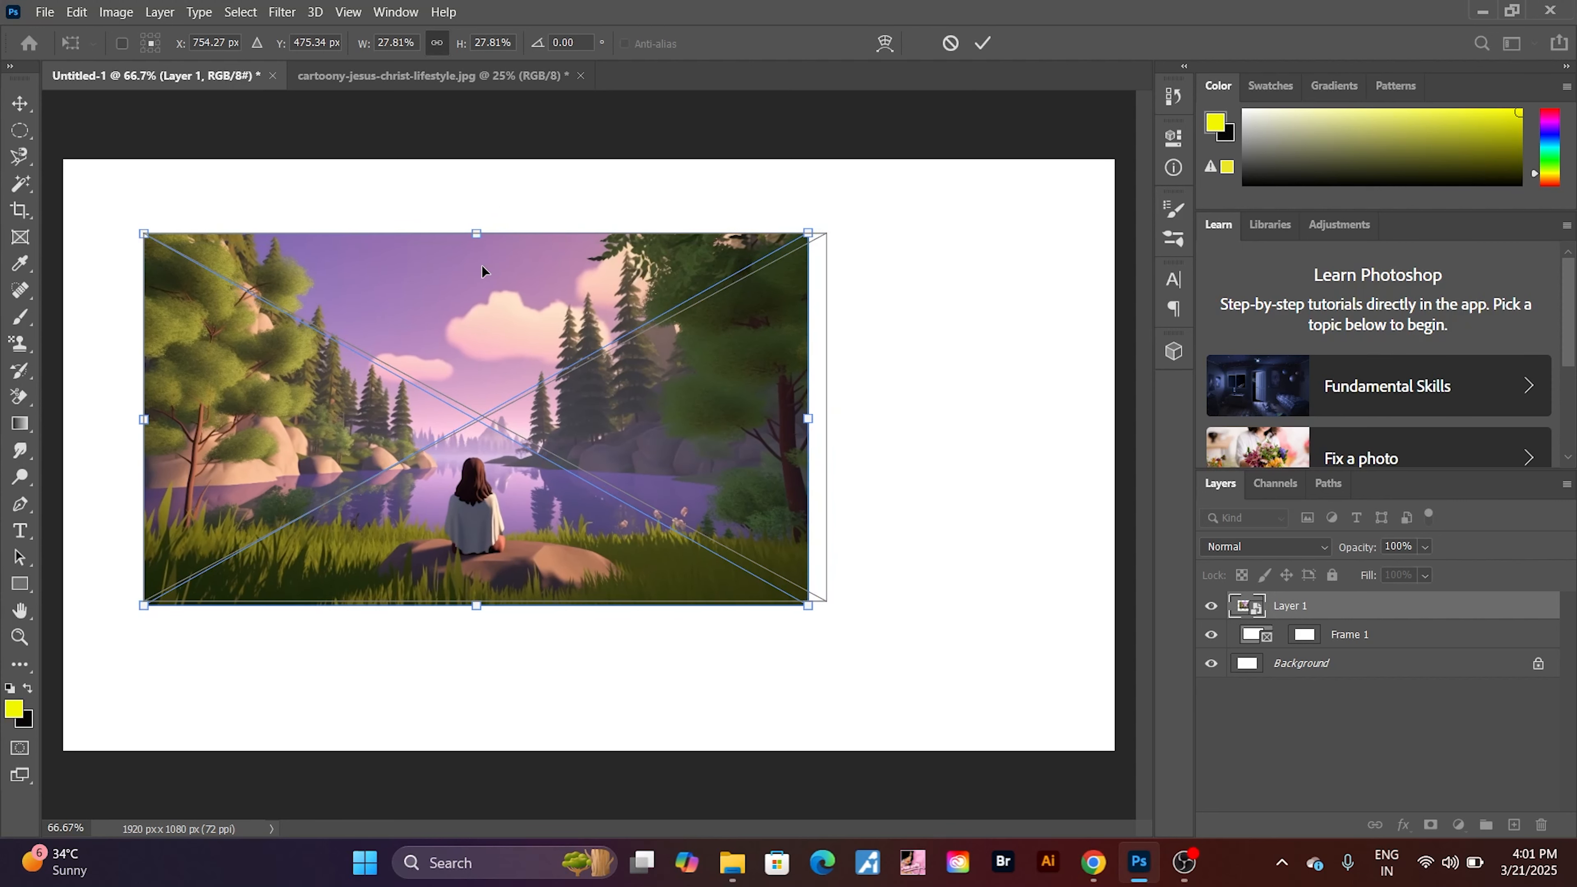
pyautogui.moveTo(811, 421); pyautogui.dragTo(820, 418)
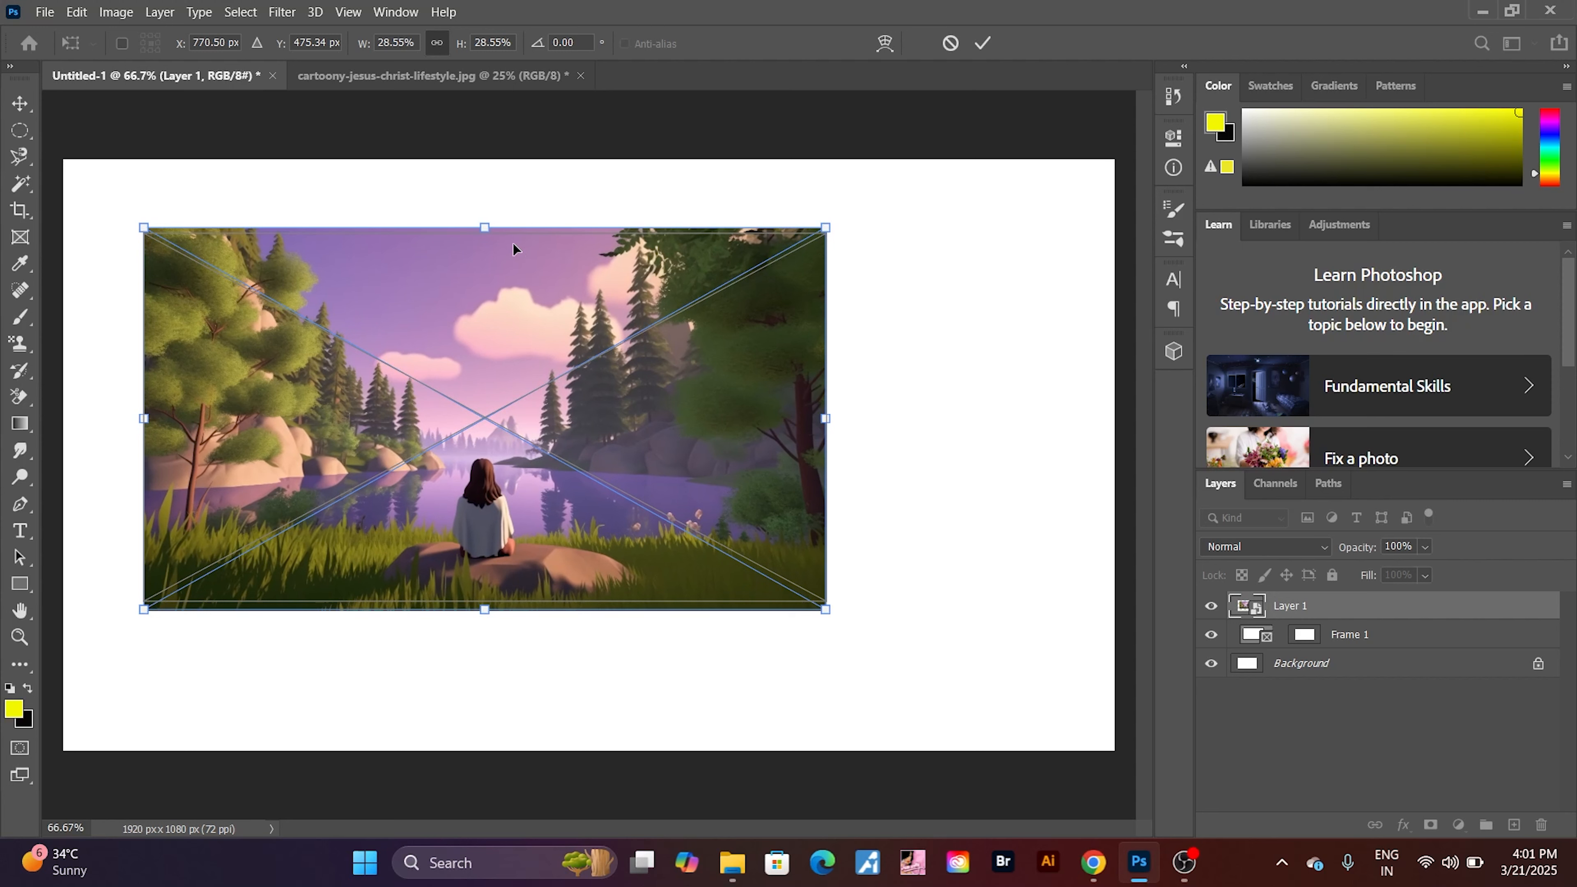
pyautogui.moveTo(487, 228); pyautogui.dragTo(486, 231)
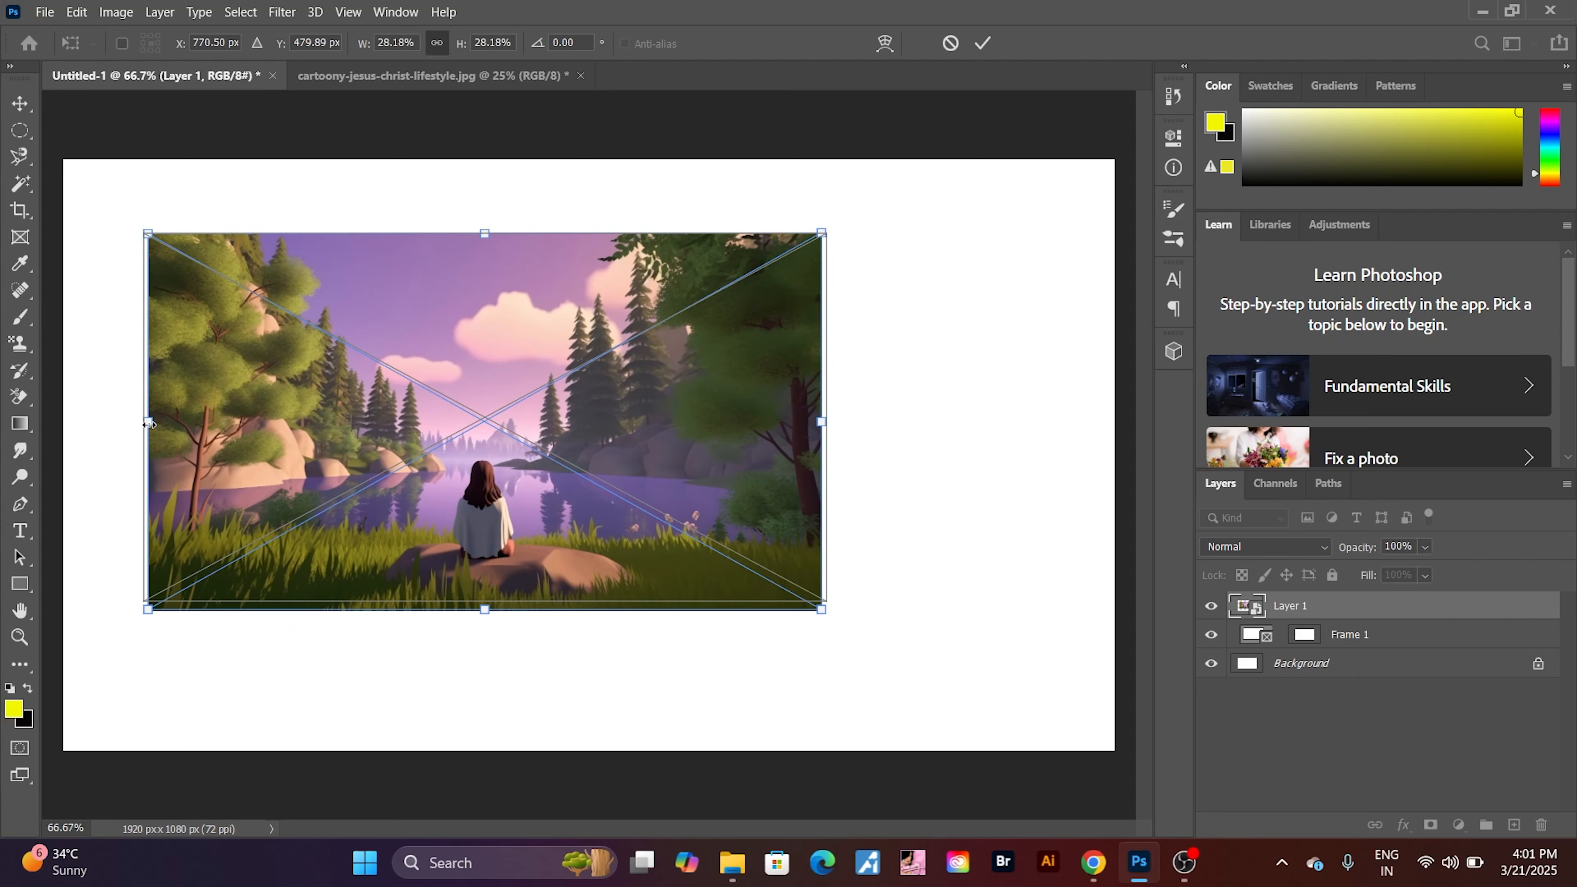
pyautogui.moveTo(150, 424); pyautogui.dragTo(144, 425)
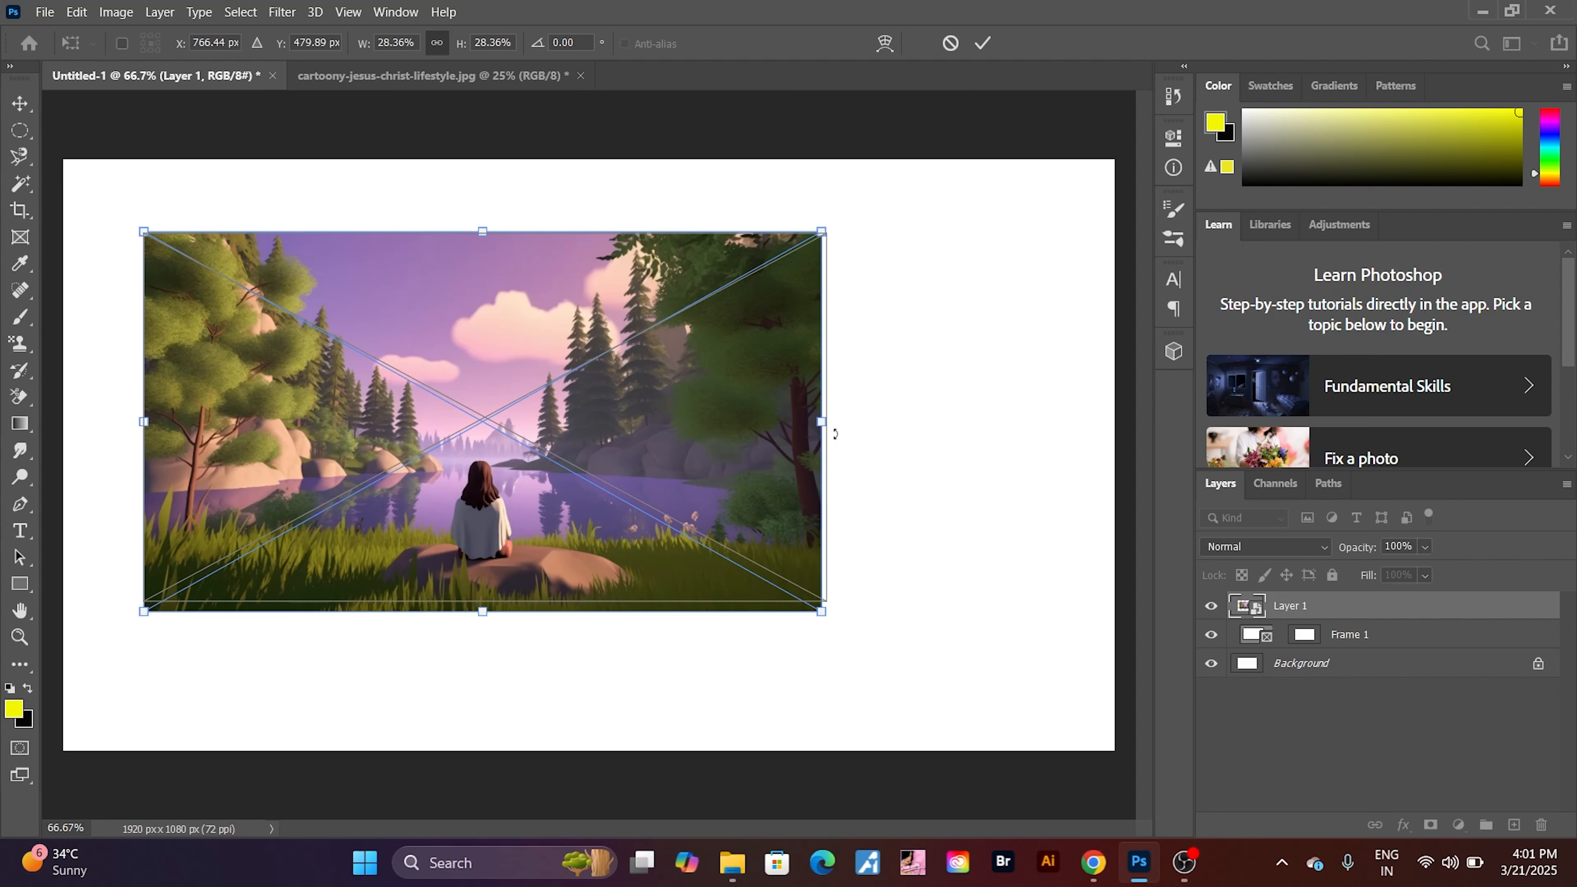
pyautogui.moveTo(818, 420); pyautogui.dragTo(770, 414)
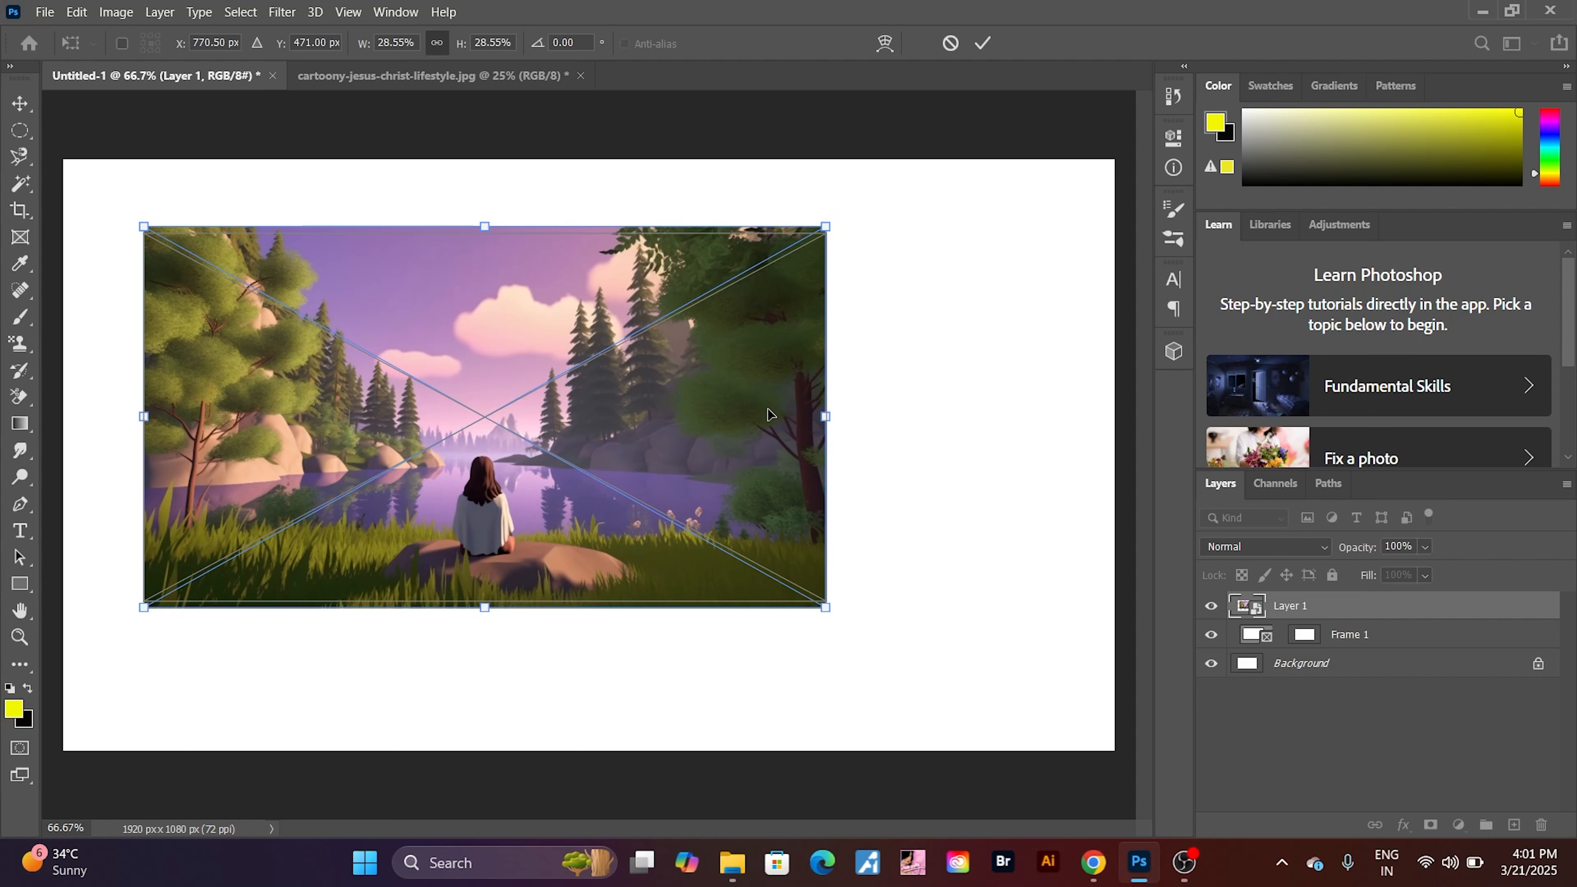
pyautogui.press('Return')
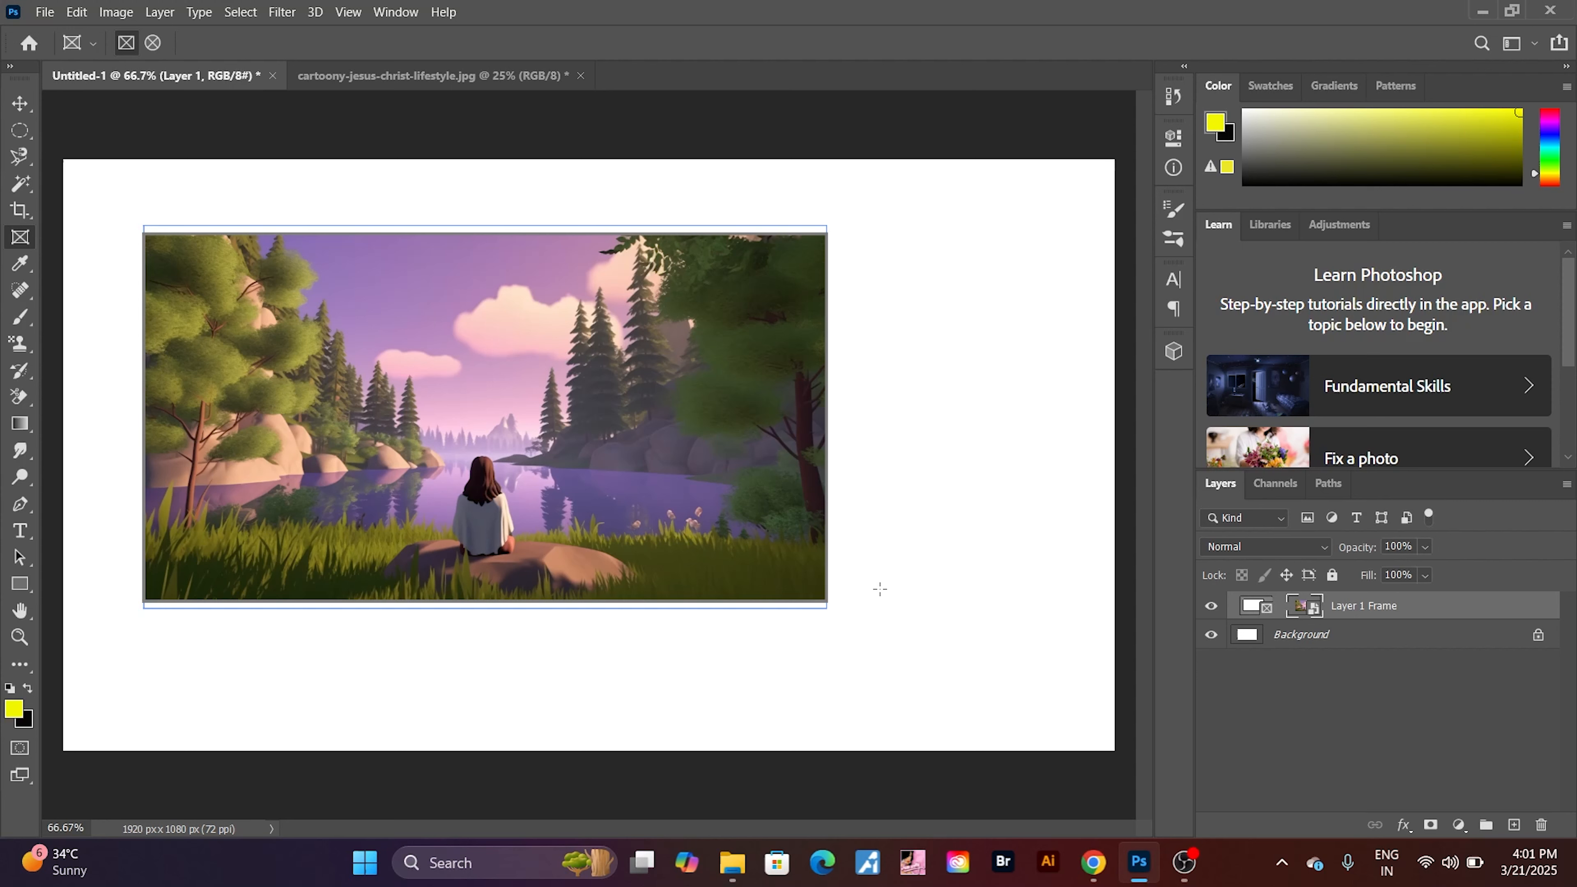
# - Draw a tall elliptical frame beside the framed lake image with the Frame tool, matching the rectangular frame's height approximately
pyautogui.click(154, 43)
pyautogui.moveTo(846, 235); pyautogui.dragTo(1103, 609)
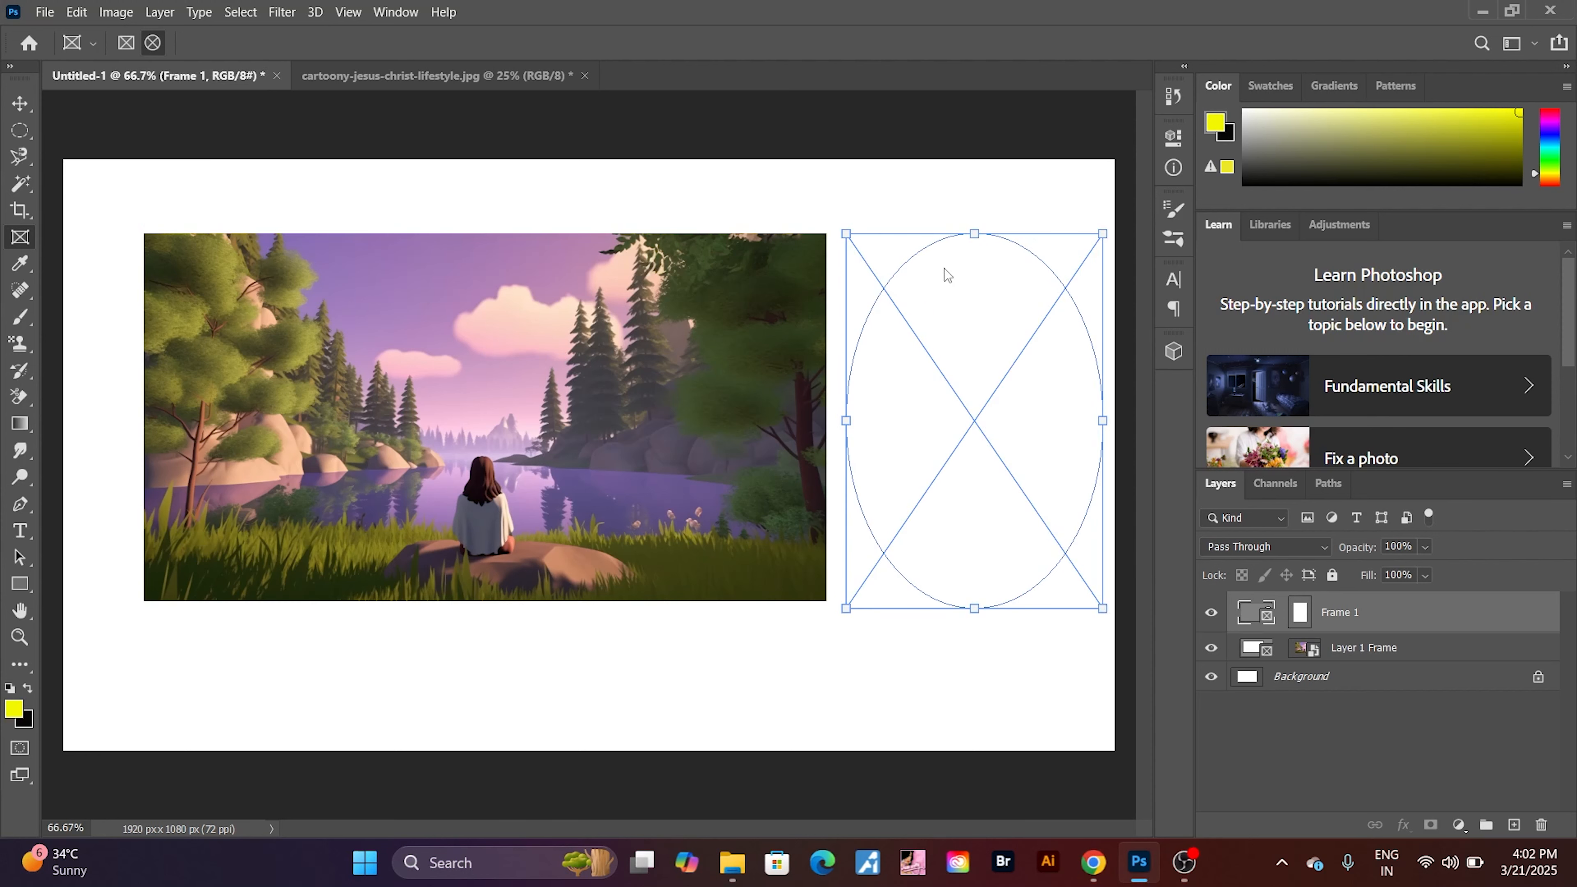
# - Copy the entire cartoon lake image again and paste it into Untitled-1 as a new layer above the elliptical frame
pyautogui.click(492, 73)
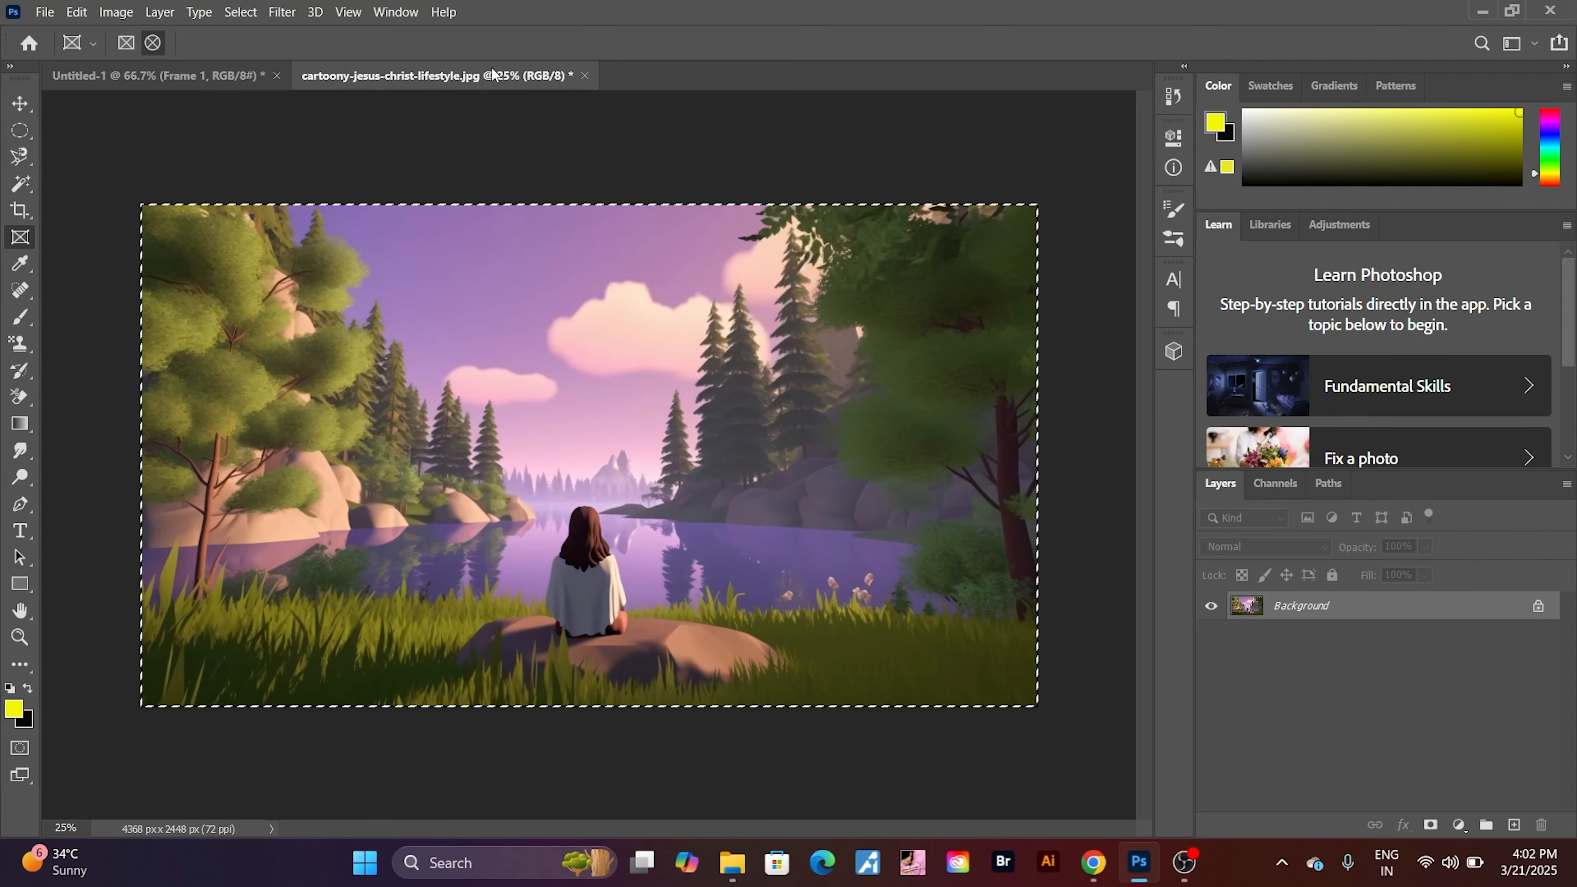
pyautogui.hotkey('ctrl', 'd')
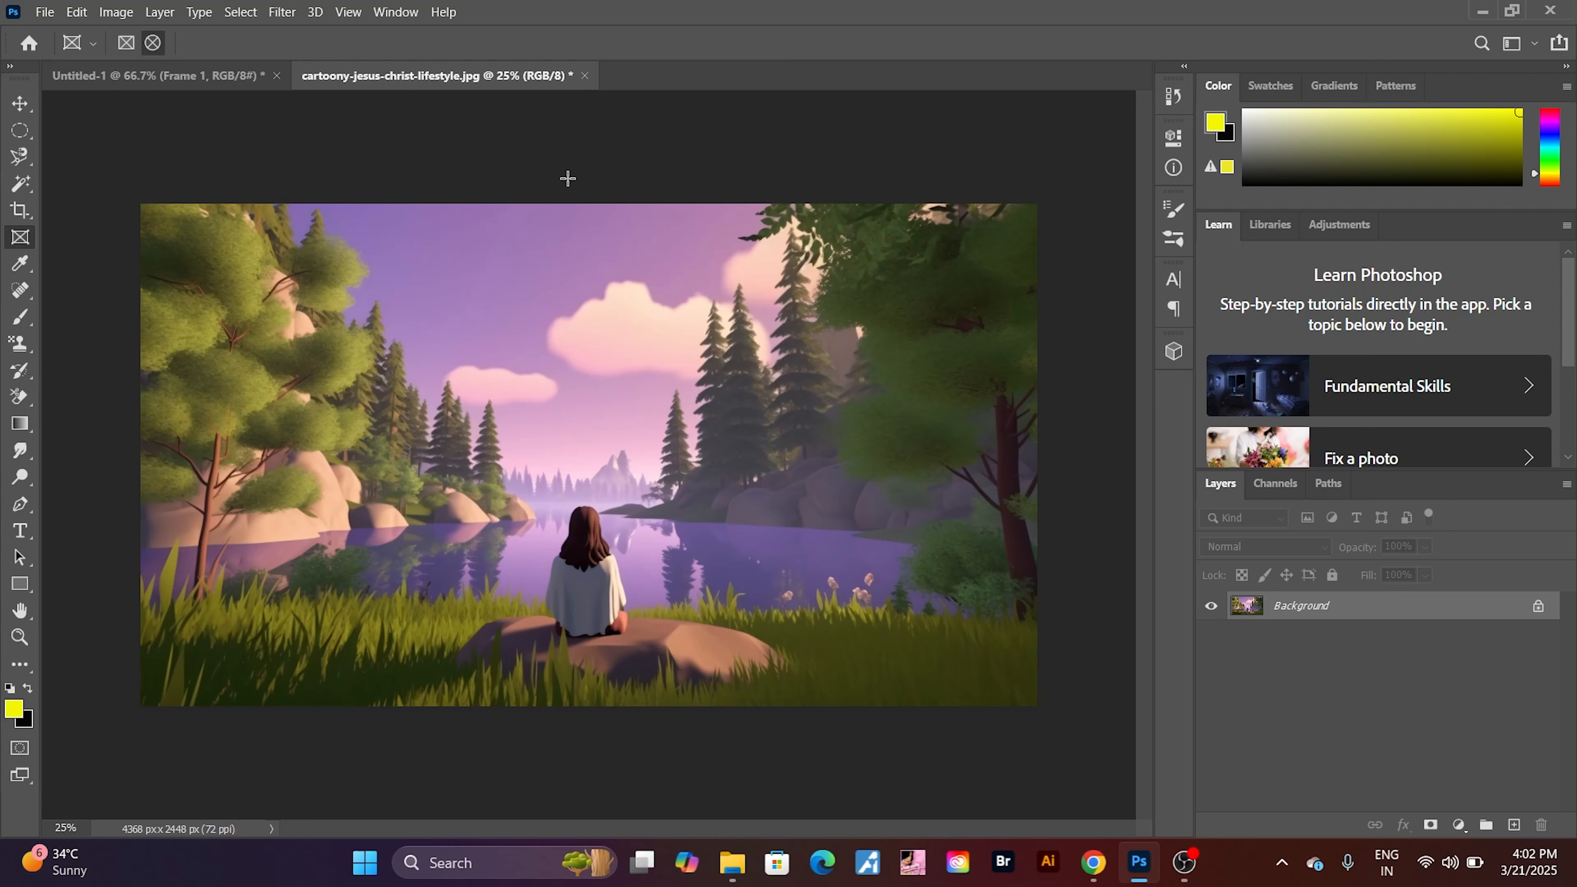
pyautogui.hotkey('ctrl', 'a')
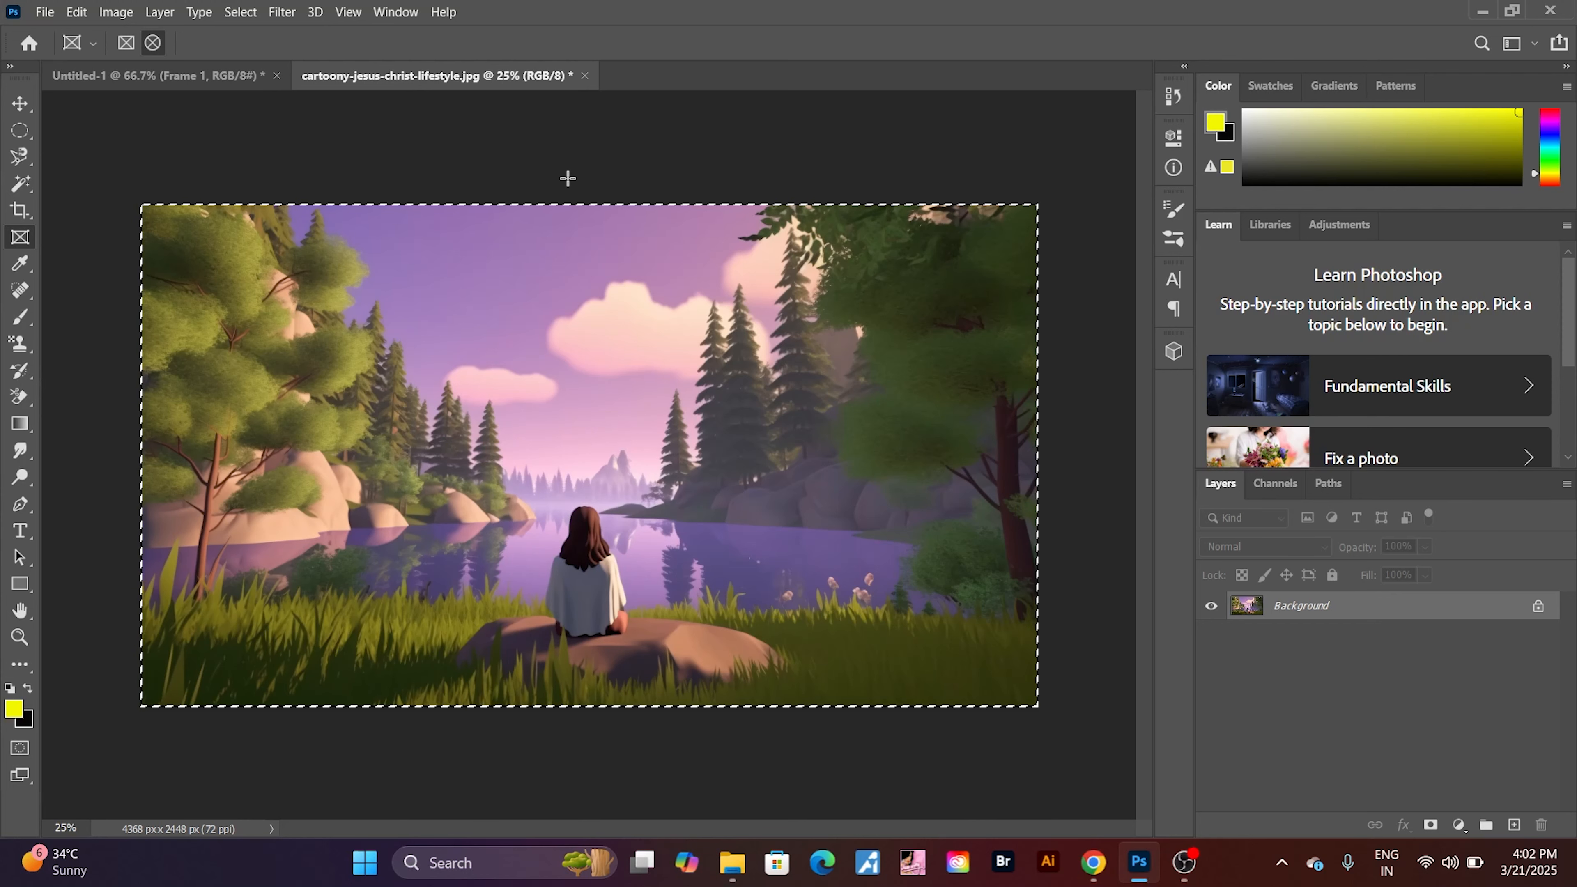
pyautogui.click(219, 86)
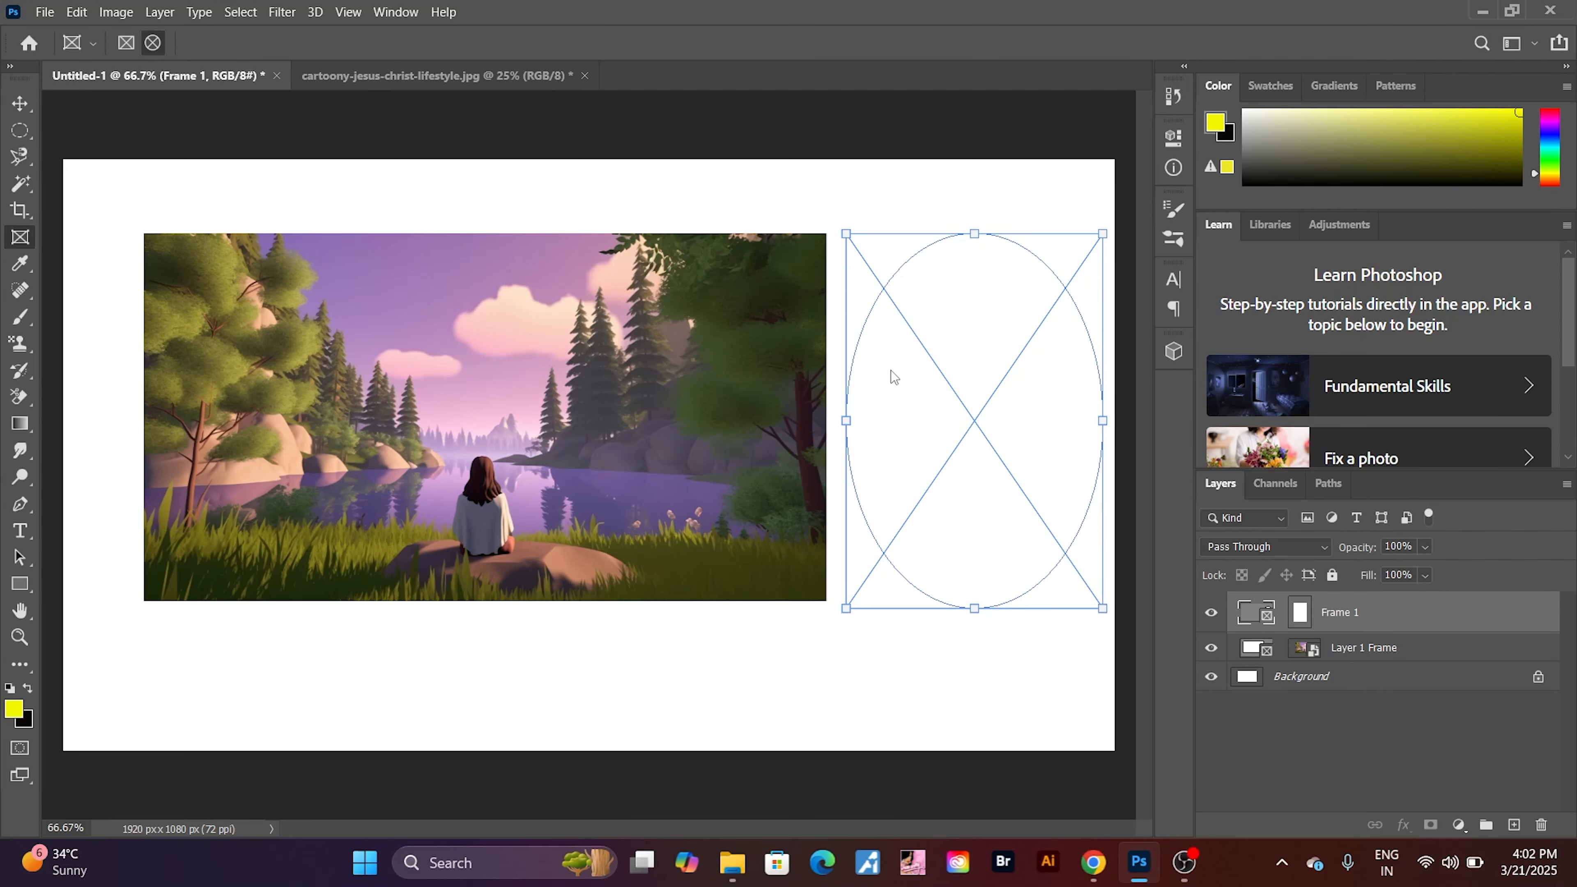
pyautogui.hotkey('ctrl', 'v')
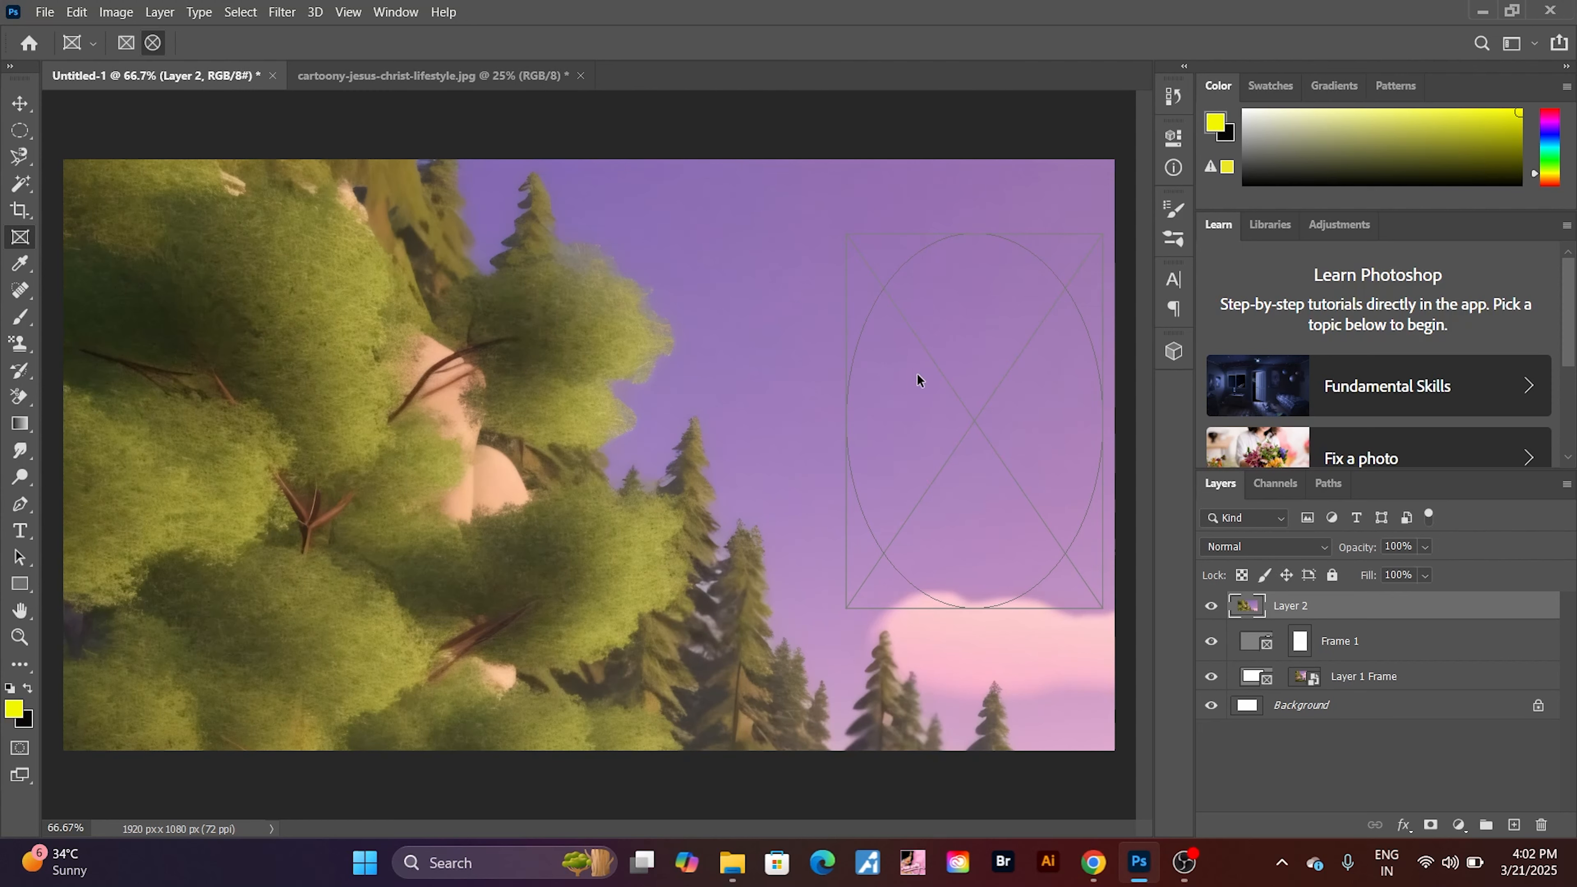
# - Convert the newly pasted lake layer to a smart object and fit it into the elliptical frame, scaled to about 28.66% and centred on the girl
pyautogui.rightClick(1334, 614)
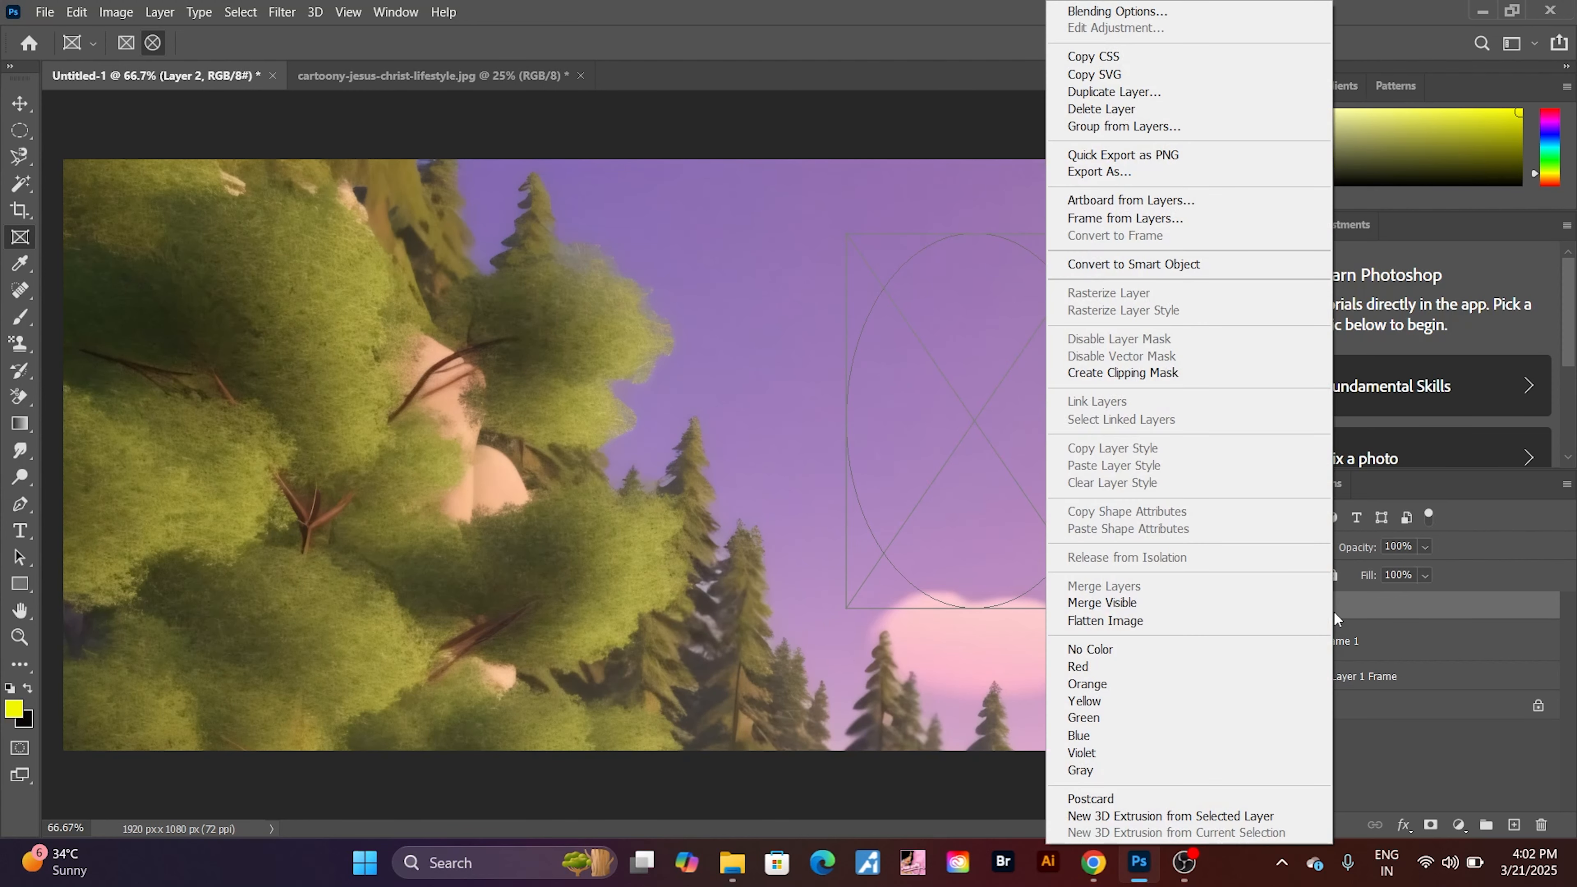
pyautogui.click(1148, 274)
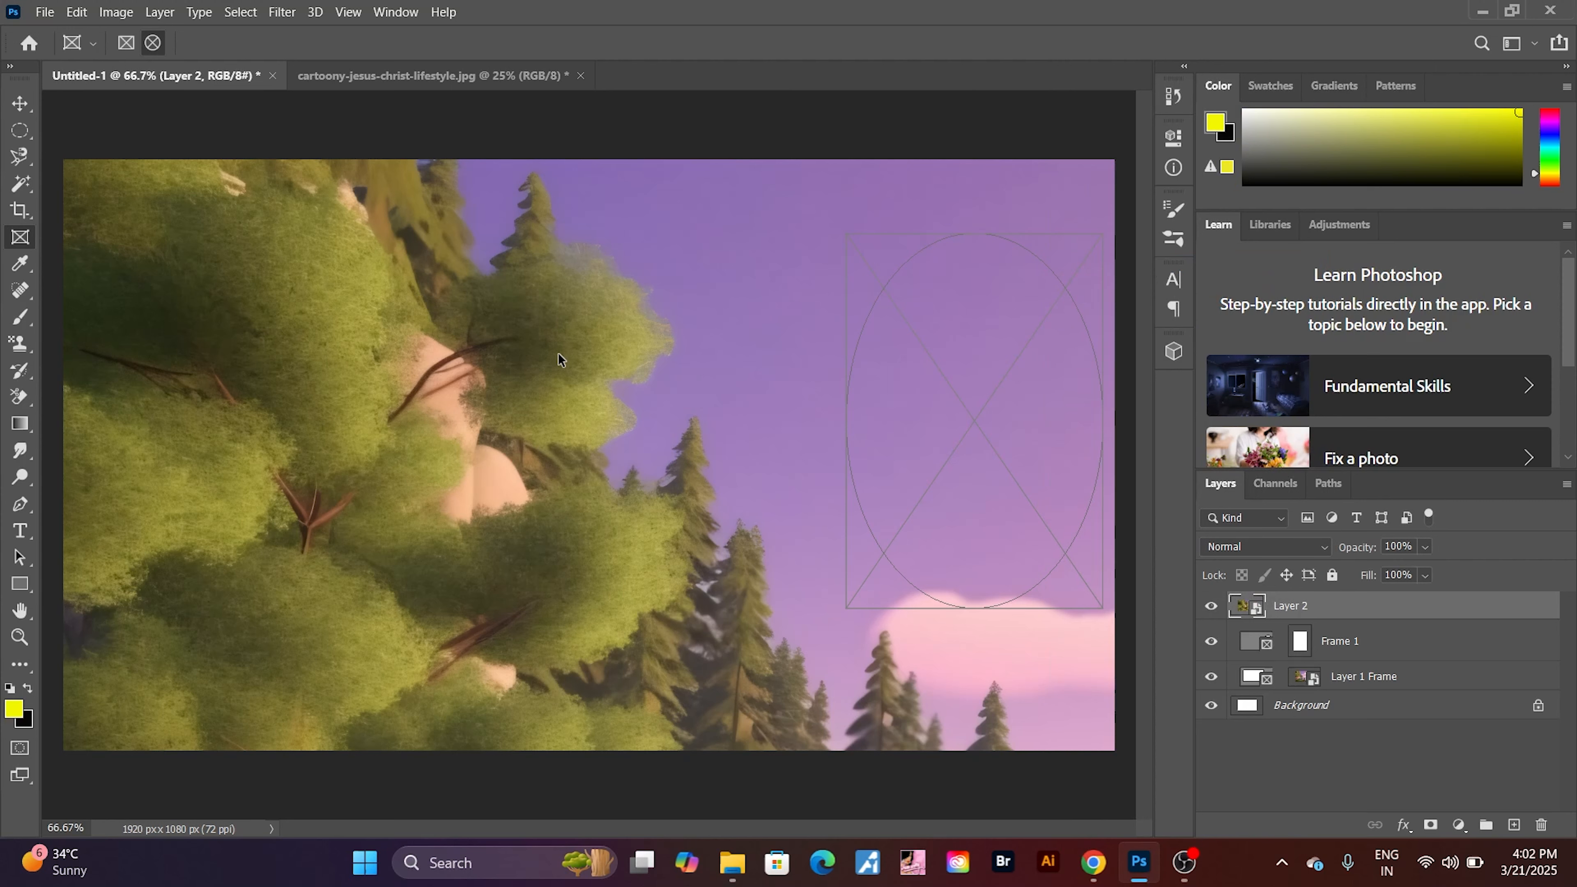
pyautogui.hotkey('ctrl', 't')
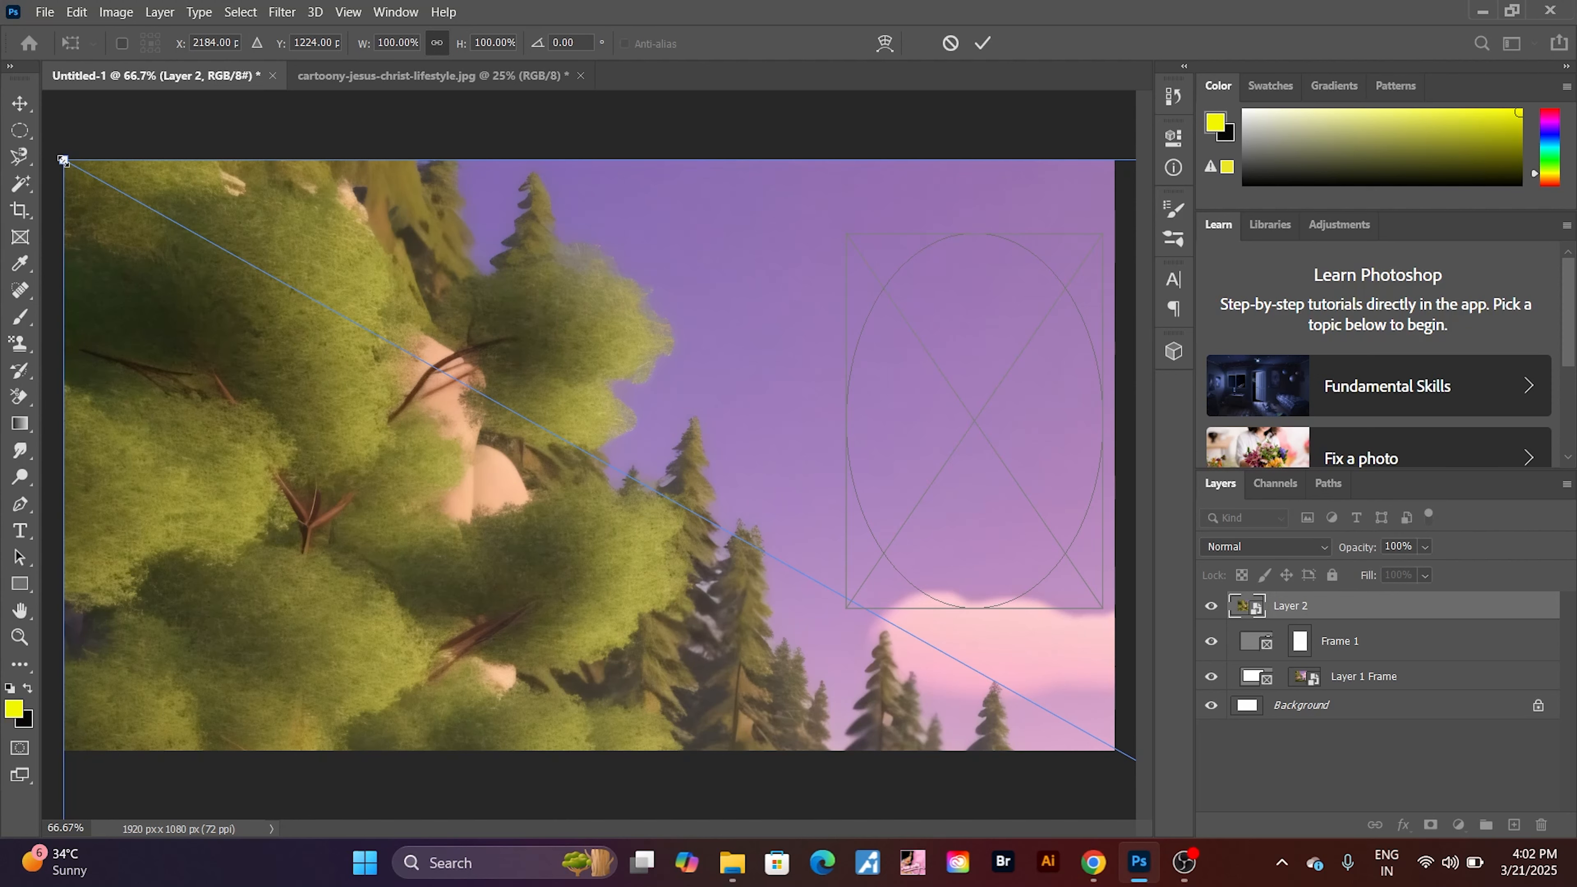
pyautogui.moveTo(63, 161); pyautogui.dragTo(642, 711)
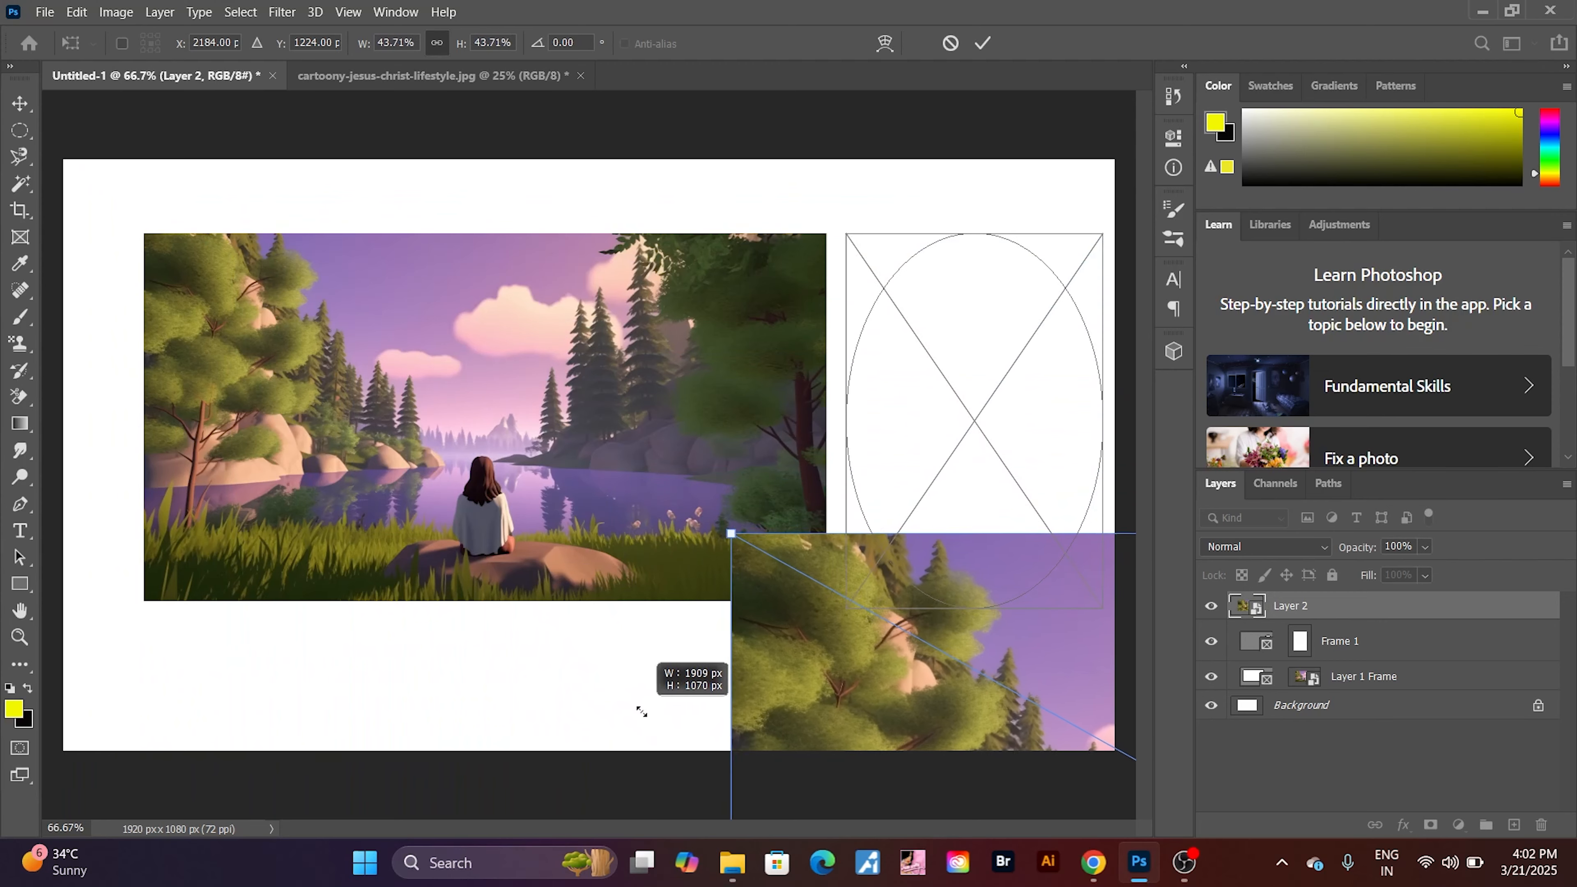
pyautogui.moveTo(875, 643); pyautogui.dragTo(215, 290)
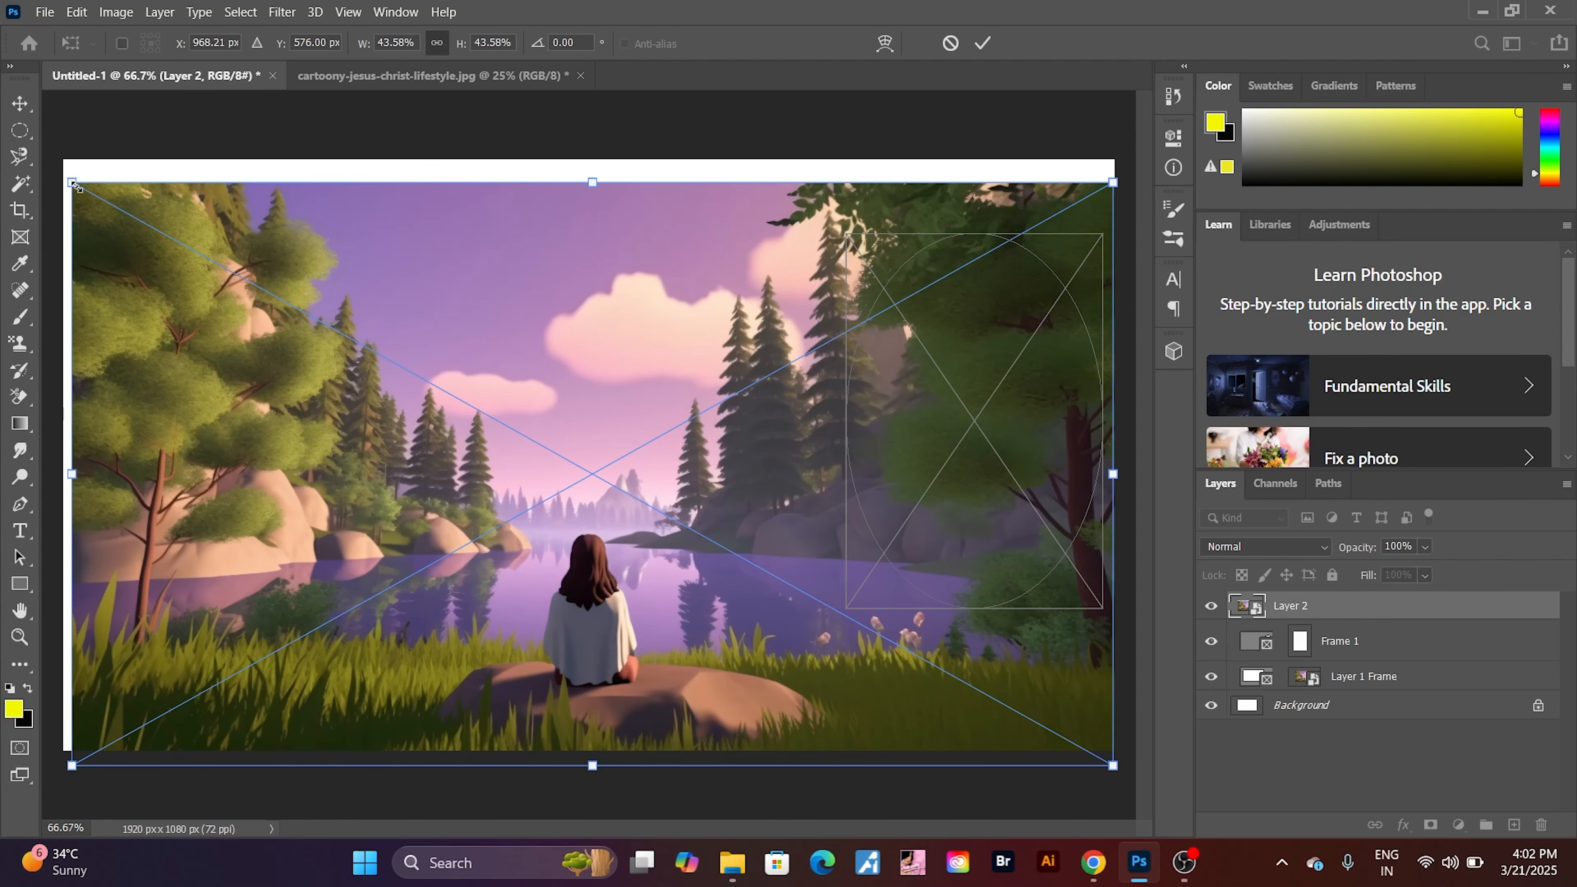
pyautogui.moveTo(73, 183); pyautogui.dragTo(212, 327)
pyautogui.moveTo(546, 546); pyautogui.dragTo(939, 481)
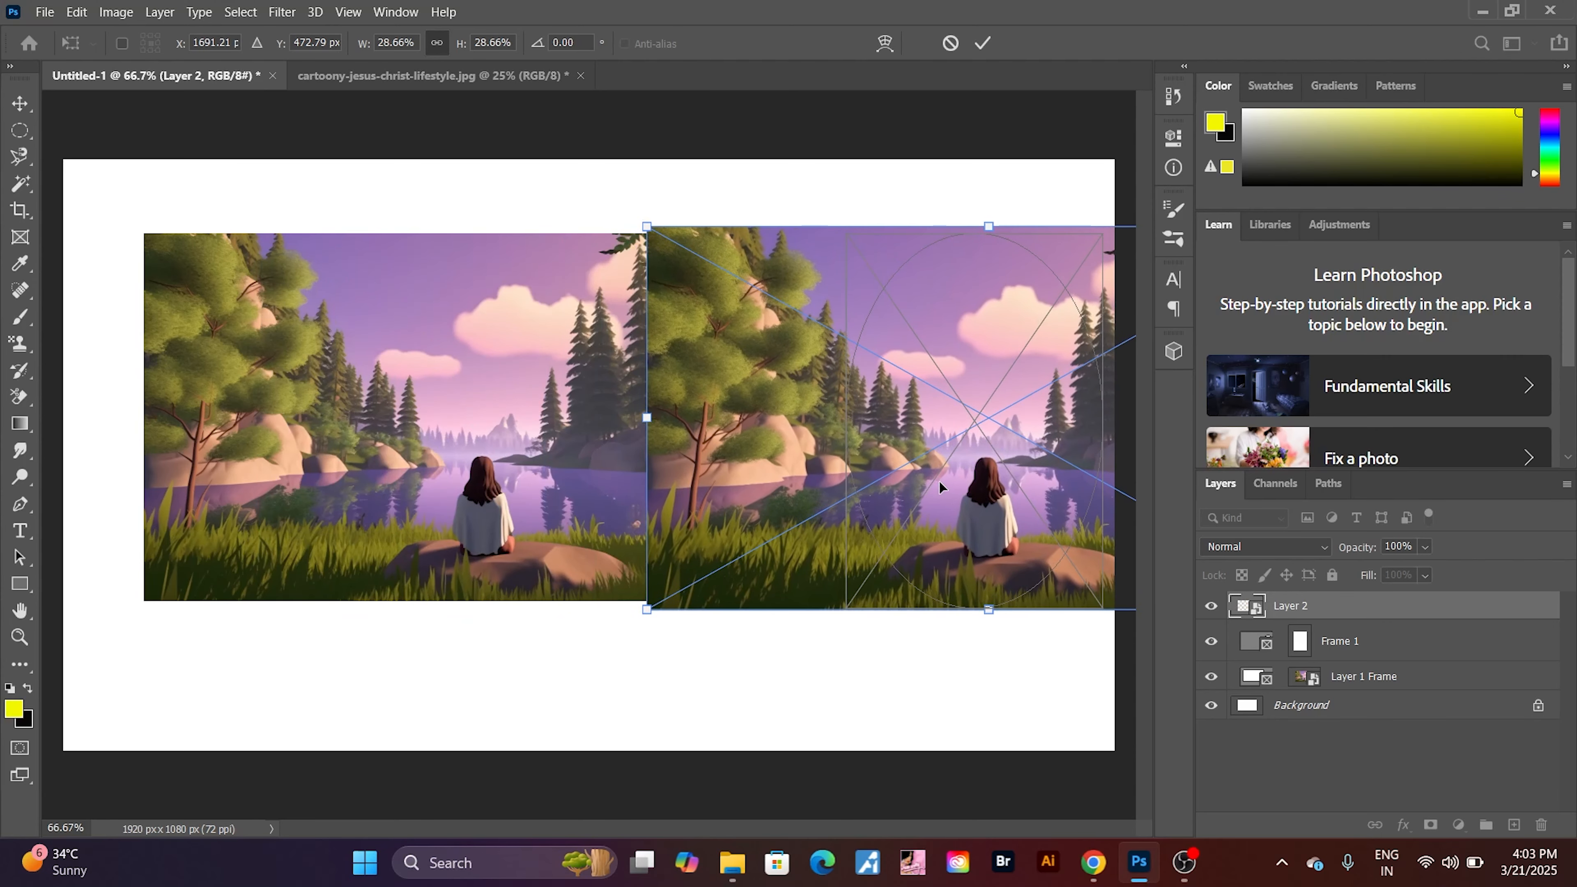
pyautogui.press('Return')
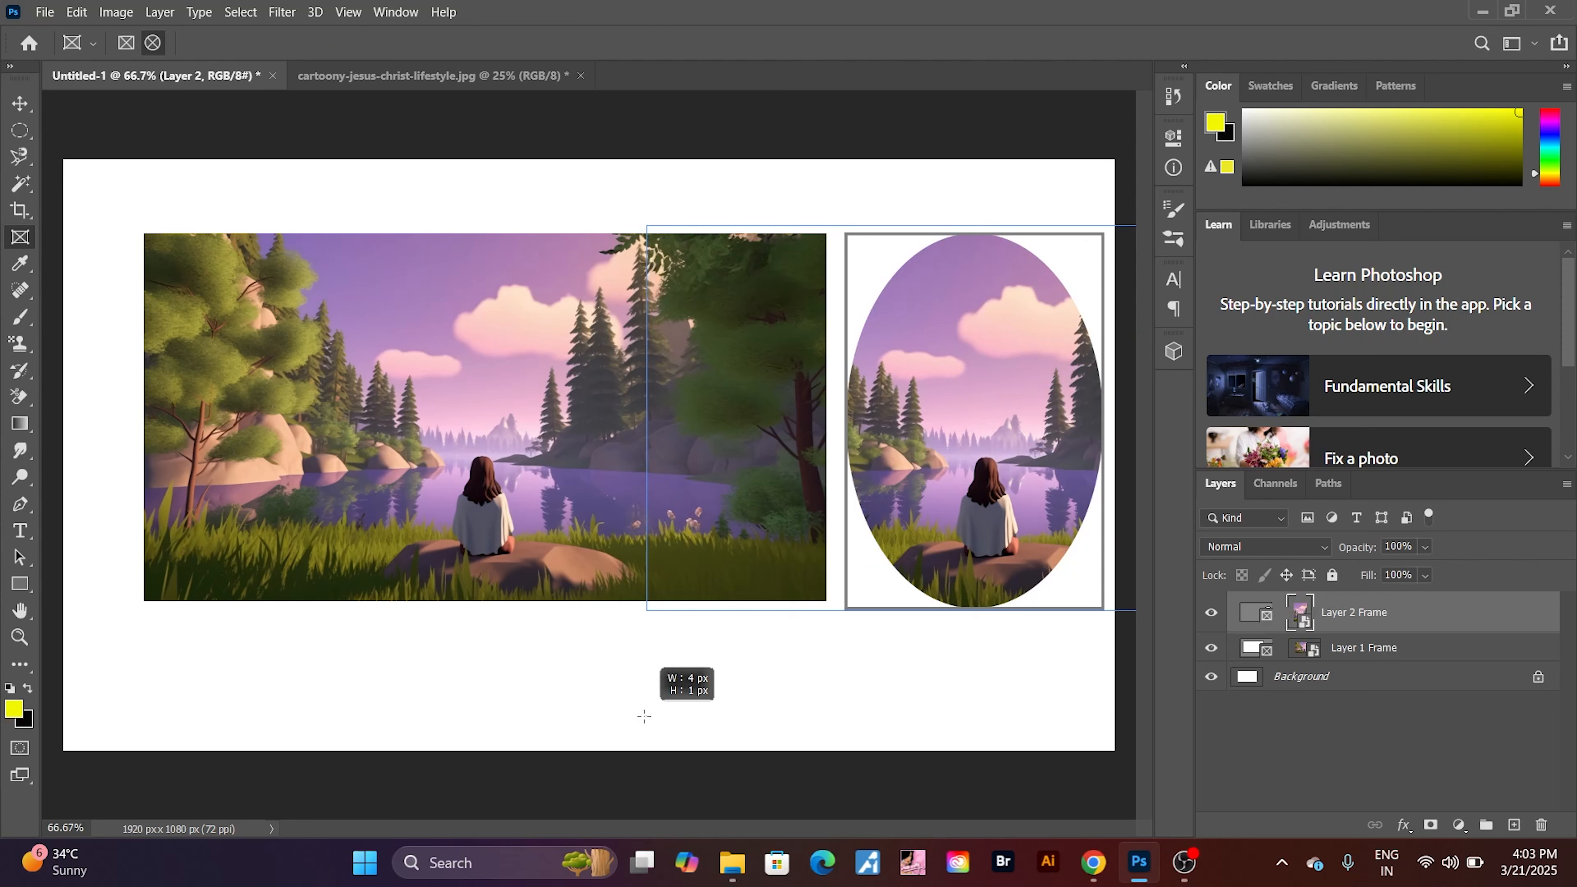
pyautogui.moveTo(645, 718); pyautogui.dragTo(21, 103)
pyautogui.click(22, 105)
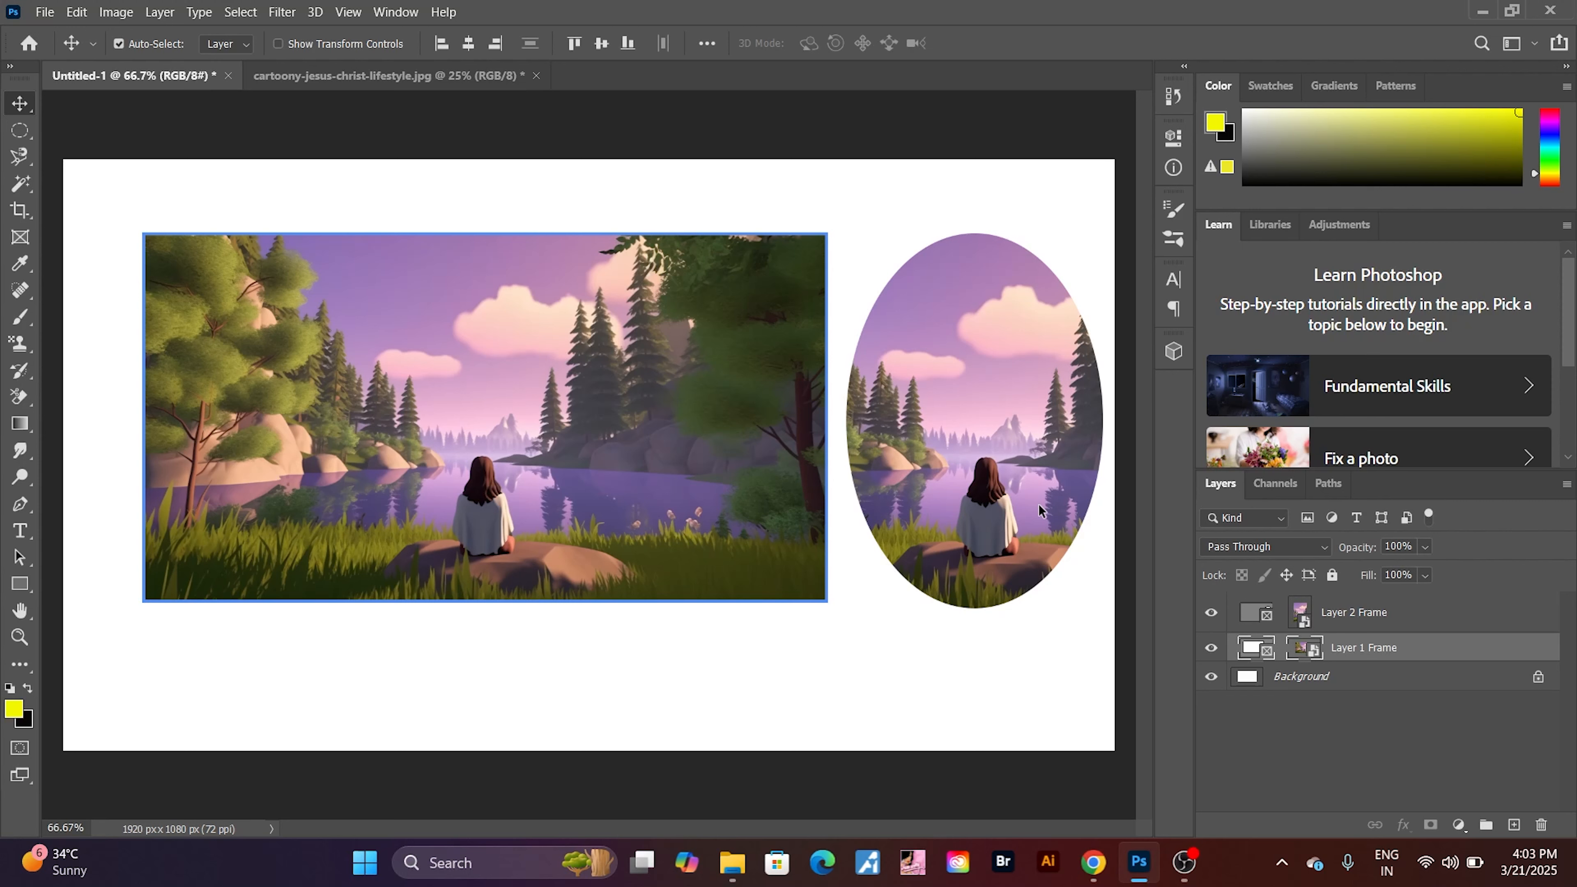
pyautogui.click(19, 237)
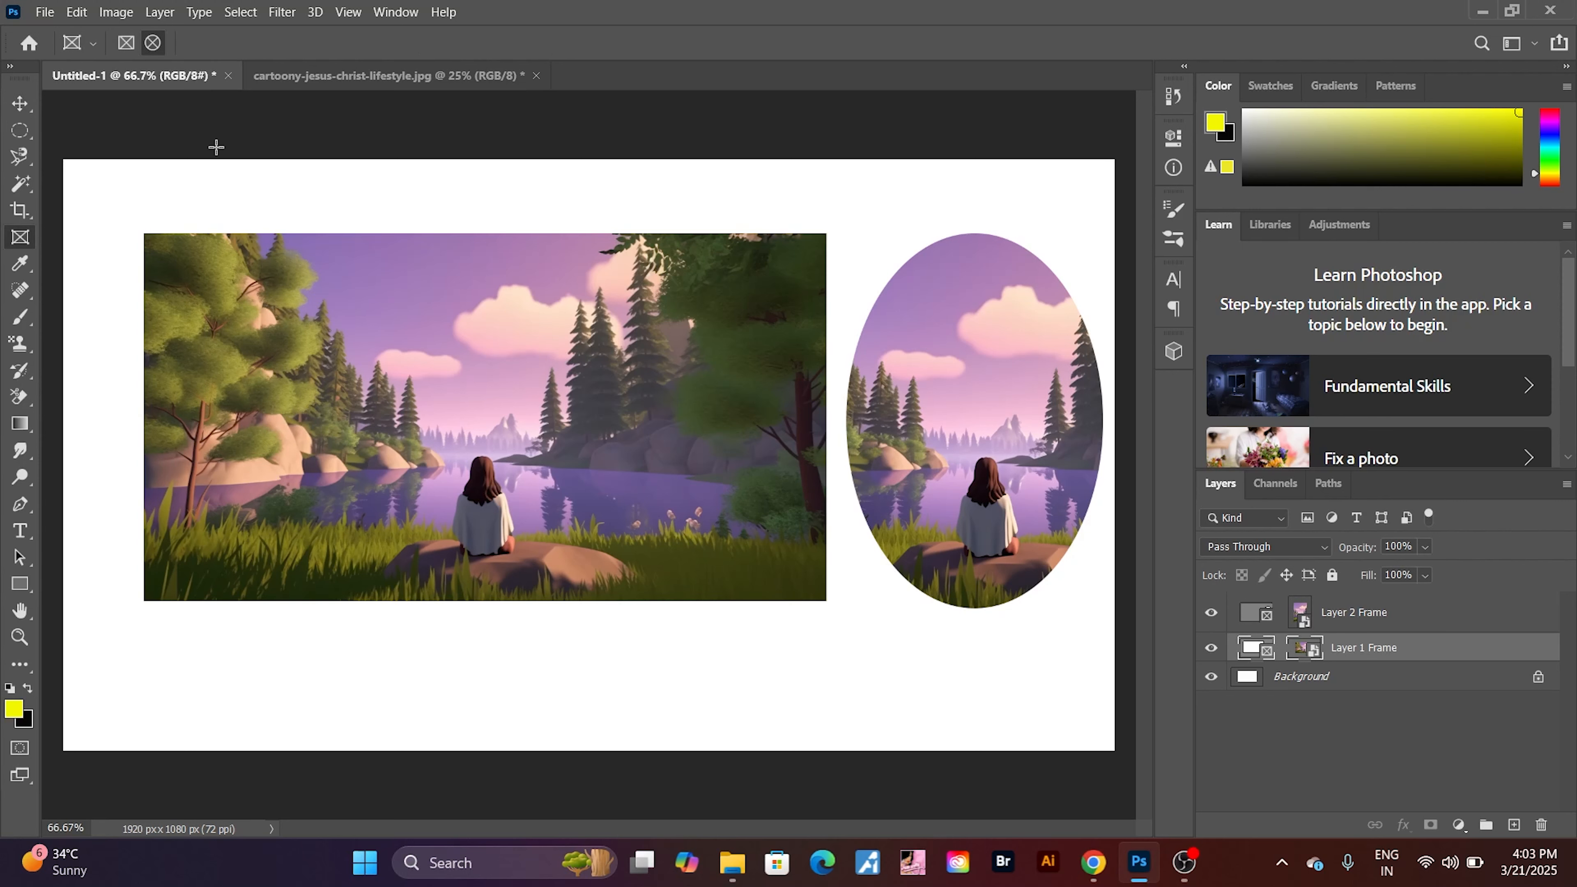
pyautogui.moveTo(216, 147); pyautogui.dragTo(32, 231)
pyautogui.moveTo(67, 229); pyautogui.dragTo(19, 106)
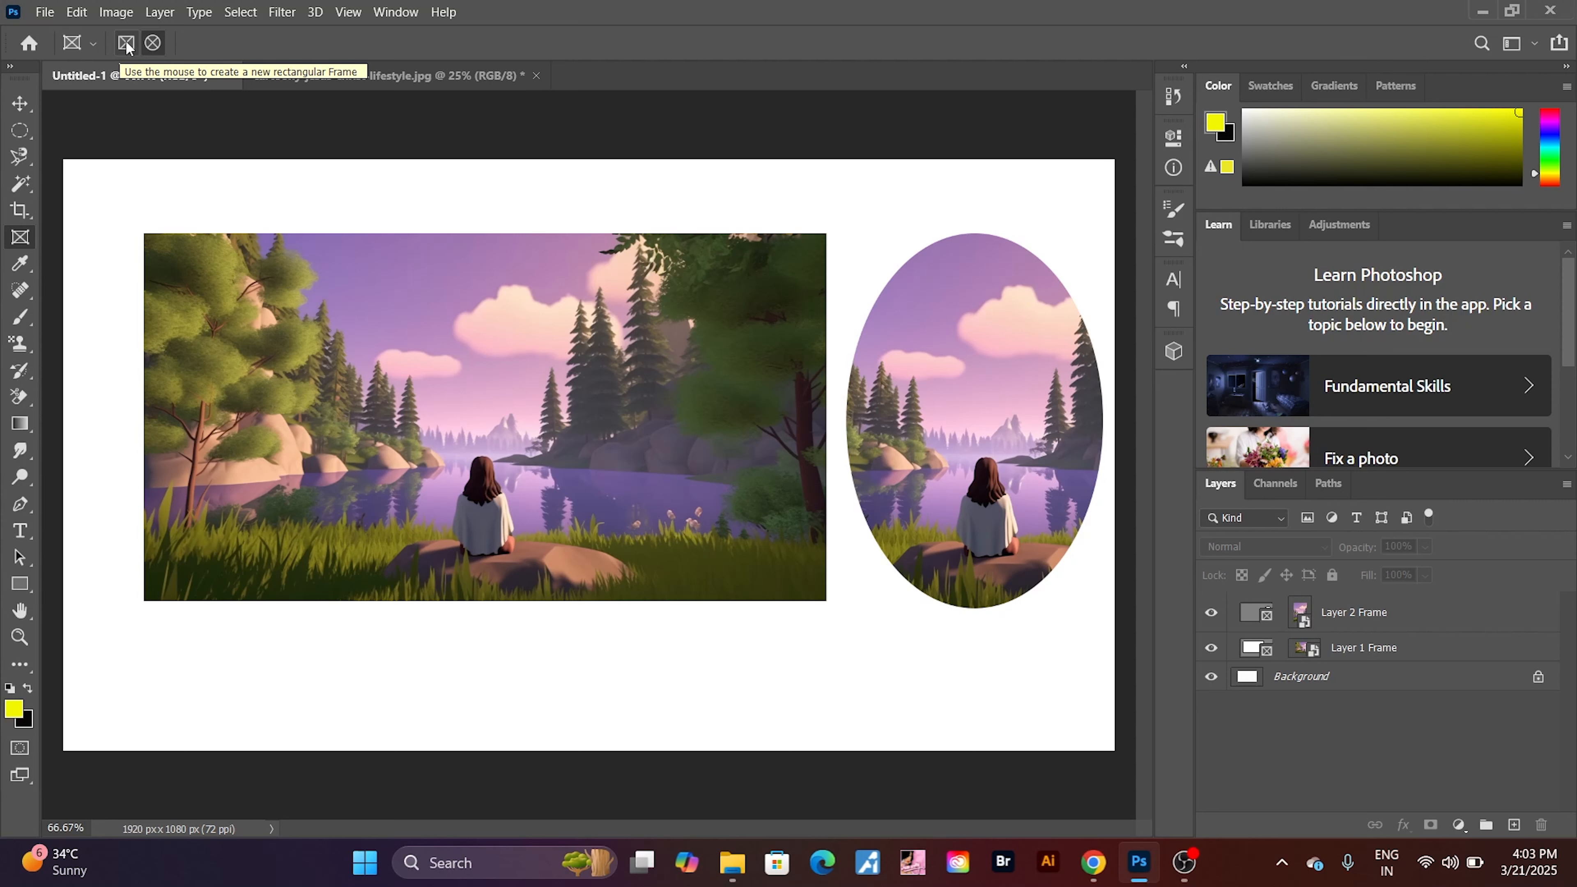
pyautogui.click(153, 43)
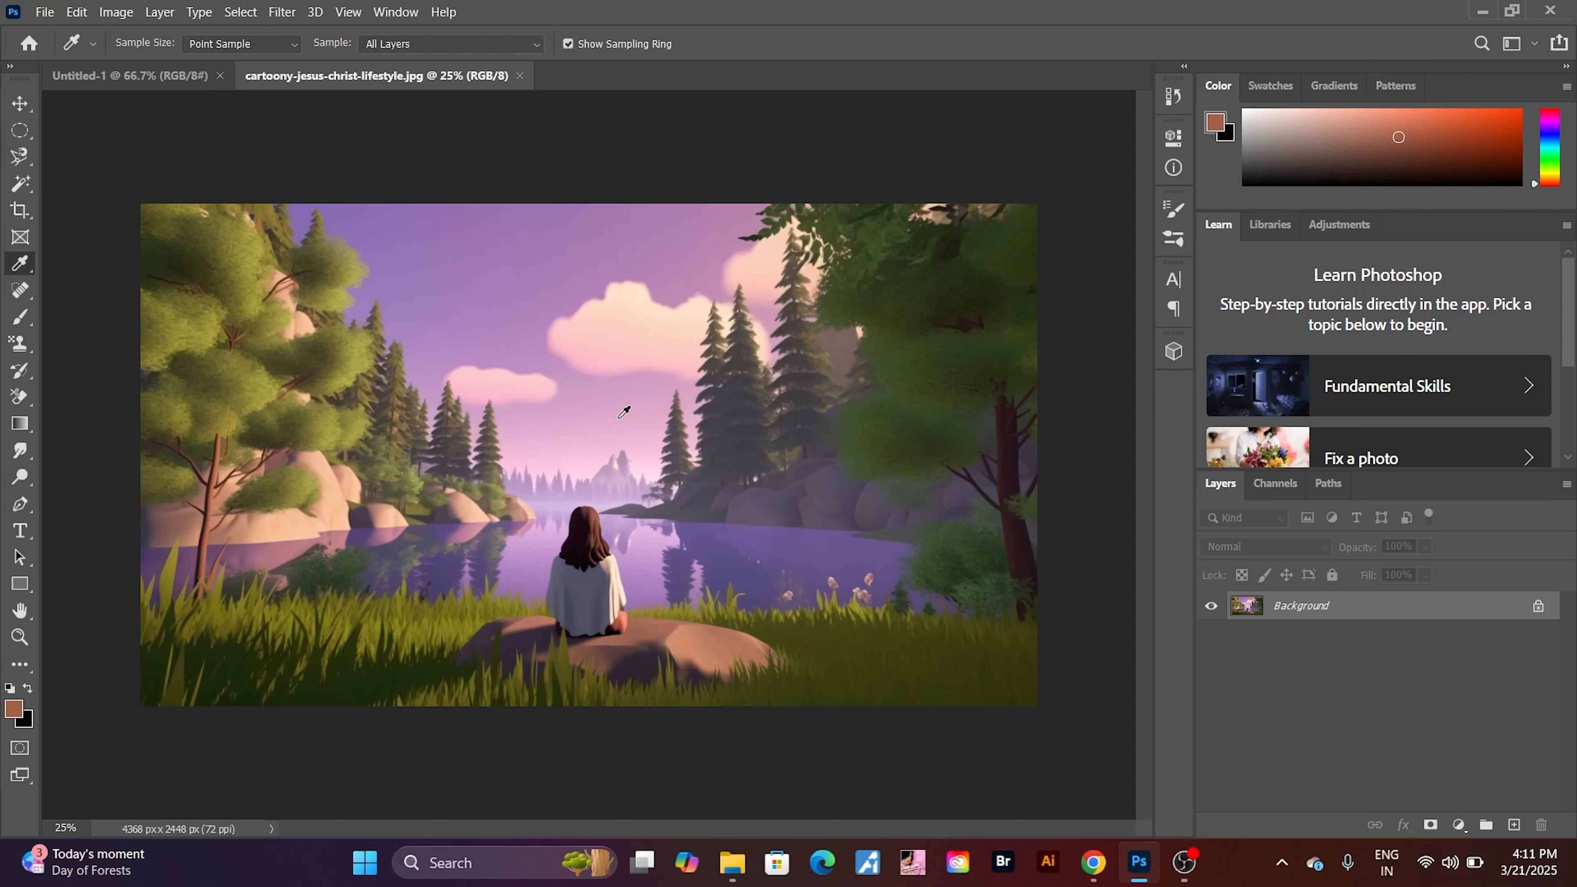
# - Sample the pink cloud with the Eyedropper, and with the foreground Color Picker open, sample several image areas and accept the girl's dark hair colour
pyautogui.click(643, 315)
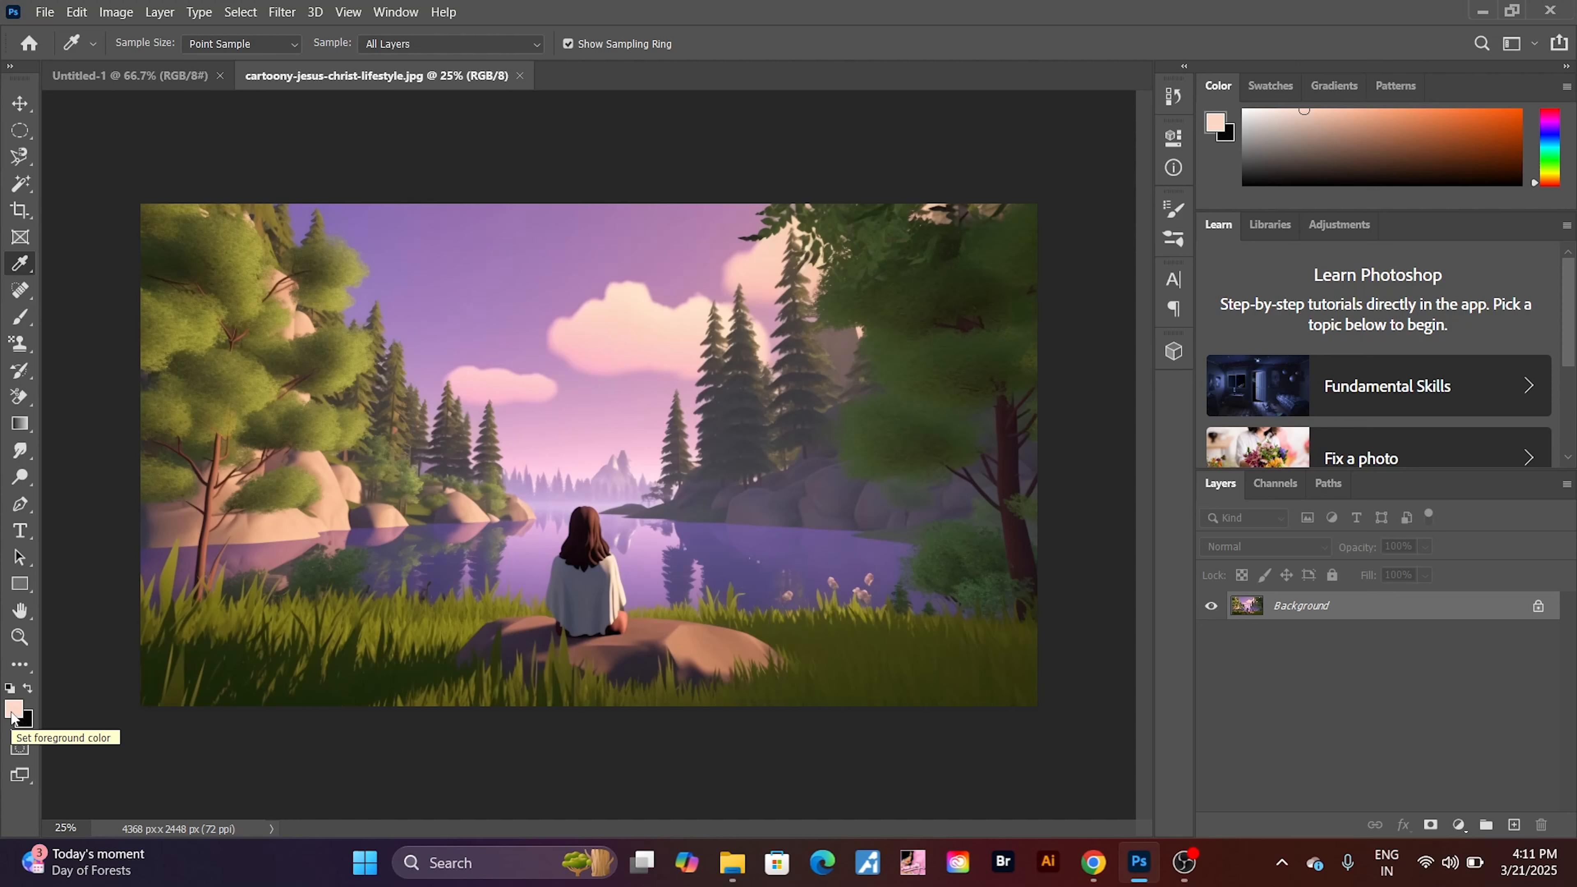
pyautogui.click(12, 713)
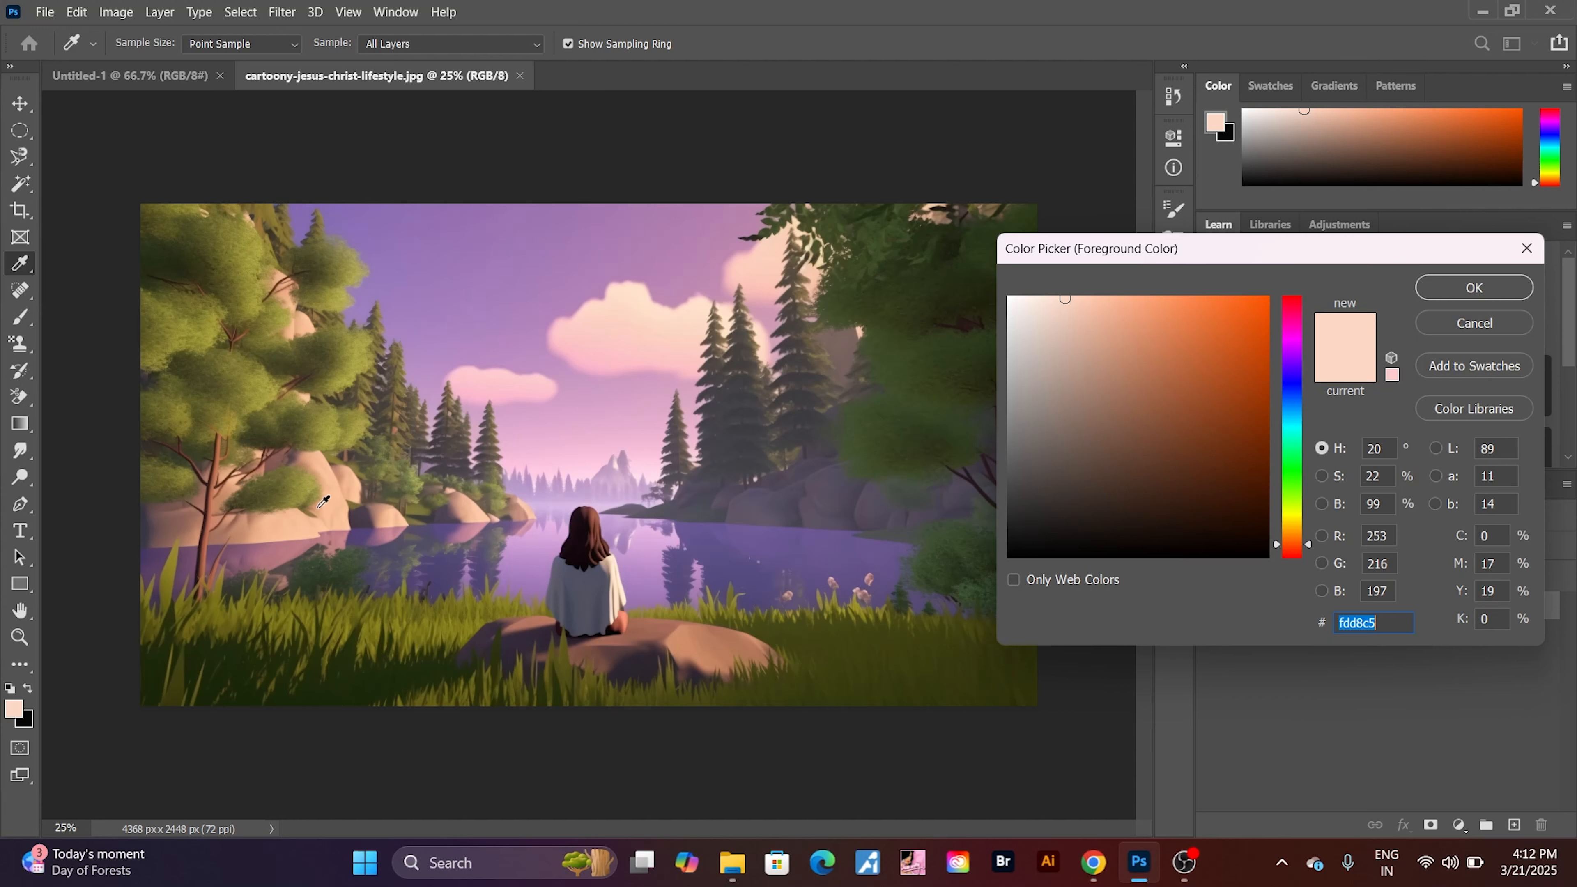
pyautogui.click(289, 485)
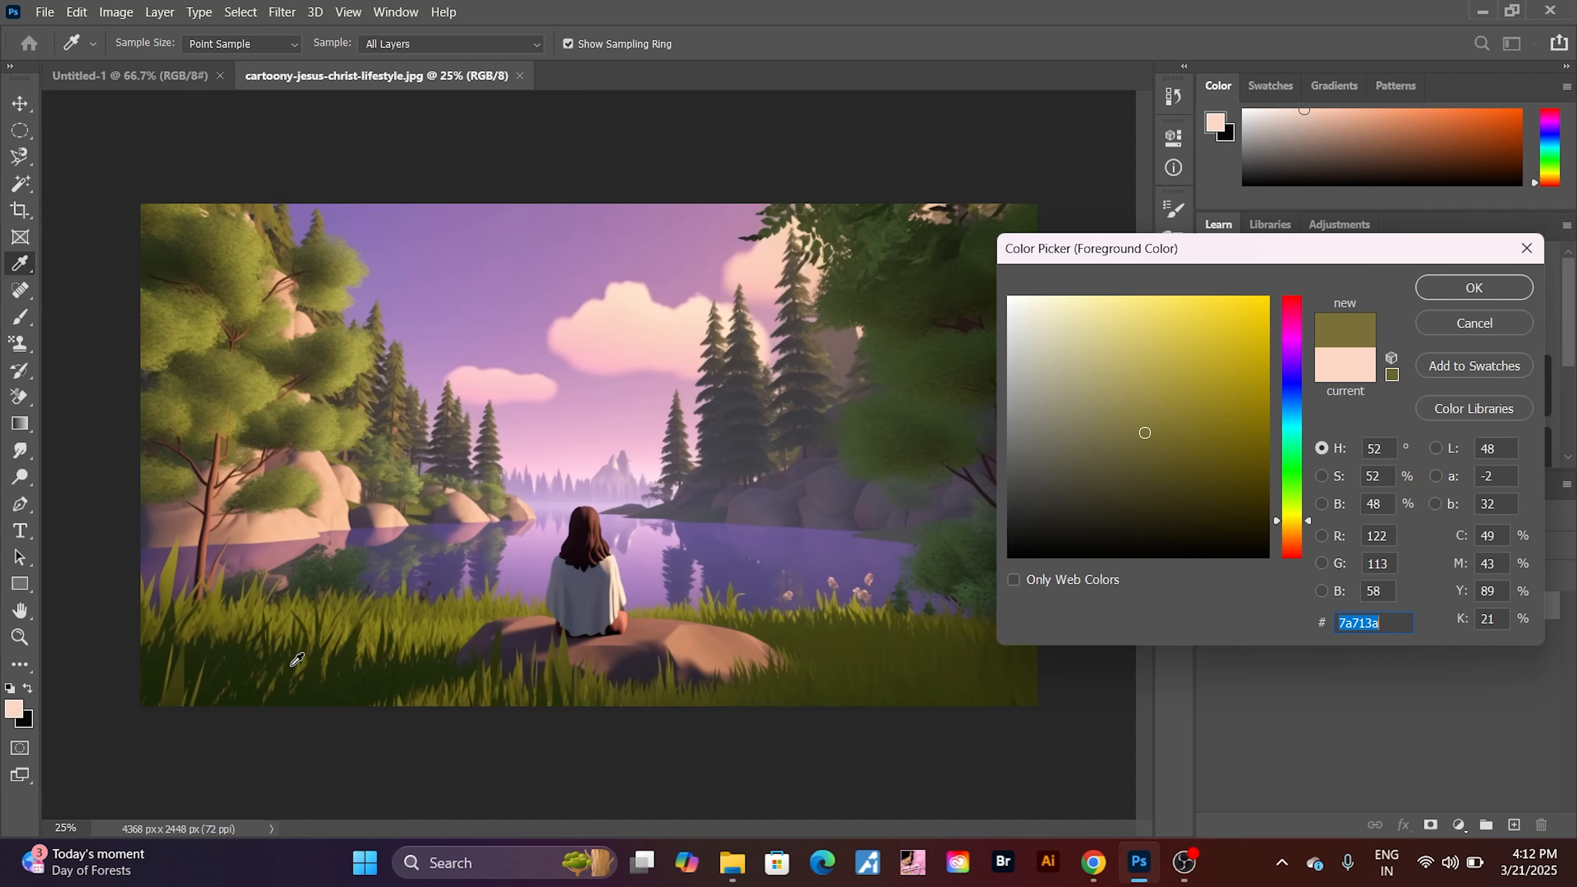
pyautogui.click(284, 653)
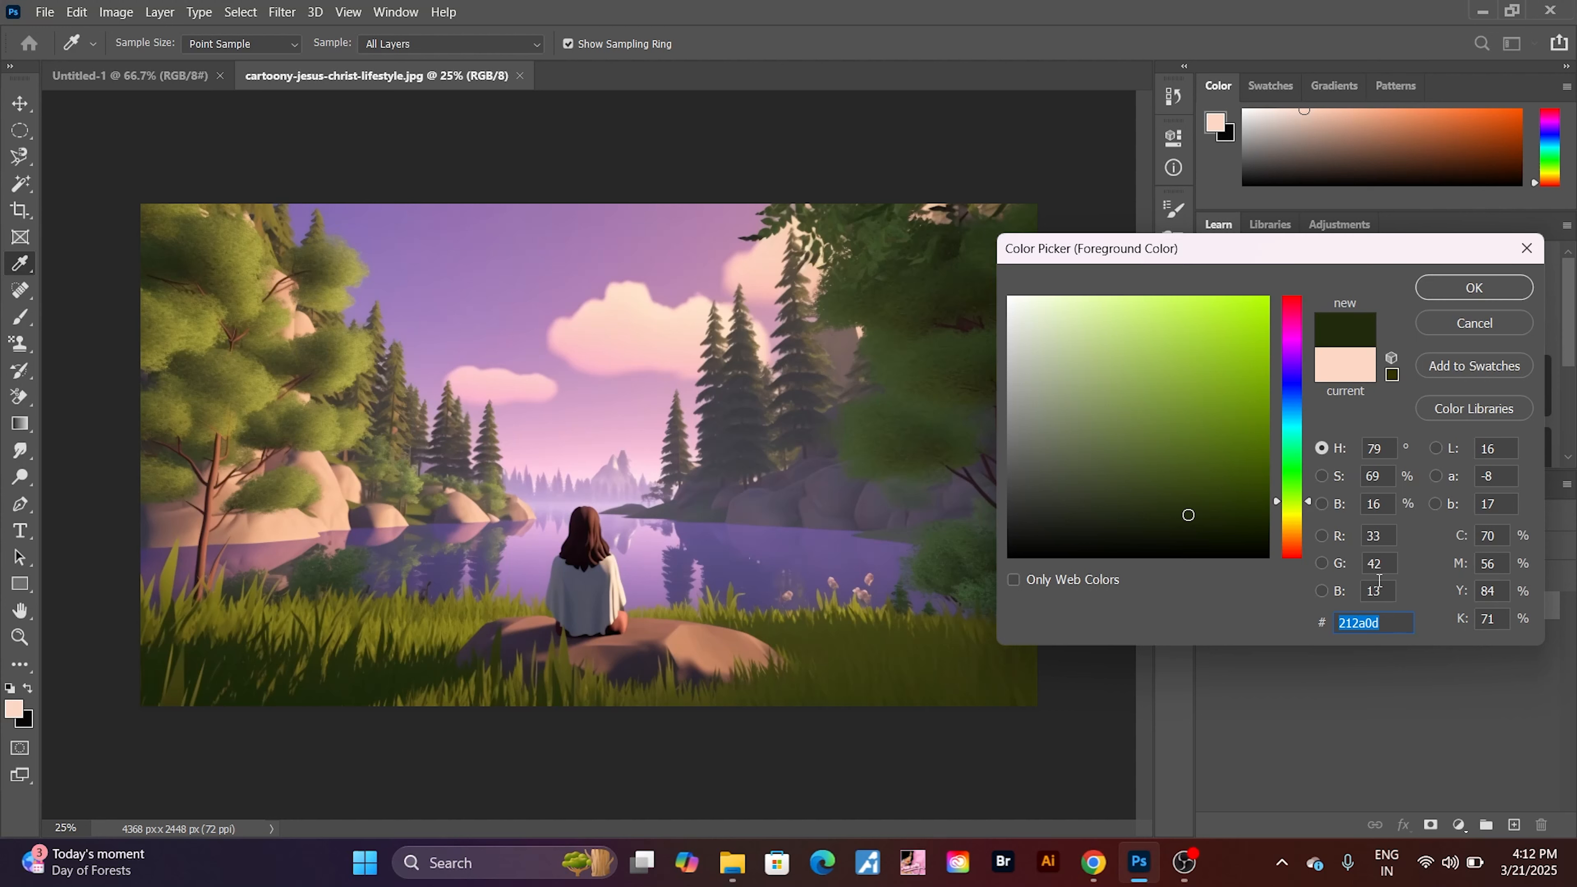
pyautogui.click(687, 646)
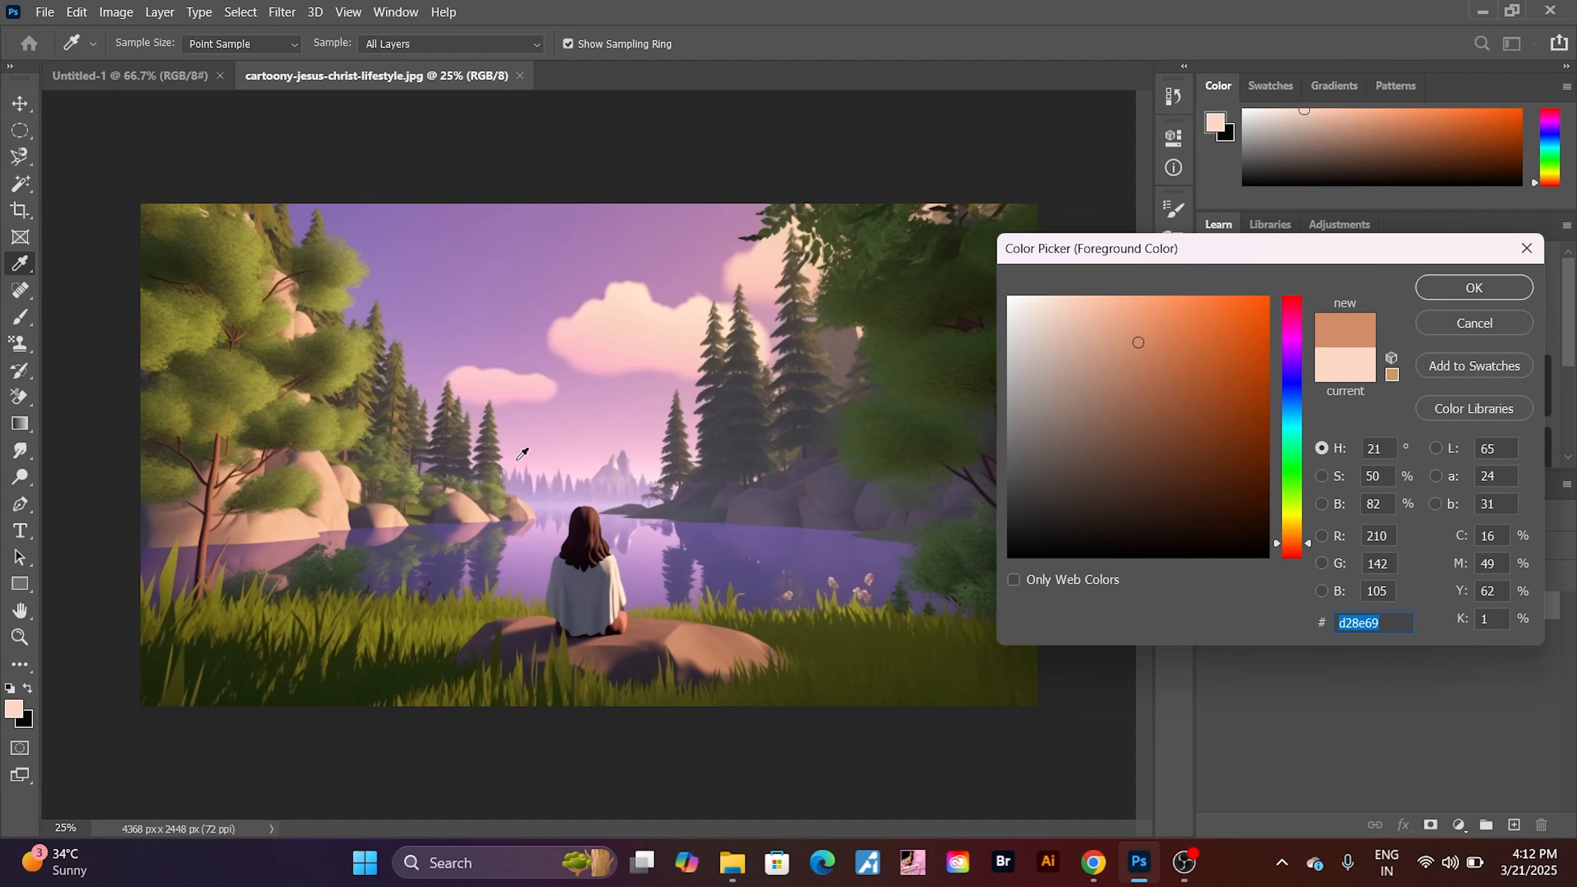
pyautogui.click(583, 515)
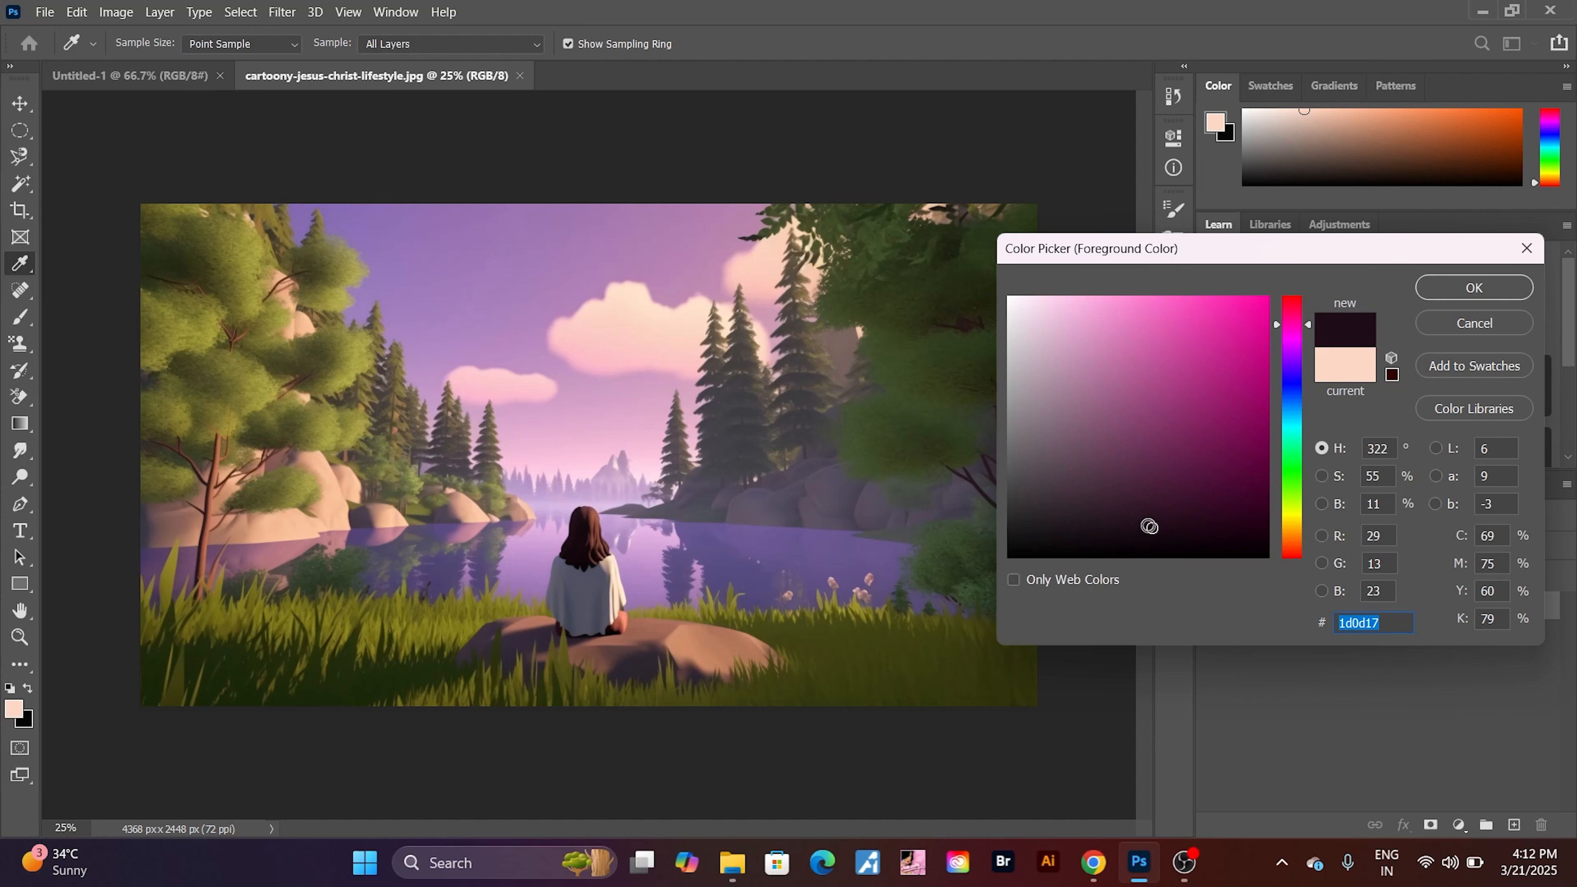
pyautogui.click(585, 527)
pyautogui.click(1472, 293)
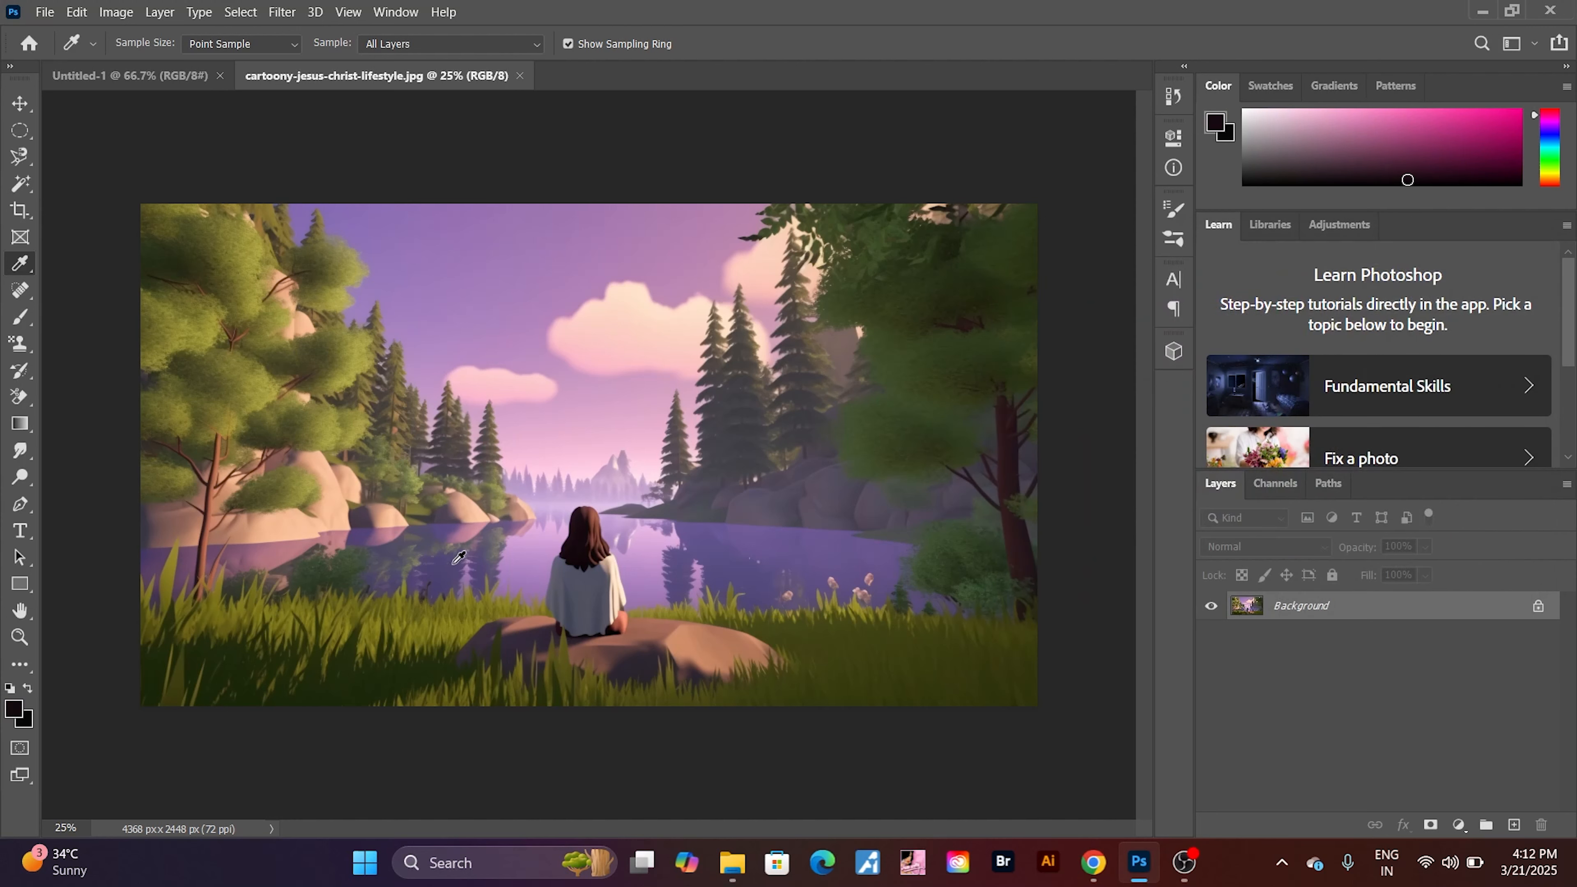
# - Sample the brown rock beside the girl as the foreground colour, and place a Color Sampler point on the same rock
pyautogui.click(713, 633)
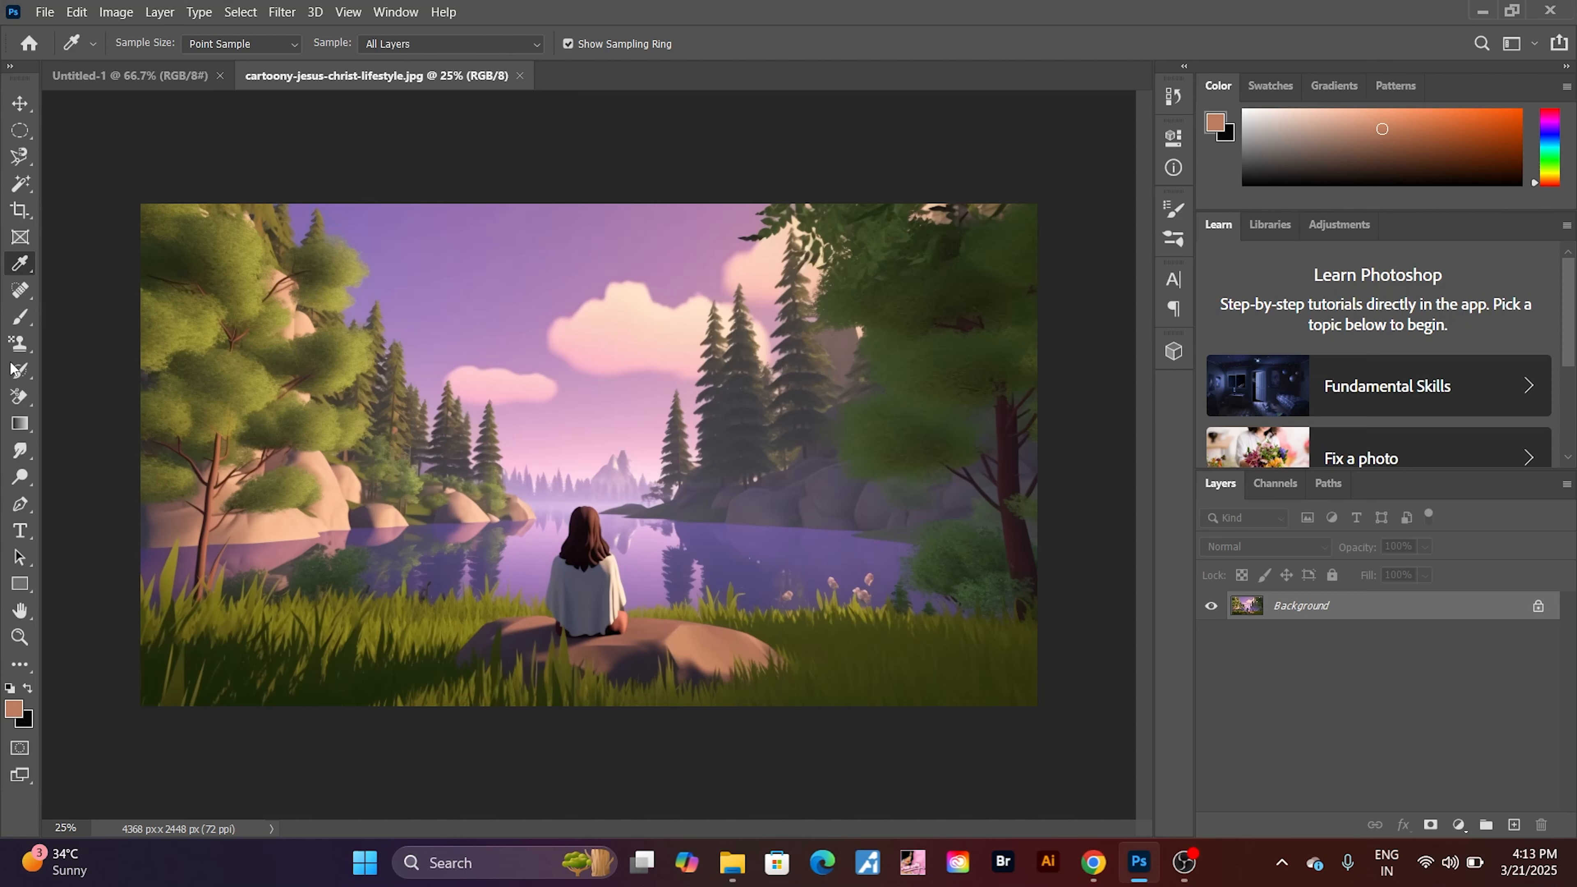
pyautogui.rightClick(21, 271)
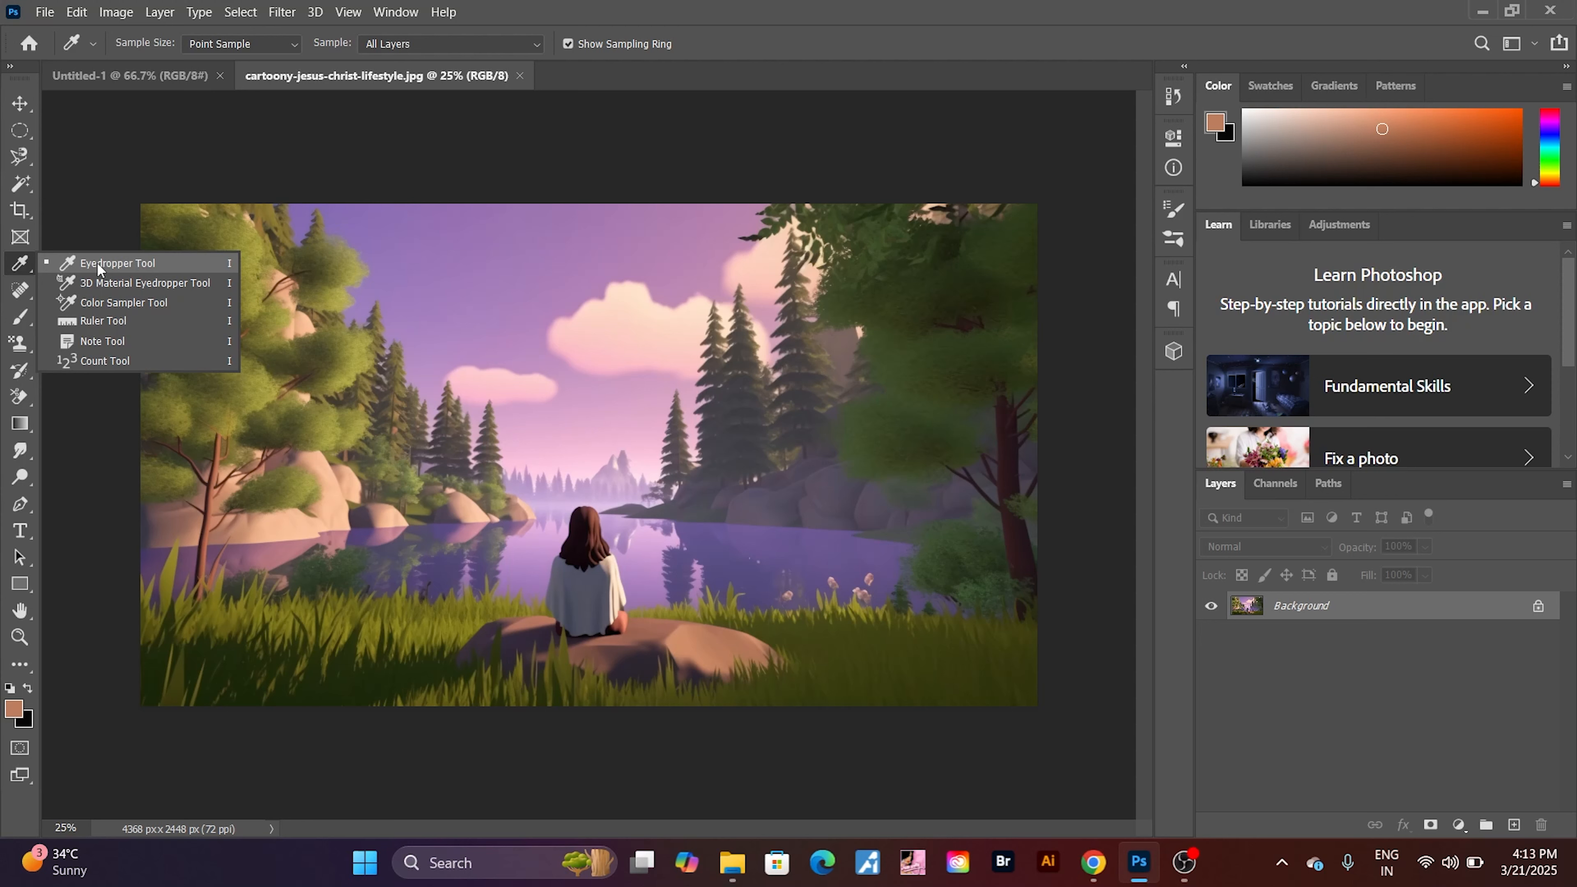
pyautogui.click(128, 305)
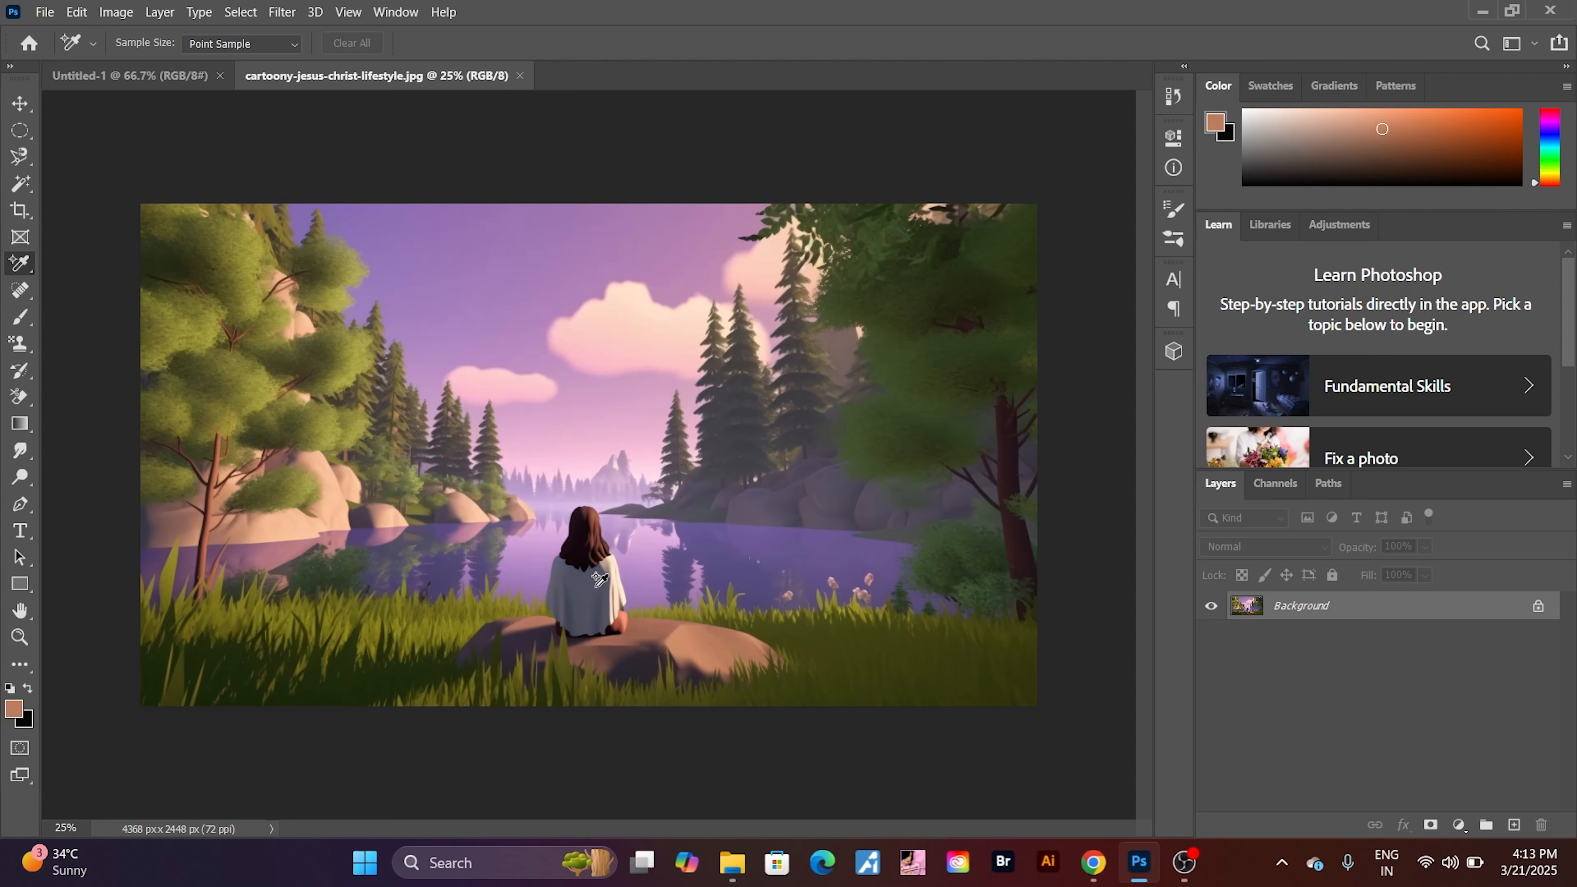
pyautogui.click(721, 646)
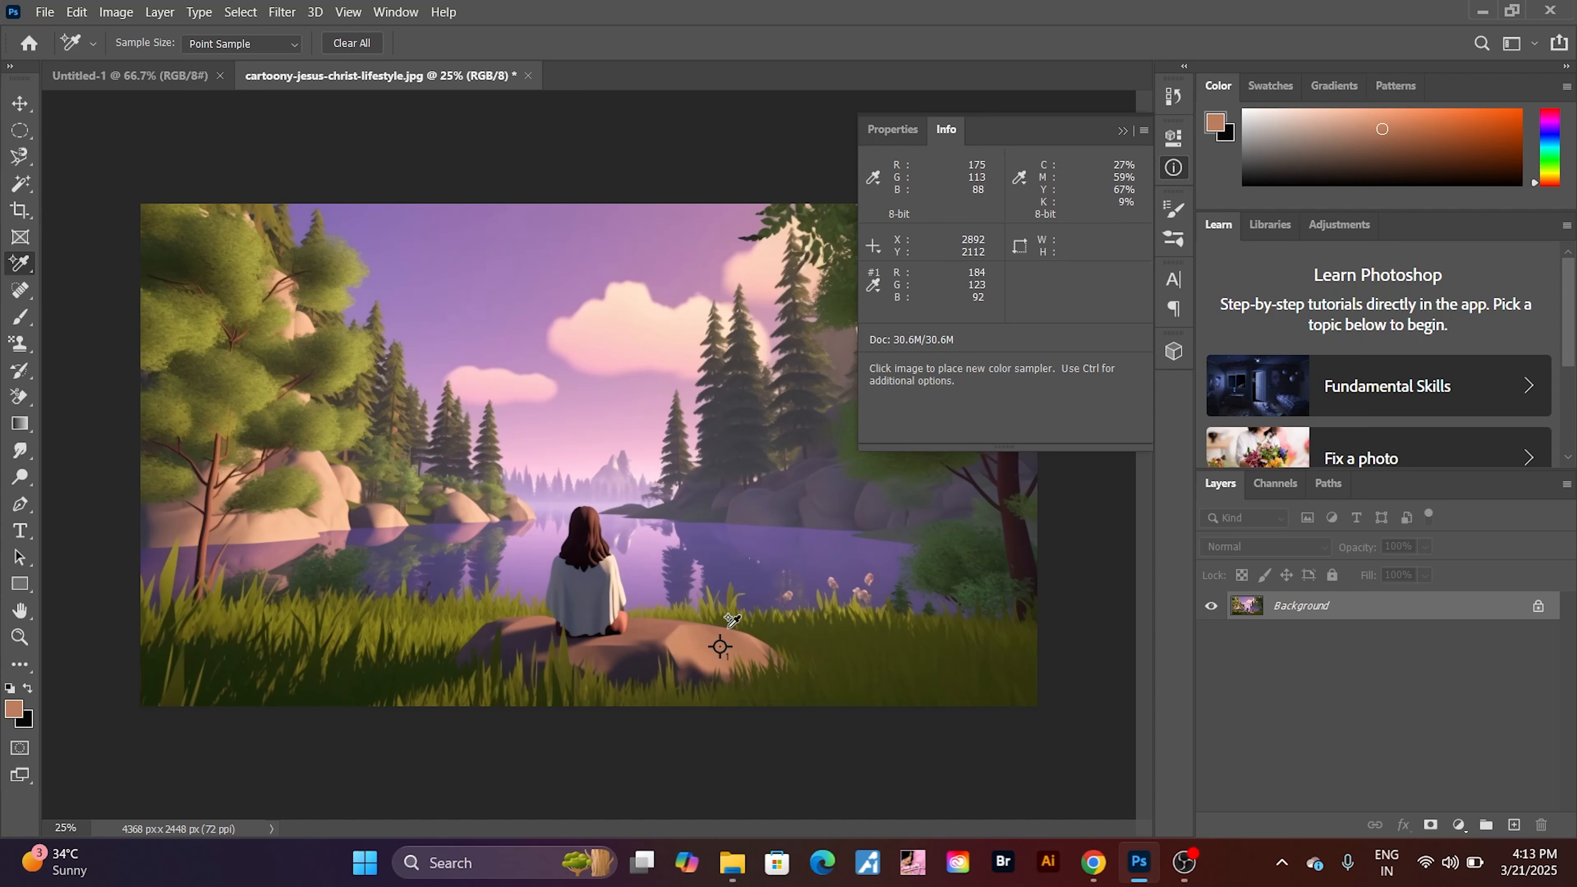
# - Place Color Sampler points on the large pink cloud, the dark green bush at the lake's left edge and the girl's white garment, then collapse Info
pyautogui.click(621, 333)
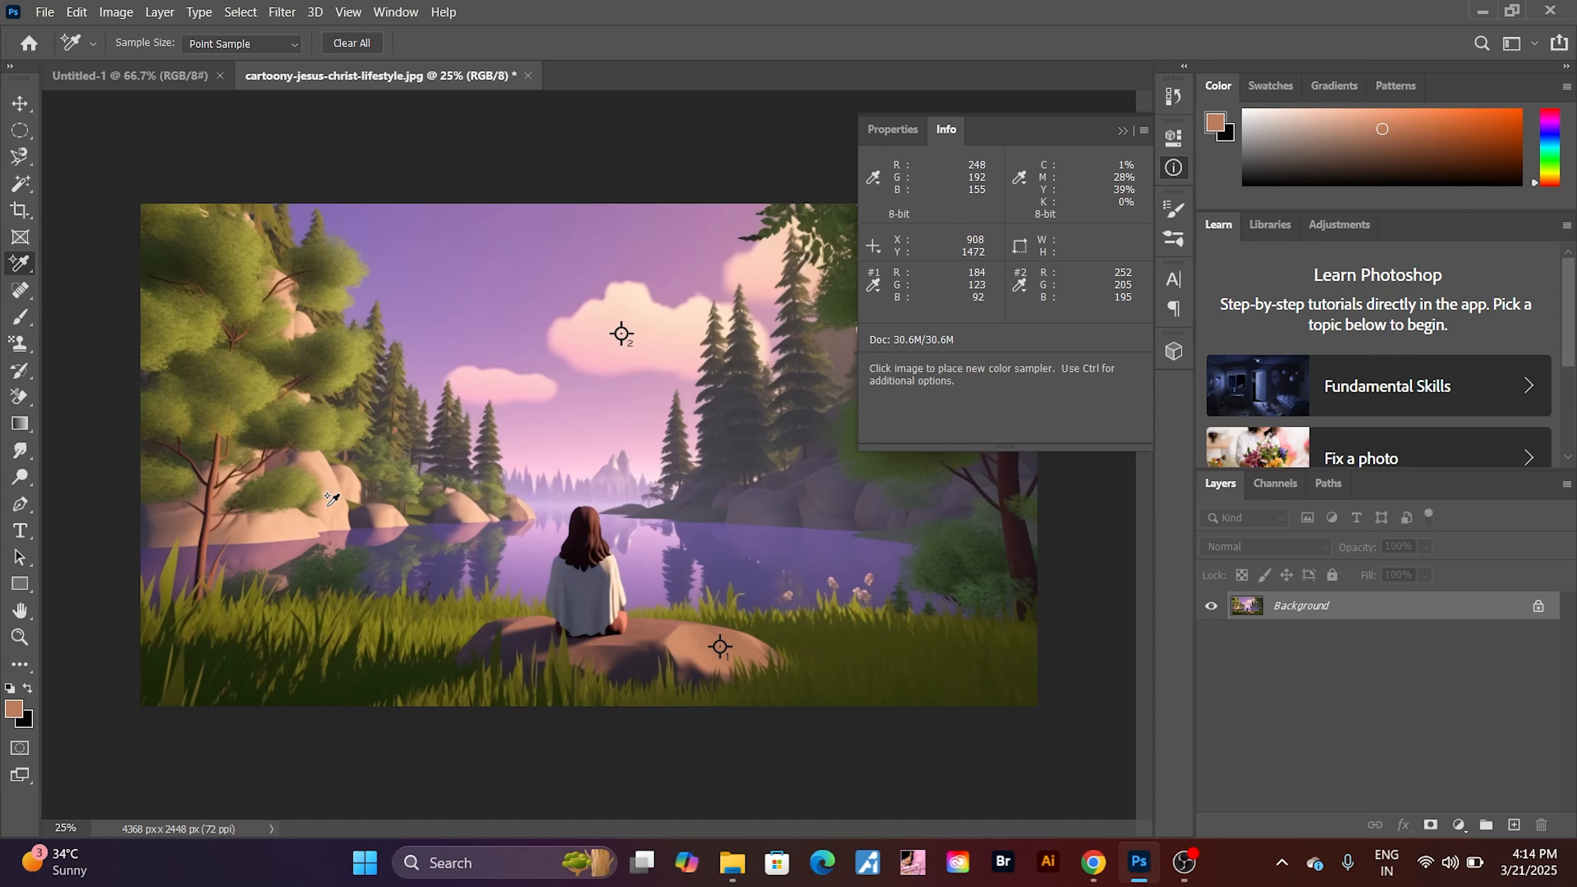
pyautogui.click(343, 566)
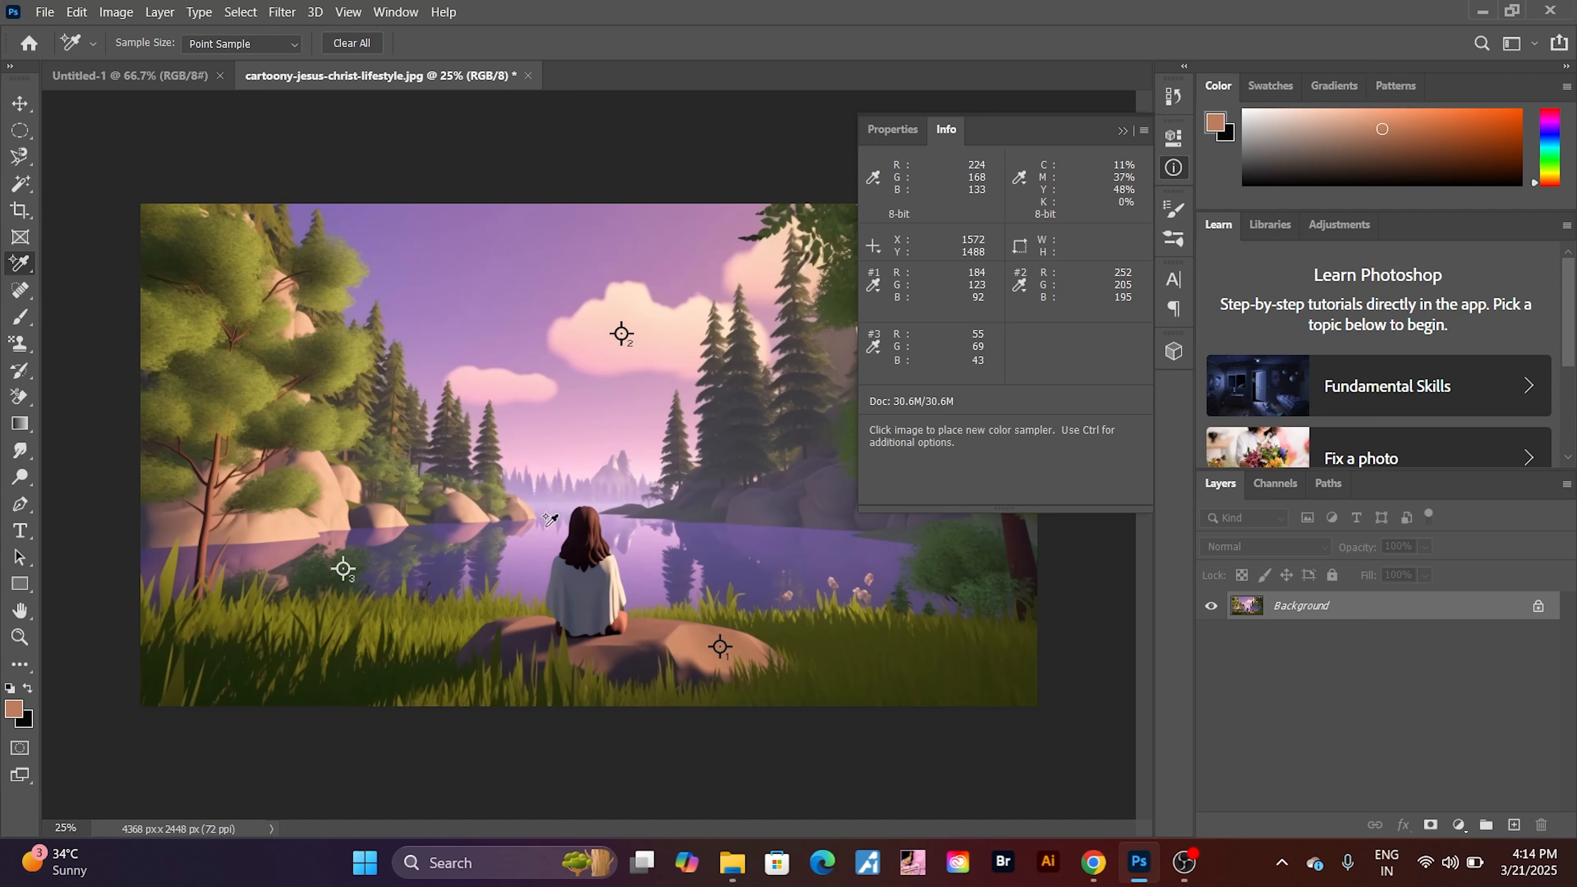
pyautogui.click(589, 580)
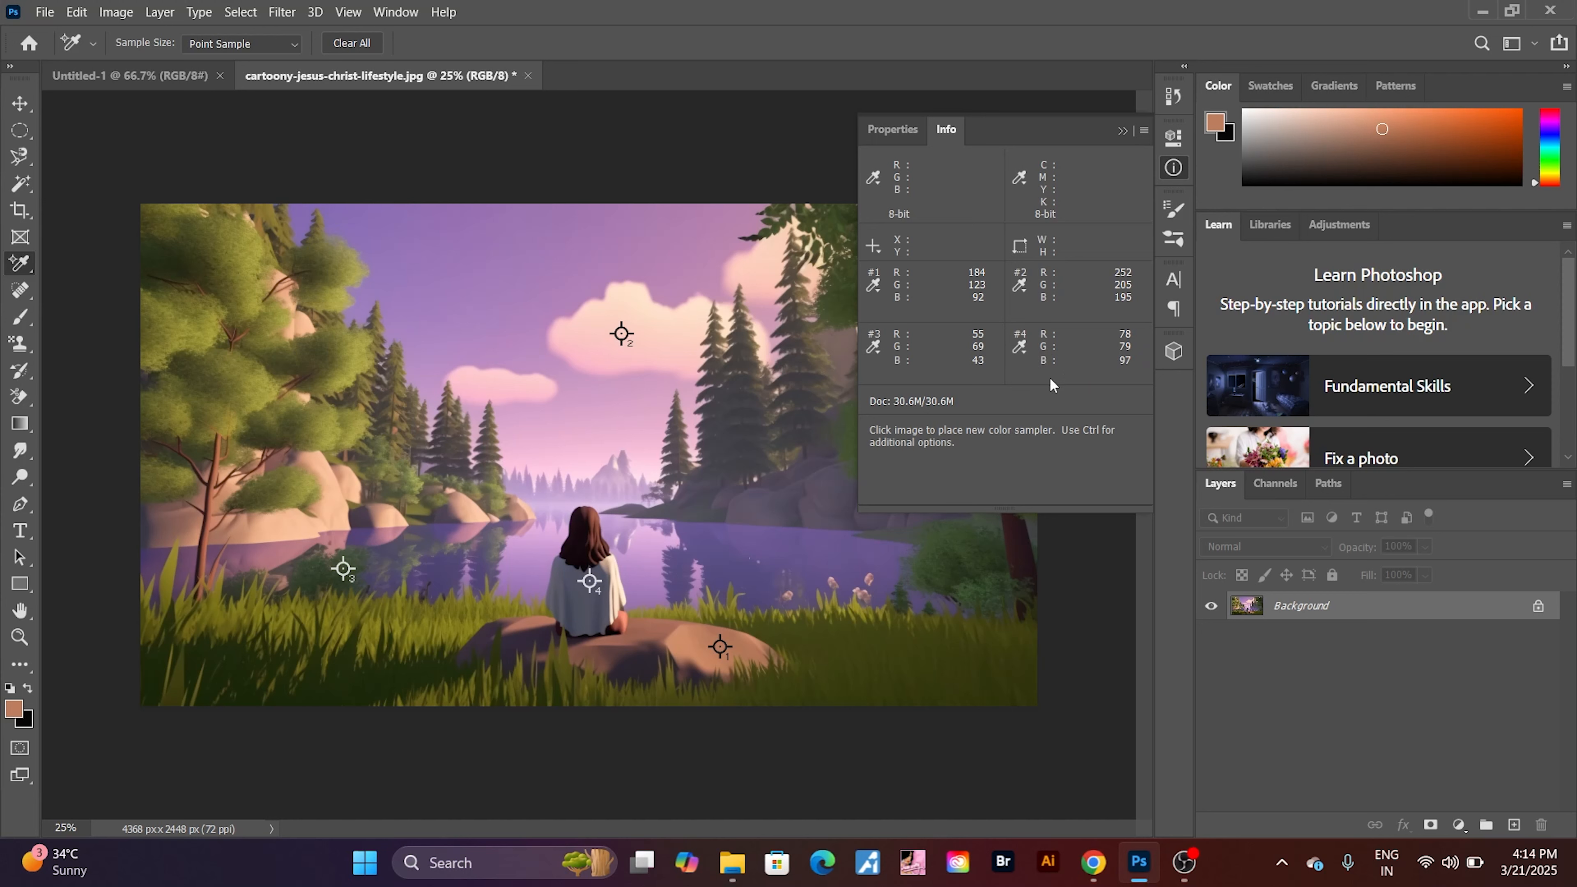
pyautogui.click(1122, 131)
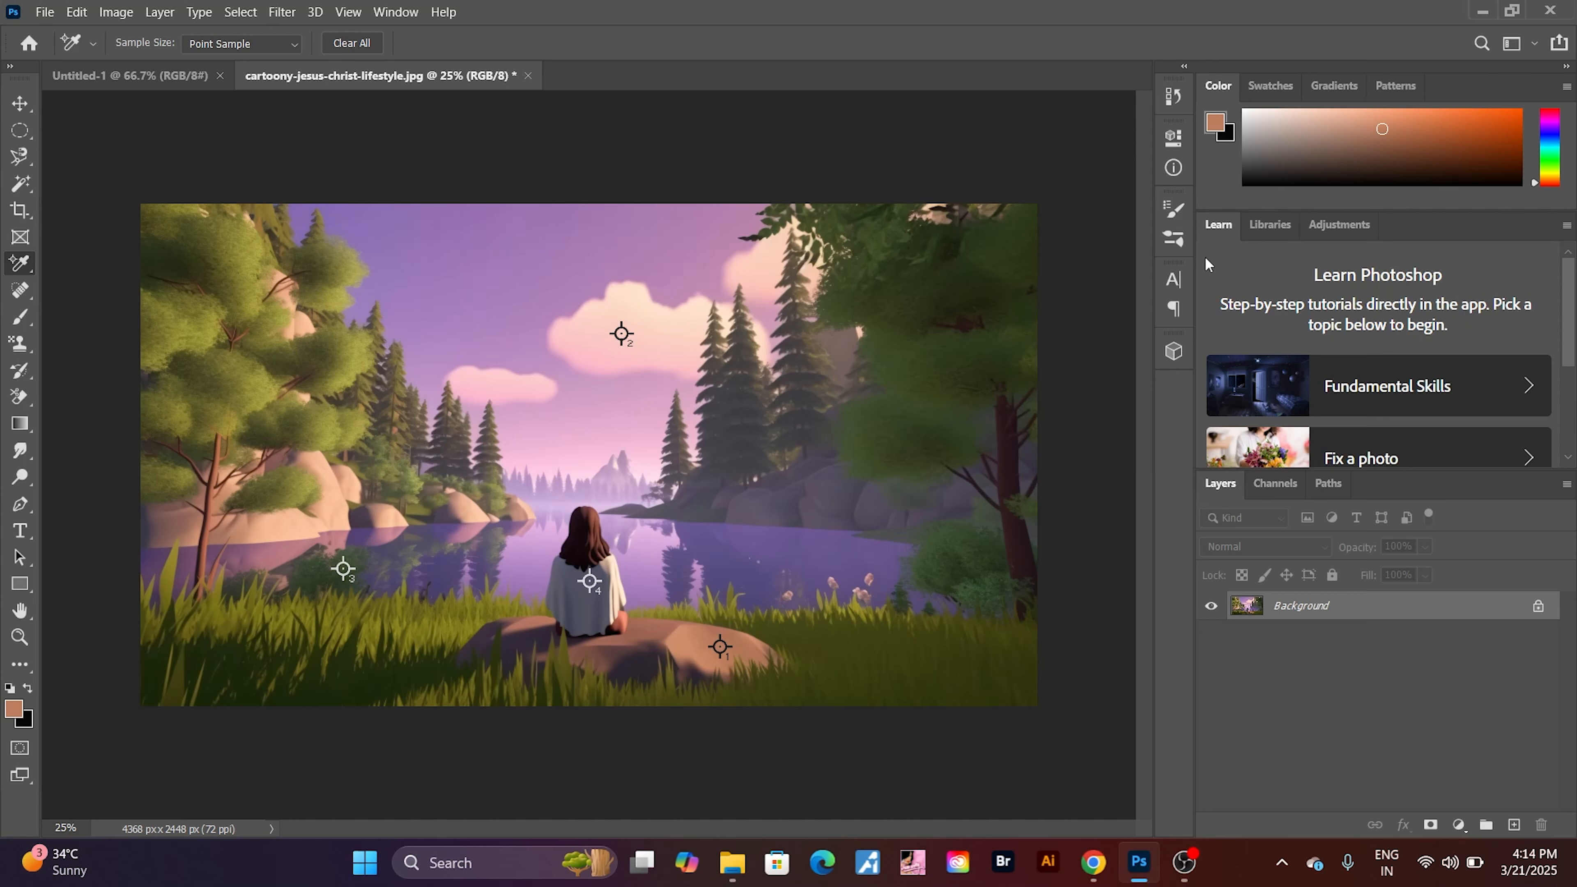
# - Hide the Color panel, and with the Info readings open, add a Color Sampler point on the left tree's trunk before collapsing them
pyautogui.click(400, 14)
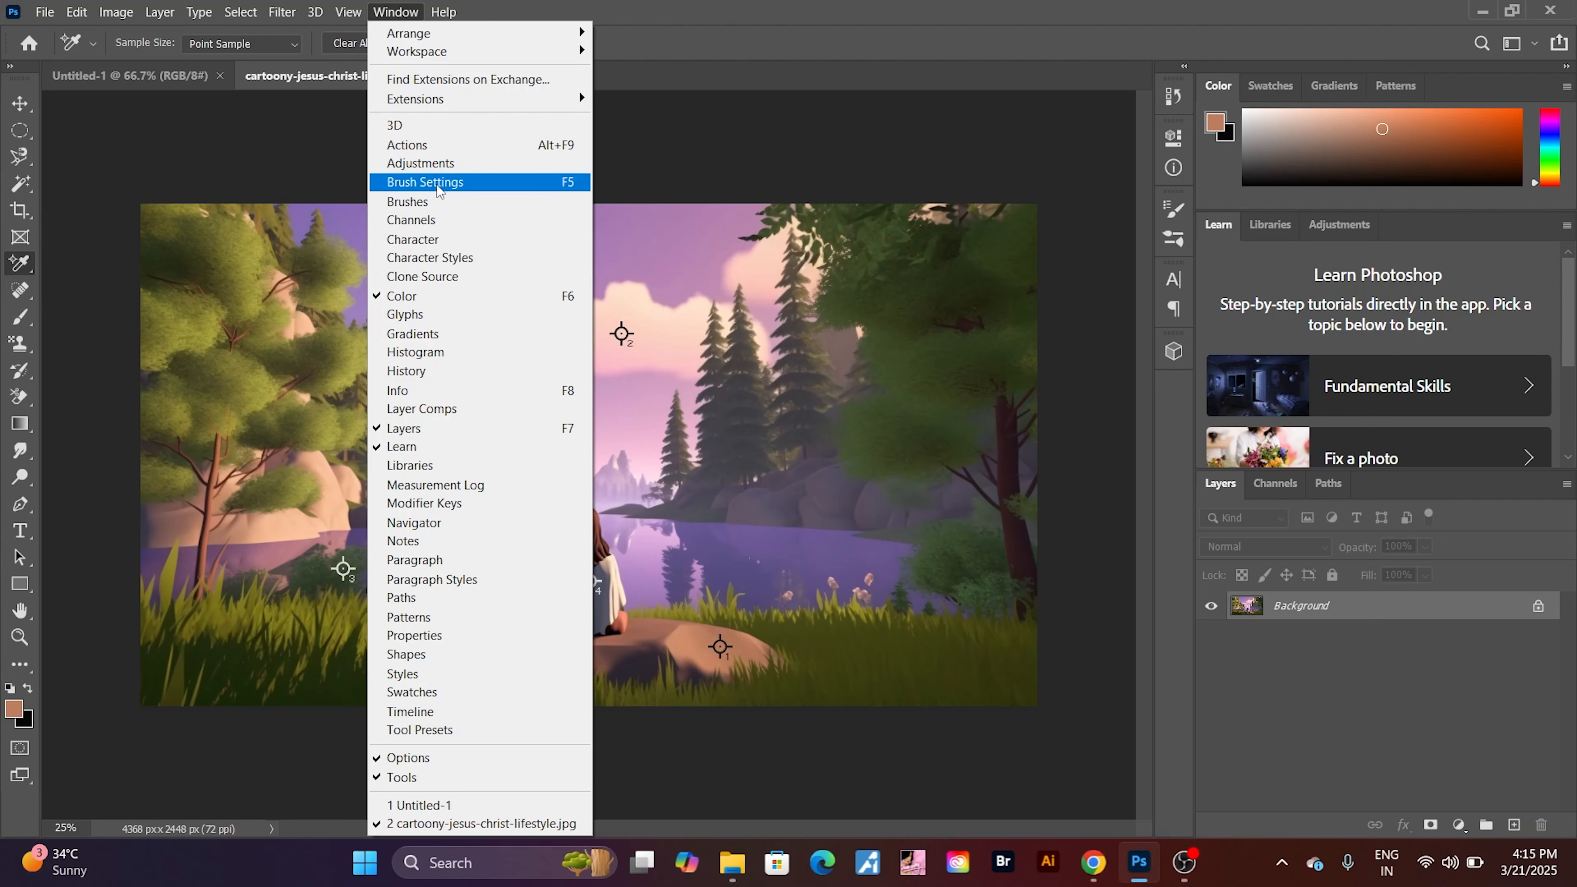
pyautogui.click(449, 297)
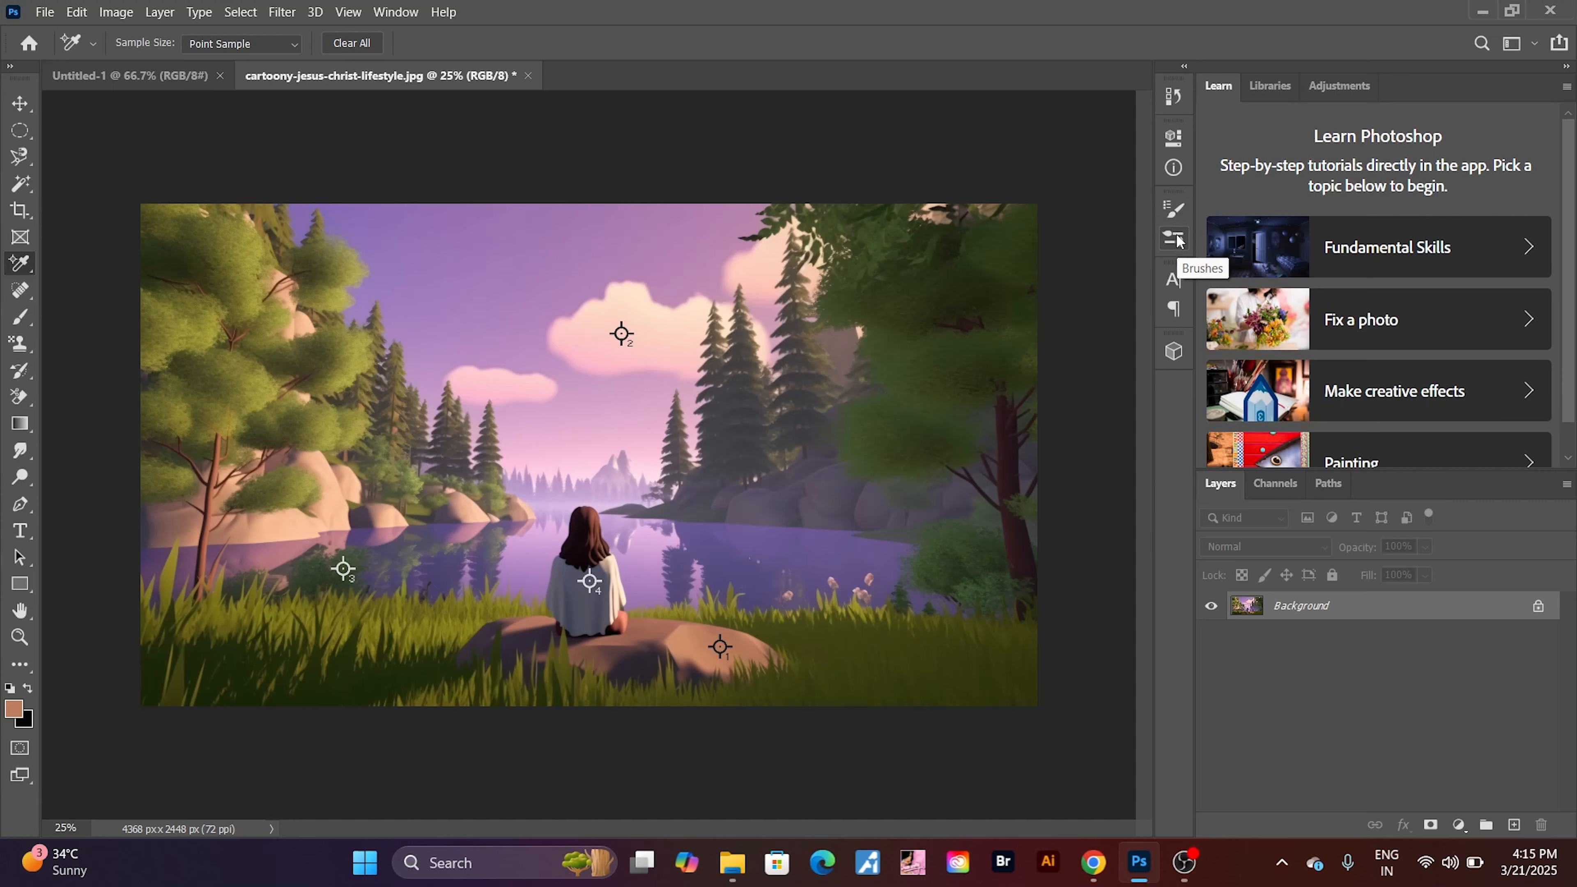
pyautogui.click(1174, 168)
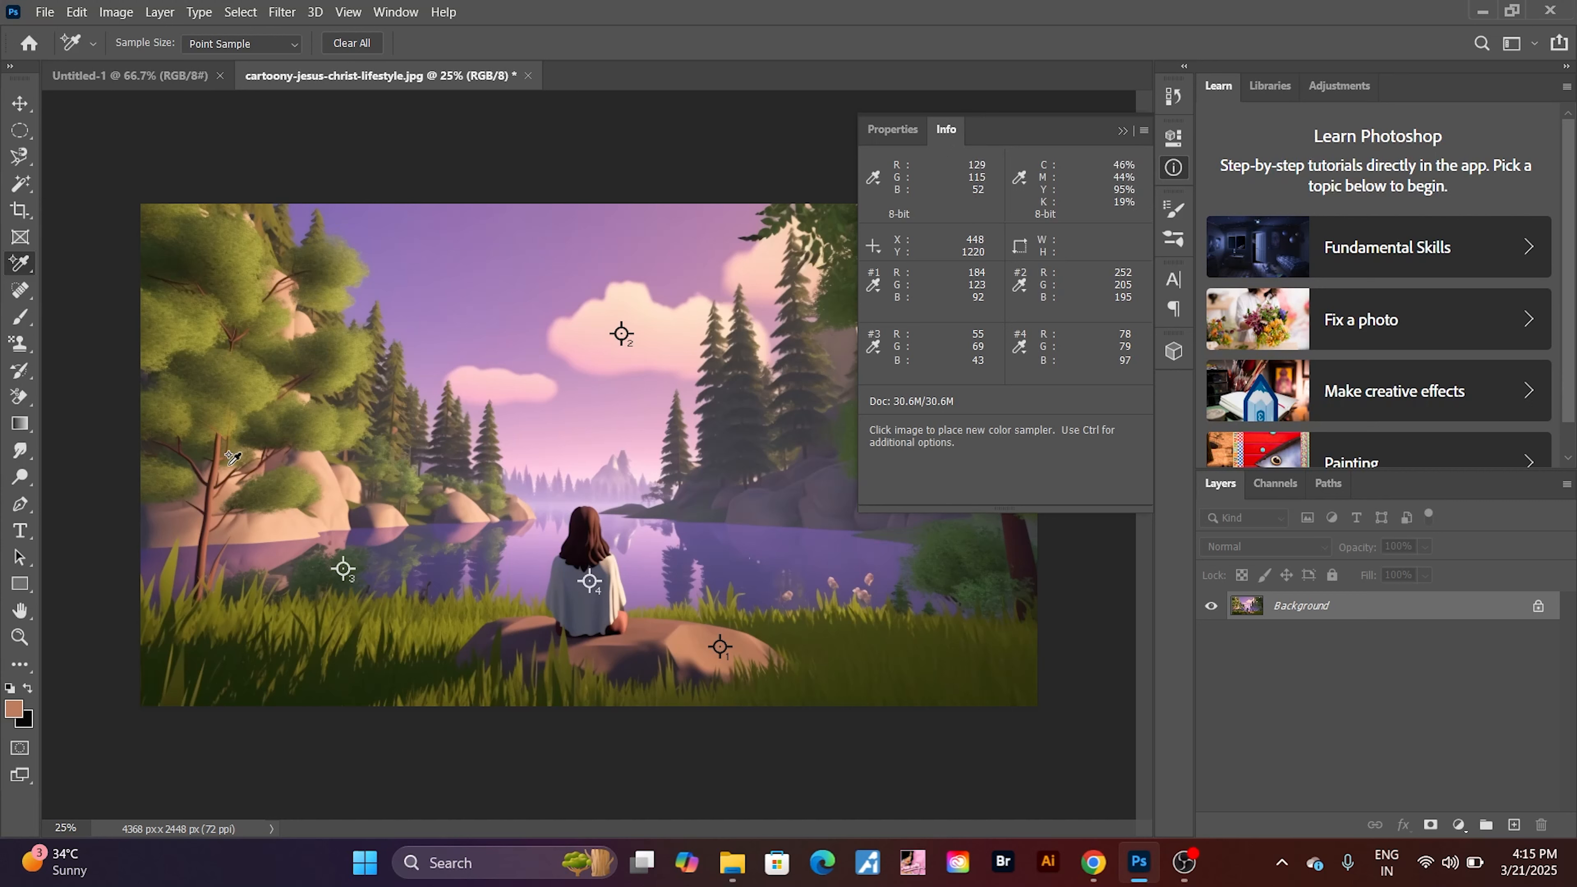
pyautogui.click(215, 487)
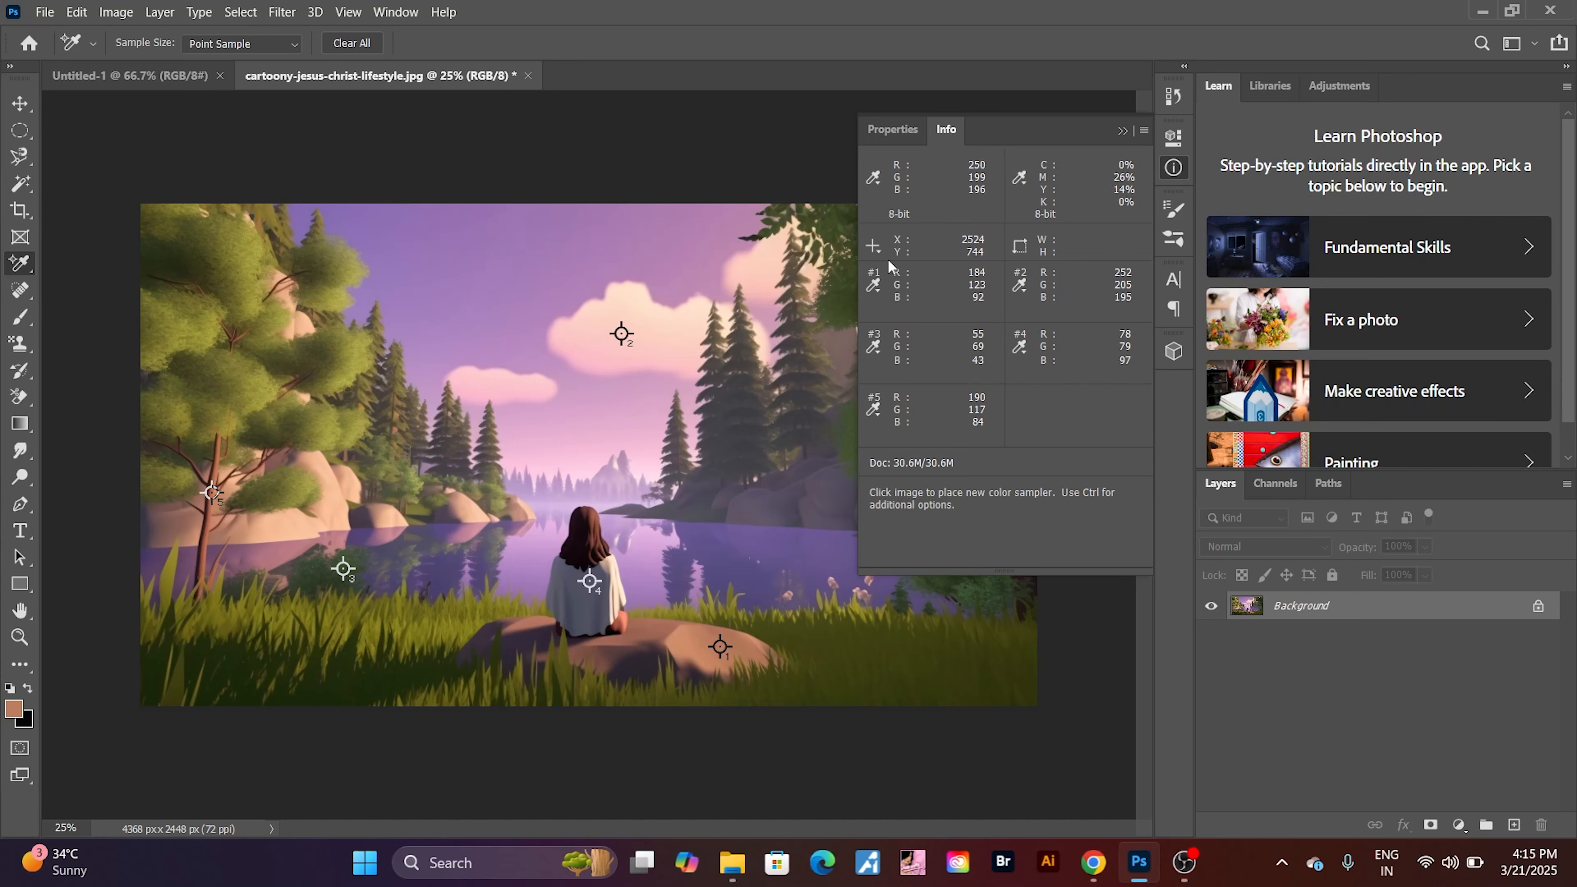
pyautogui.click(1122, 130)
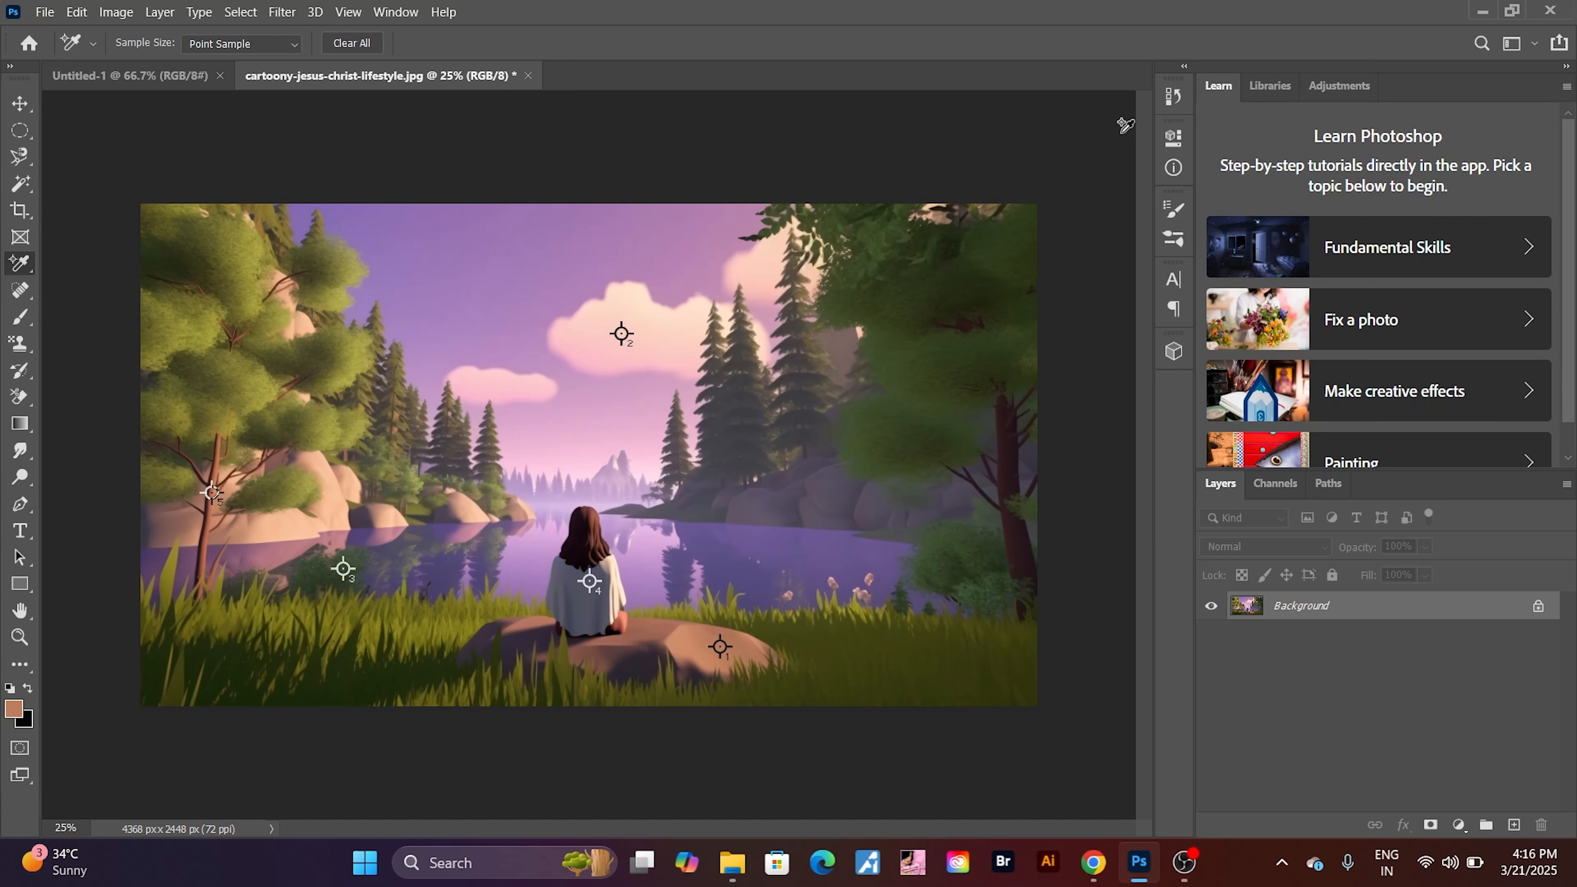